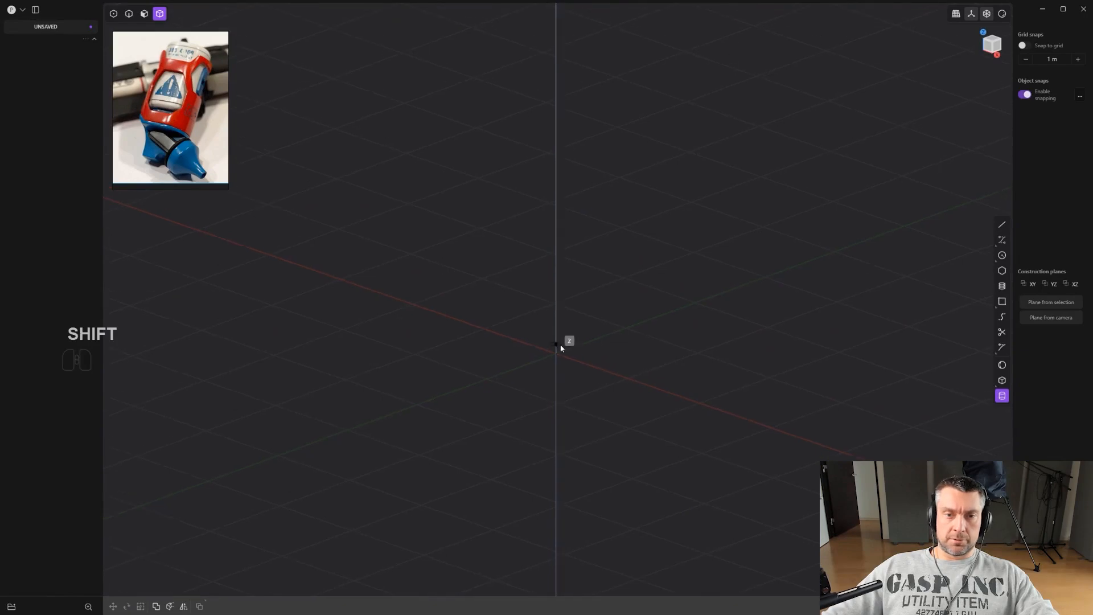
Create a cylinder at the origin by placing its centre, radius and height.
click(557, 353)
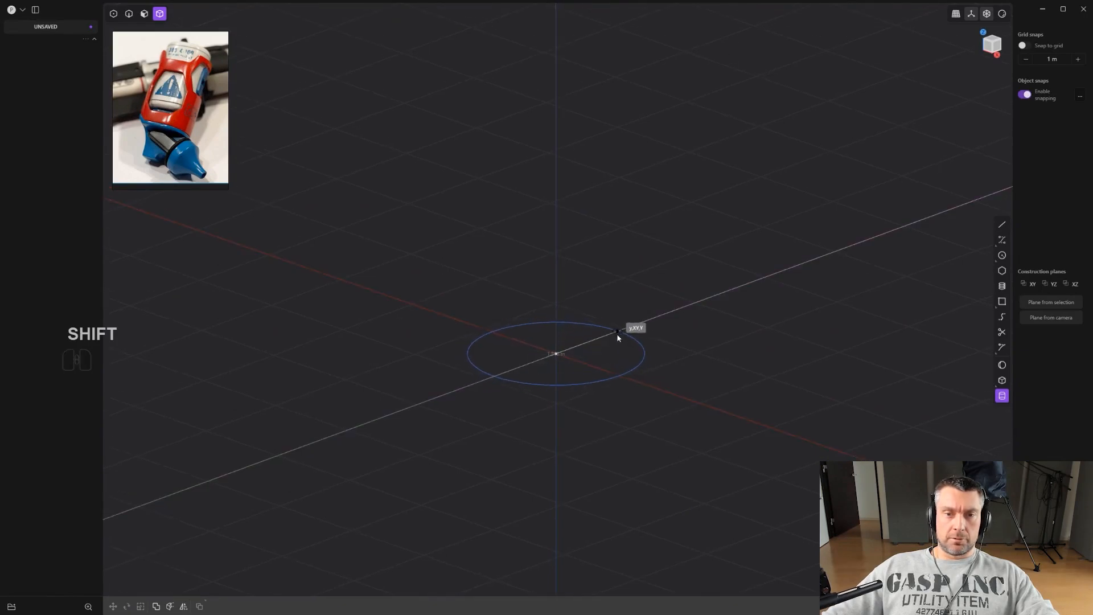
shift+click(606, 337)
click(569, 33)
right_click(568, 33)
alt+middle_drag(575, 85, 608, 115)
shift+middle_drag(558, 185, 548, 280)
scroll(567, 296, up, 3)
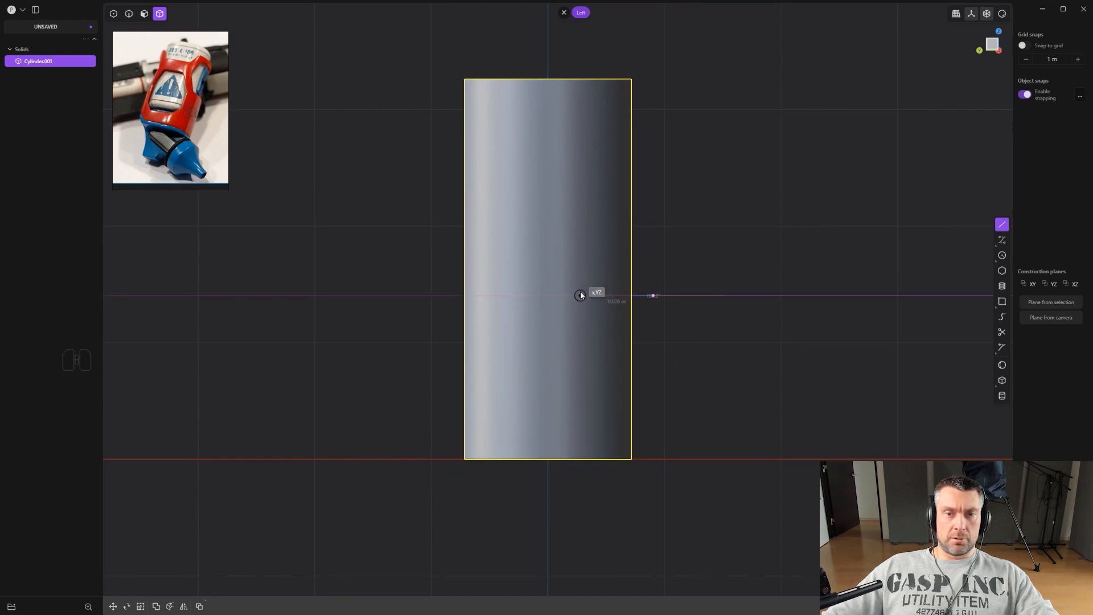
Draw an L-shaped polyline across the lower side of the cylinder.
click(577, 524)
right_click(578, 524)
scroll(596, 470, up, 1)
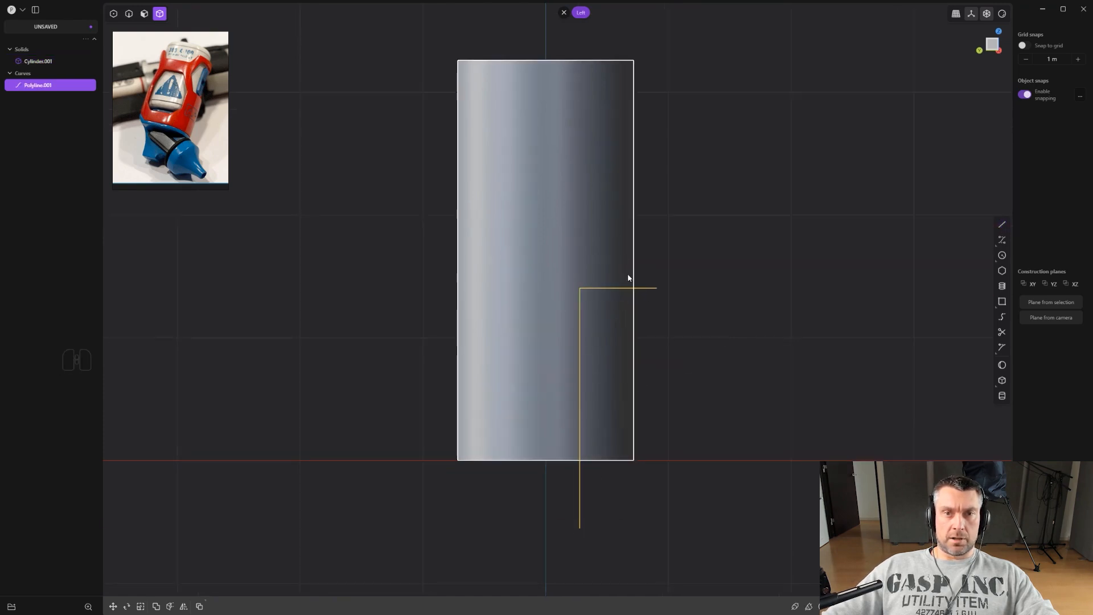
scroll(623, 258, down, 2)
Cut the cylinder with the polyline and delete the notched-out piece.
key(c)
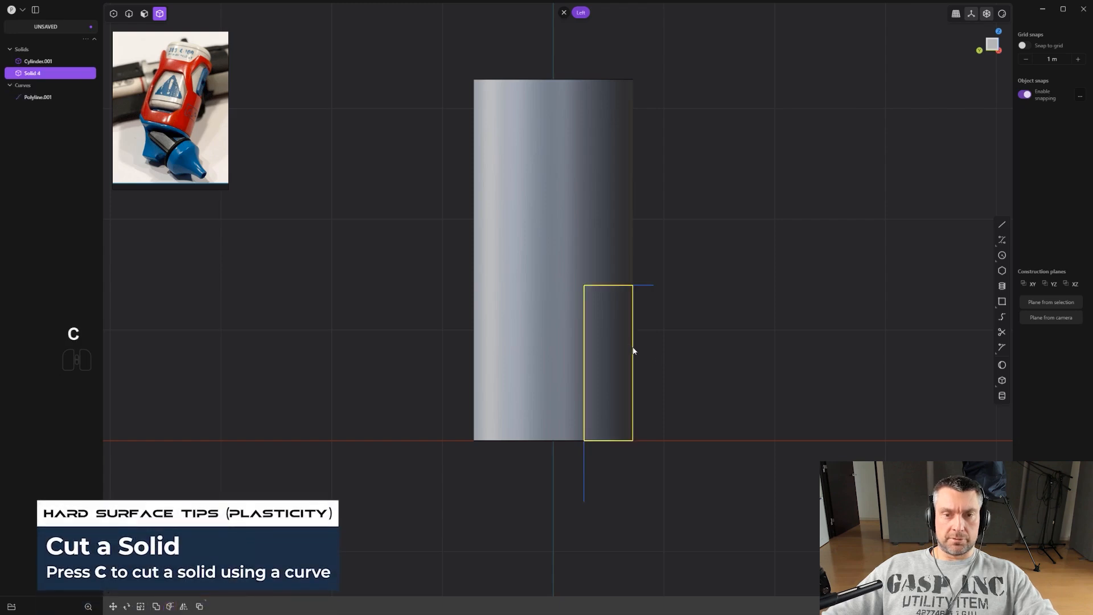
key(x)
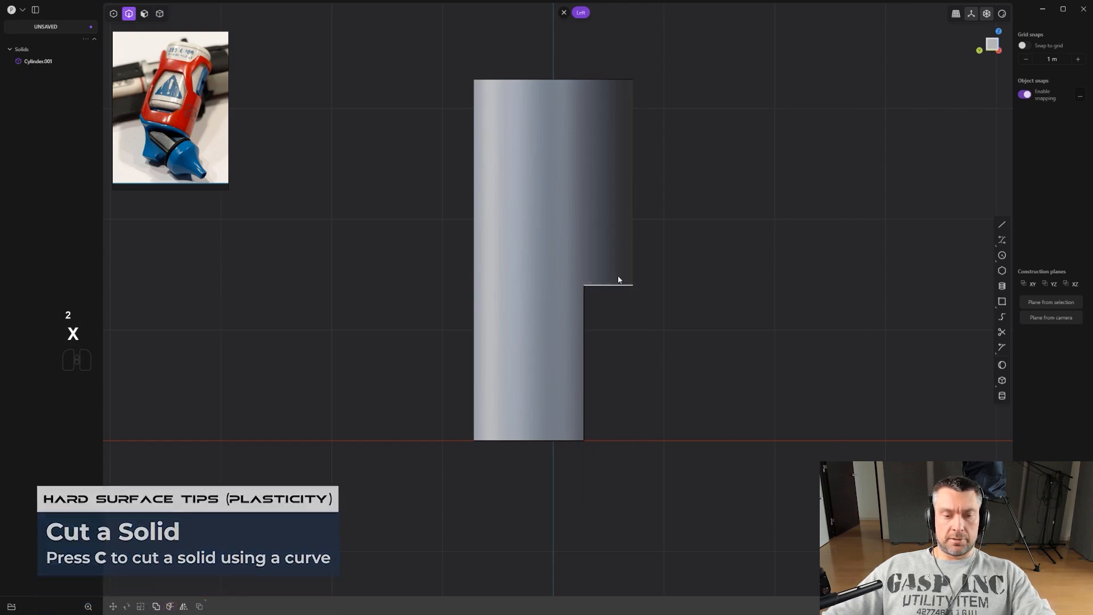
Mirror the notched solid across its centre axis.
key(4)
click(612, 271)
key(alt+x)
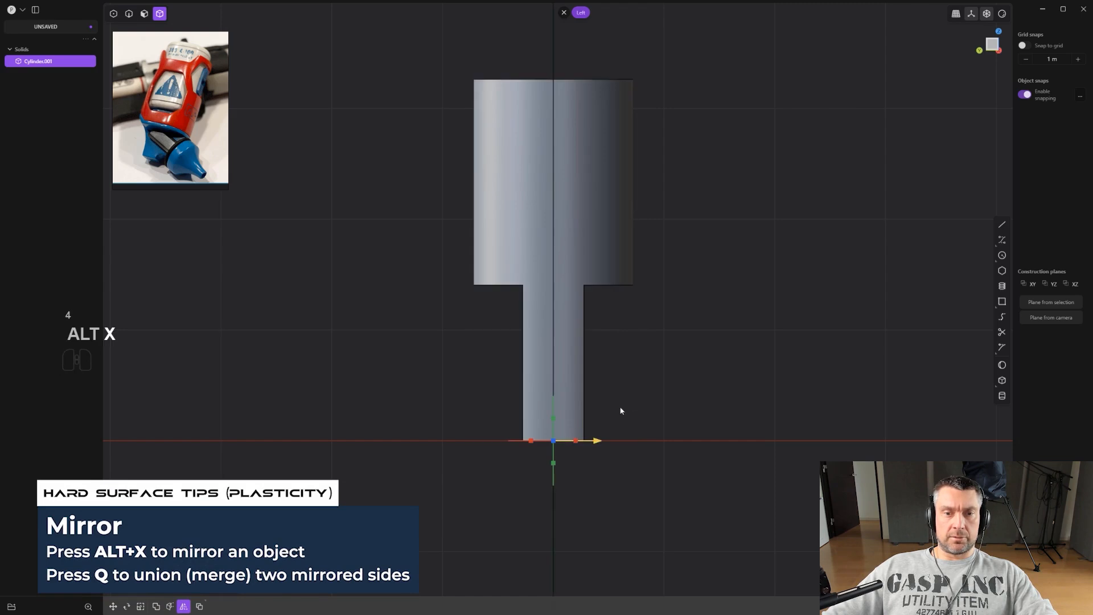
Undo the last three operations.
right_click(665, 372)
middle_drag(664, 371, 529, 358)
shift+middle_drag(529, 358, 493, 357)
scroll(493, 358, up, 1)
alt+middle_drag(493, 358, 579, 341)
key(ctrl+z)
key(ctrl+z)
key(ctrl+z)
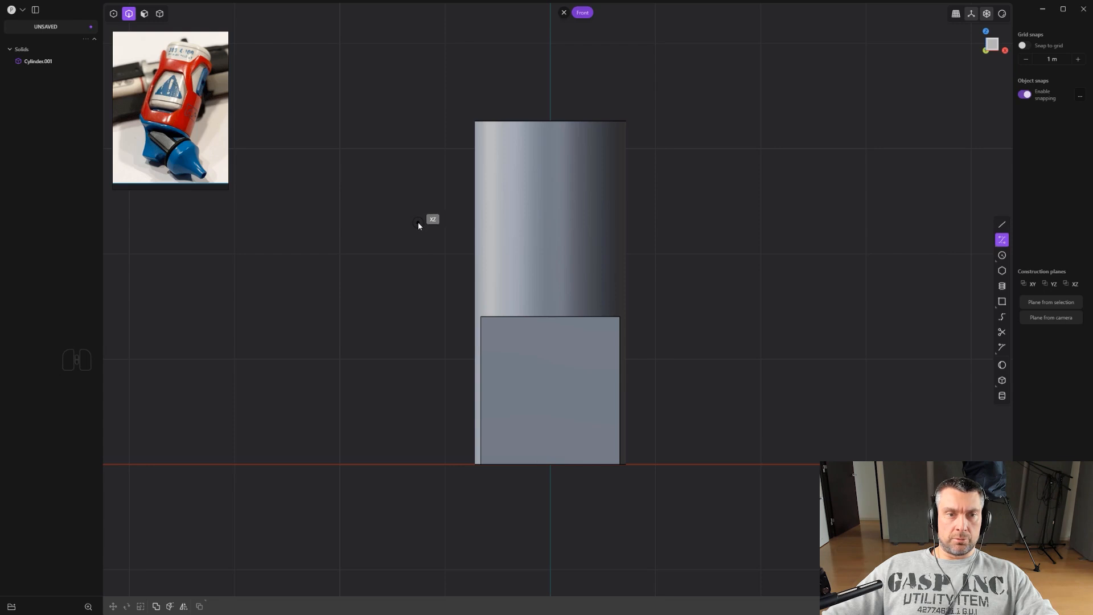
Draw a curve from upper left sweeping down through the solid to below its base.
click(411, 207)
click(498, 285)
click(523, 372)
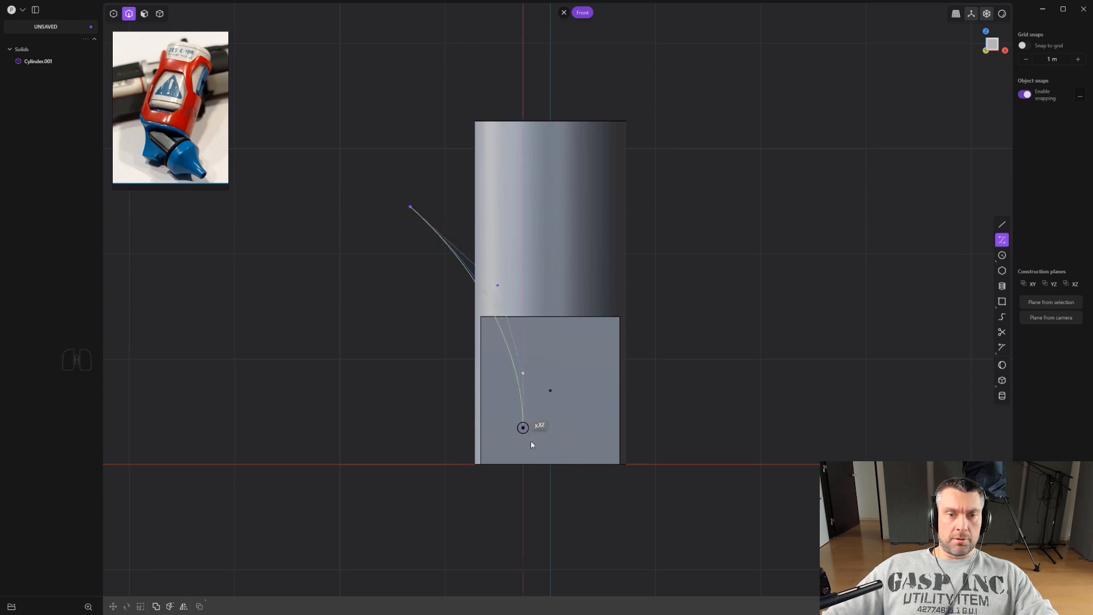
key(ctrl+z)
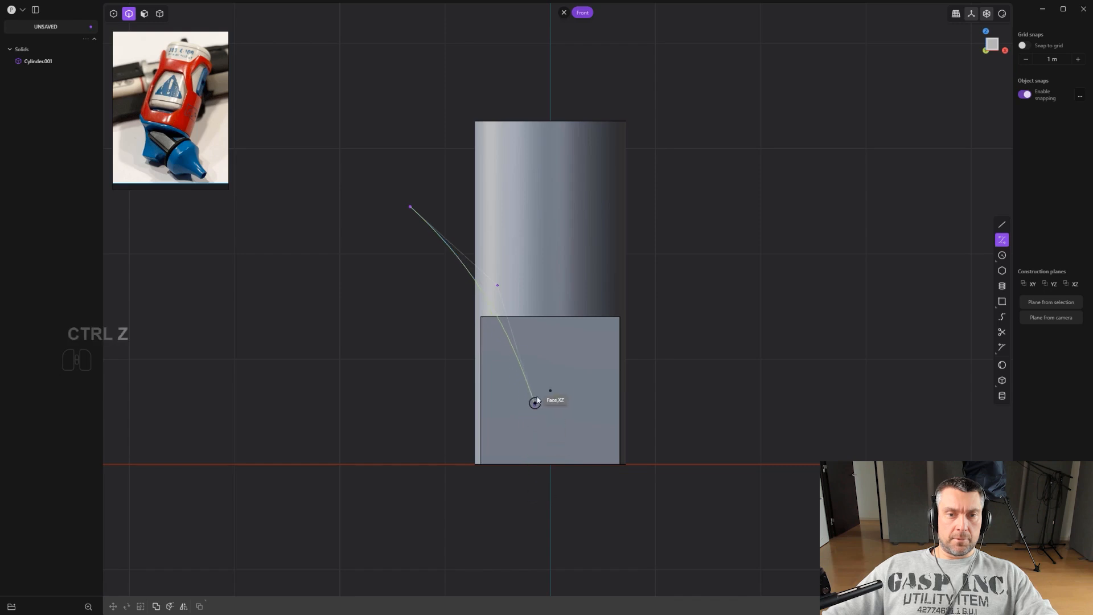
click(529, 386)
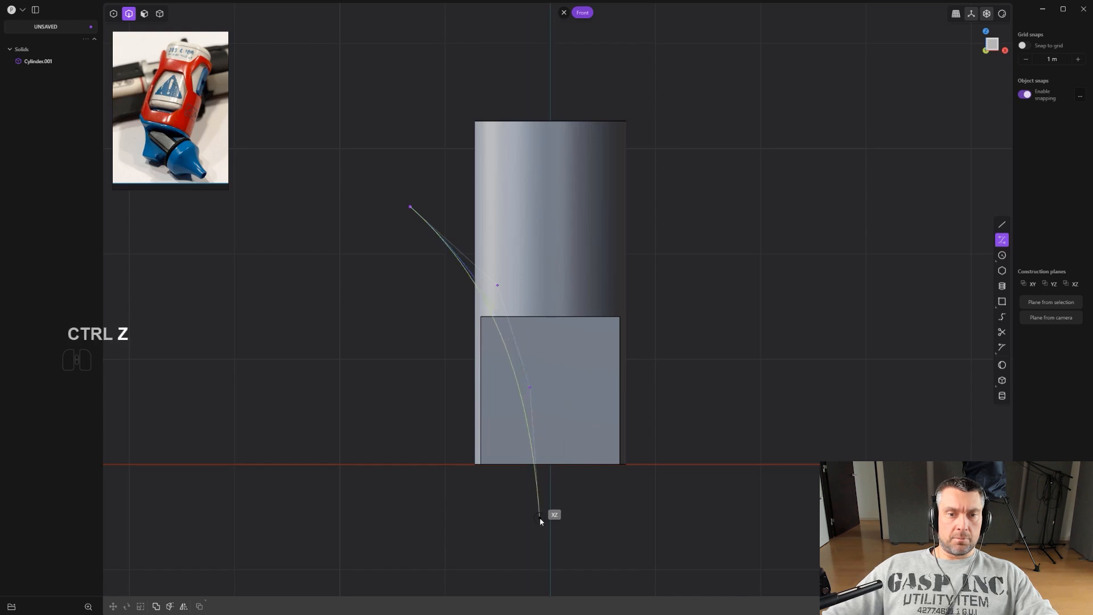
click(538, 517)
right_click(539, 518)
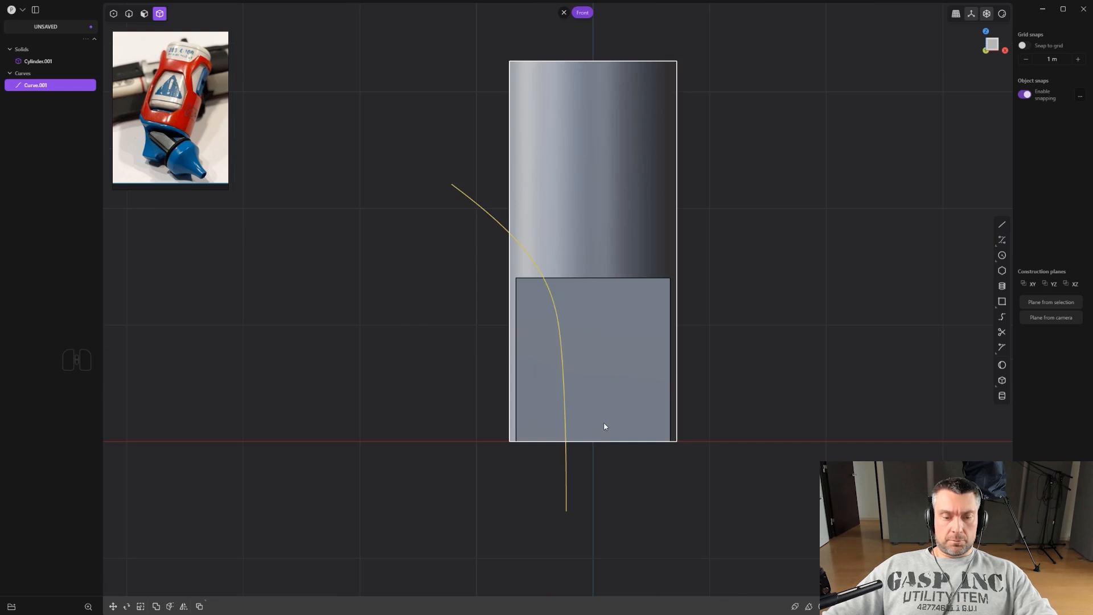
Cut the solid with the curve and delete the piece outside it.
key(c)
click(595, 401)
key(4)
click(554, 384)
key(x)
scroll(555, 383, down, 1)
click(551, 326)
key(x)
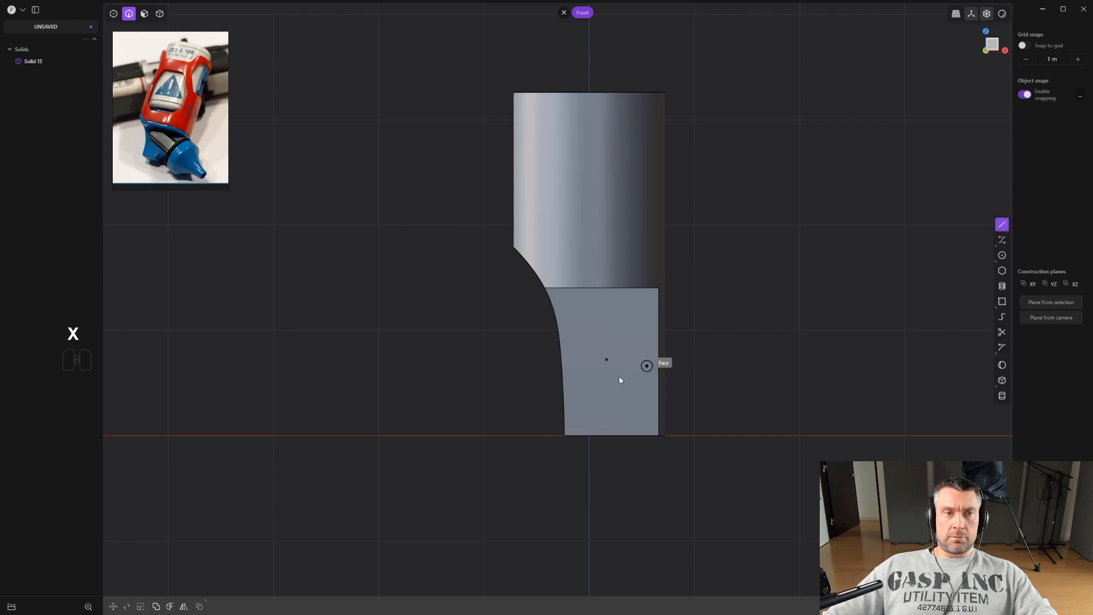
Draw a horizontal line across the solid just above its base.
click(522, 416)
click(774, 412)
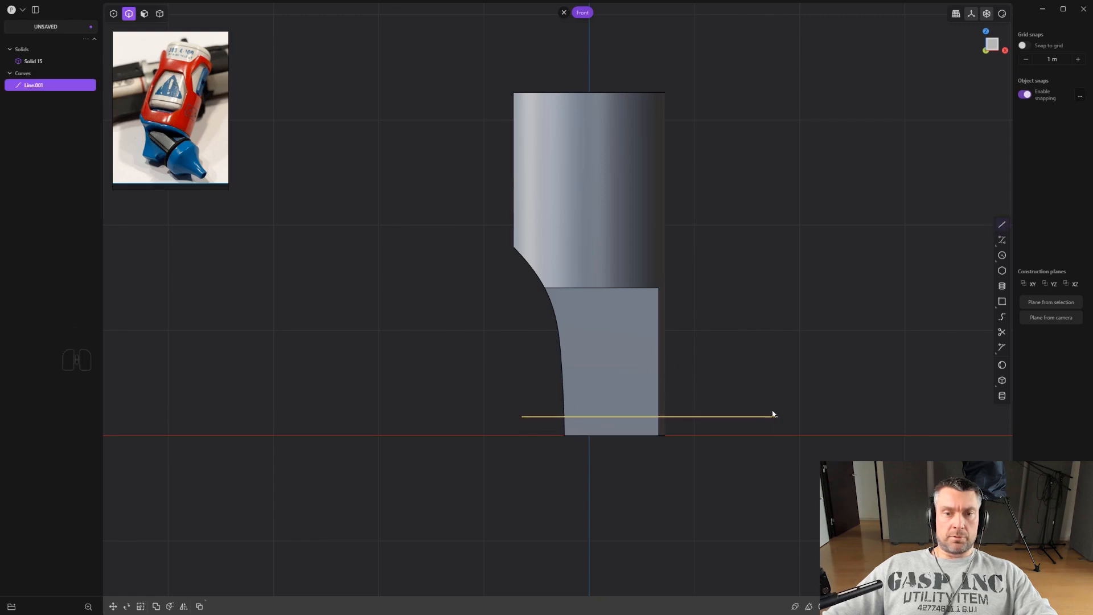
Cut the solid with the line and delete the thin bottom slice.
key(c)
click(627, 409)
key(x)
key(ctrl+z)
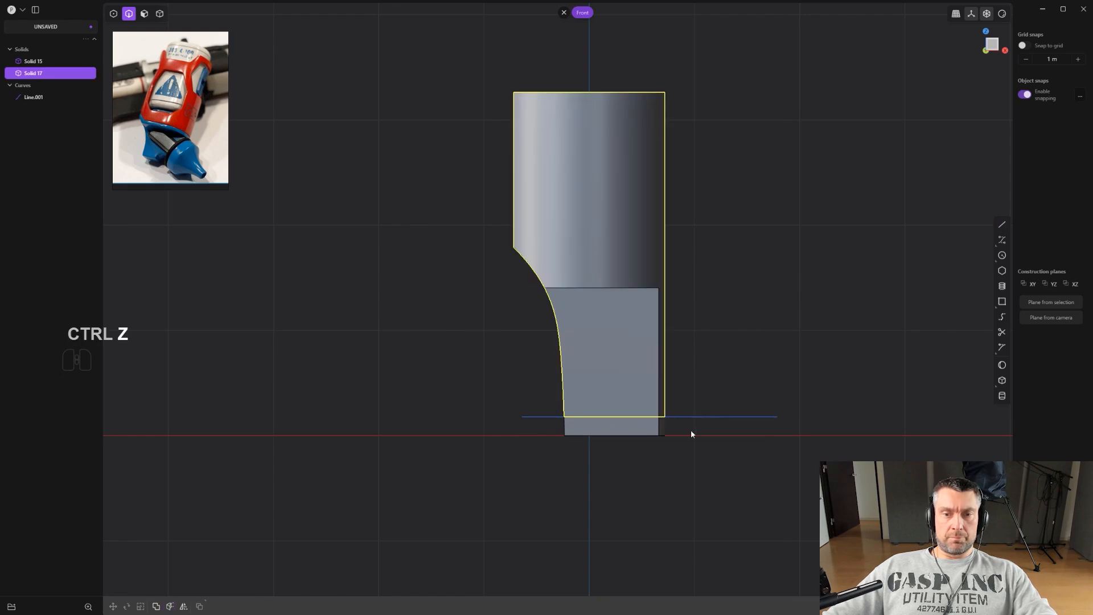
key(ctrl+z)
key(x)
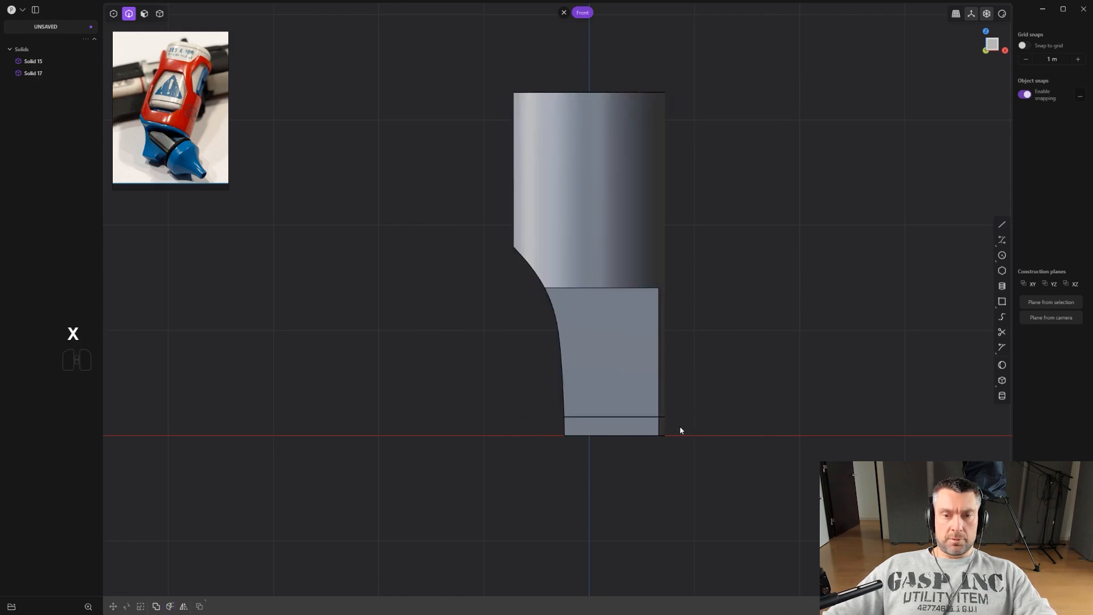
click(654, 437)
key(x)
Draw a curve from below the base up through the solid's right corner toward upper right.
scroll(654, 432, up, 2)
shift+middle_drag(659, 400, 617, 415)
shift+middle_drag(615, 362, 603, 364)
click(1003, 240)
click(554, 466)
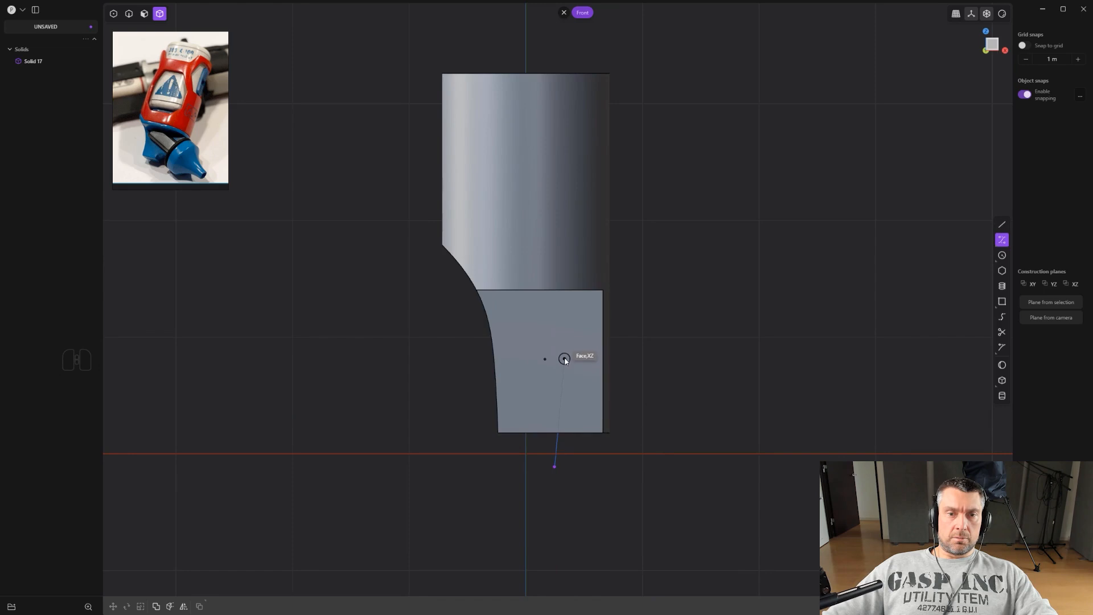
click(603, 290)
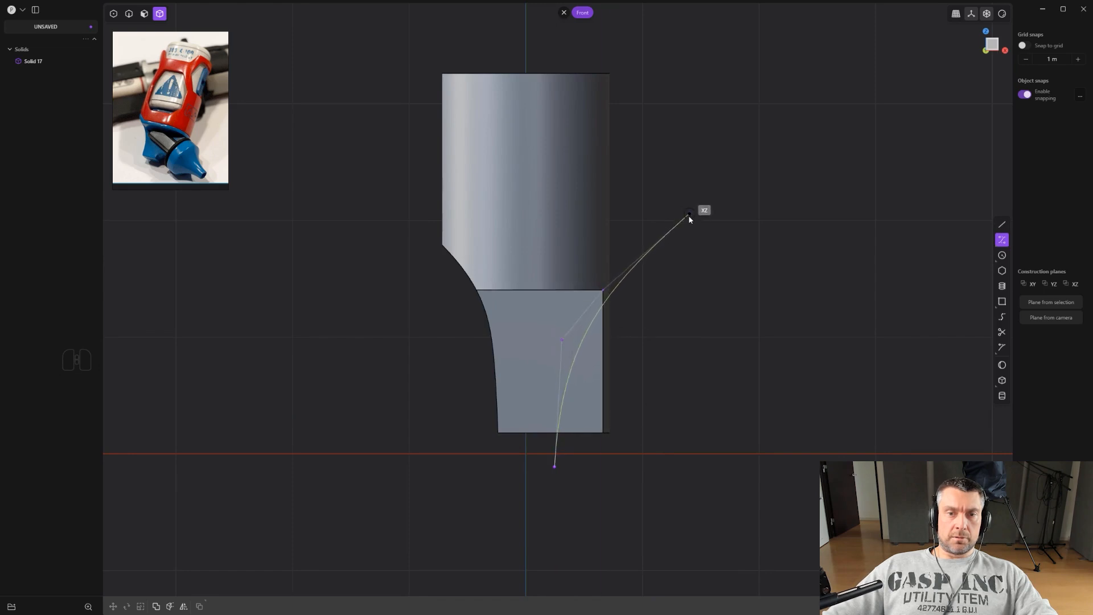
click(685, 223)
key(Return)
Move the new curve slightly downward.
scroll(647, 251, up, 5)
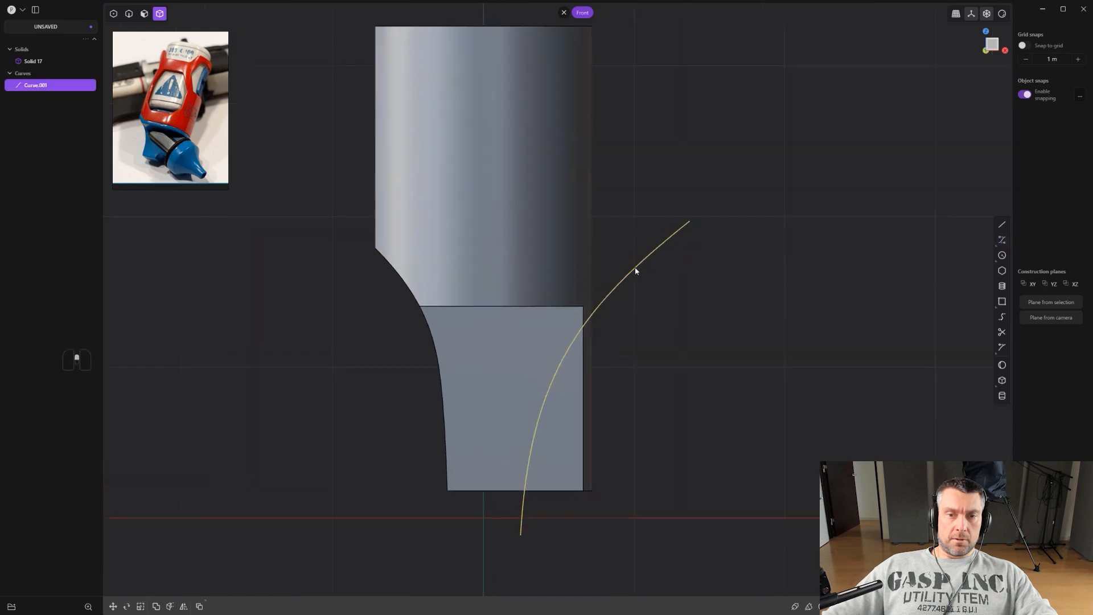
scroll(589, 342, up, 3)
key(g)
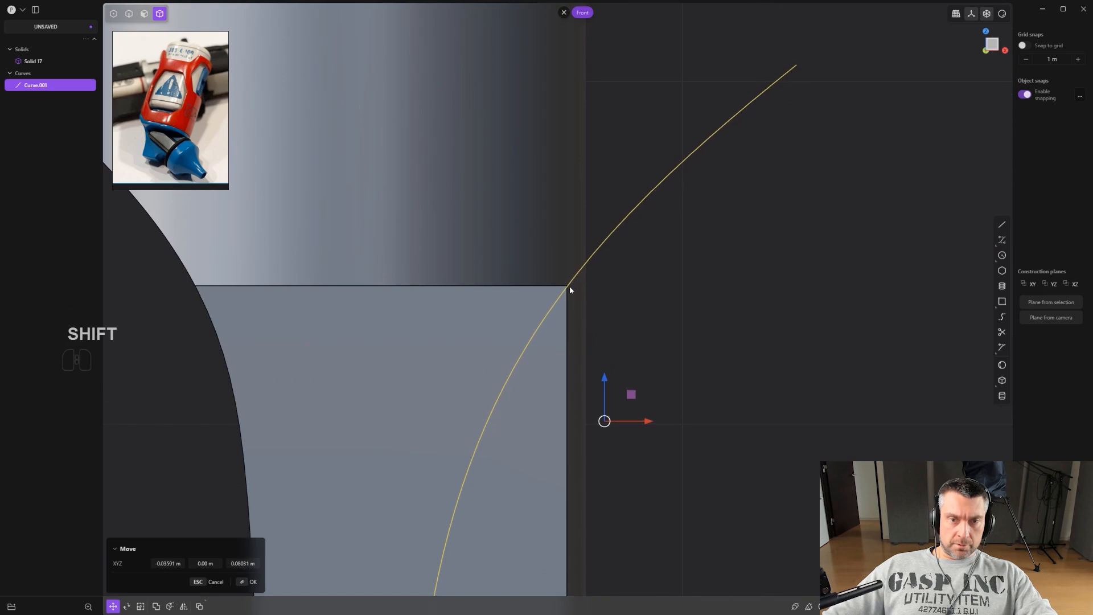
shift+scroll(582, 313, down, 2)
shift+middle_drag(566, 290, 576, 414)
Cut the solid with the curve and delete the cut-off pieces.
key(c)
click(567, 415)
right_click(566, 415)
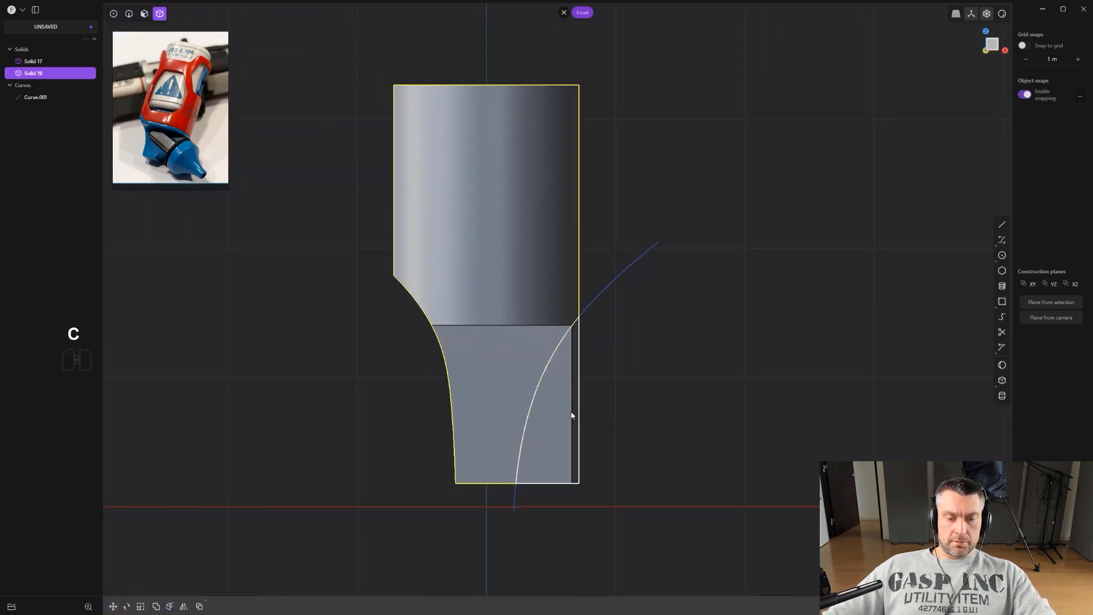
key(x)
scroll(569, 411, up, 1)
key(2)
click(613, 279)
key(x)
middle_drag(618, 305, 582, 342)
scroll(582, 342, up, 5)
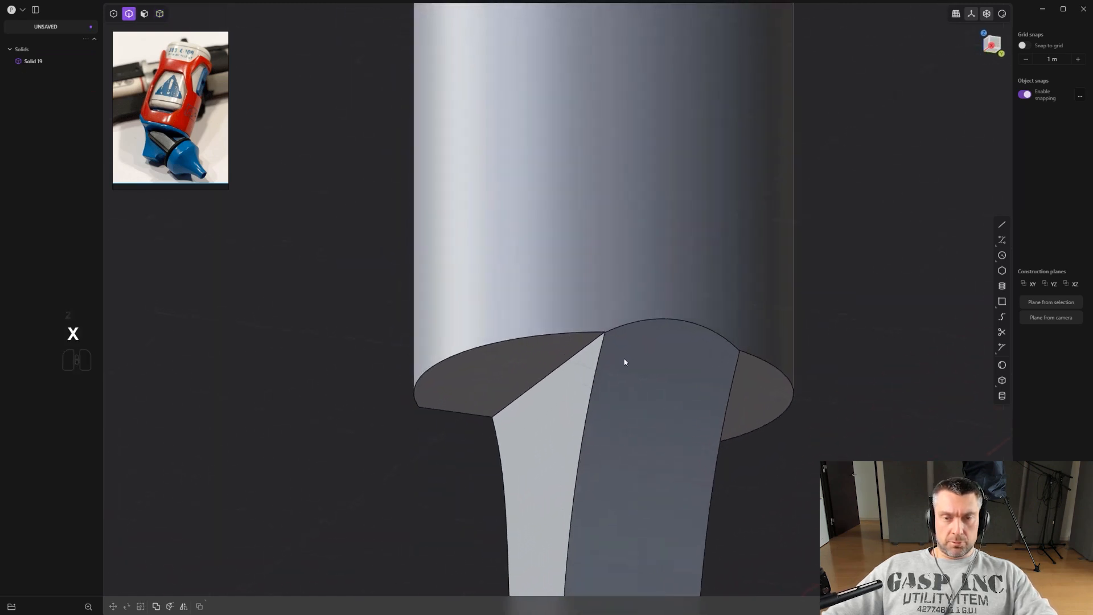
Delete the curved cut face on the solid's lower side.
scroll(618, 342, up, 1)
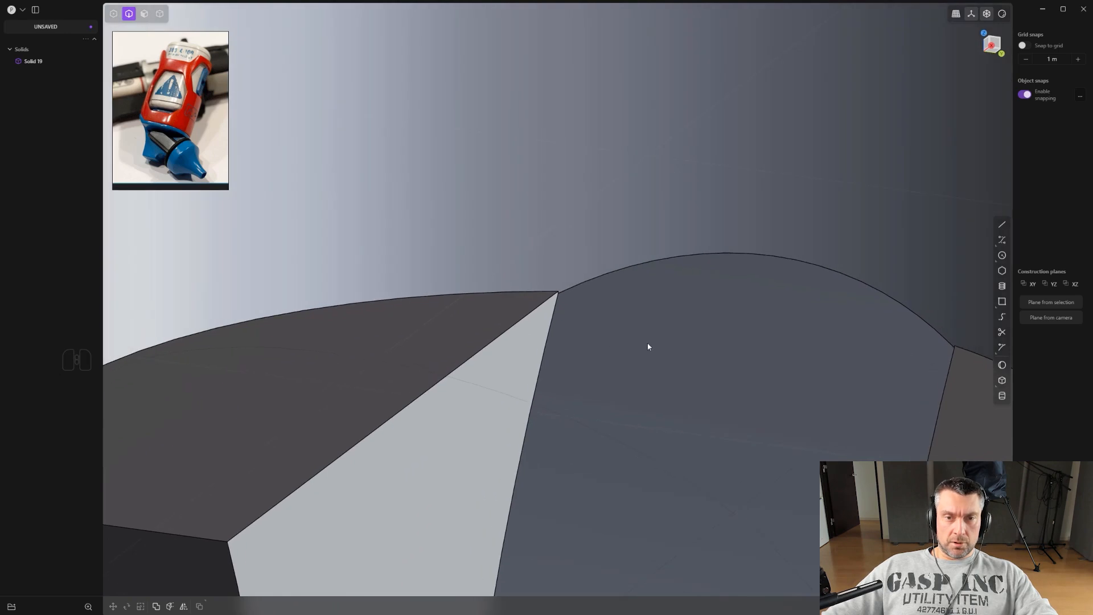
scroll(687, 356, down, 4)
shift+middle_drag(675, 416, 610, 313)
key(3)
click(612, 320)
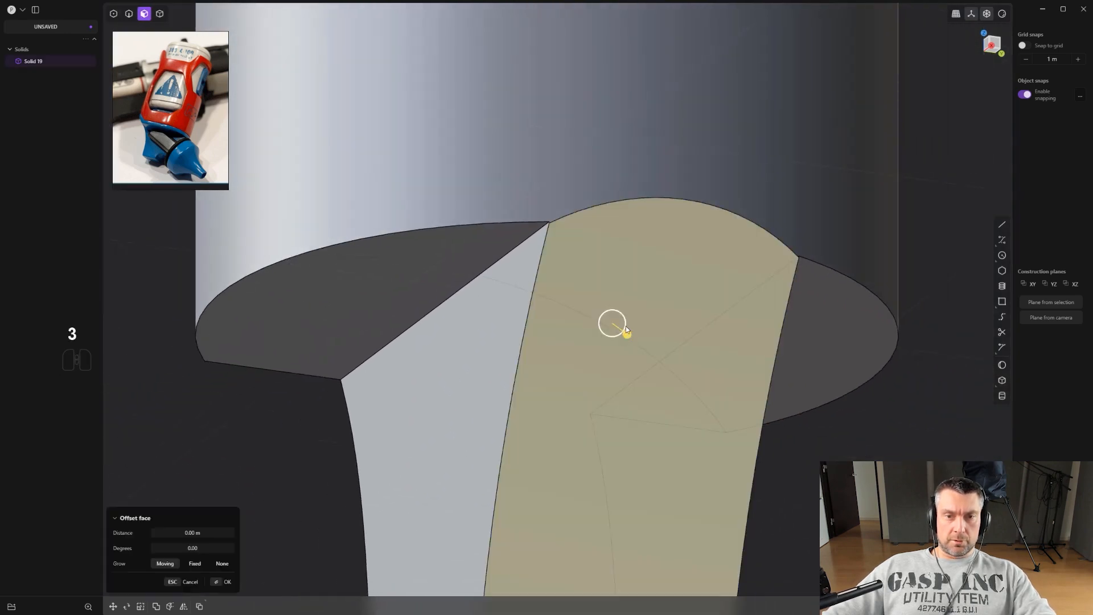
key(shift+x)
Create a bridge curve between the two opposite edges of the open face.
alt+middle_drag(678, 309, 709, 288)
shift+middle_drag(713, 286, 663, 326)
key(2)
click(520, 229)
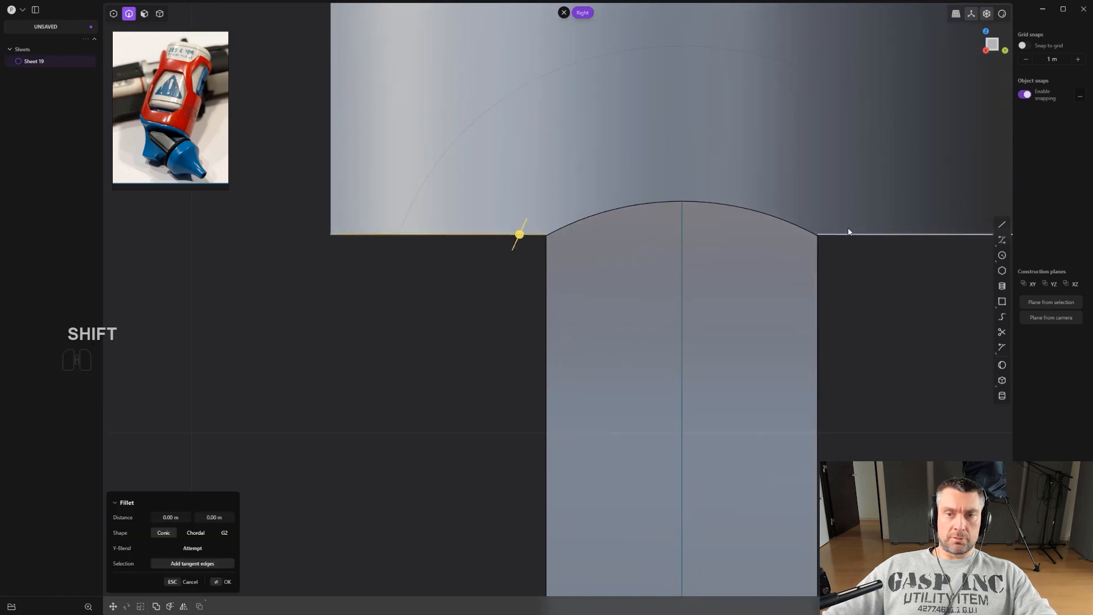
shift+click(849, 234)
scroll(770, 265, down, 1)
key(shift+q)
click(795, 310)
shift+middle_drag(671, 293, 561, 384)
scroll(565, 381, up, 9)
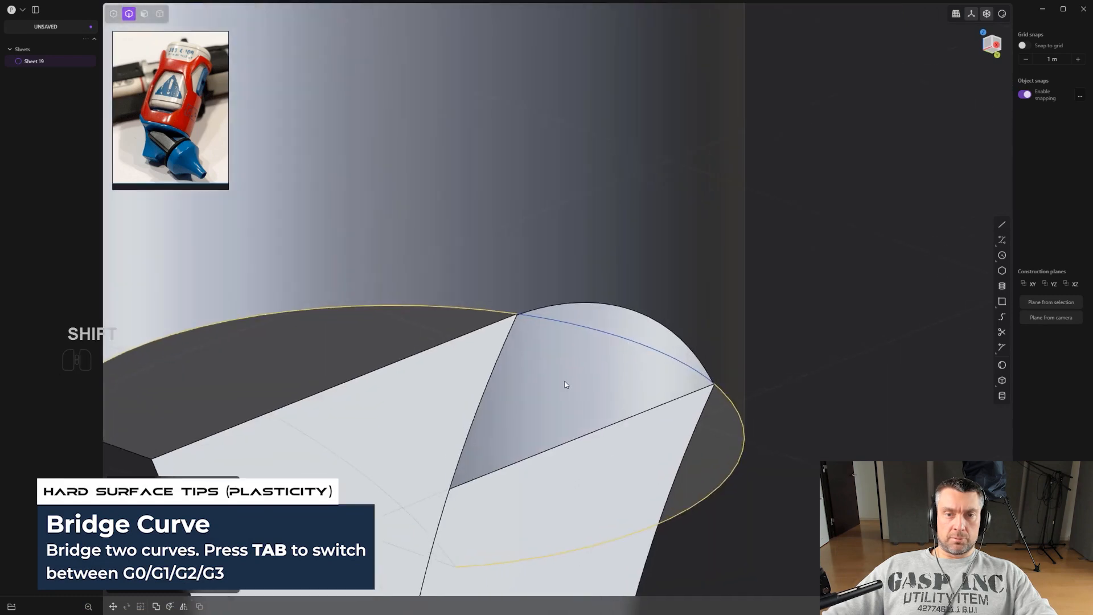
scroll(612, 279, down, 1)
scroll(597, 282, up, 6)
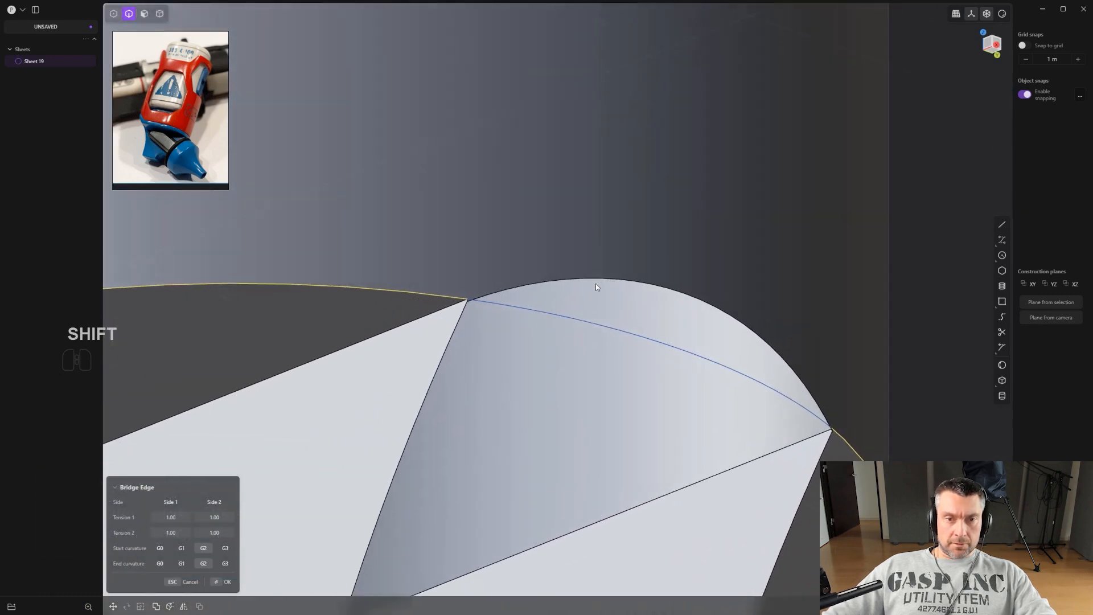
shift+middle_drag(551, 304, 621, 306)
scroll(476, 291, up, 3)
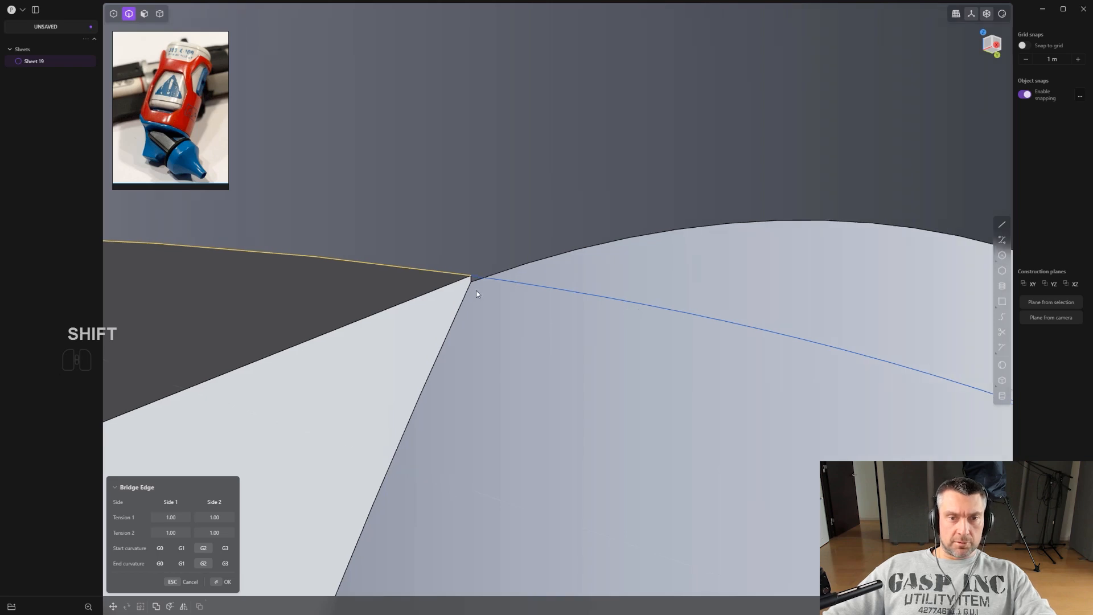
click(565, 294)
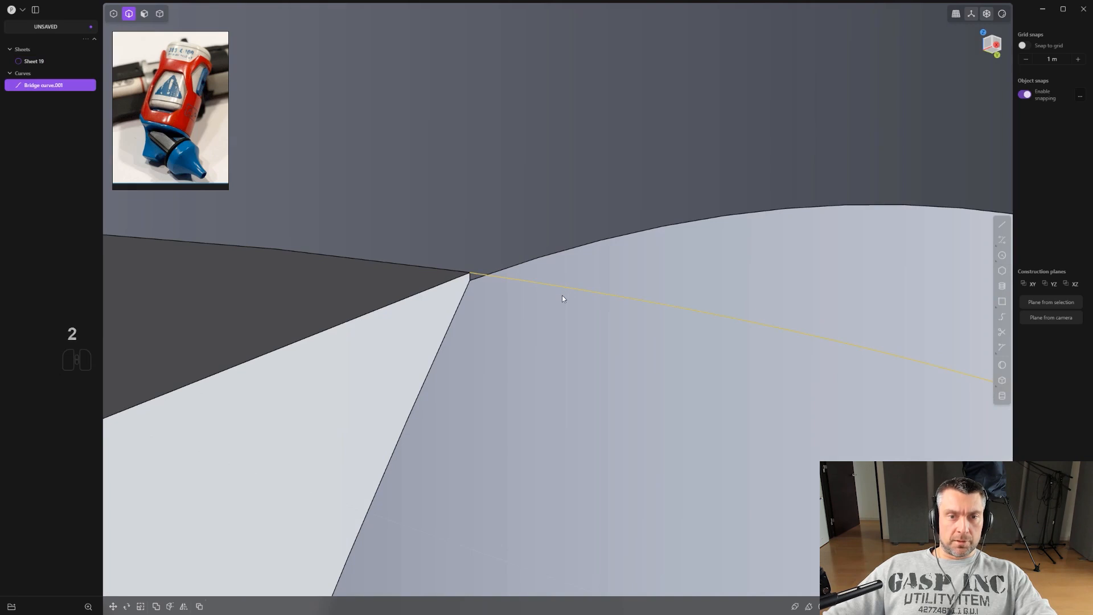
key(shift+q)
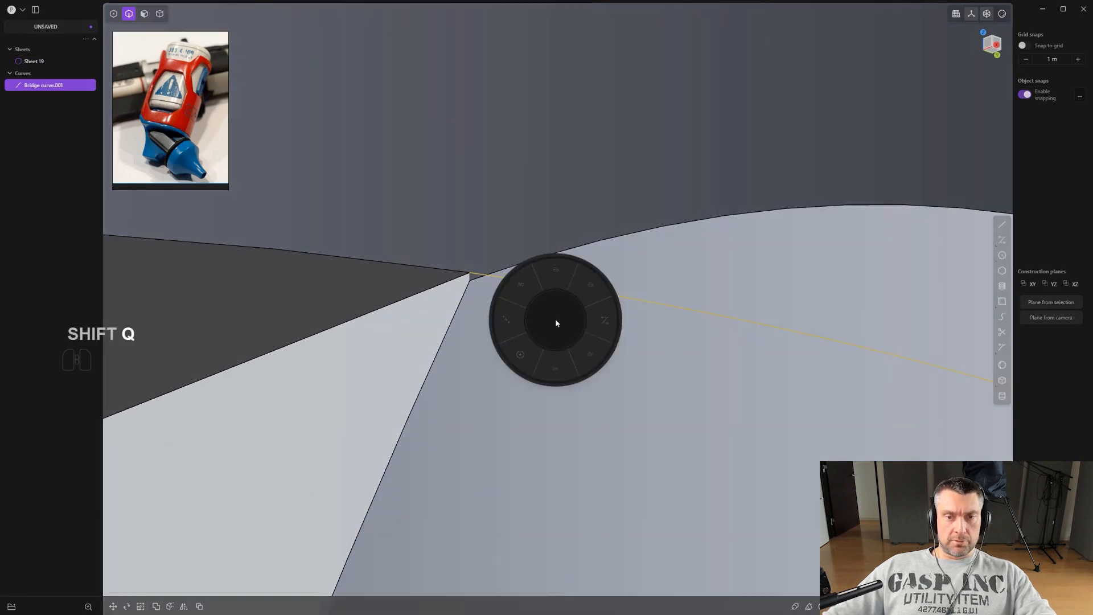
click(582, 358)
right_click(519, 234)
scroll(500, 254, up, 2)
key(3)
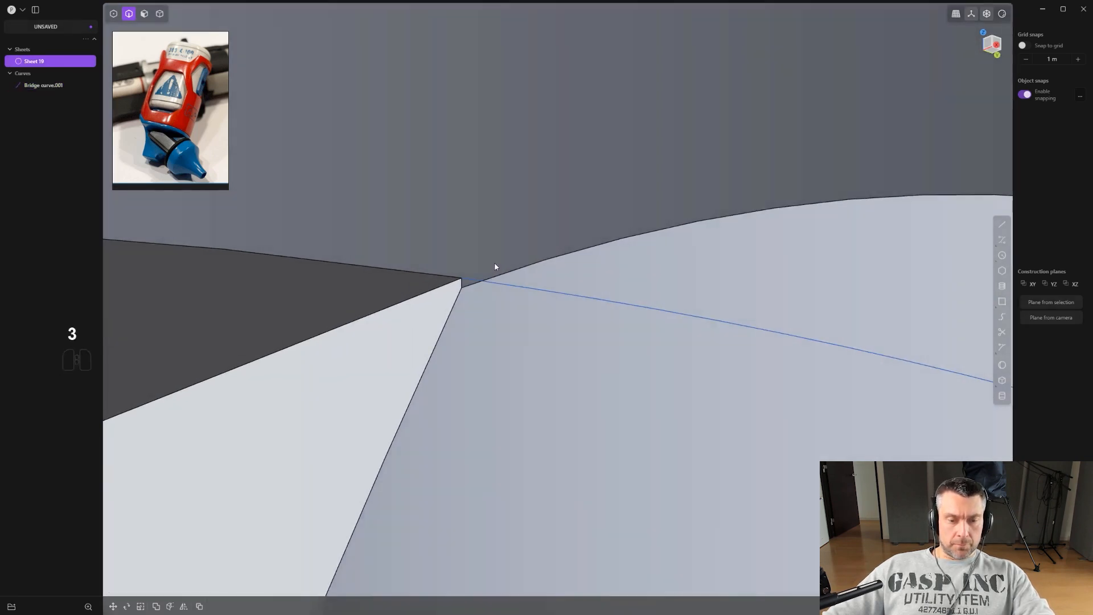
click(465, 285)
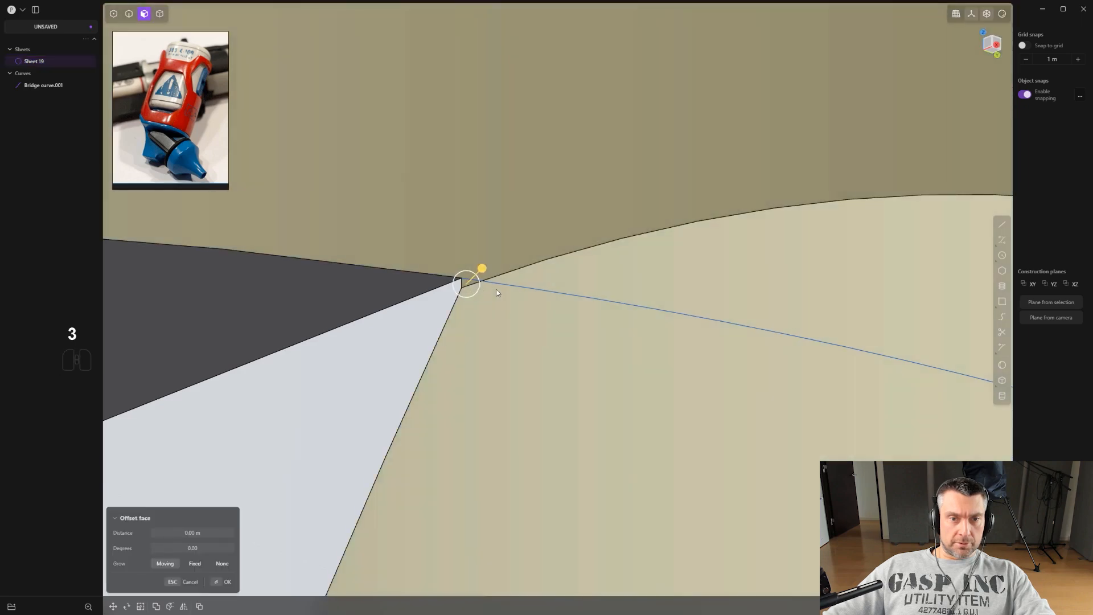
key(ctrl+z)
Imprint the bridge curve onto the sheet.
click(534, 299)
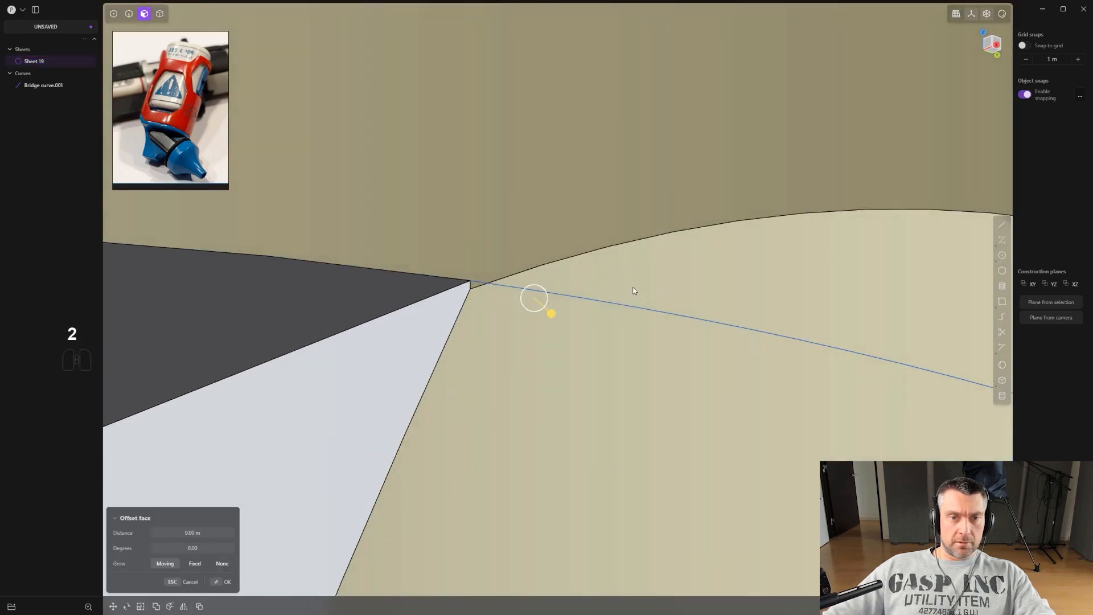
key(2)
click(603, 306)
key(shift+q)
click(558, 352)
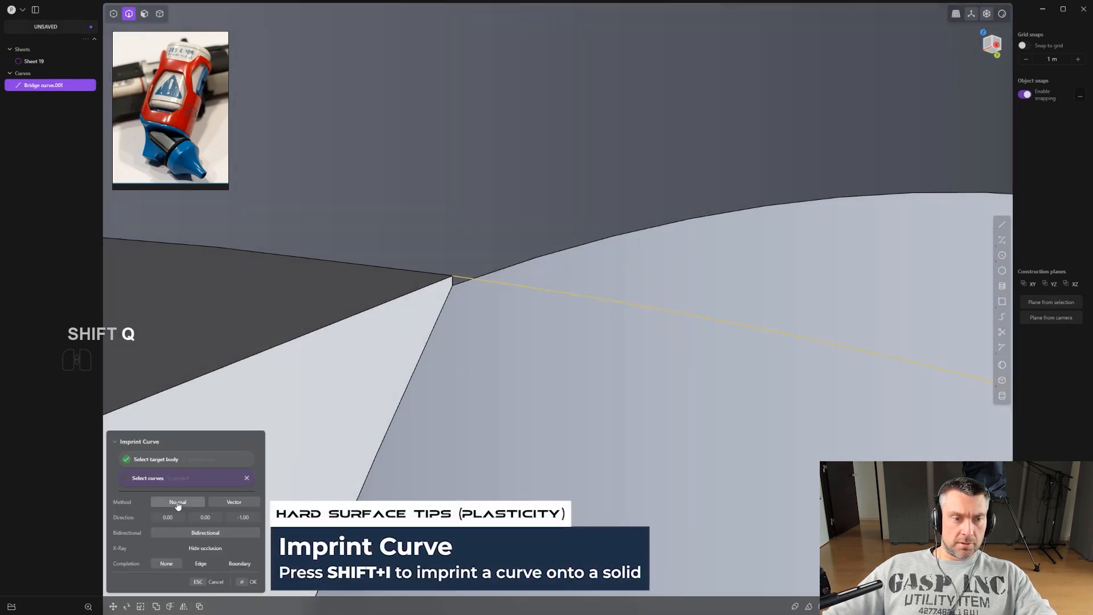
key(Return)
Delete the face split off above the imprinted curve.
key(3)
click(463, 292)
key(shift+x)
Select and delete the remaining face on the other side of the sheet.
scroll(509, 355, down, 2)
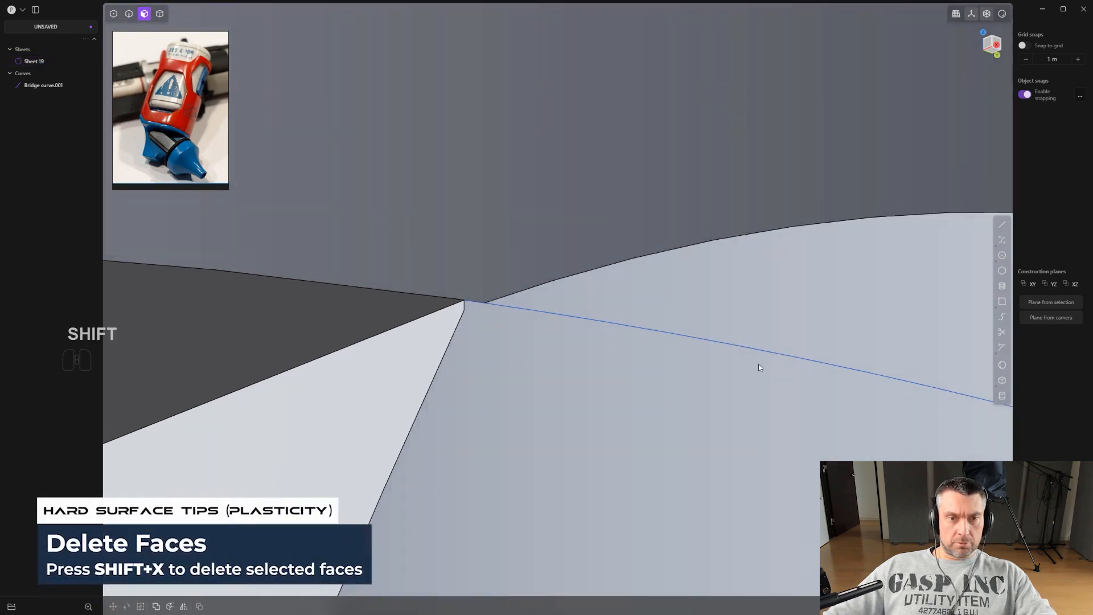
shift+middle_drag(825, 375, 518, 288)
scroll(586, 295, down, 2)
shift+middle_drag(722, 322, 449, 273)
shift+middle_drag(784, 409, 520, 296)
middle_drag(708, 359, 731, 346)
click(294, 411)
key(shift+x)
Try patching the opening between the sheet's top arc edge and the bridge curve.
scroll(764, 341, down, 4)
key(2)
click(667, 277)
scroll(666, 276, down, 2)
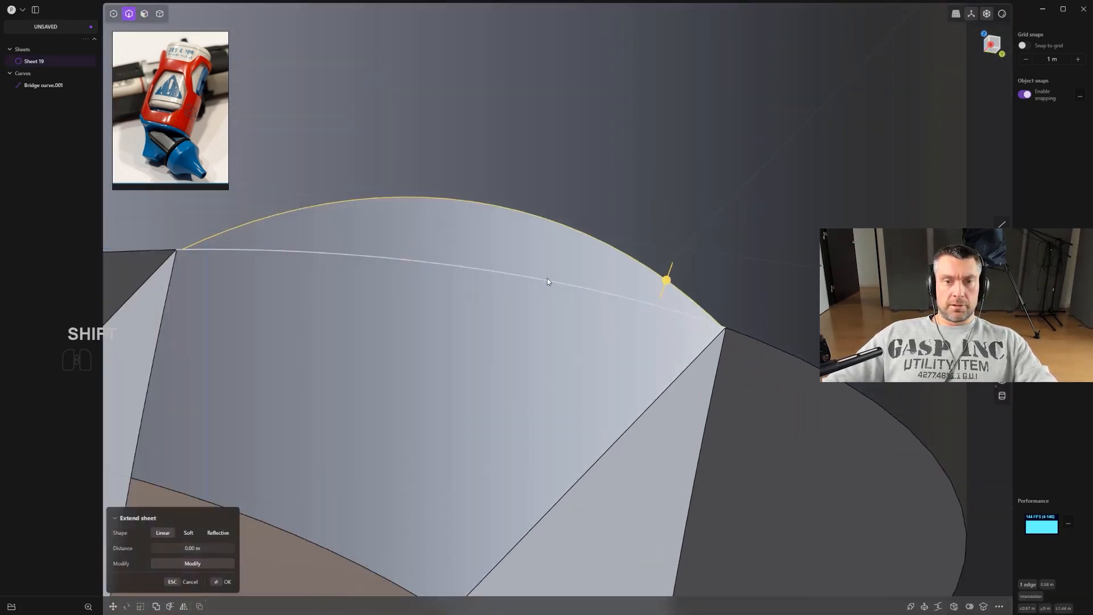
shift+click(569, 281)
click(916, 610)
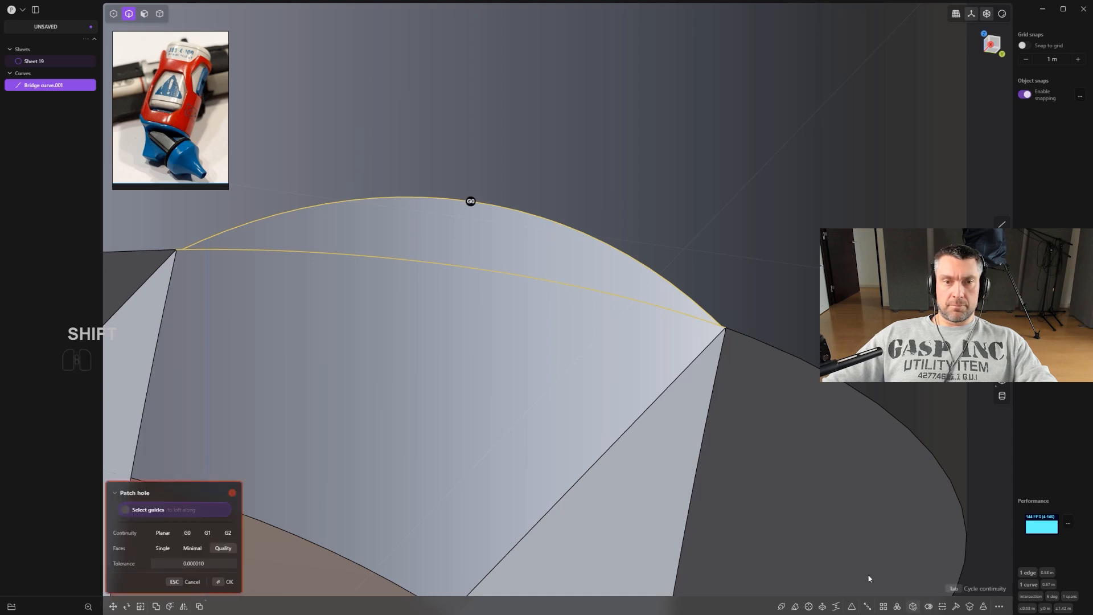
scroll(486, 348, down, 1)
middle_drag(487, 348, 501, 415)
scroll(569, 390, up, 2)
key(x)
key(x)
click(380, 391)
middle_drag(382, 391, 381, 275)
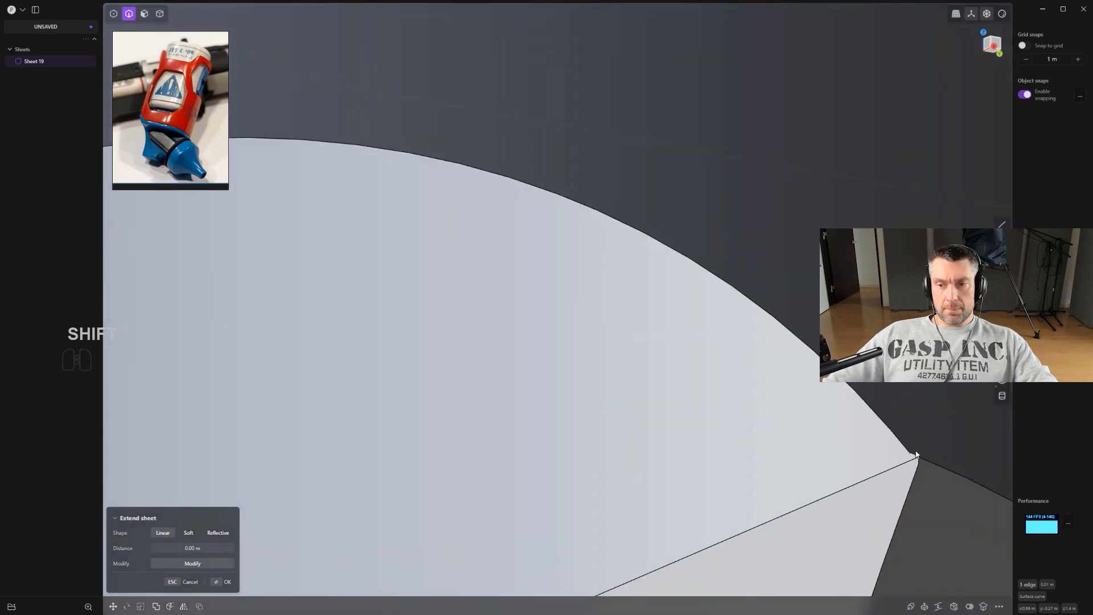
Create a new bridge curve across the opening and patch the hole from it.
scroll(694, 435, down, 7)
key(shift+q)
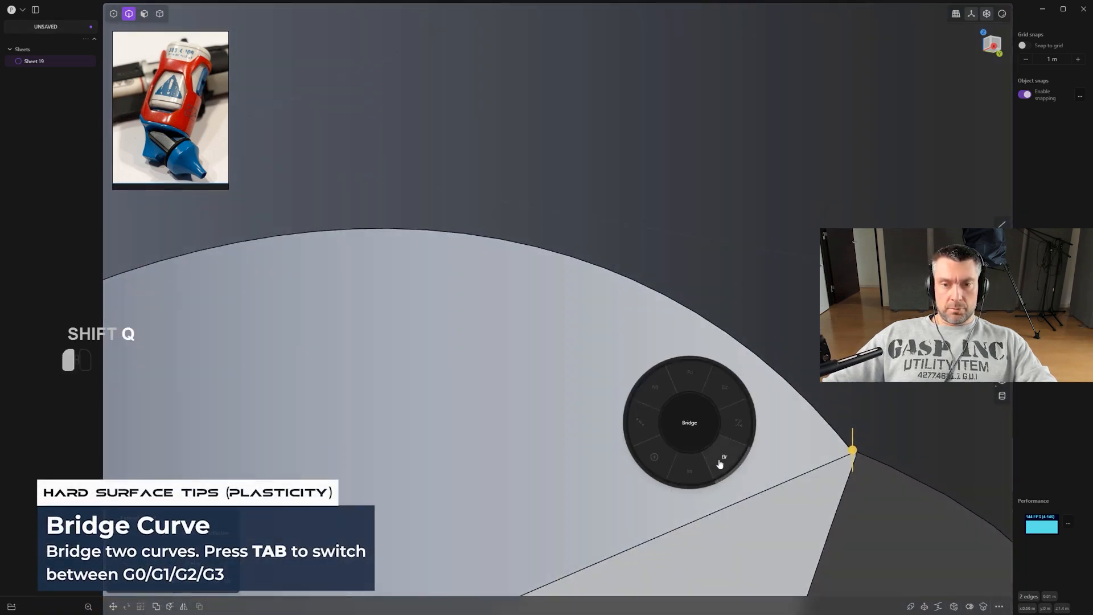
click(720, 459)
scroll(720, 458, down, 5)
click(590, 393)
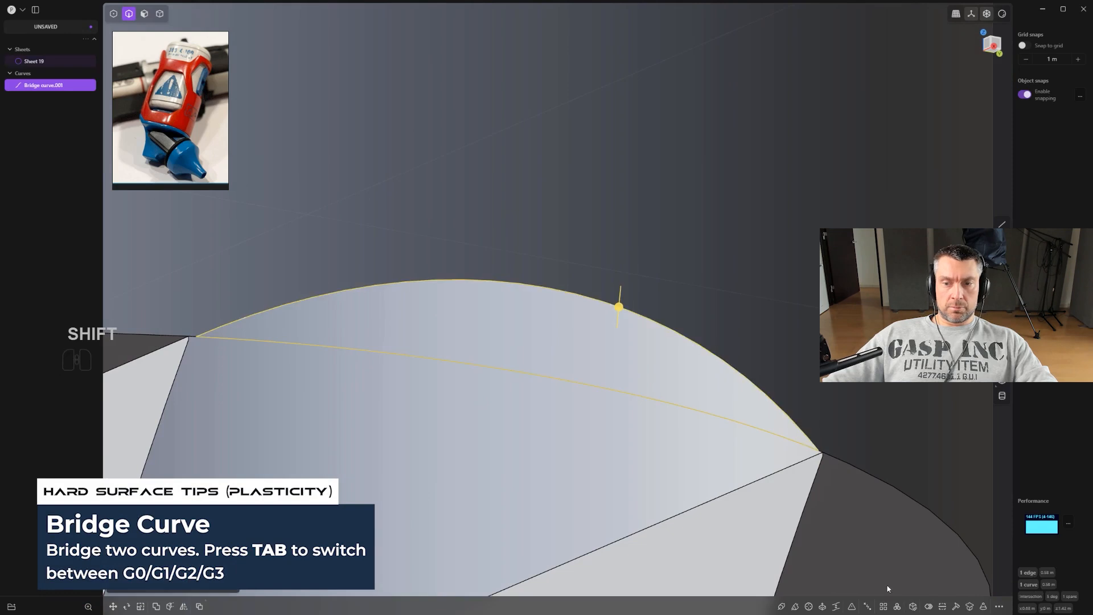
click(914, 611)
scroll(874, 546, down, 3)
shift+middle_drag(626, 380, 646, 292)
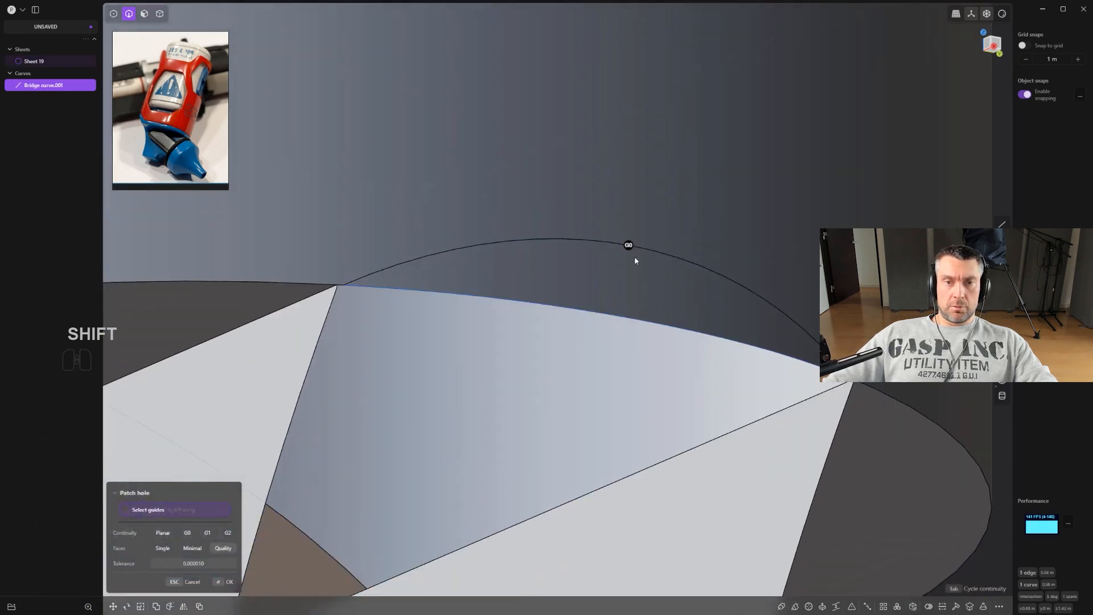
right_click(674, 266)
Delete the bridge curve and the patch face from the sheet.
scroll(704, 254, down, 5)
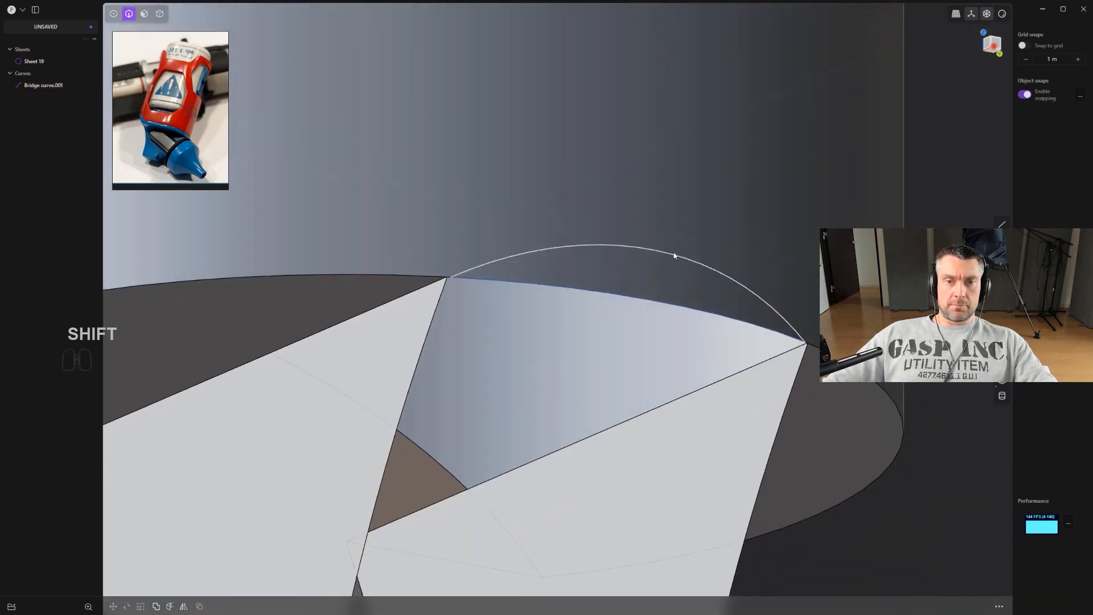
click(675, 255)
key(x)
scroll(675, 255, down, 4)
click(674, 255)
key(x)
key(3)
click(682, 273)
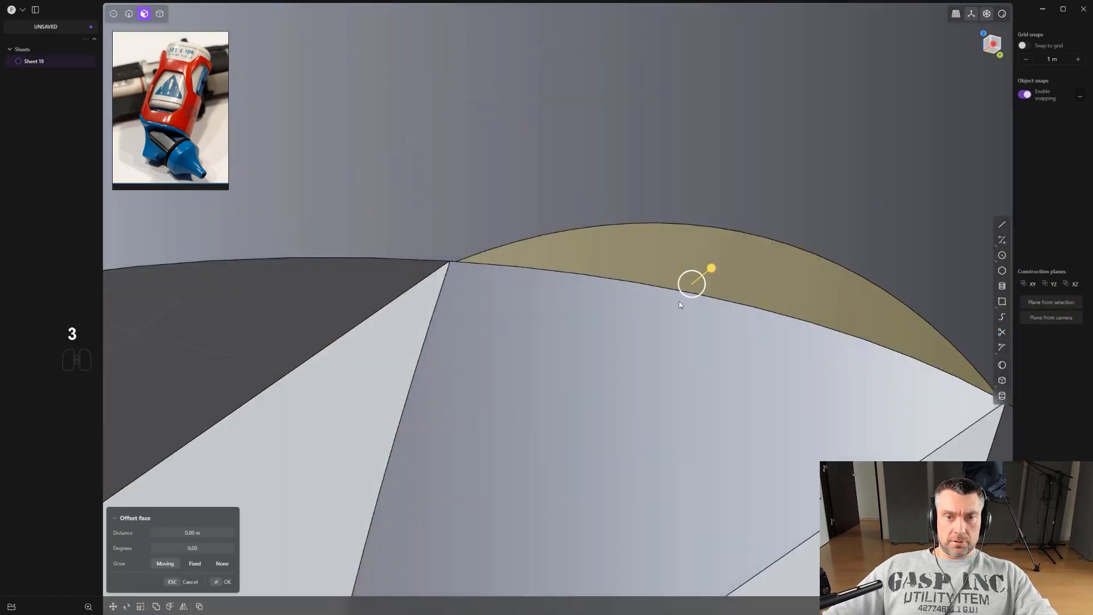
scroll(682, 296, down, 3)
key(x)
scroll(663, 328, down, 1)
shift+middle_drag(663, 331, 464, 287)
scroll(463, 287, up, 5)
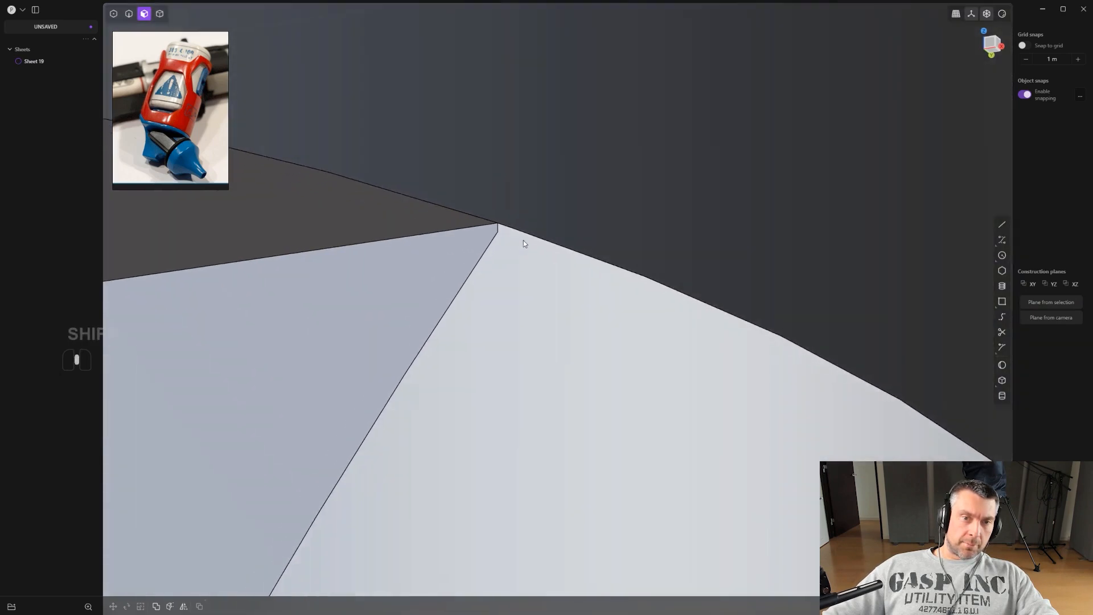
In front view, draw a curve from the top edge's midpoint down along the side edge to below the sheet.
shift+middle_drag(524, 242, 527, 234)
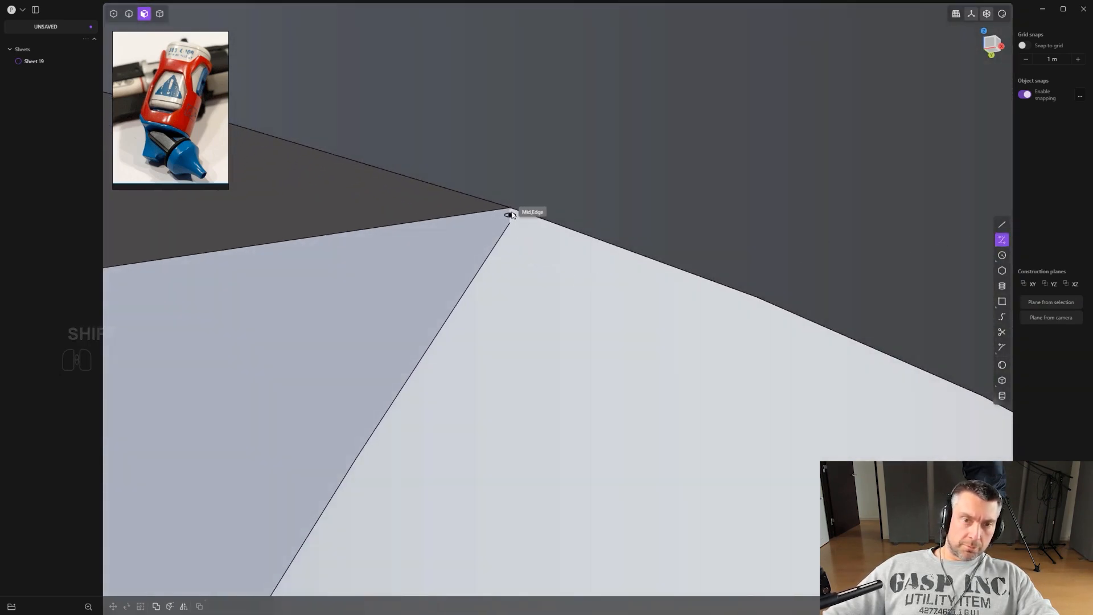
click(500, 215)
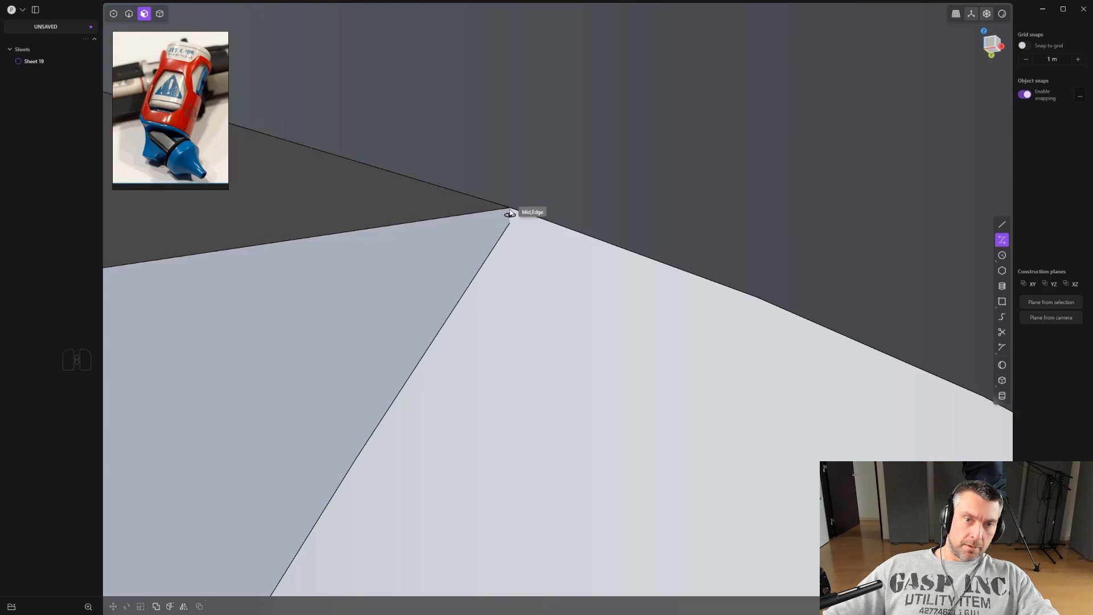
middle_drag(397, 349, 612, 347)
scroll(612, 348, down, 5)
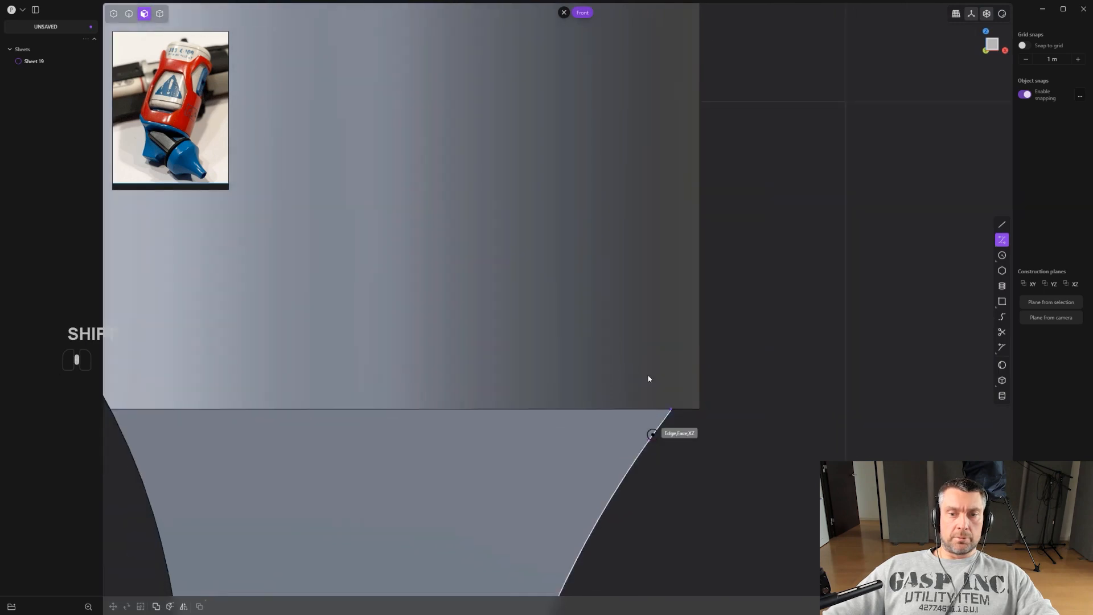
shift+middle_drag(664, 469, 644, 87)
scroll(593, 340, down, 2)
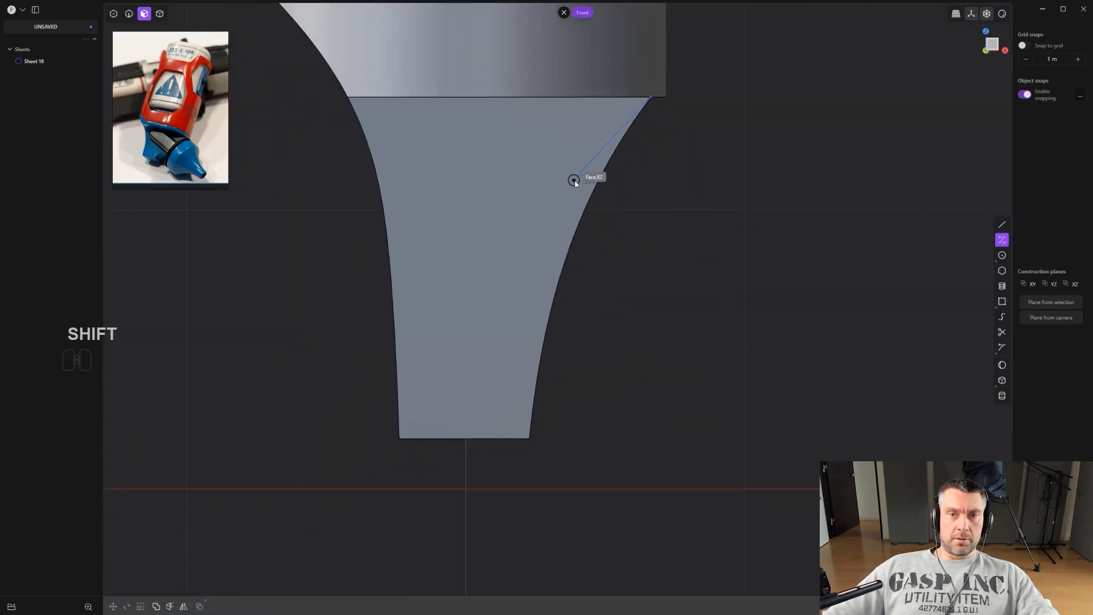
click(583, 197)
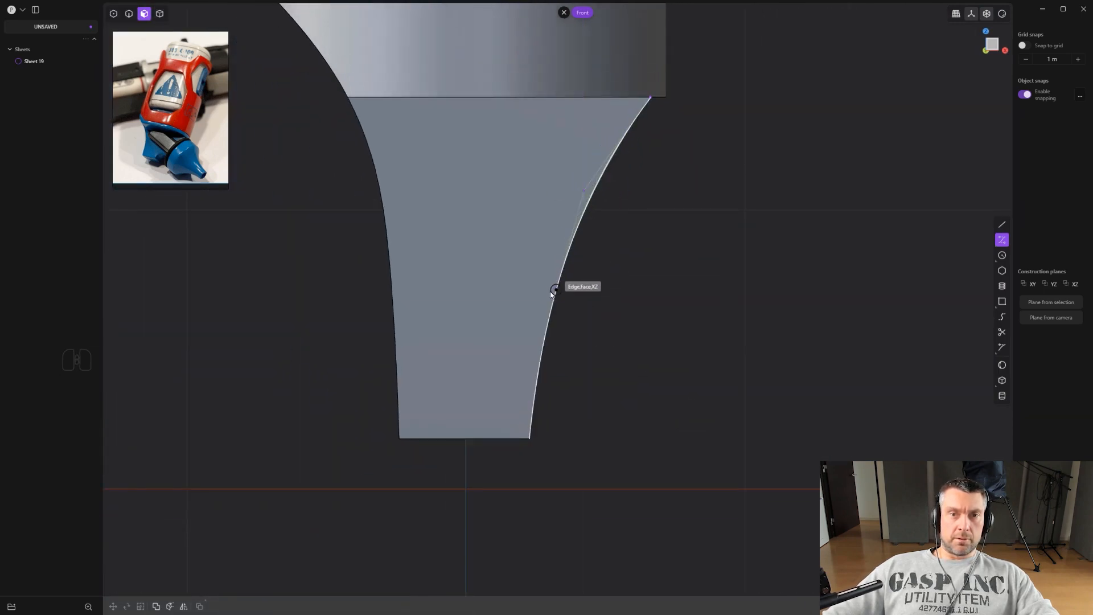
key(ctrl+z)
key(ctrl+z)
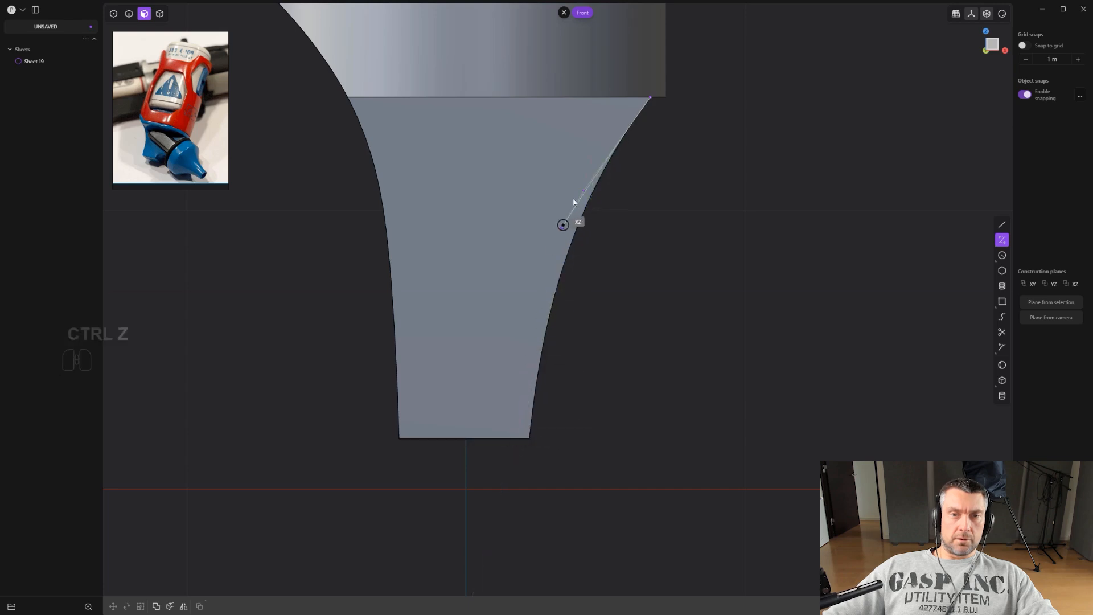
click(530, 327)
click(523, 476)
right_click(521, 476)
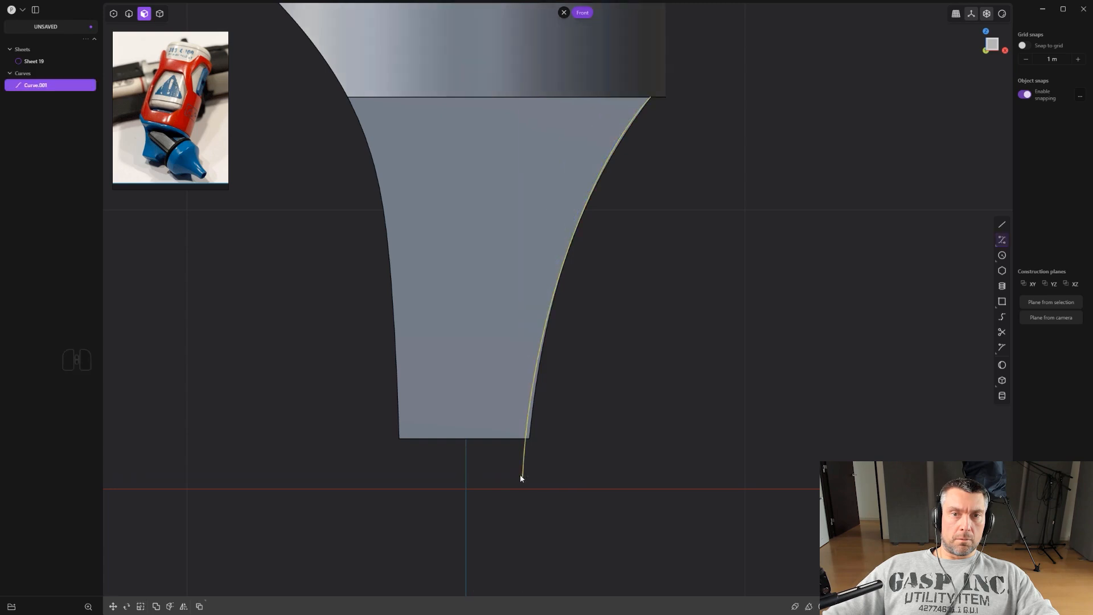
Cut the sheet with the new curve and delete the cut-off piece.
scroll(520, 479, up, 2)
key(c)
click(530, 292)
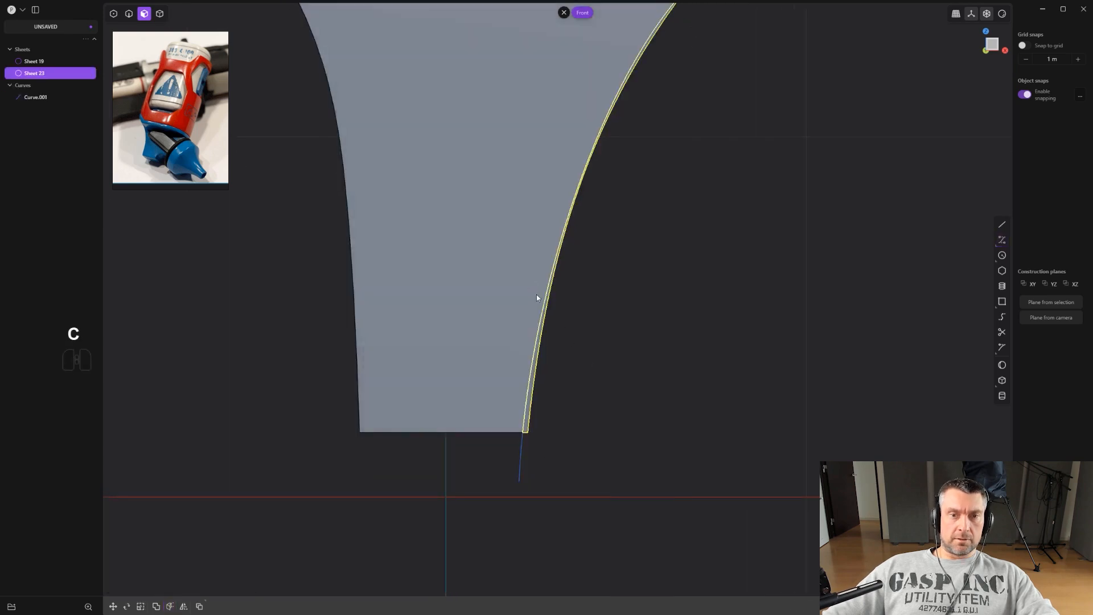
key(x)
Select the trimmed sheet's edge chain and close the sheet into a solid.
key(2)
middle_drag(669, 210, 460, 108)
shift+middle_drag(460, 109, 517, 234)
scroll(516, 234, down, 1)
alt+double_click(580, 100)
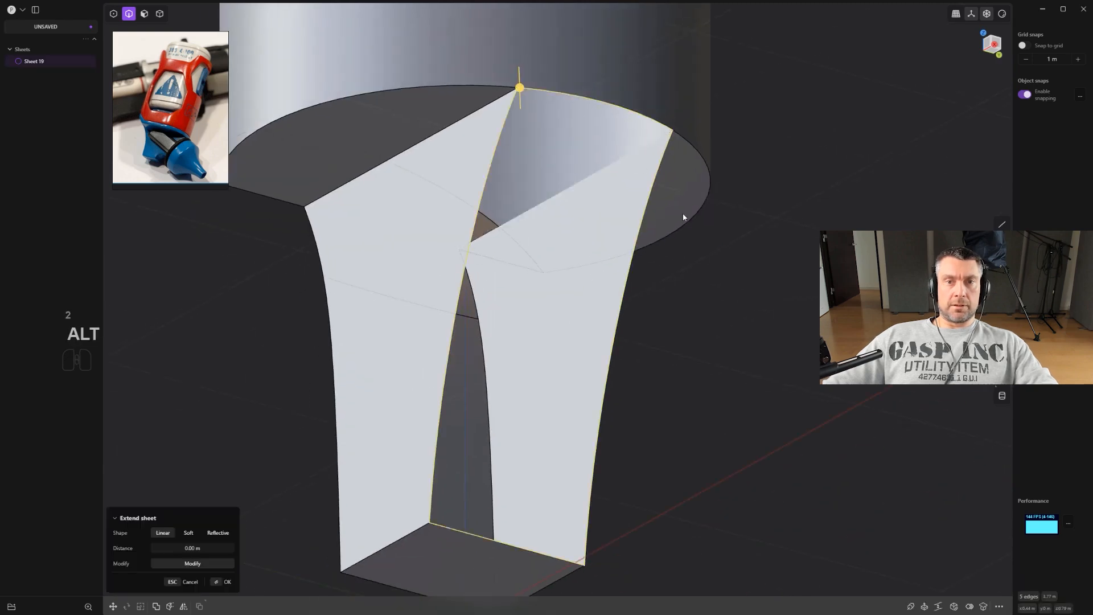
click(954, 607)
middle_drag(702, 356, 717, 331)
right_click(766, 371)
Try filleting the vertical edges of the cutout, then undo the fillets.
scroll(762, 372, down, 1)
scroll(726, 320, up, 1)
click(577, 302)
key(f)
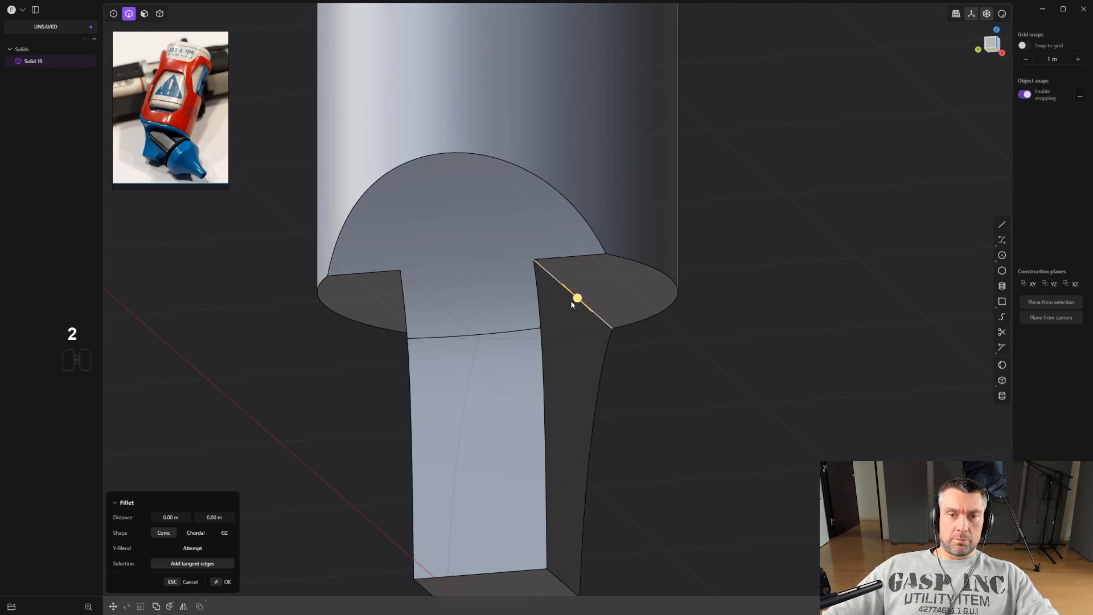
drag(577, 304, 576, 368)
right_click(622, 274)
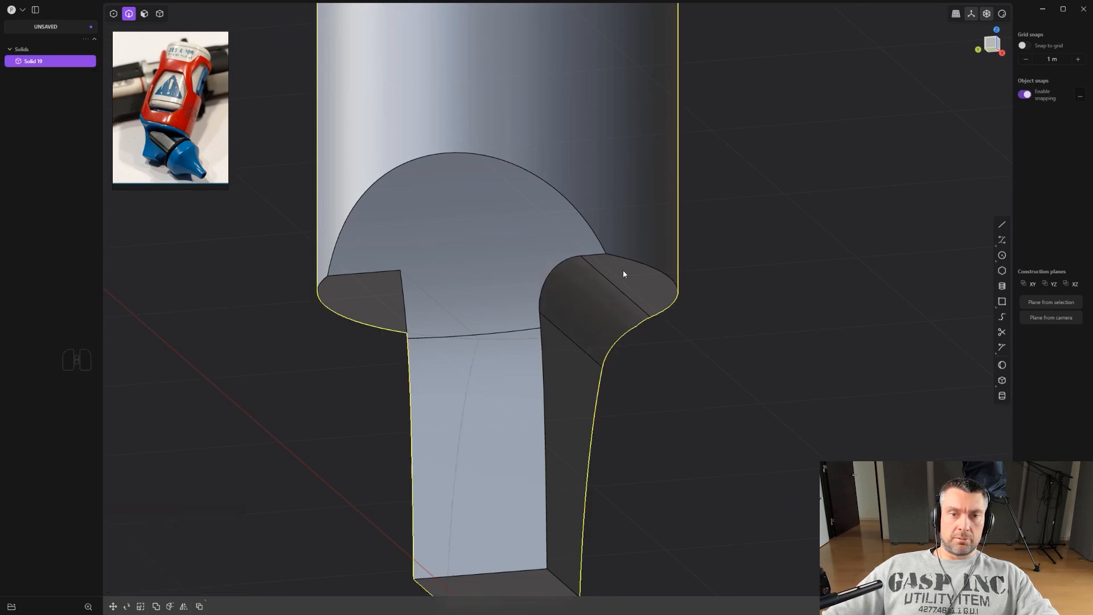
middle_drag(579, 348, 533, 294)
click(434, 265)
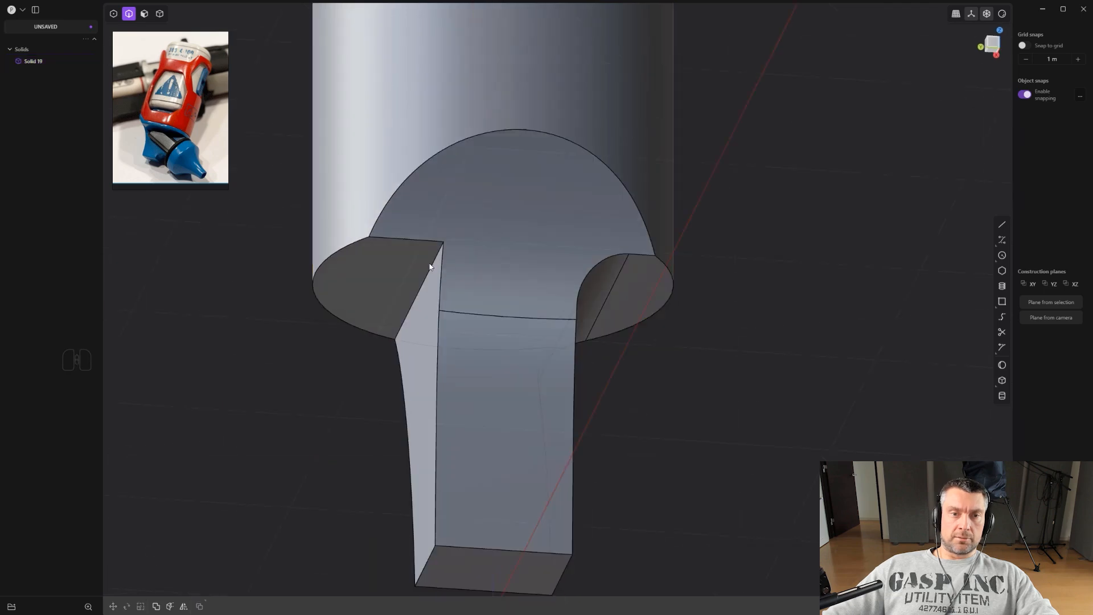
key(f)
click(605, 288)
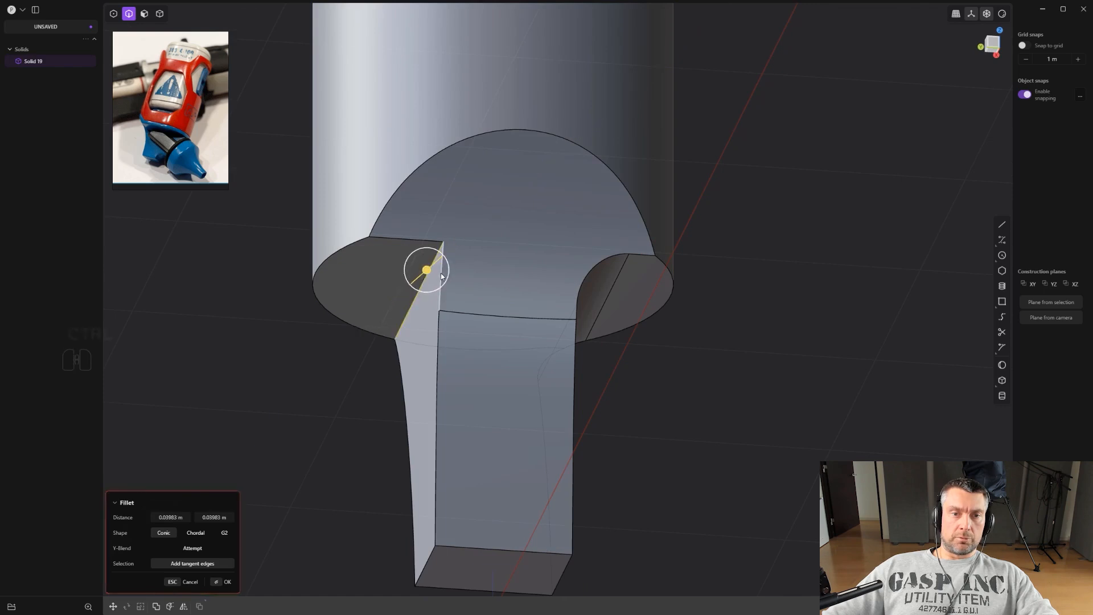
key(ctrl+z)
drag(447, 282, 535, 333)
click(606, 279)
key(ctrl+z)
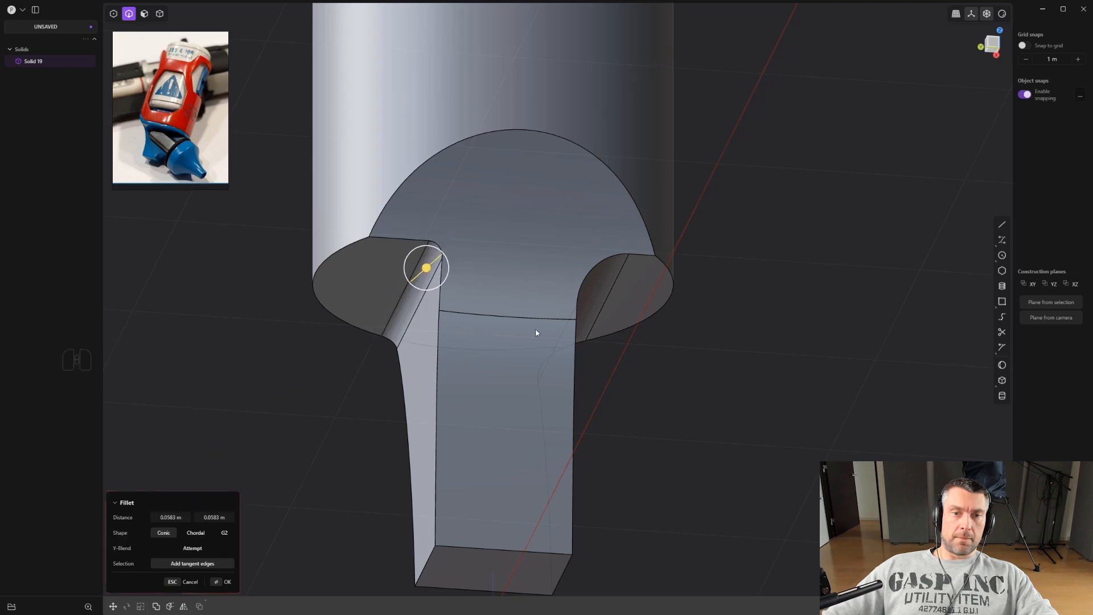
click(603, 285)
key(ctrl+z)
middle_drag(616, 311, 535, 322)
key(ctrl+z)
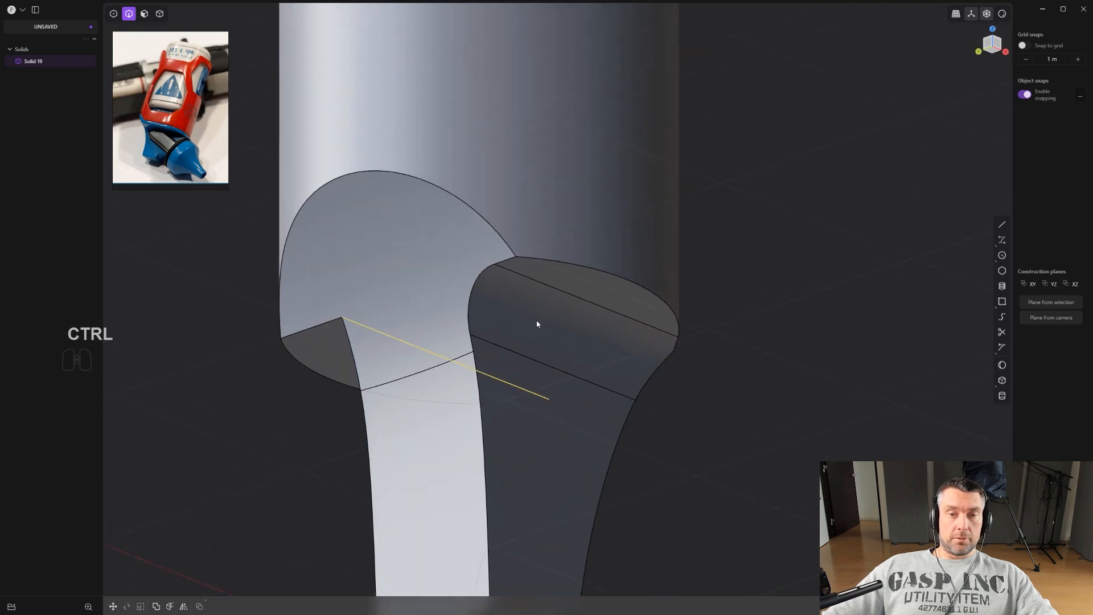
key(ctrl+z)
key(ctrl+z)
key(ctrl+z)
key(ctrl+z)
scroll(552, 350, down, 1)
scroll(552, 352, up, 1)
right_click(537, 326)
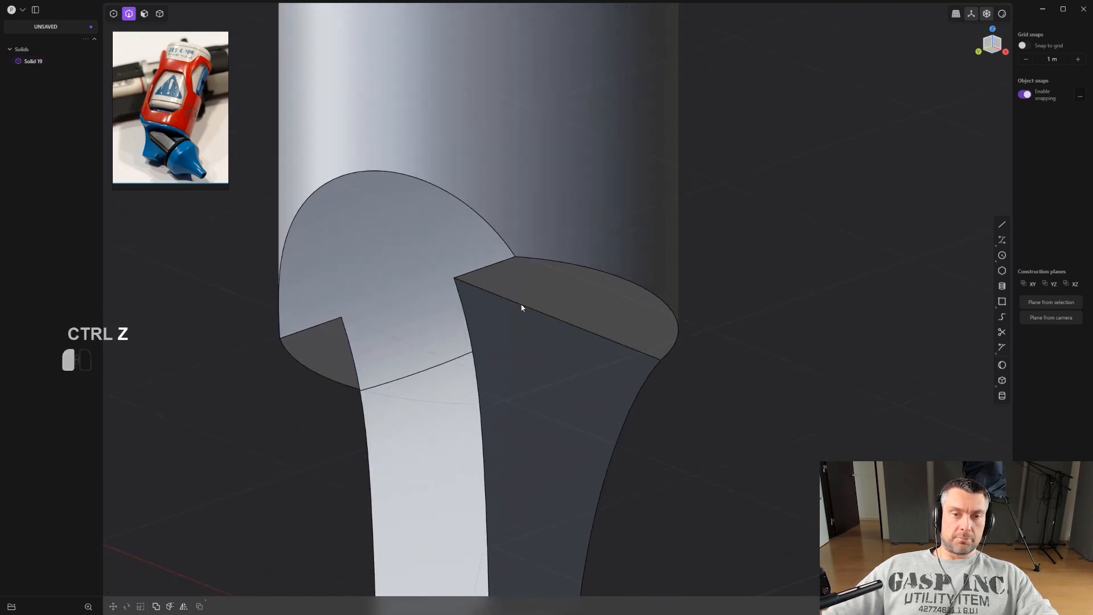
Examine the cap's profile from the front view against the reference photo.
click(522, 308)
drag(521, 305, 520, 350)
middle_drag(520, 350, 353, 312)
ctrl+click(343, 319)
middle_drag(542, 367, 619, 336)
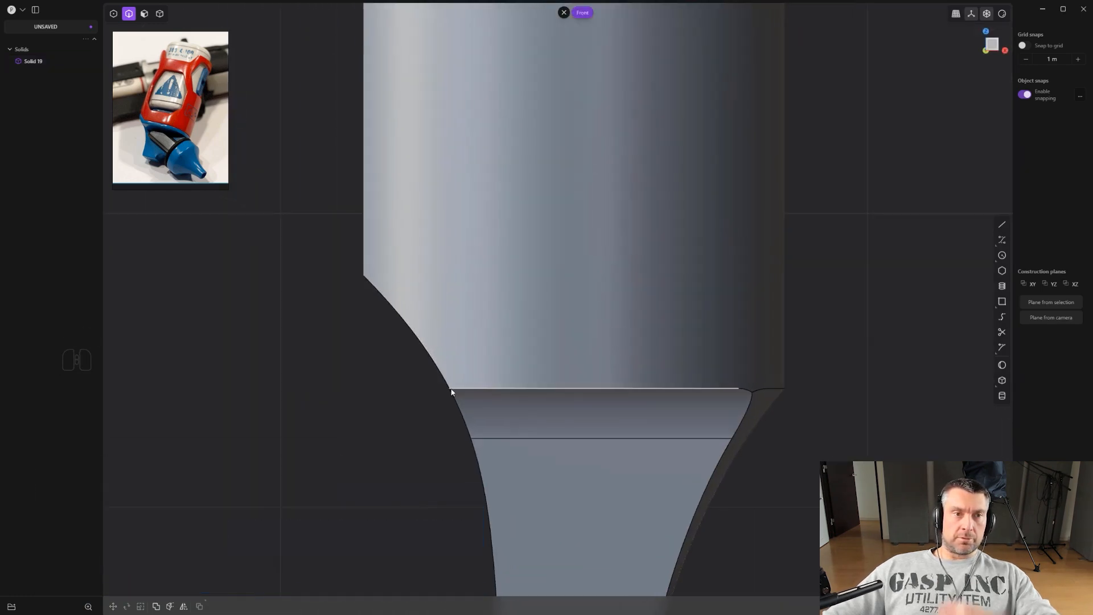
scroll(444, 382, down, 5)
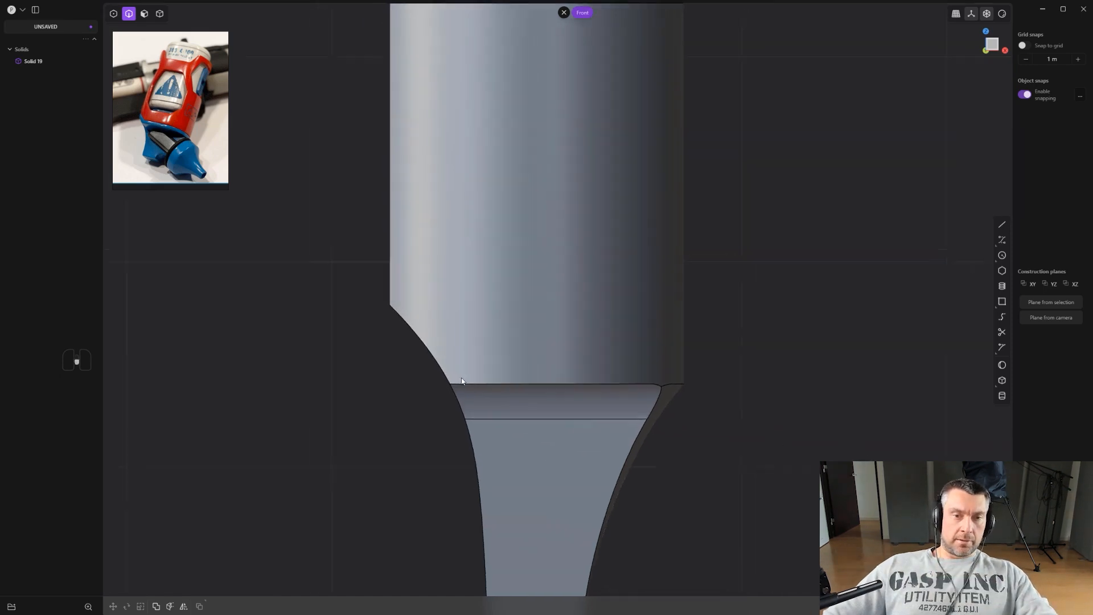
shift+middle_drag(460, 370, 552, 354)
scroll(650, 354, up, 4)
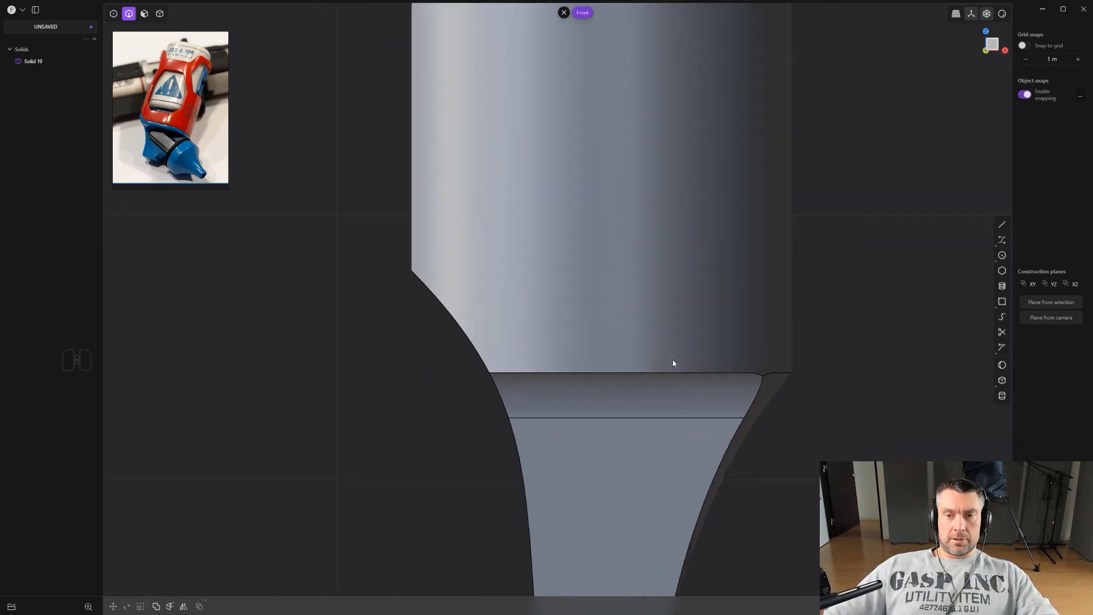
scroll(741, 363, up, 2)
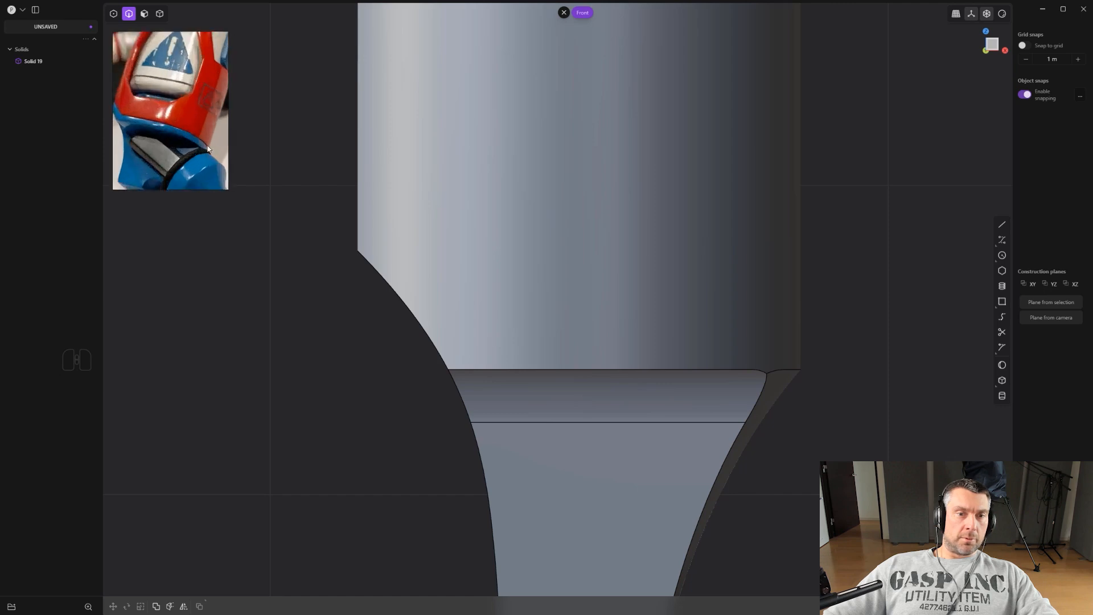
scroll(445, 293, up, 1)
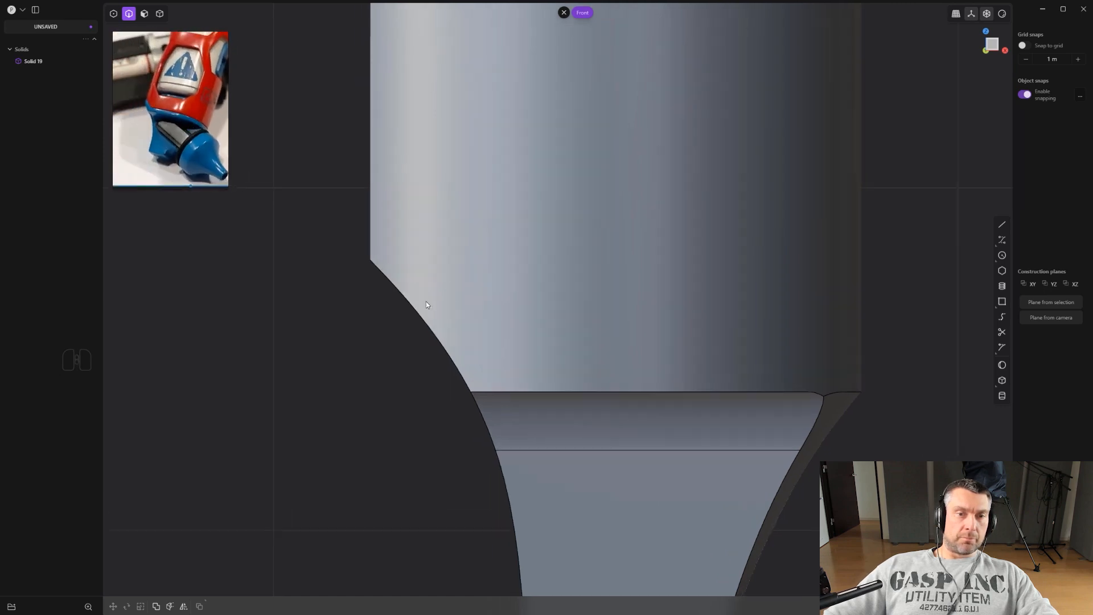
scroll(428, 305, down, 1)
click(423, 316)
scroll(423, 316, down, 1)
middle_drag(423, 316, 538, 268)
scroll(513, 305, down, 2)
scroll(576, 210, up, 1)
shift+middle_drag(538, 268, 515, 260)
Add an isoparam edge on the cylinder face and duplicate the arched cutout edge as a curve.
key(ctrl+r)
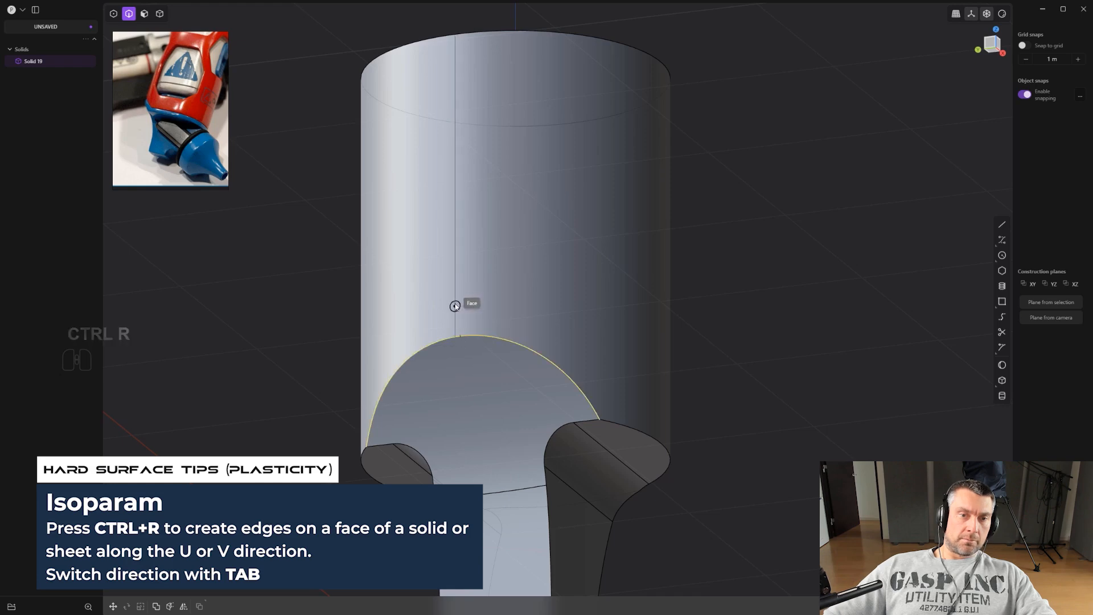
click(460, 37)
scroll(489, 125, up, 1)
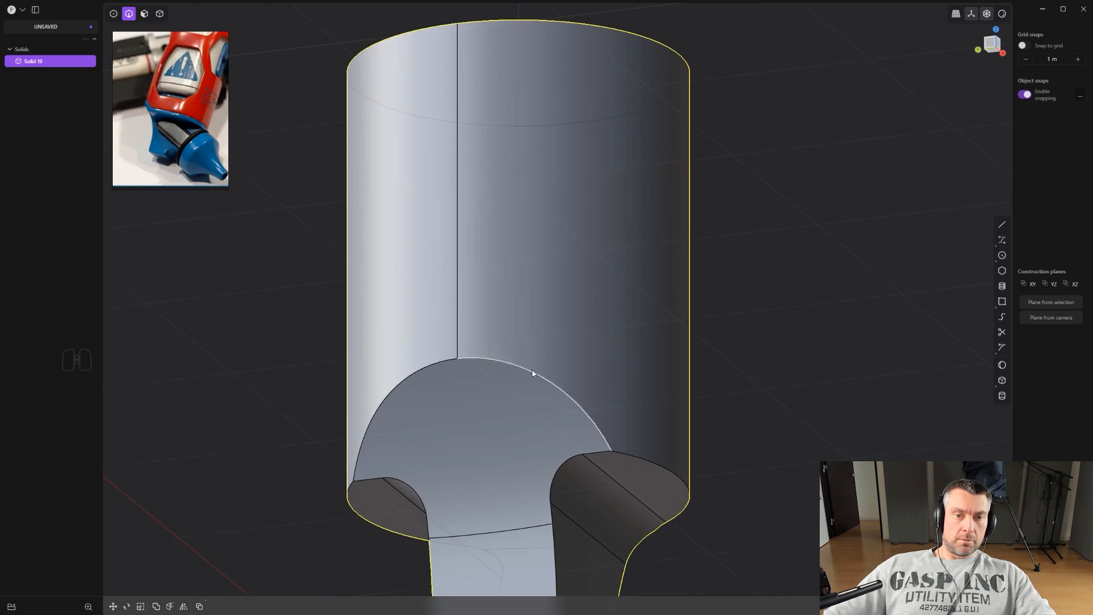
key(shift+d)
alt+middle_drag(571, 344, 584, 339)
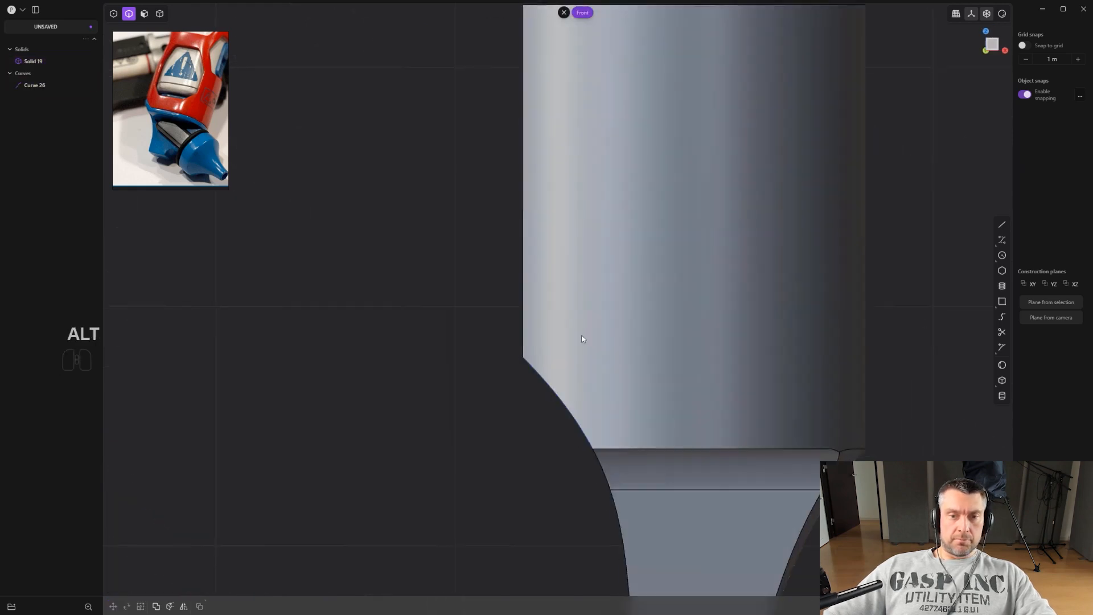
Move the duplicated arched curve outward and rotate it about 2.3 degrees.
click(565, 416)
key(g)
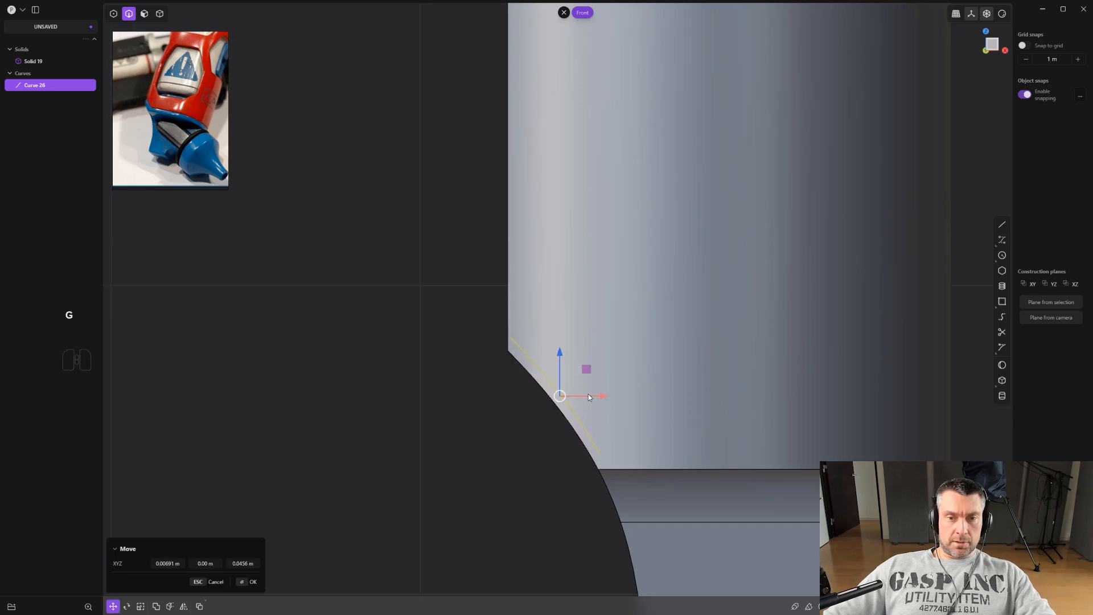
key(s)
scroll(652, 401, up, 3)
key(g)
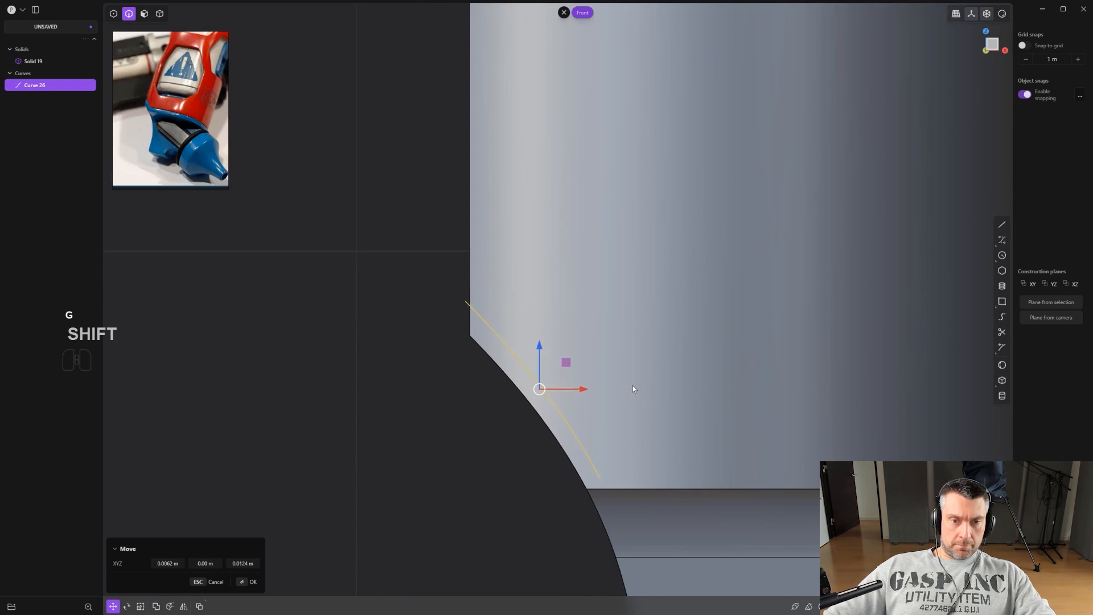
key(r)
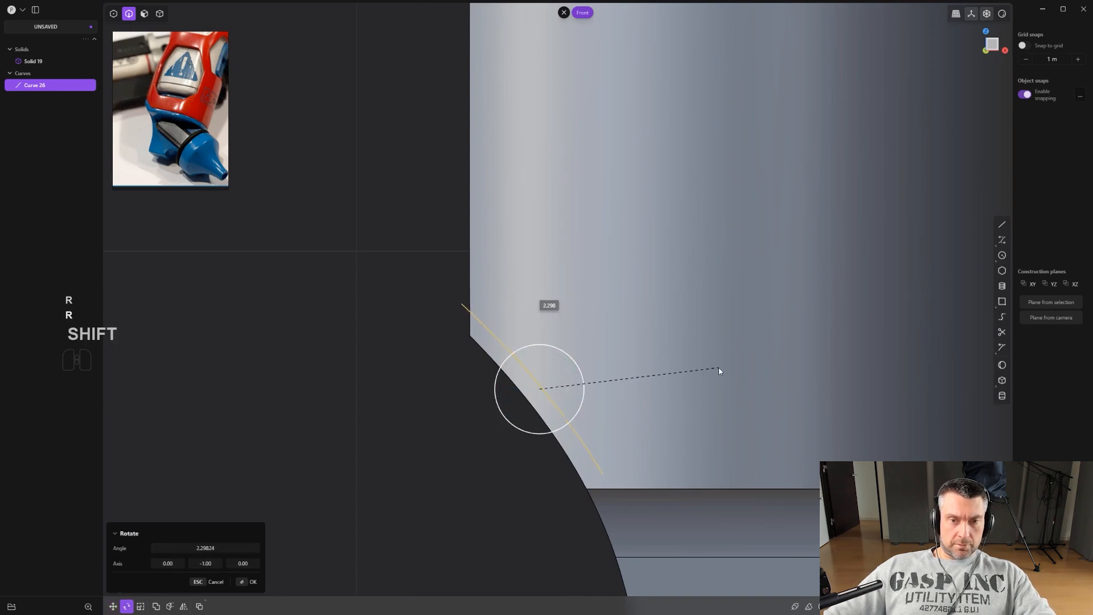
click(718, 370)
Move the duplicated curve again to fine-tune its position along the arched cutout edge.
shift+middle_drag(653, 358, 604, 310)
scroll(604, 341, up, 1)
right_click(605, 341)
click(605, 341)
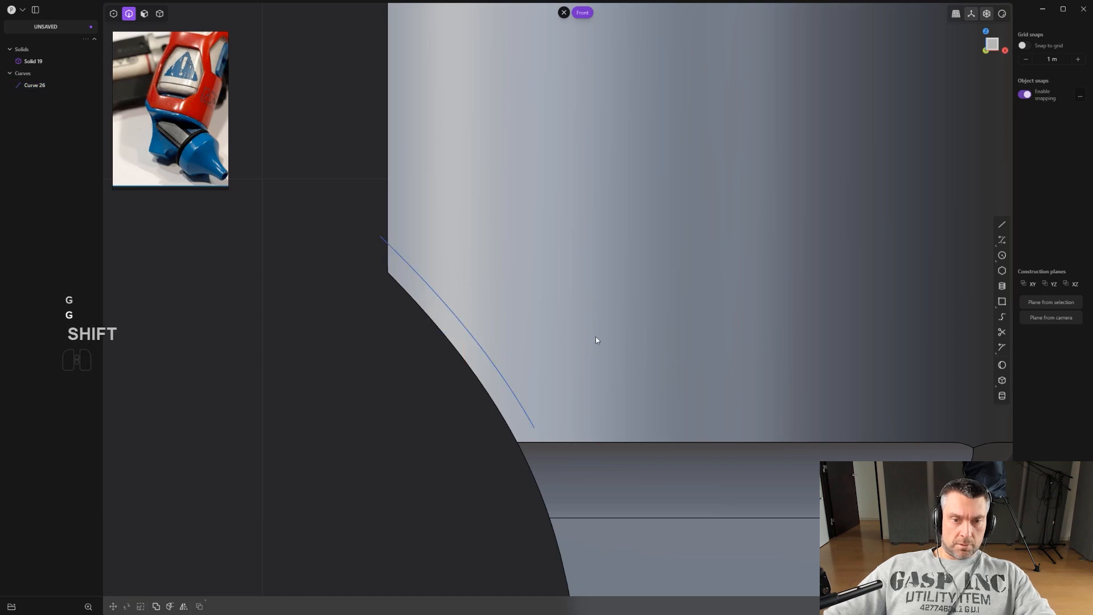
click(511, 402)
key(g)
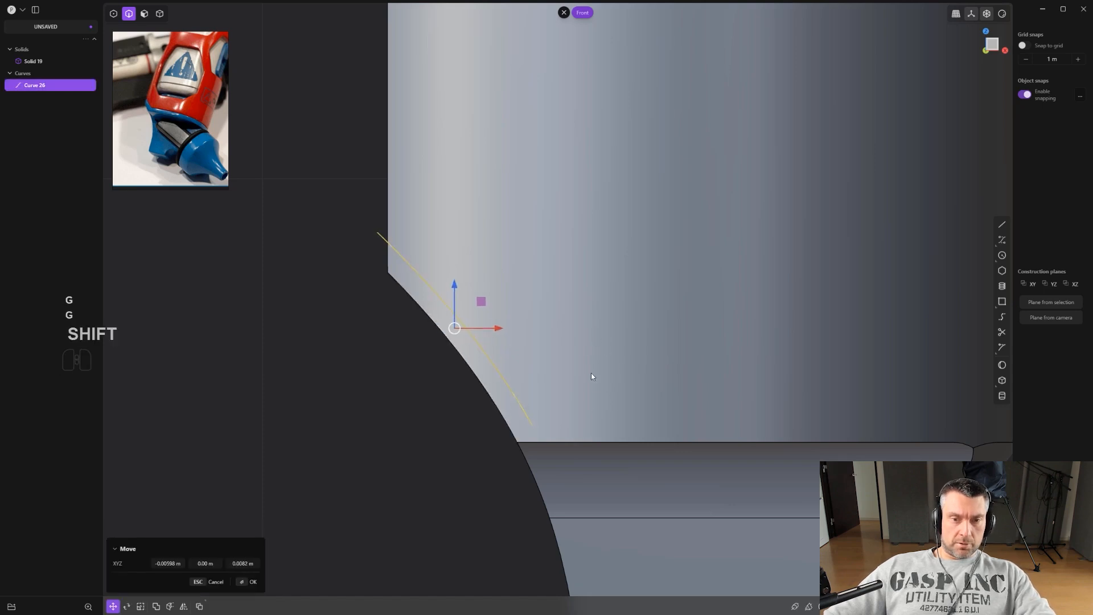
click(585, 364)
scroll(632, 393, down, 2)
shift+middle_drag(639, 395, 567, 313)
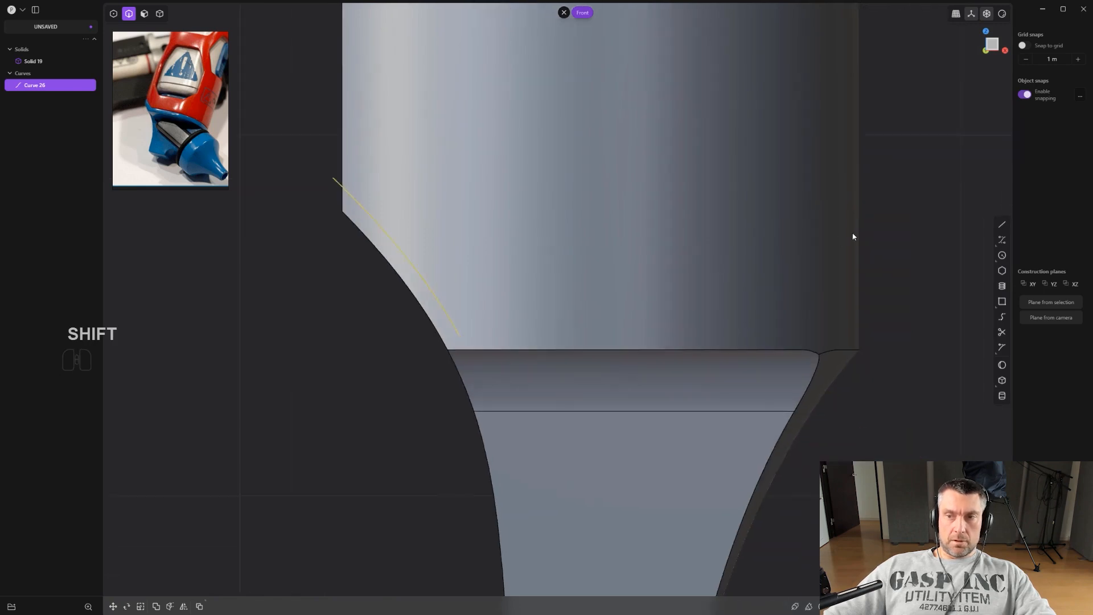
Draw a horizontal line from the curve's lower end across the cap and join it with the curve.
click(459, 335)
click(945, 334)
scroll(906, 327, down, 2)
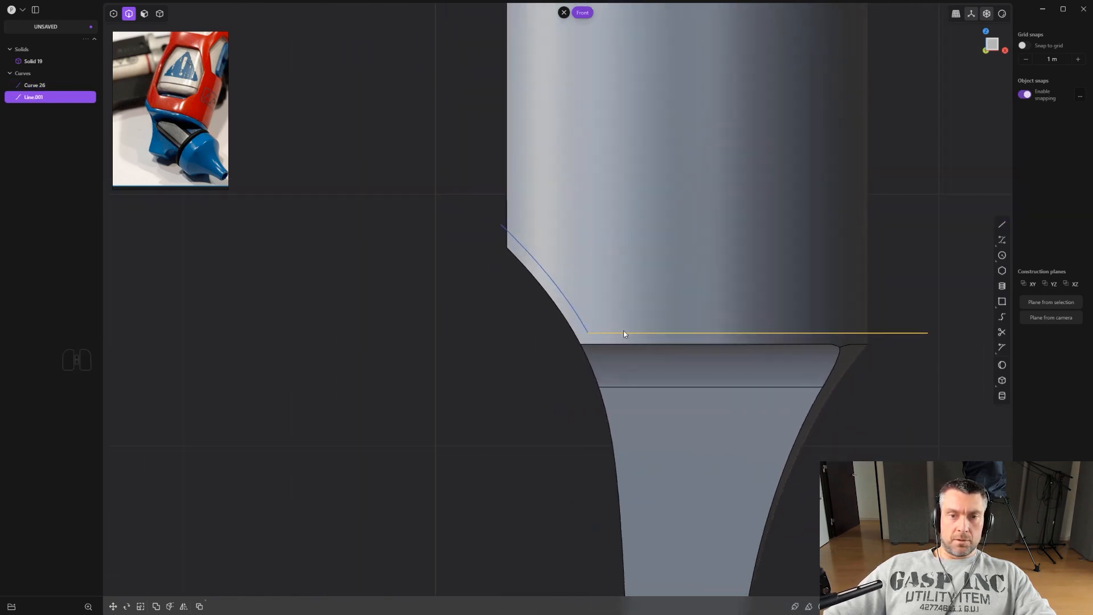
shift+click(579, 315)
key(j)
shift+middle_drag(586, 304, 551, 292)
scroll(555, 290, down, 2)
Cut the cap solid with the joined curve.
key(c)
click(650, 245)
scroll(678, 262, down, 2)
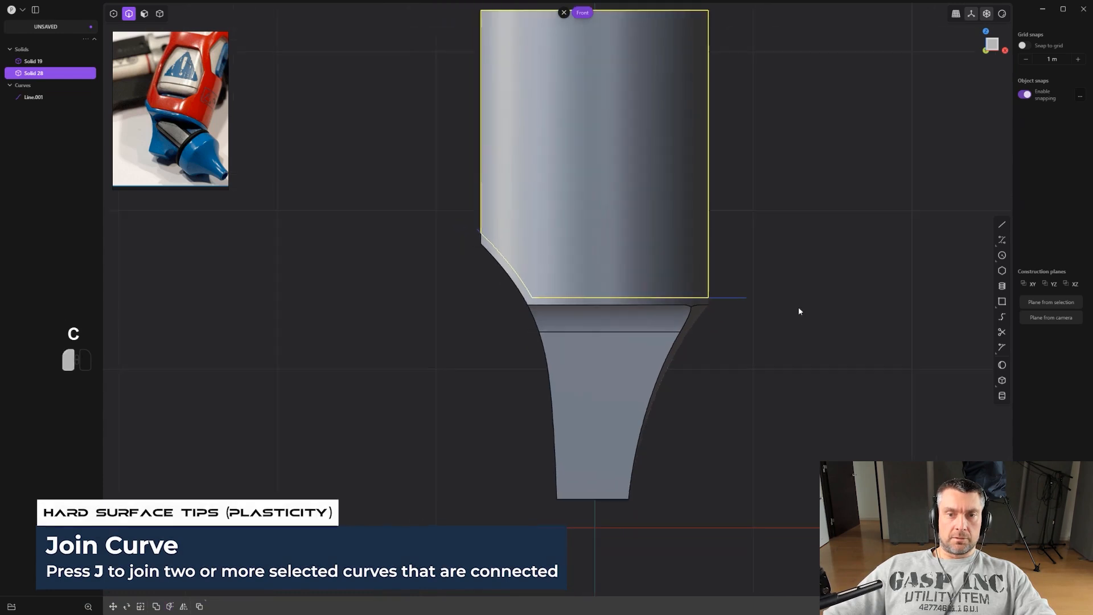
Delete the joined cutting curve.
key(2)
click(740, 297)
key(x)
Orbit around the cut upper solid to inspect where it meets the lower body.
scroll(740, 303, down, 3)
scroll(716, 351, up, 4)
shift+middle_drag(723, 316, 660, 288)
scroll(681, 326, up, 3)
scroll(554, 245, up, 2)
middle_drag(552, 248, 571, 251)
scroll(549, 256, up, 1)
key(4)
click(547, 253)
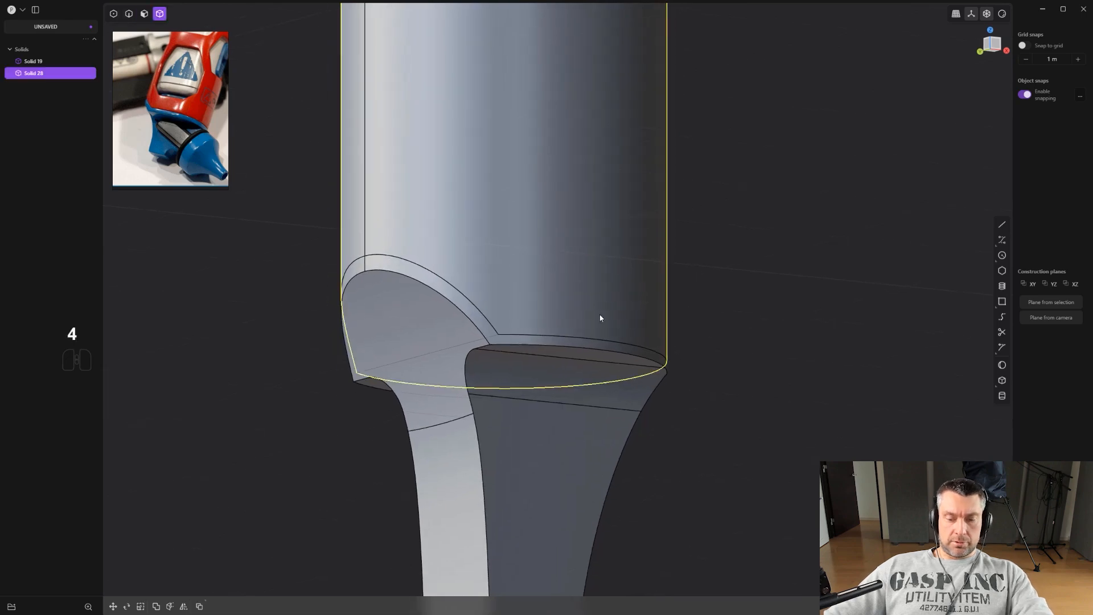
key(slash)
middle_drag(550, 315, 544, 303)
key(2)
drag(475, 348, 326, 319)
right_click(326, 320)
key(period)
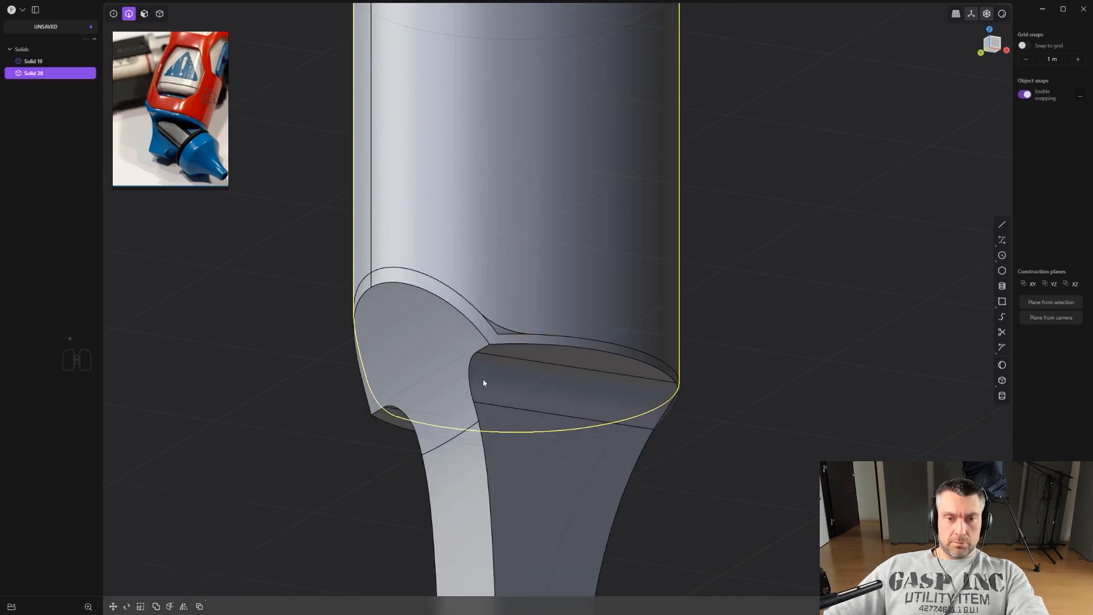
middle_drag(480, 380, 417, 404)
scroll(453, 351, up, 6)
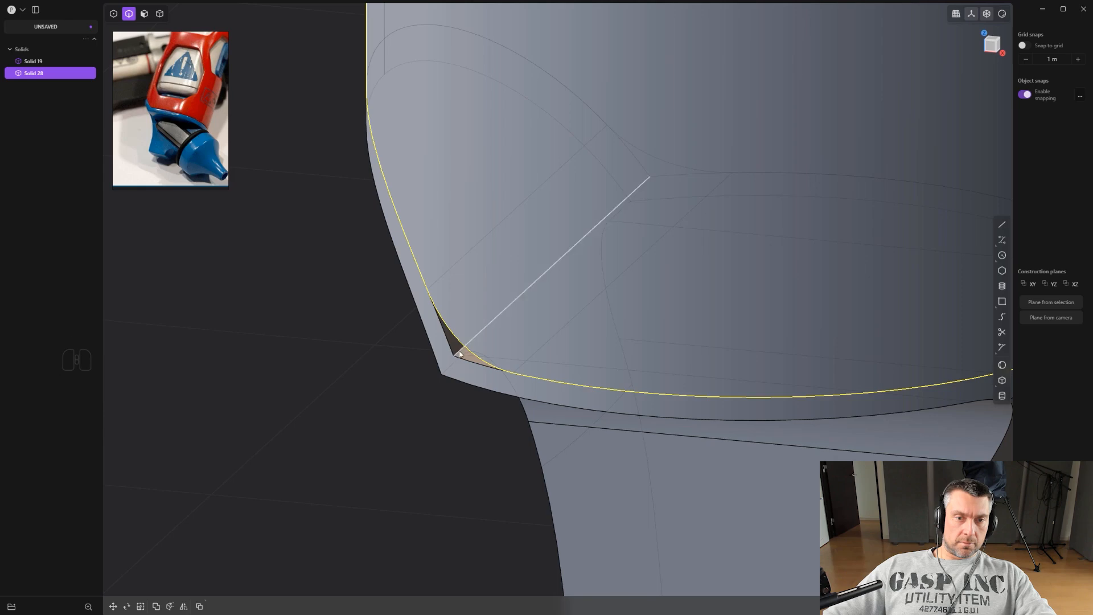
Fillet the sharp corner where the arched cut meets the cap's bottom edge, copying an existing fillet's distance.
click(459, 354)
key(f)
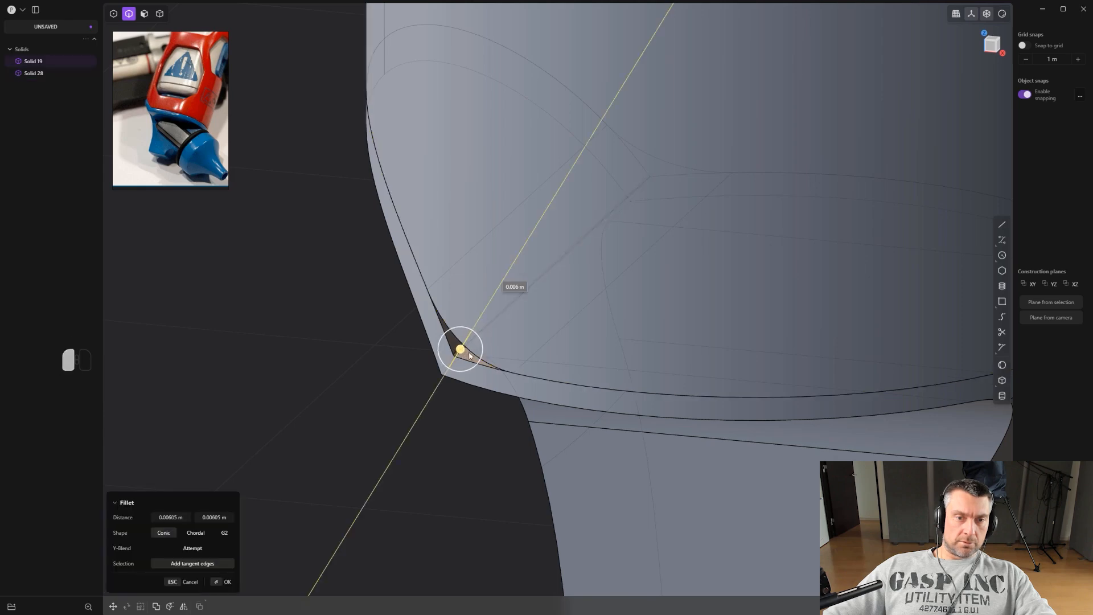
middle_drag(480, 350, 611, 267)
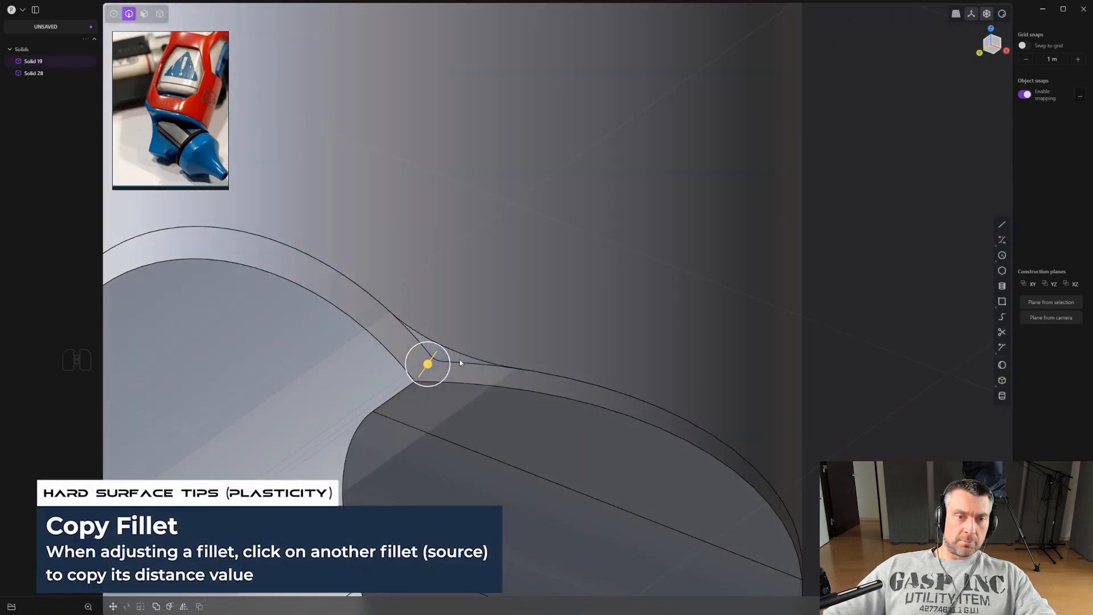
click(459, 360)
middle_drag(525, 337, 509, 344)
scroll(509, 344, down, 5)
right_click(536, 344)
Draw a cylinder as a new body centred on the lower body's side face, extending outward.
scroll(541, 345, down, 2)
alt+middle_drag(649, 347, 572, 209)
scroll(659, 344, down, 9)
scroll(571, 208, down, 2)
click(693, 283)
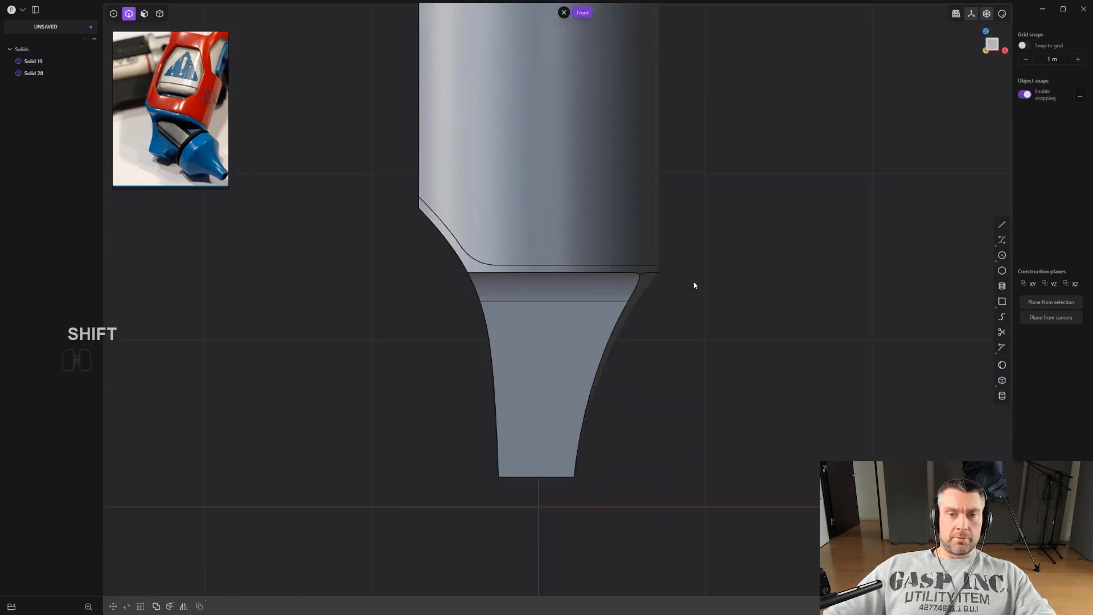
scroll(682, 287, up, 3)
shift+middle_drag(673, 295, 651, 320)
shift+middle_drag(682, 386, 699, 371)
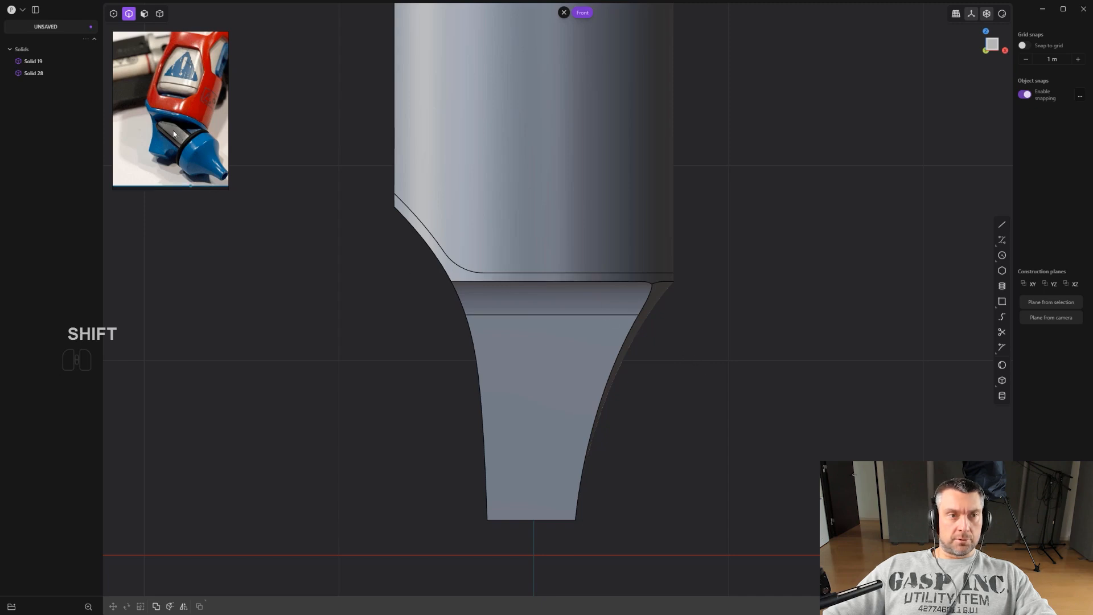
middle_drag(399, 293, 547, 313)
alt+middle_drag(790, 356, 704, 326)
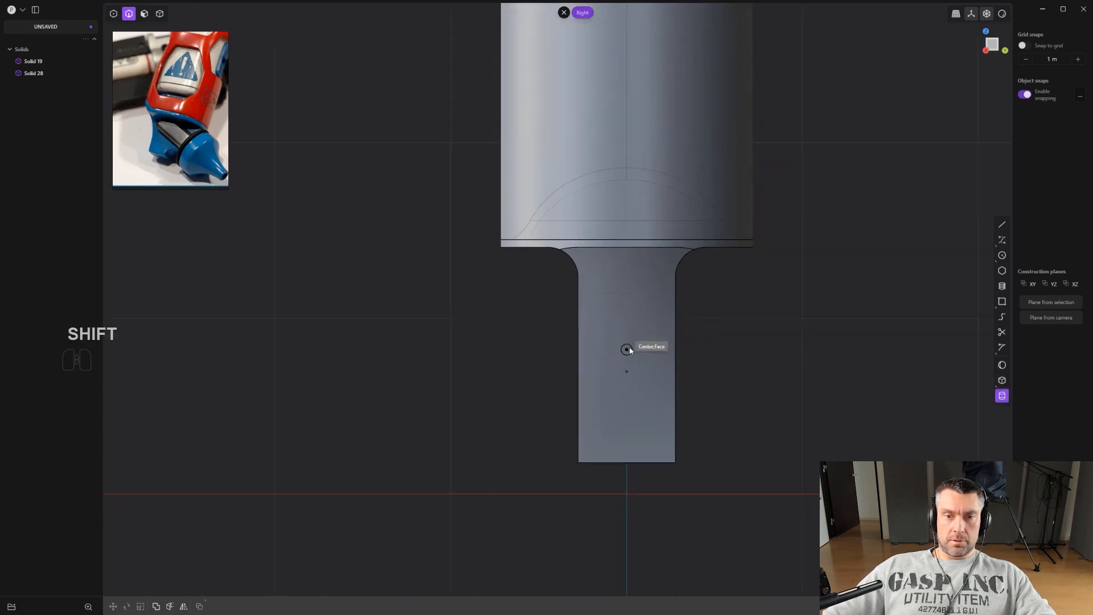
click(665, 364)
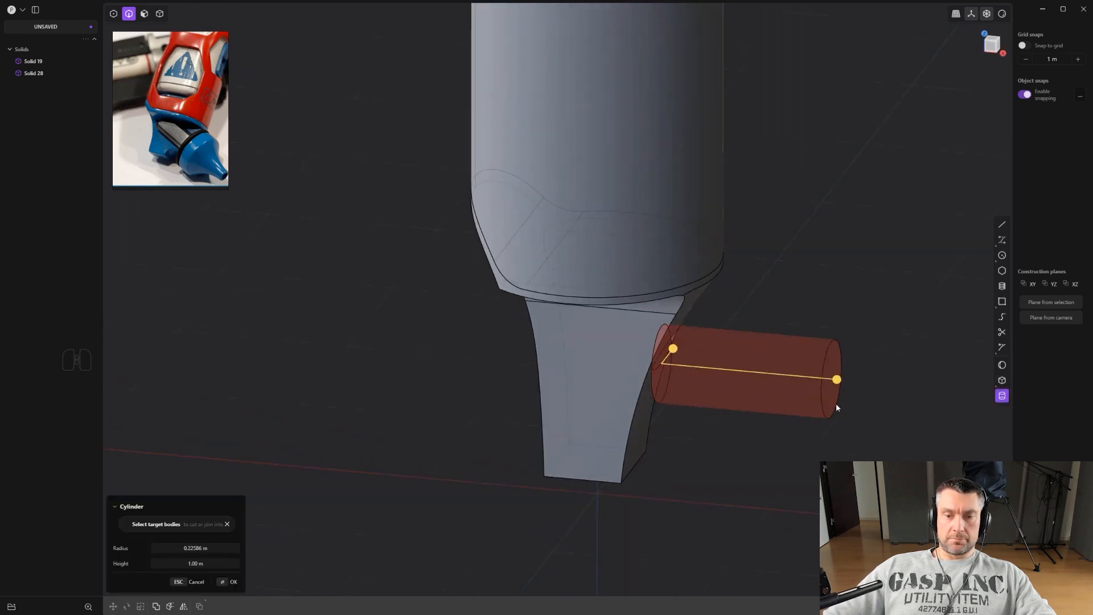
key(b)
click(833, 401)
Offset the cylinder's end face by about 0.147 m to shorten it.
key(3)
drag(835, 378, 757, 359)
click(687, 355)
drag(676, 329, 674, 317)
alt+middle_drag(758, 338, 763, 332)
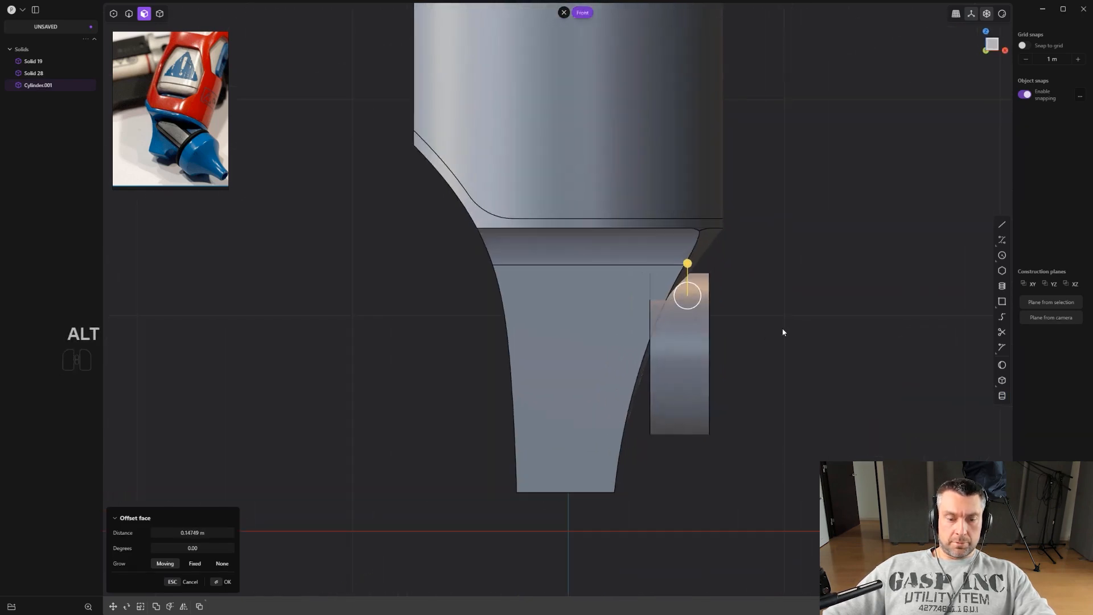
Rotate the cylinder 25 degrees to follow the lower body's slanted side.
key(4)
click(741, 311)
key(r)
ctrl+click(825, 338)
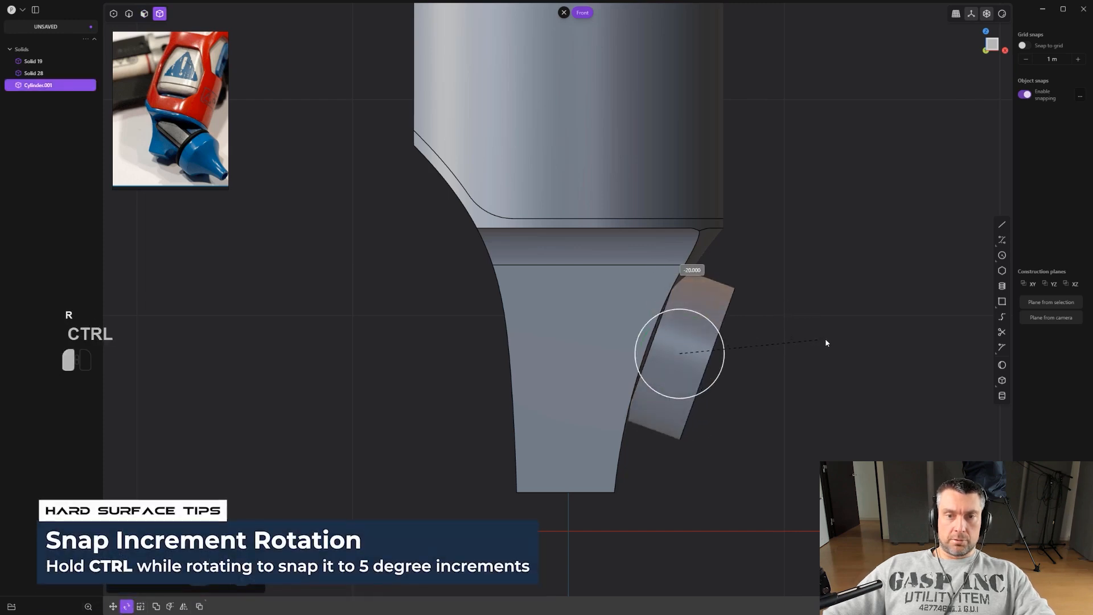
scroll(668, 355, up, 1)
Move the cylinder so it sits against the lower body's slanted side.
key(g)
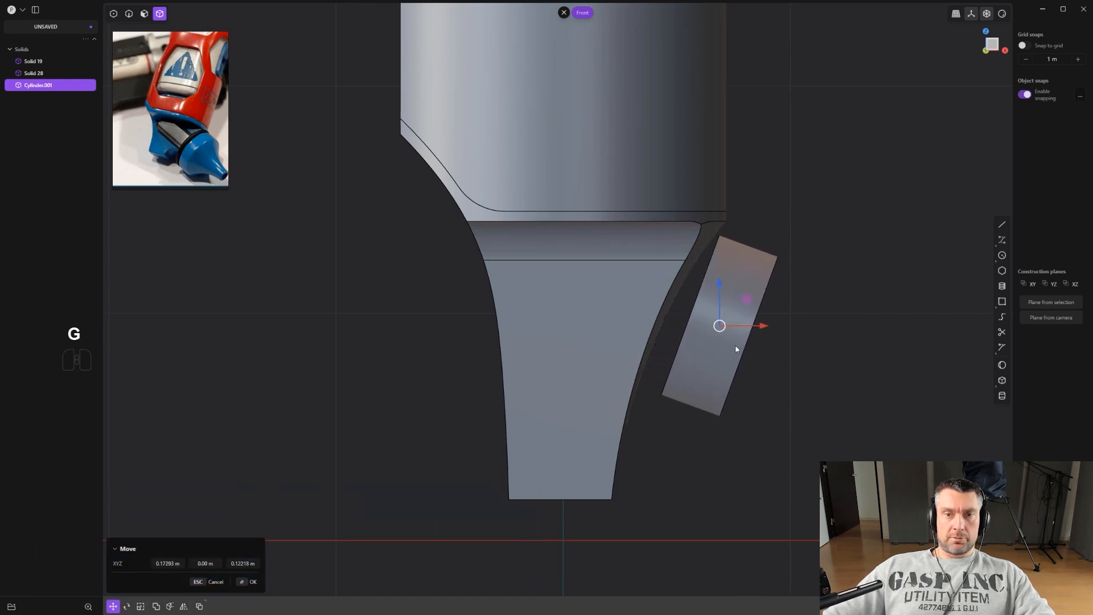
middle_drag(736, 345, 778, 357)
click(776, 356)
Draw a box as a new body across the neck of the lower body.
key(3)
drag(732, 327, 648, 295)
right_click(706, 280)
middle_drag(706, 280, 681, 296)
drag(627, 276, 662, 282)
middle_drag(662, 283, 709, 274)
right_click(901, 265)
shift+middle_drag(875, 276, 804, 302)
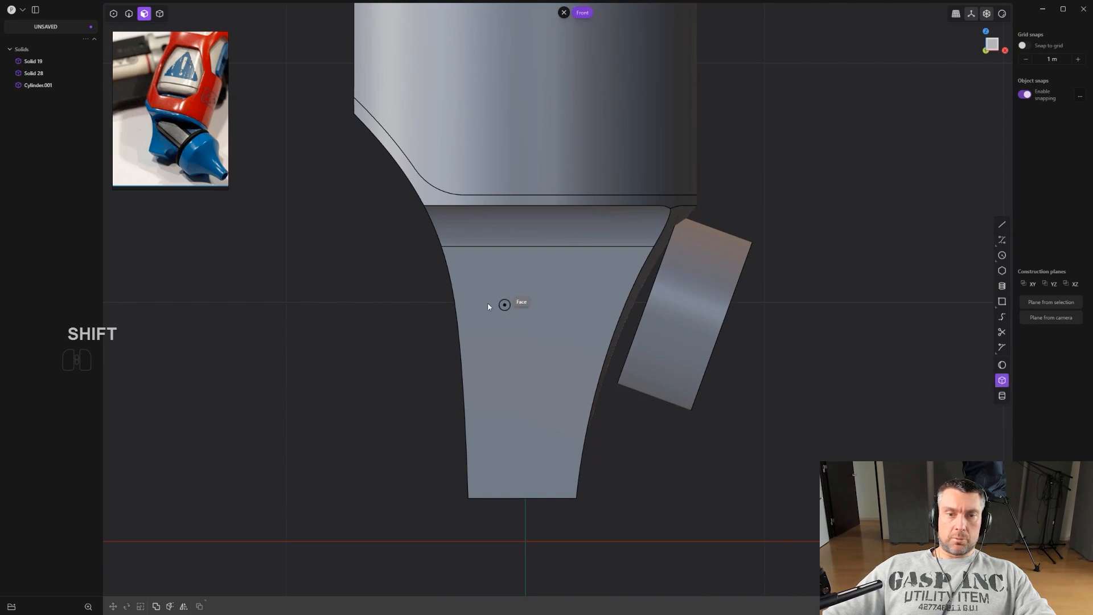
click(607, 350)
middle_drag(607, 350, 397, 323)
click(396, 323)
key(b)
key(Return)
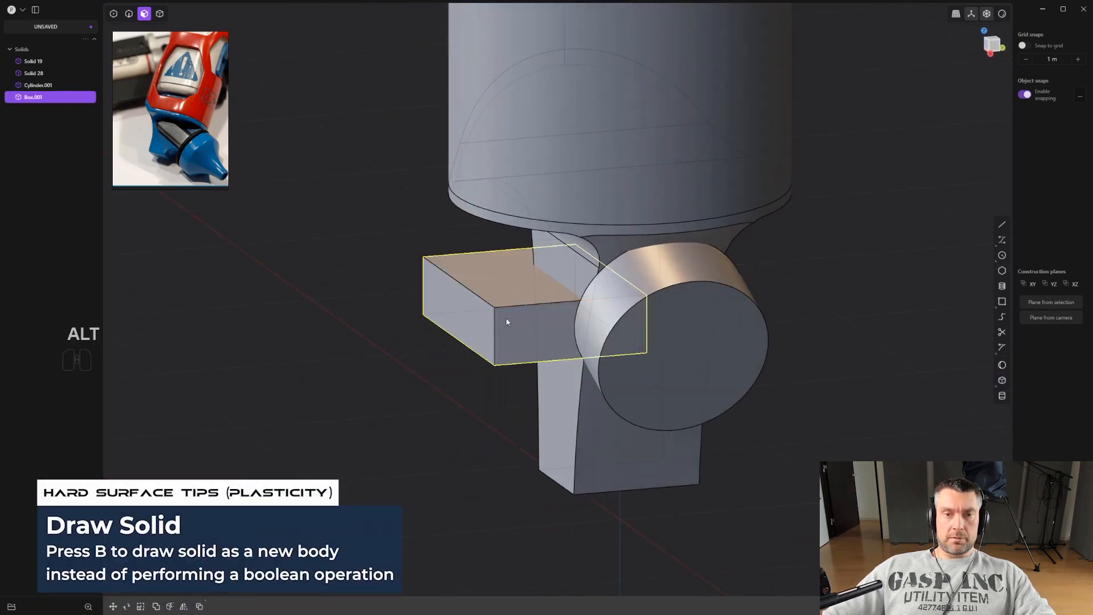
Scale the box vertically about 1.47 times and rotate it 20 degrees.
alt+middle_drag(501, 319, 563, 319)
key(g)
key(g)
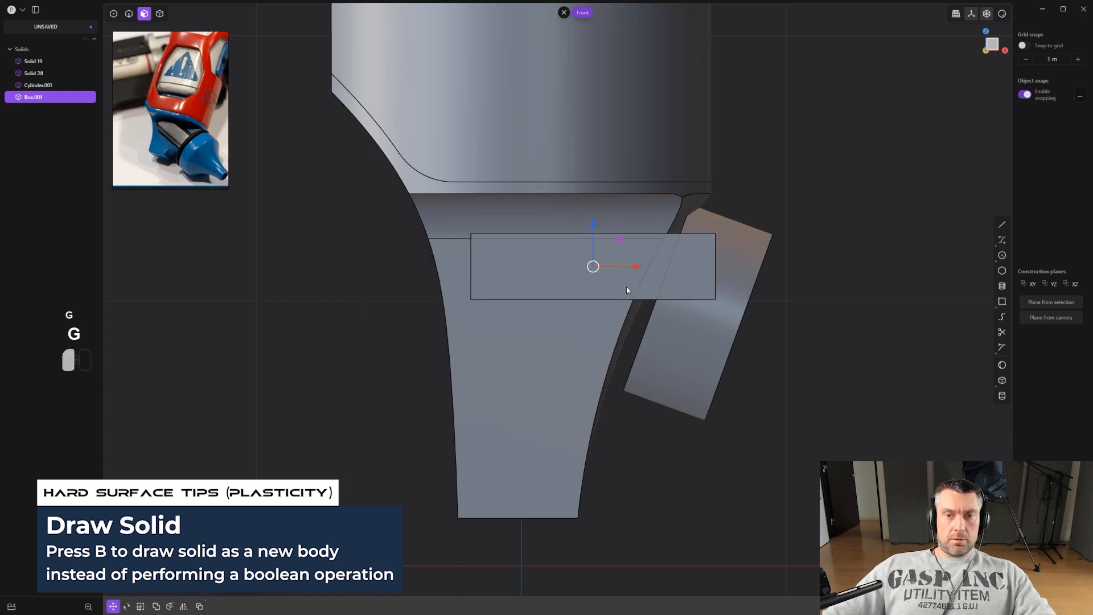
key(s)
key(z)
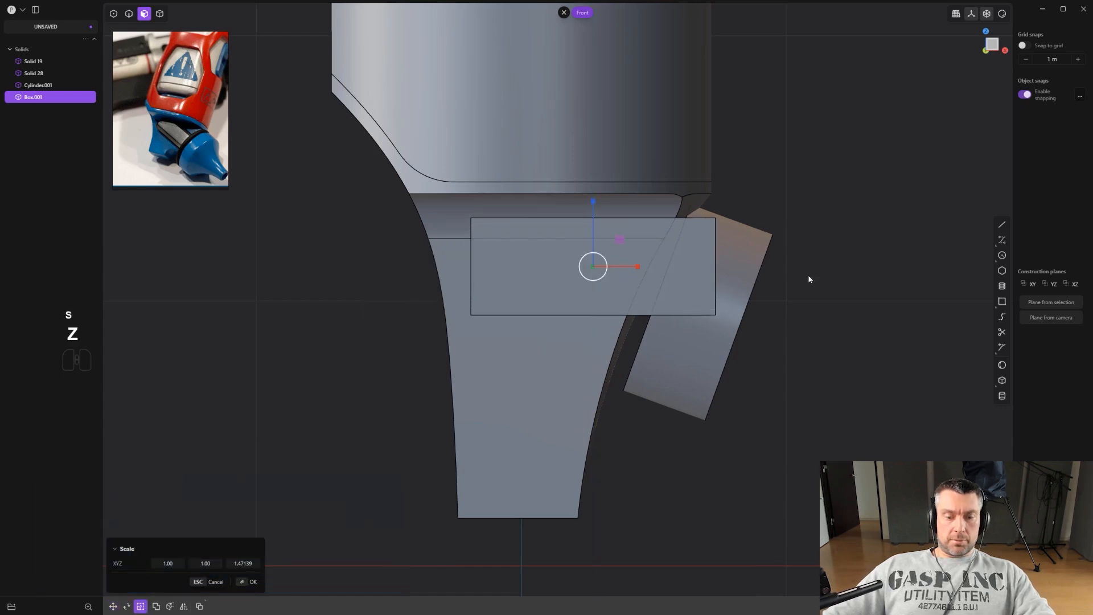
key(r)
key(r)
ctrl+click(866, 329)
scroll(854, 323, down, 3)
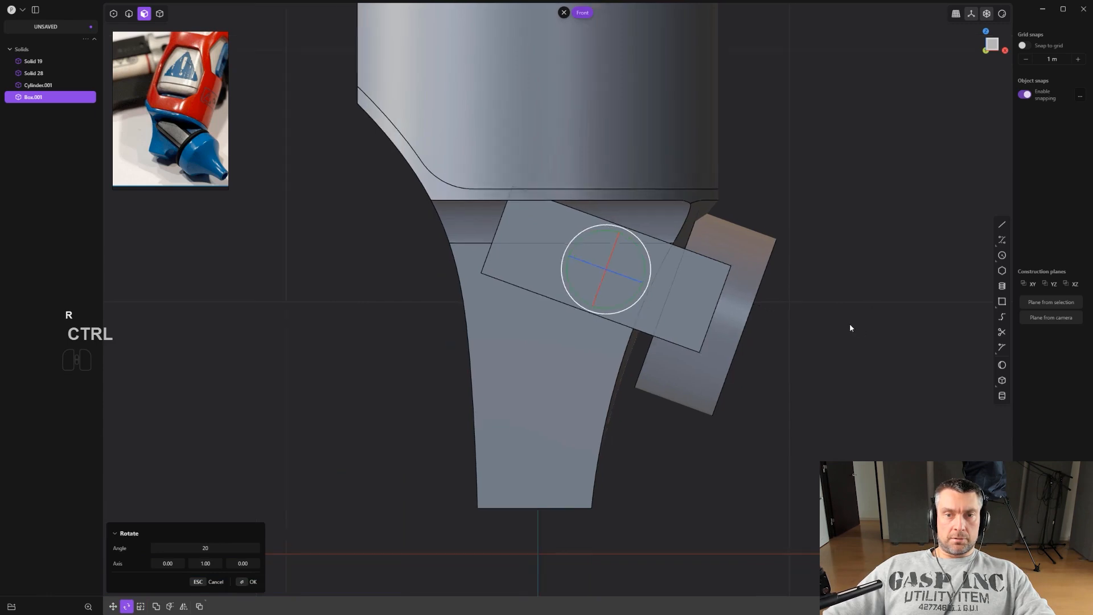
middle_drag(708, 318, 859, 310)
key(Return)
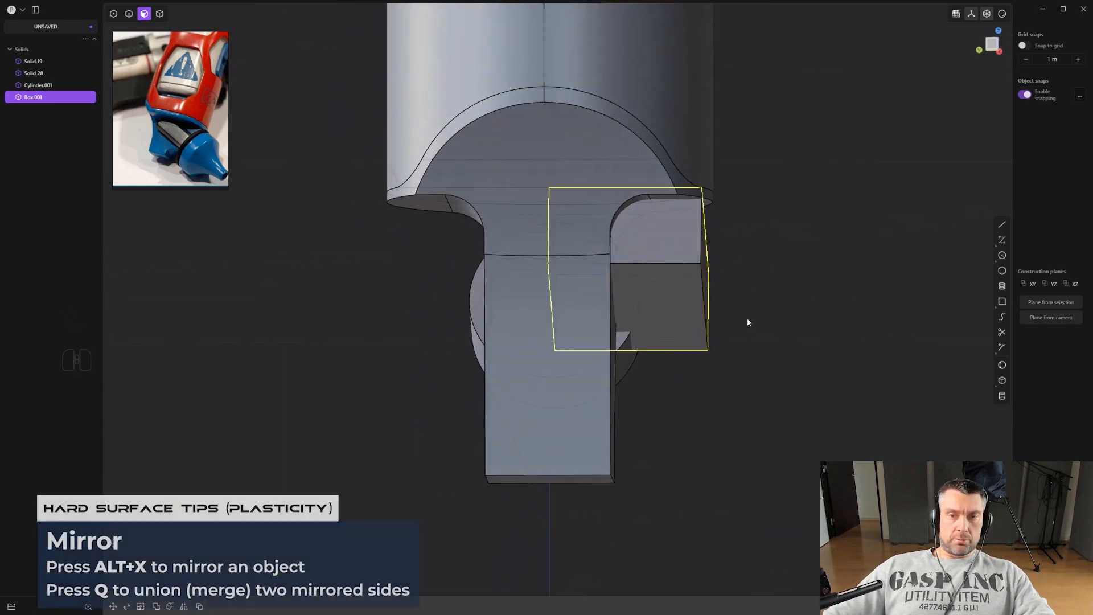
Move the box inward, mirror it across the centre and union both halves into one body.
key(alt+x)
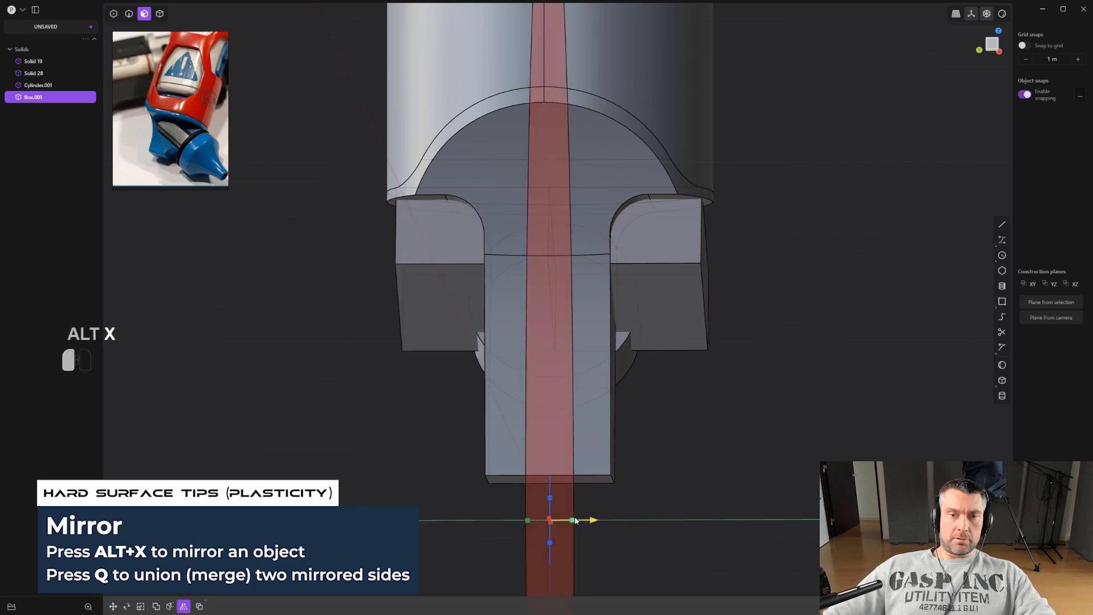
key(ctrl+z)
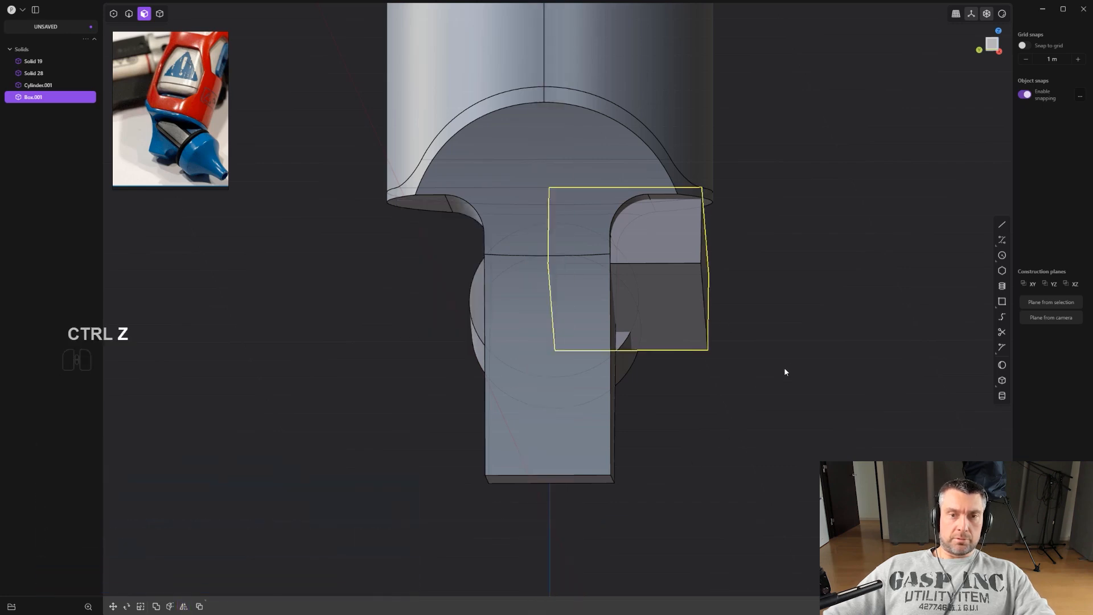
key(g)
drag(584, 269, 549, 269)
right_click(750, 309)
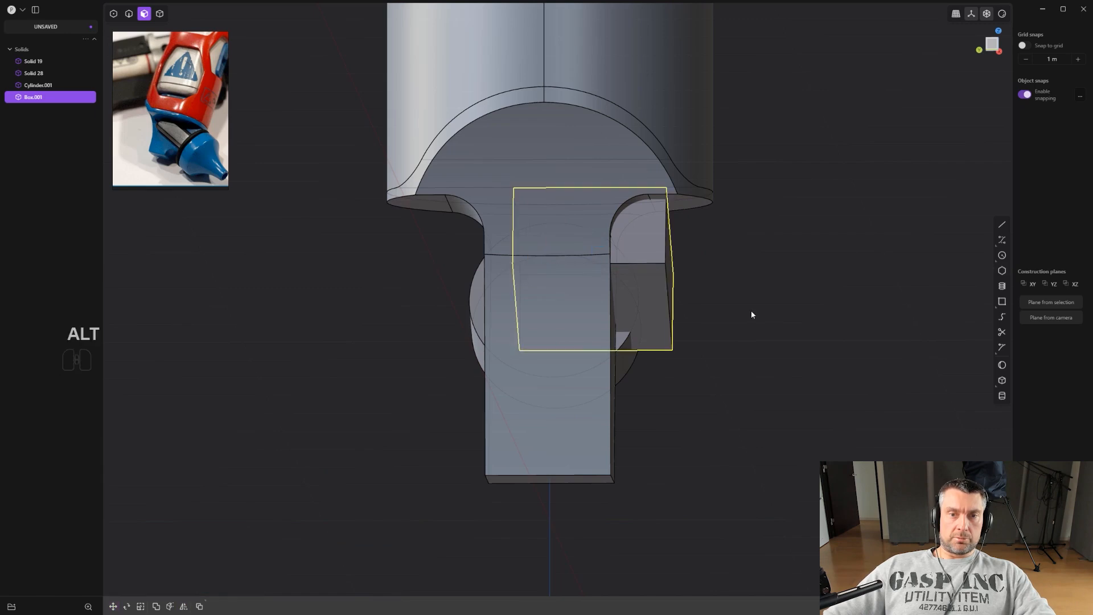
key(alt+x)
key(q)
right_click(748, 380)
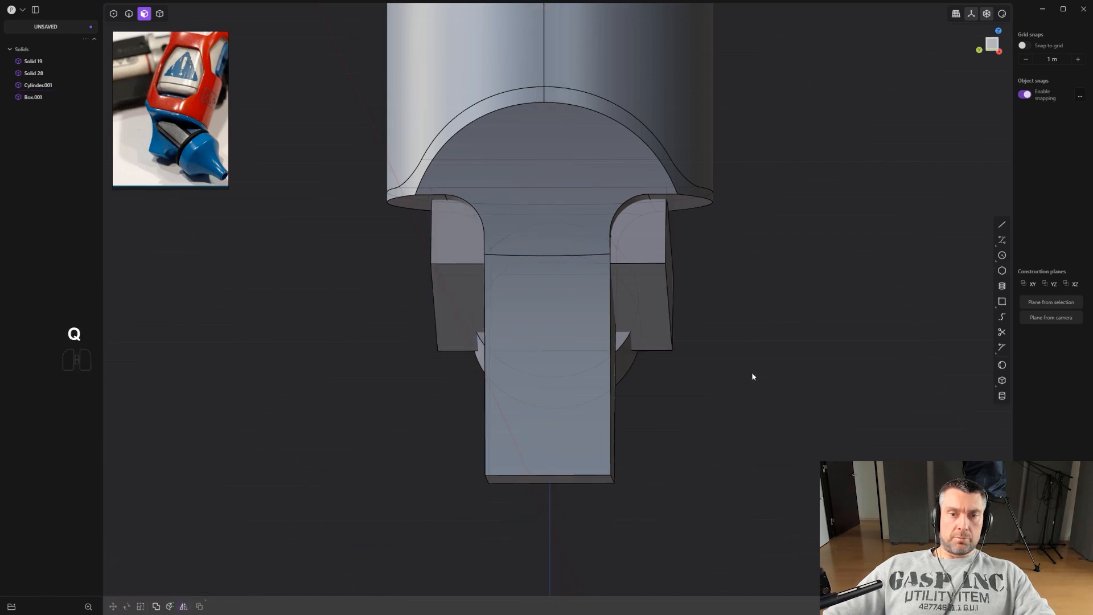
Scale the mirrored box body along Y to about 0.71 to narrow it.
click(671, 307)
key(4)
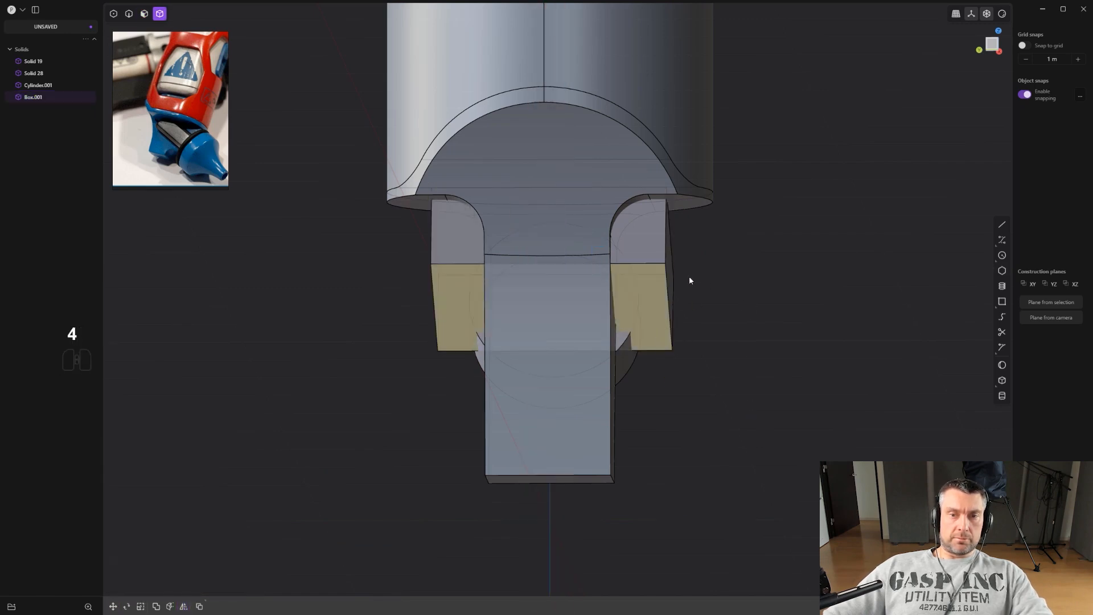
click(662, 270)
key(s)
key(x)
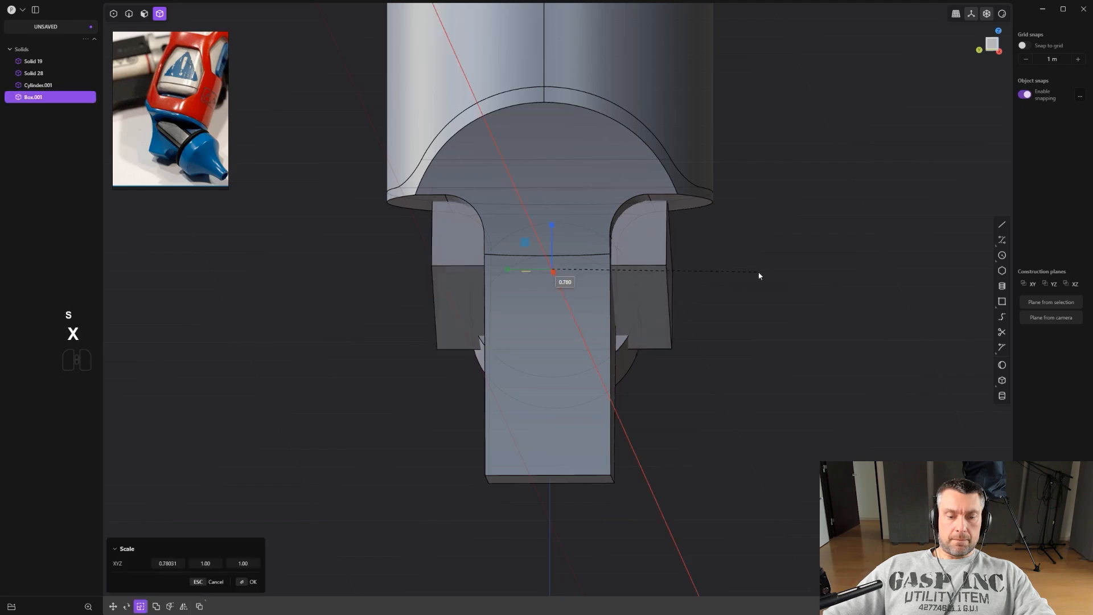
key(y)
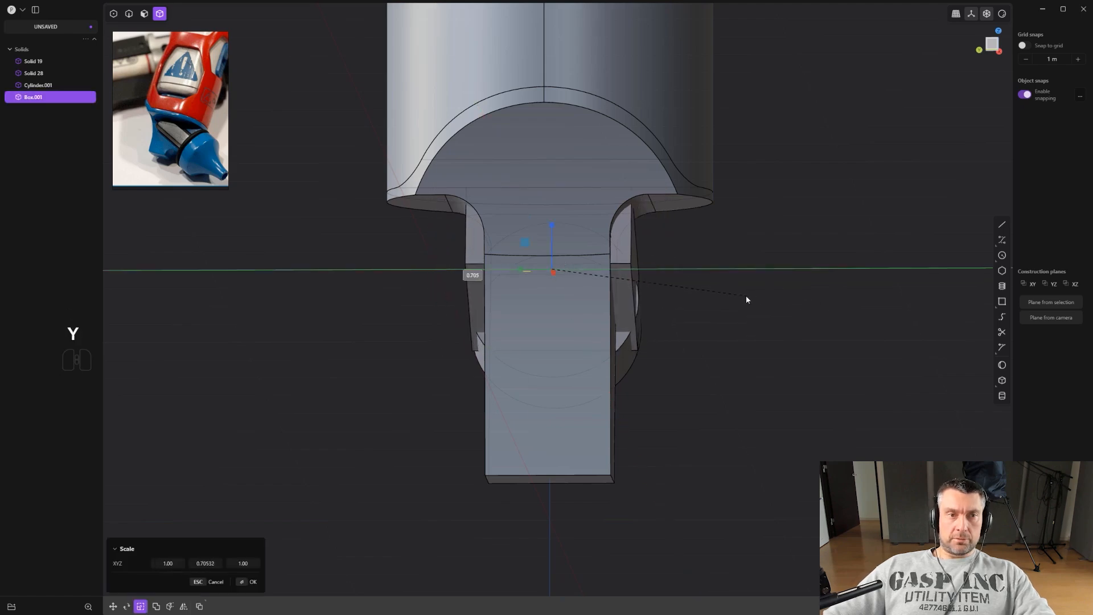
click(746, 296)
middle_drag(747, 296, 647, 295)
click(646, 295)
scroll(644, 300, down, 3)
Scale the cylinder up uniformly about 1.26 times, then enlarge it slightly once more.
key(4)
click(555, 322)
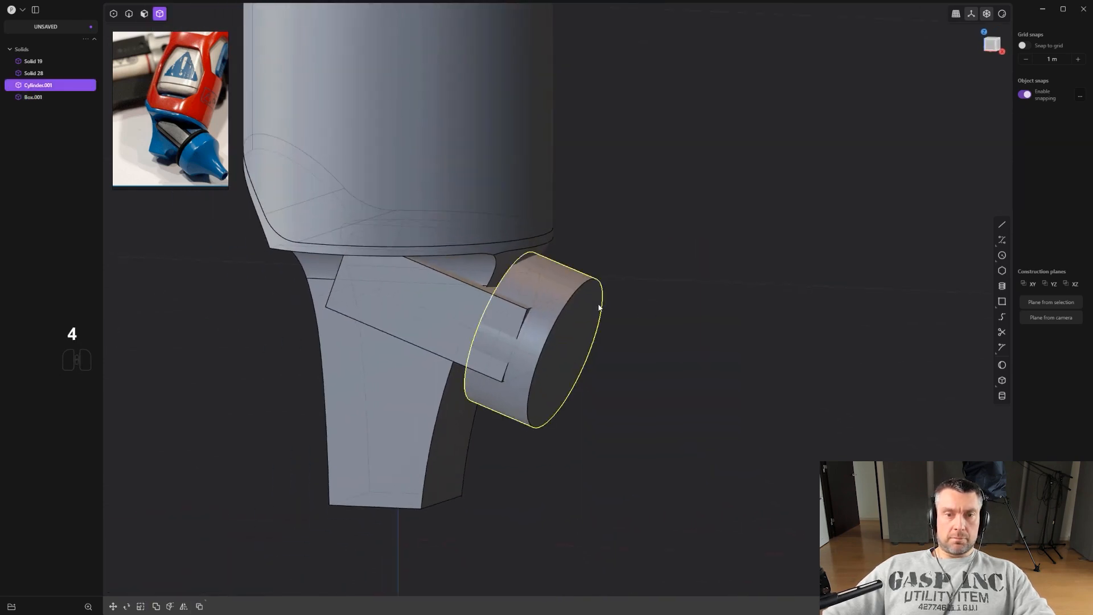
key(s)
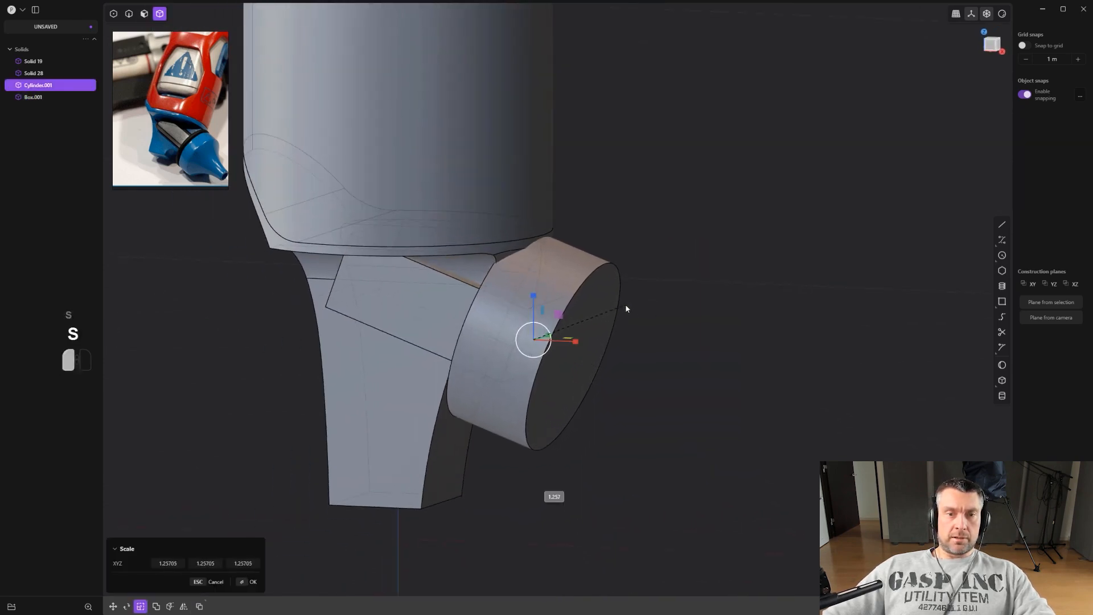
click(626, 306)
middle_drag(539, 318, 599, 314)
shift+middle_drag(599, 314, 740, 318)
scroll(740, 318, up, 2)
middle_drag(556, 322, 581, 260)
key(2)
key(3)
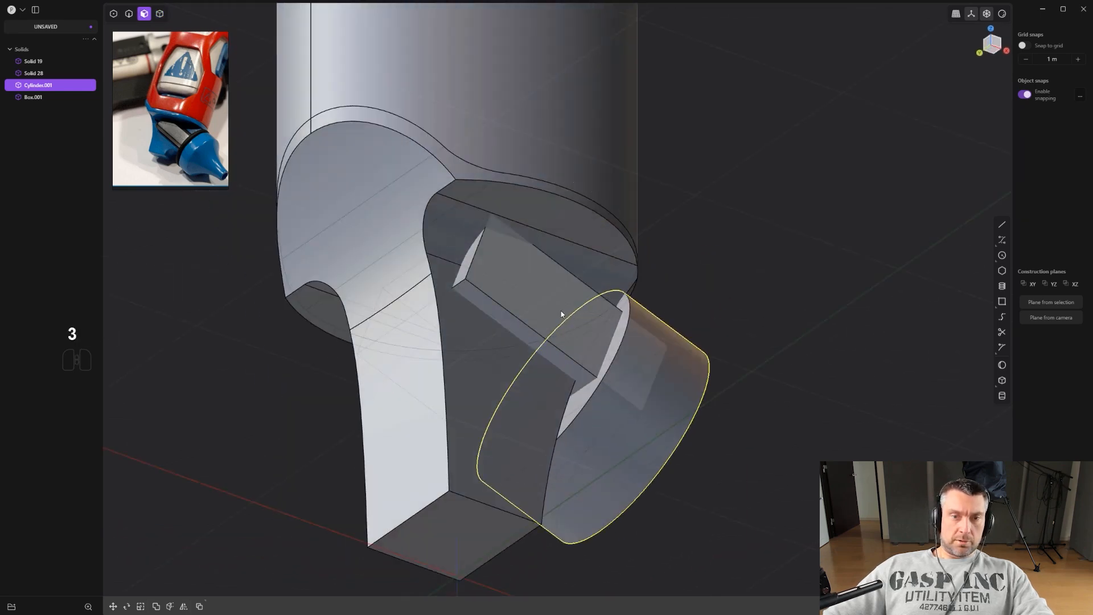
key(4)
click(558, 310)
key(s)
click(662, 312)
Fillet the box's long edge about 0.119 m and copy the same fillet to its opposite edge.
key(2)
click(539, 334)
key(f)
middle_drag(539, 334, 425, 369)
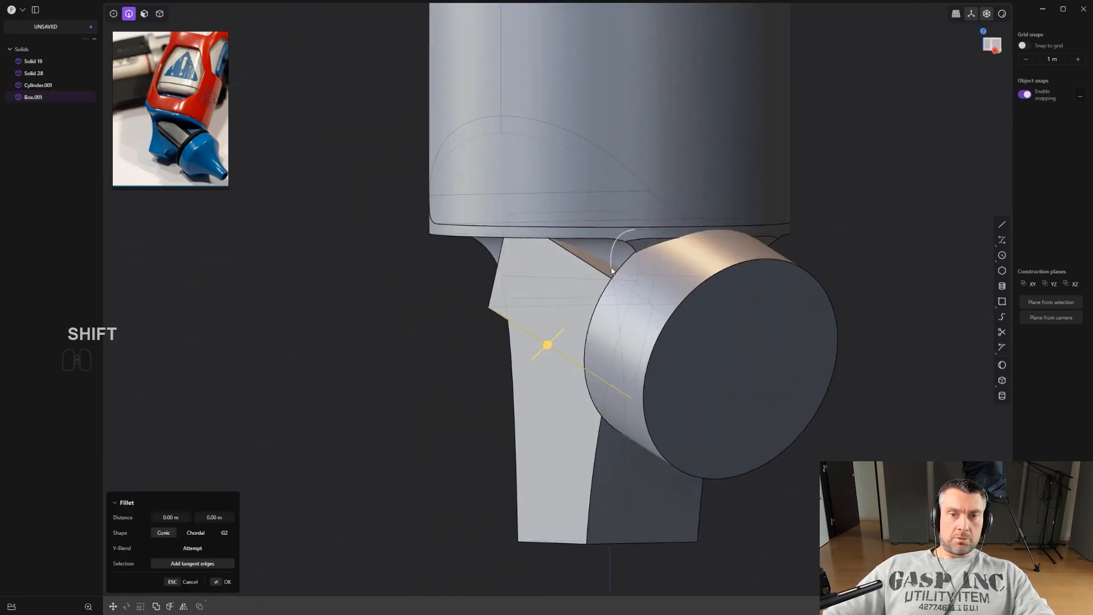
key(ctrl+z)
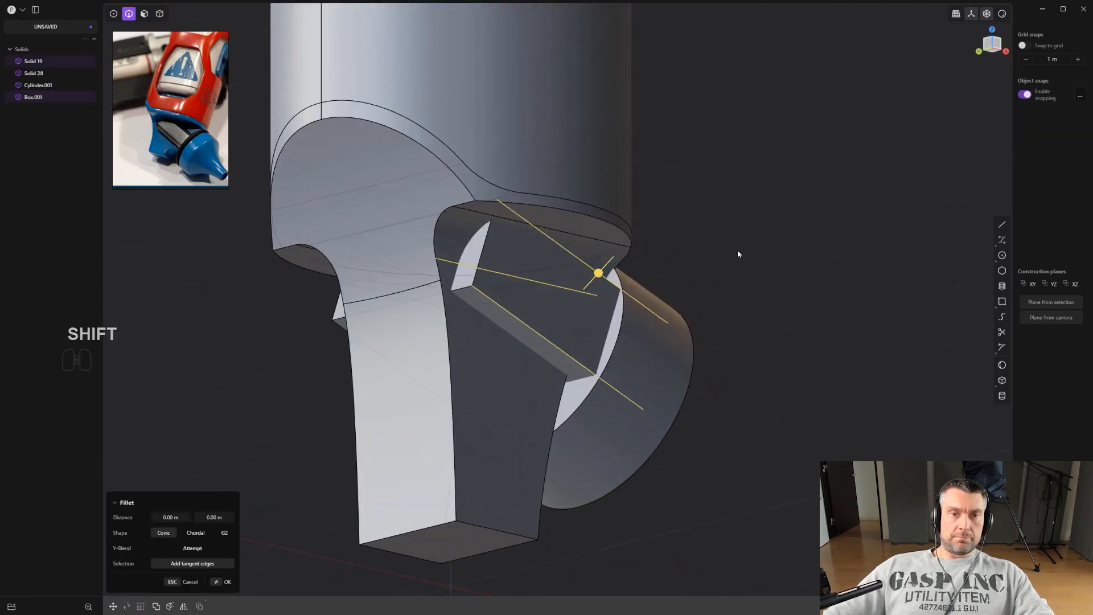
click(590, 270)
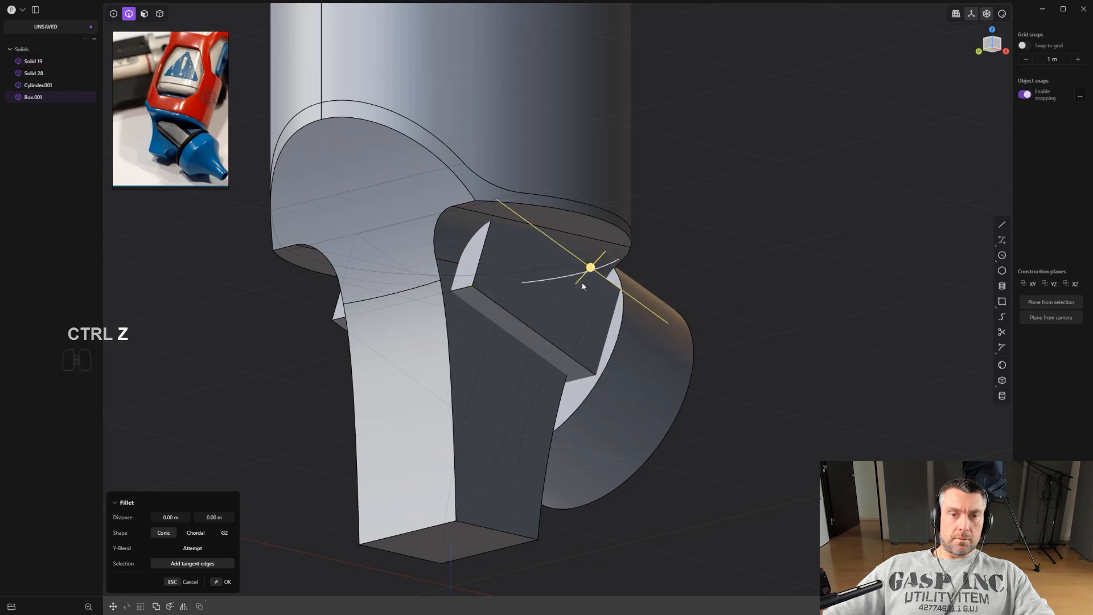
drag(550, 337, 536, 369)
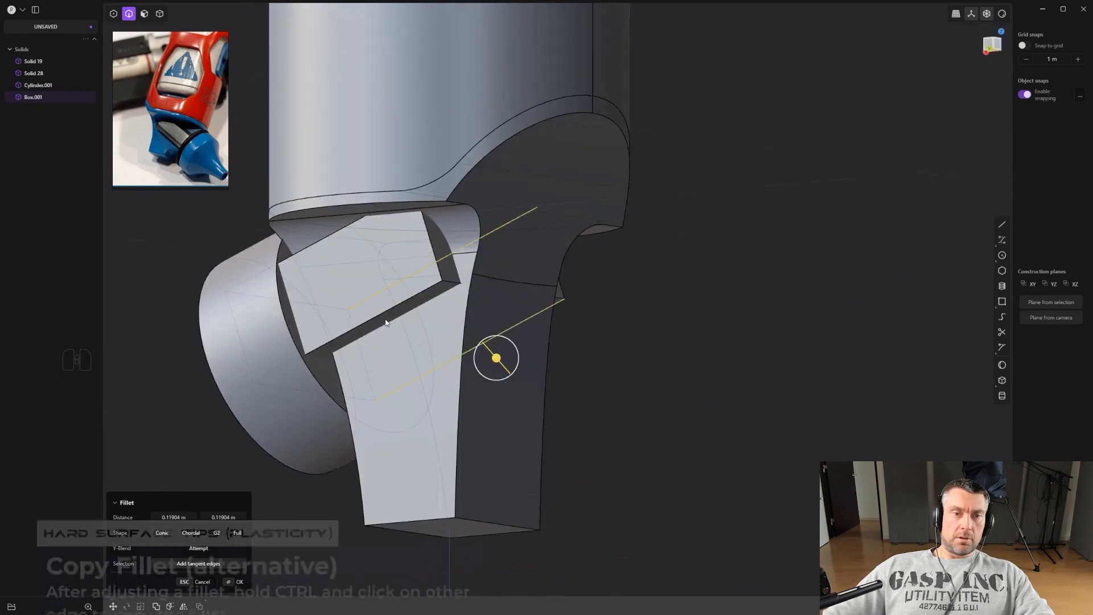
ctrl+click(350, 229)
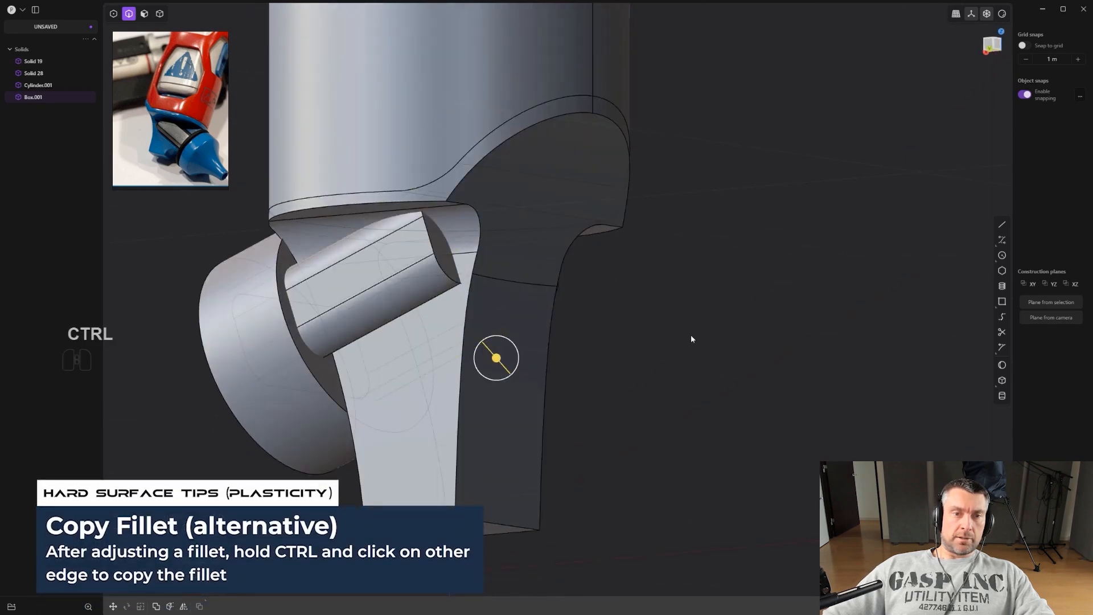
Isolate the lower body together with the box.
middle_drag(691, 336, 545, 342)
right_click(546, 343)
click(611, 351)
shift+middle_drag(659, 325, 470, 321)
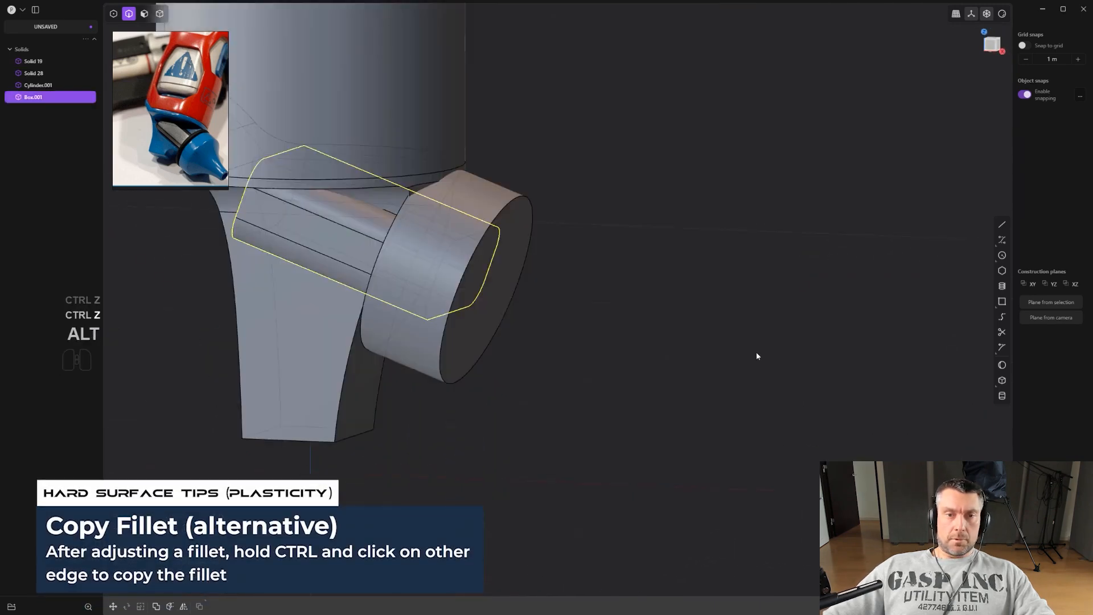
middle_drag(756, 356, 660, 374)
scroll(586, 320, up, 2)
shift+middle_drag(533, 326, 578, 358)
scroll(581, 357, up, 1)
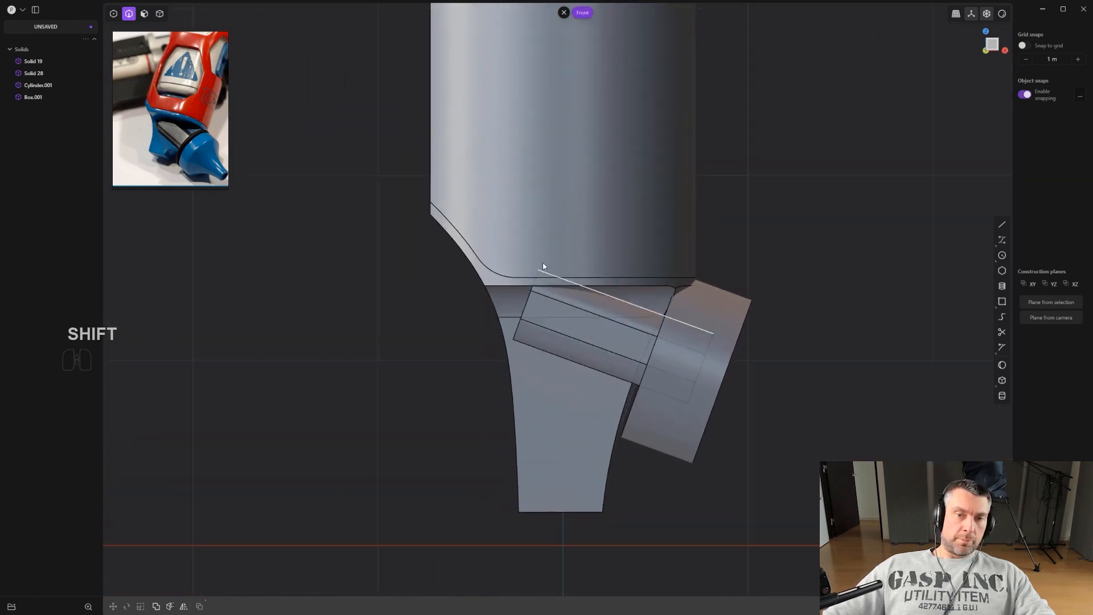
key(4)
scroll(559, 272, down, 2)
click(559, 272)
shift+click(529, 351)
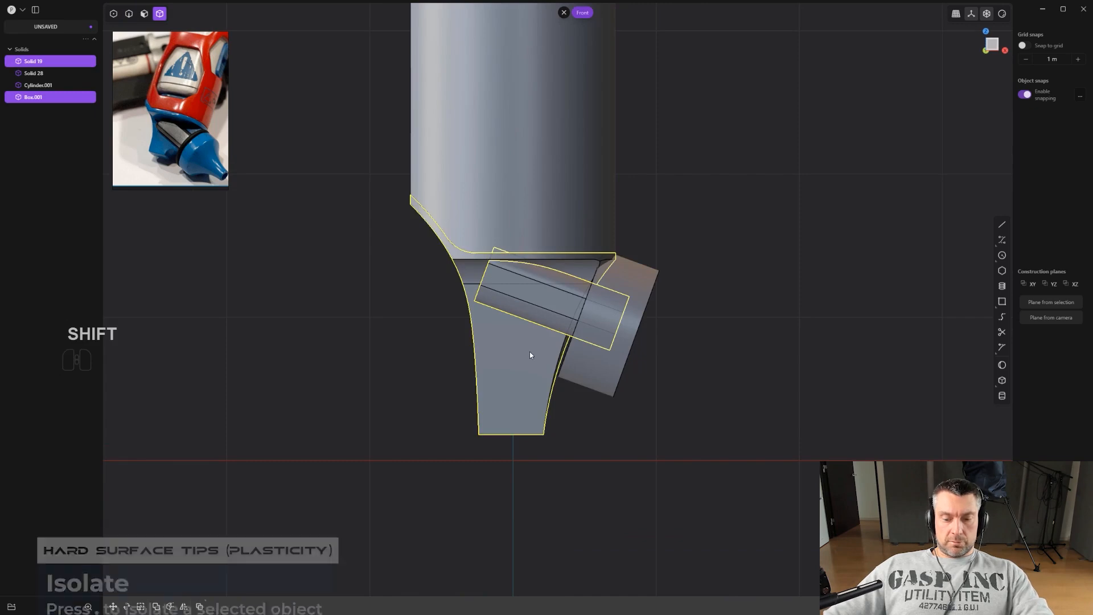
key(period)
Duplicate the box's end face as a curve and delete the box.
click(712, 317)
middle_drag(720, 313, 594, 324)
key(2)
alt+click(584, 305)
key(shift+d)
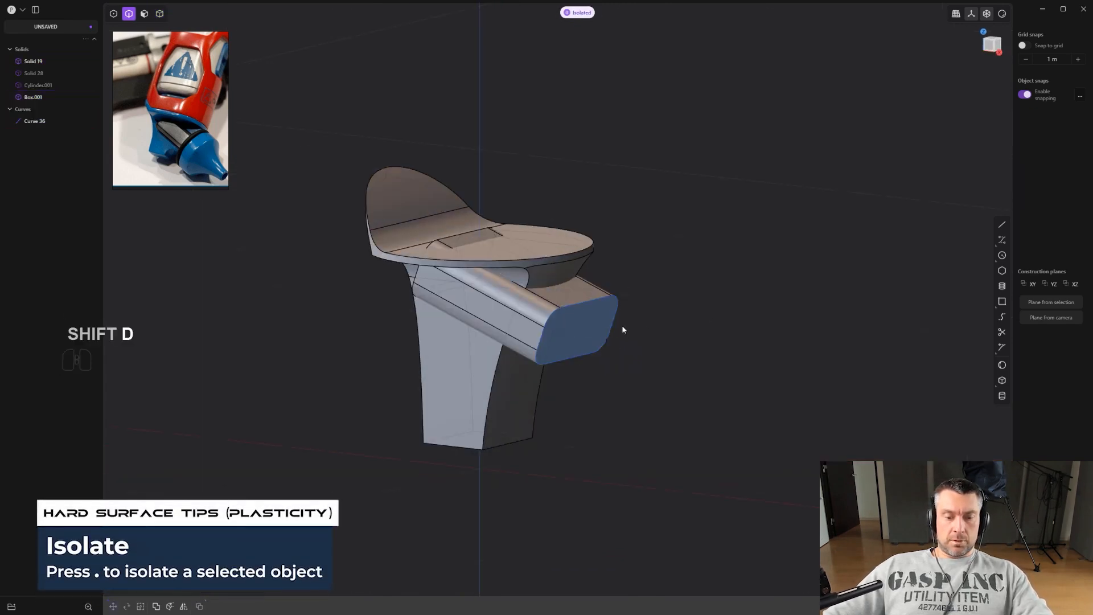
key(4)
click(525, 316)
key(x)
alt+middle_drag(525, 315, 820, 311)
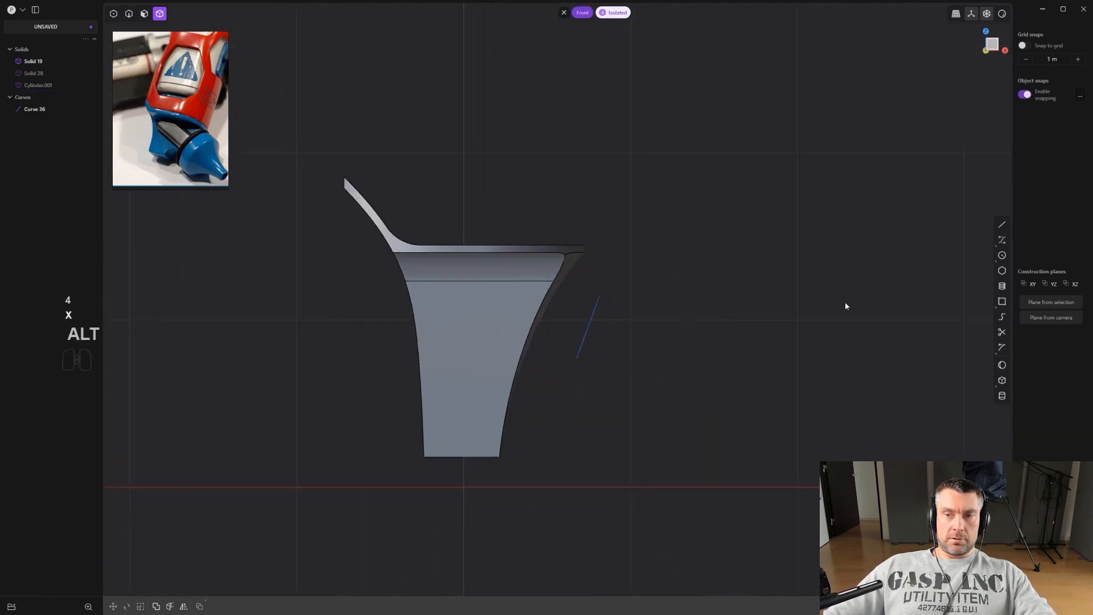
Draw a polyline from the end-face curve's centre into the body and straight up.
click(590, 326)
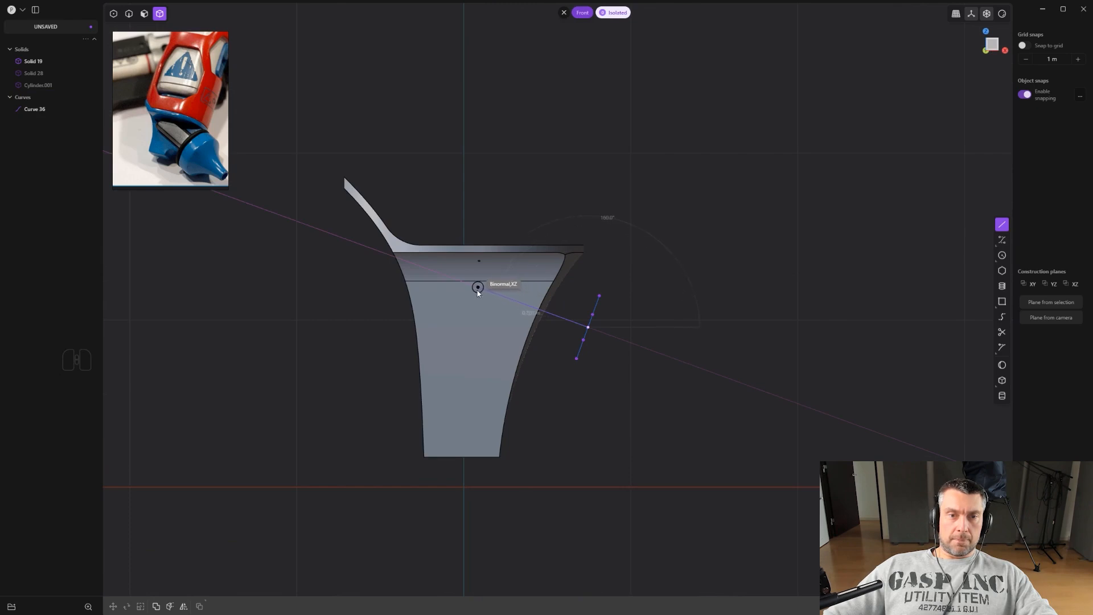
click(470, 71)
right_click(470, 71)
scroll(469, 71, up, 1)
Fillet the polyline's corner into a rounded bend.
key(1)
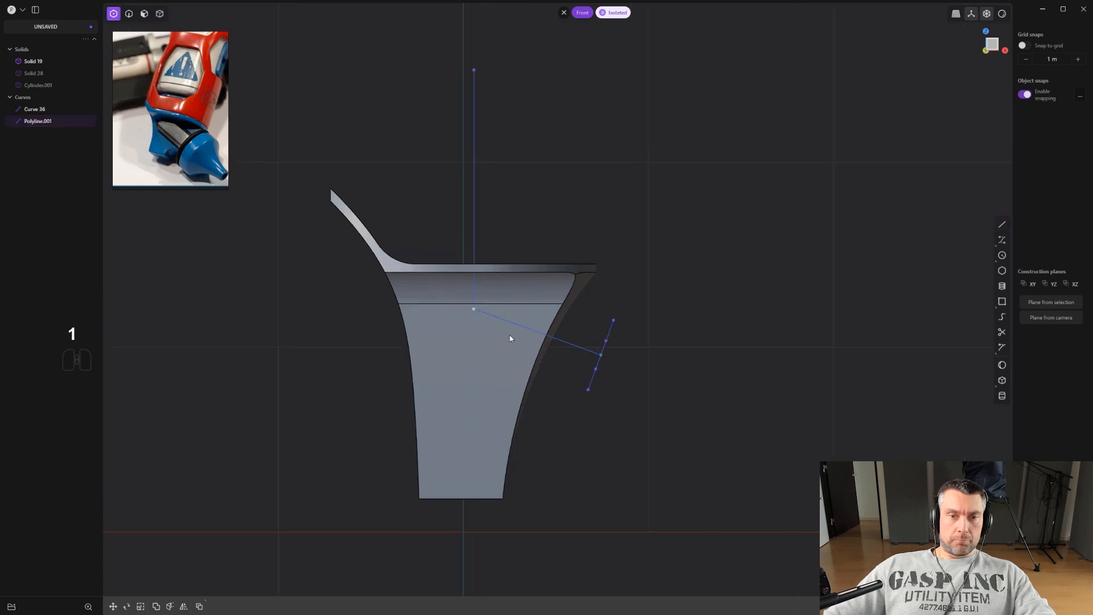
scroll(473, 304, up, 1)
click(471, 306)
key(b)
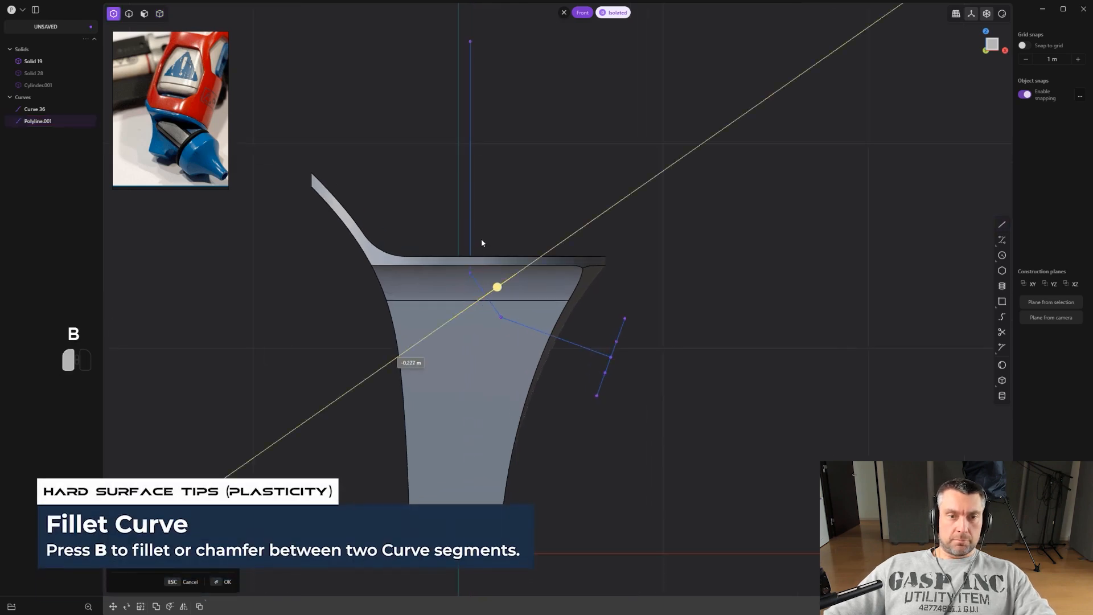
click(443, 374)
middle_drag(515, 364, 569, 366)
Move the polyline along Y about 0.40 m, snapping it to the profile's centre.
key(2)
key(g)
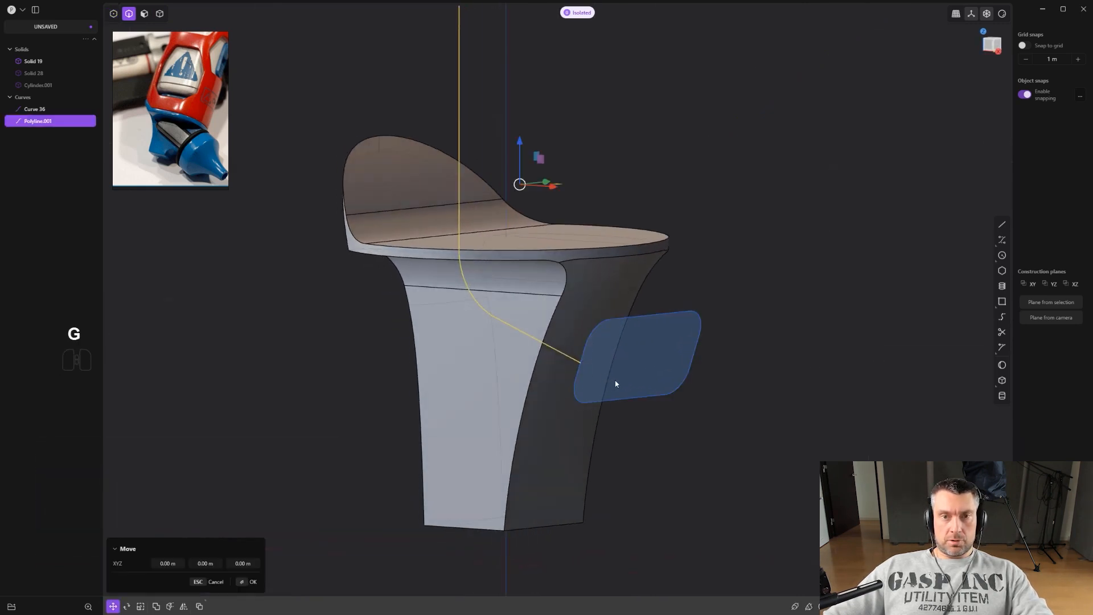
key(y)
key(ctrl)
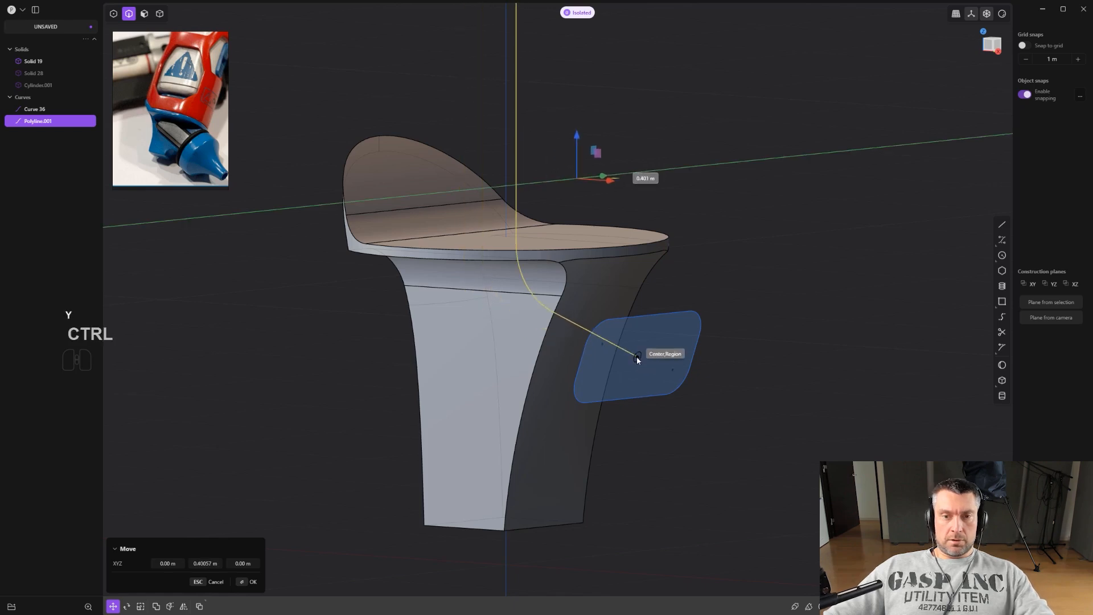
scroll(636, 357, down, 1)
alt+middle_drag(641, 366, 743, 283)
click(745, 278)
right_click(746, 276)
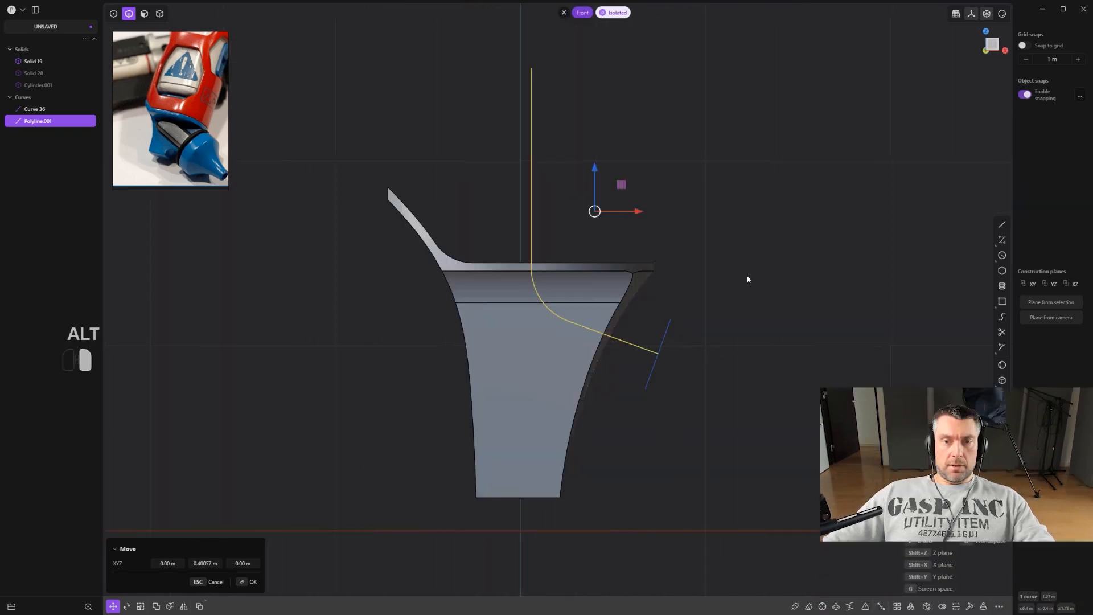
Sweep the end-face curve along the bent polyline.
key(2)
click(670, 326)
scroll(747, 431, up, 1)
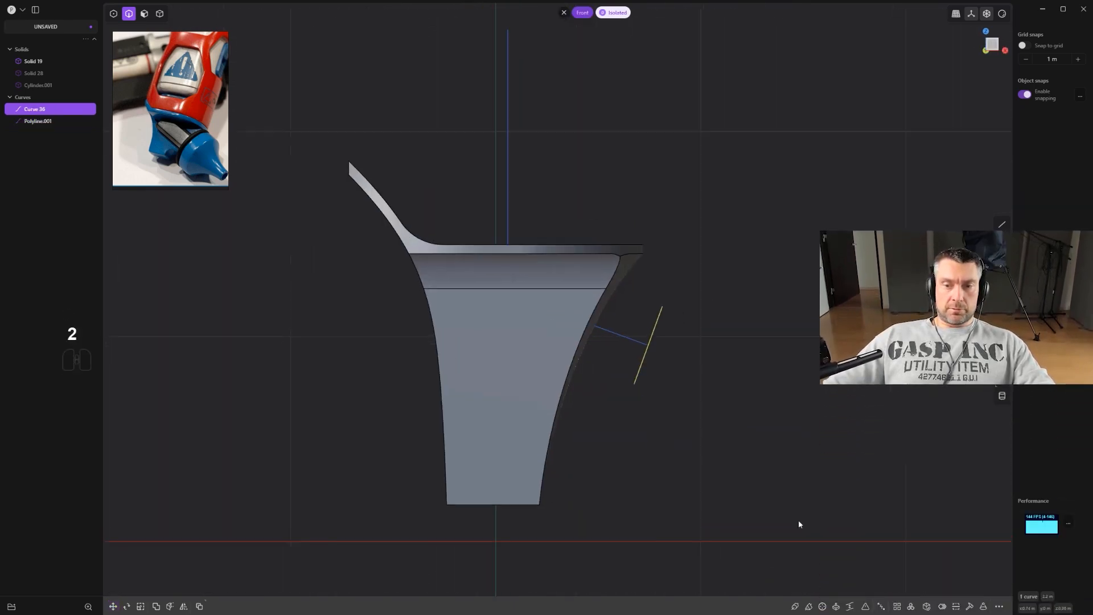
click(809, 607)
click(620, 336)
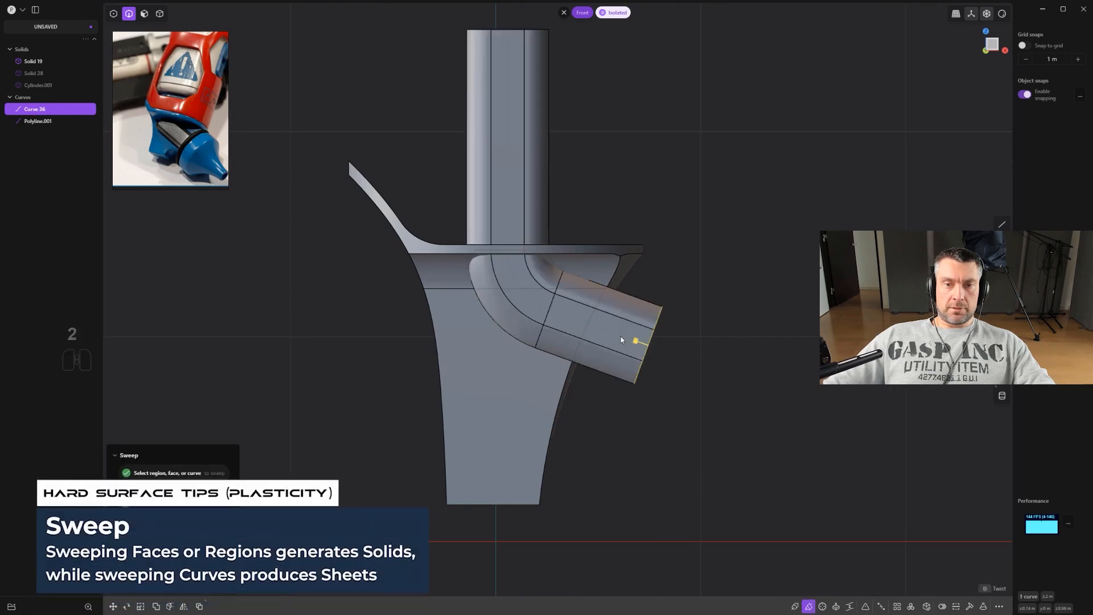
right_click(692, 327)
click(697, 316)
scroll(697, 316, down, 1)
Exit isolation and turn the swept sheet into a solid.
key(period)
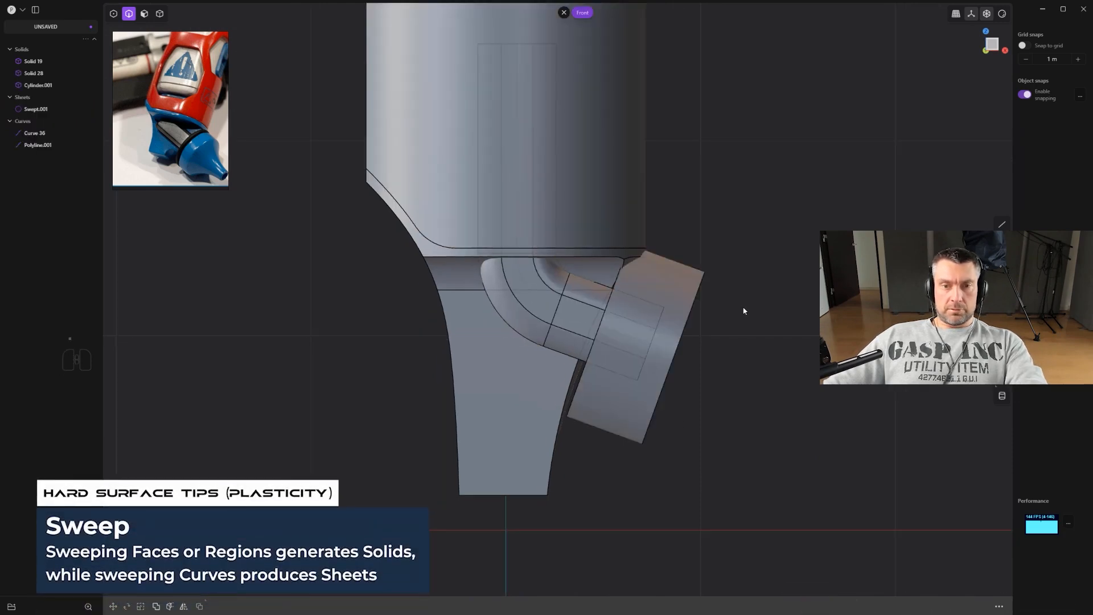
middle_drag(732, 313, 683, 269)
key(x)
shift+middle_drag(706, 268, 807, 251)
scroll(624, 273, down, 2)
key(4)
click(522, 297)
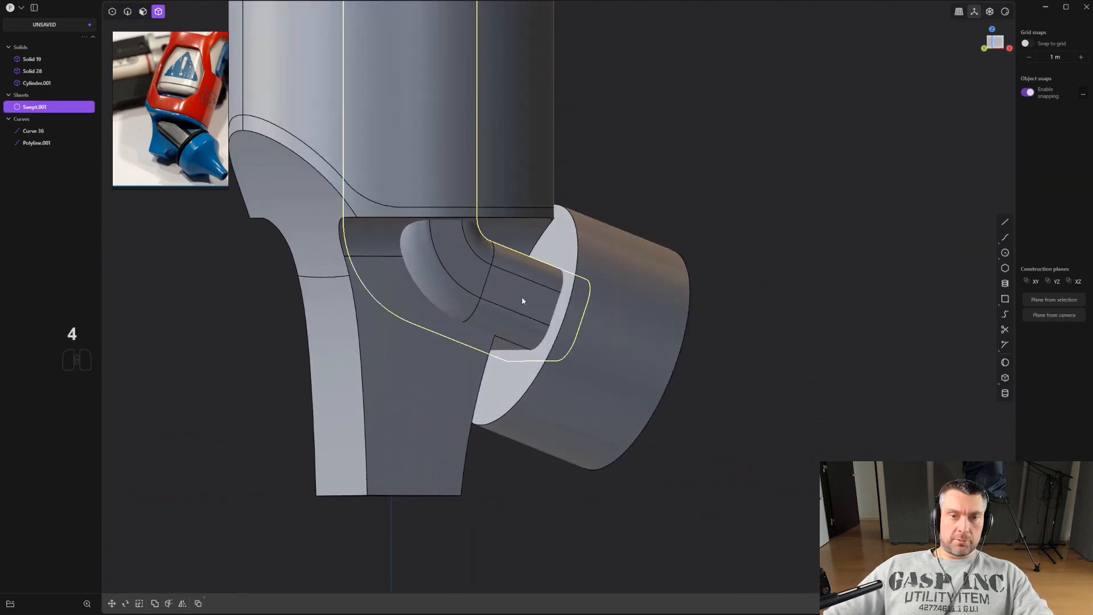
scroll(531, 299, down, 3)
middle_drag(544, 297, 510, 292)
middle_drag(595, 241, 516, 226)
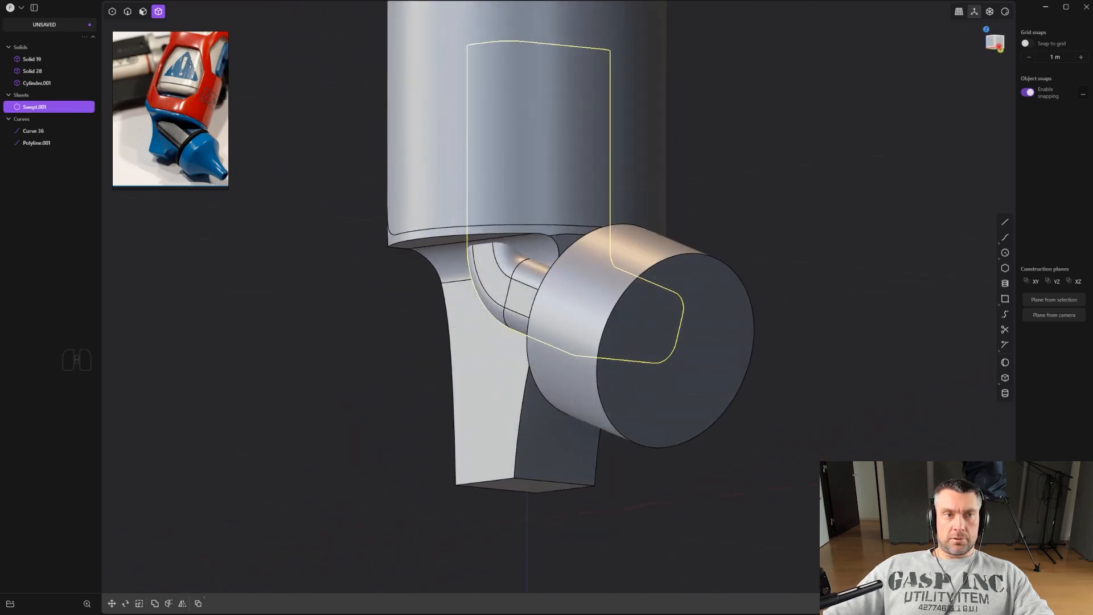
key(p)
Union the swept solid with the cylinder.
scroll(556, 343, up, 2)
middle_drag(556, 343, 741, 320)
shift+click(585, 291)
shift+middle_drag(586, 291, 687, 358)
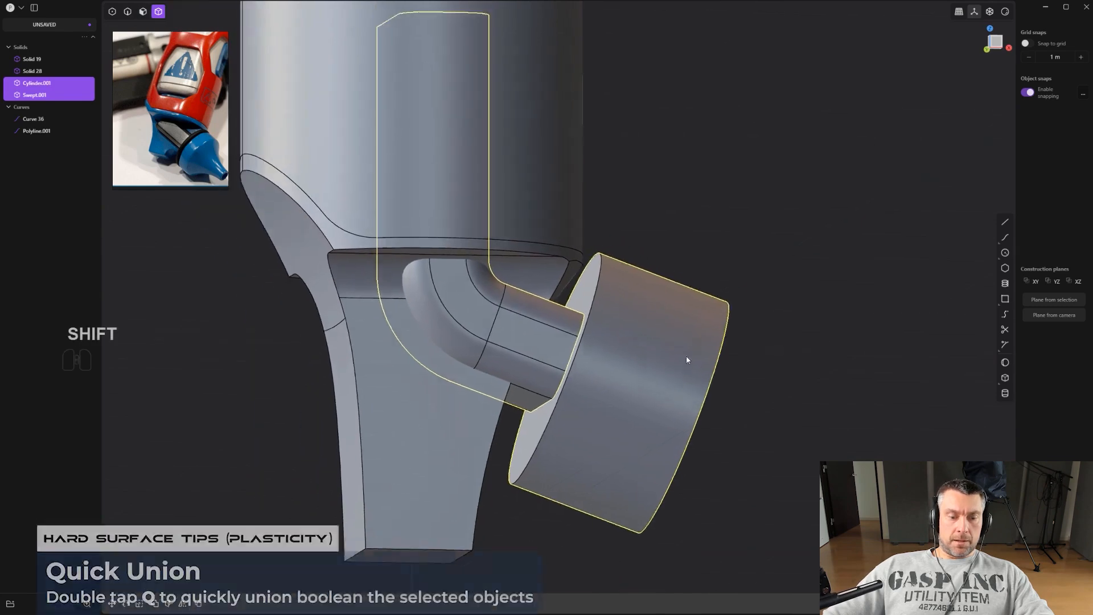
key(q)
key(q)
scroll(738, 367, up, 2)
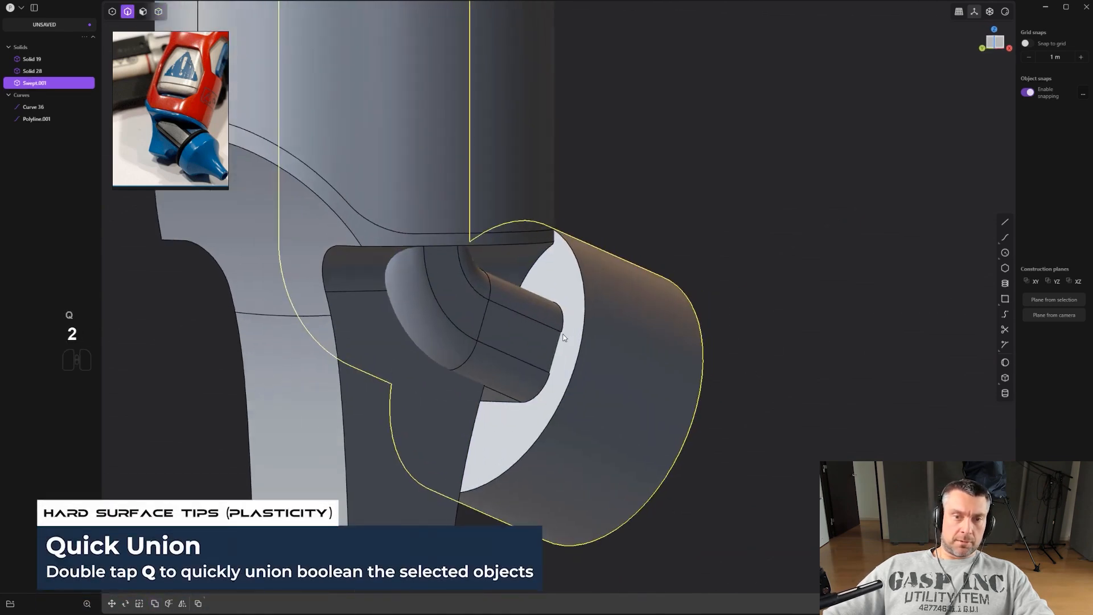
Fillet the edge where the swept tube meets the cylinder about 0.058 m.
click(562, 333)
mouse_move(563, 336)
mouse_down()
mouse_move(585, 336)
mouse_move(575, 331)
mouse_up()
key(Return)
click(582, 336)
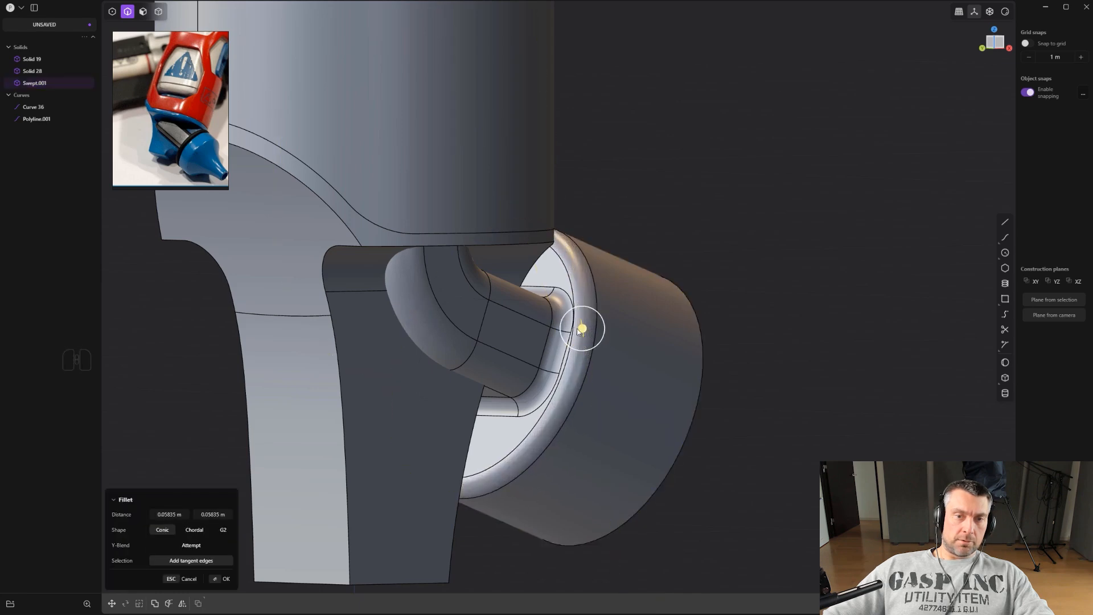
scroll(609, 331, down, 3)
alt+middle_drag(711, 346, 696, 259)
key(ctrl+e)
key(Return)
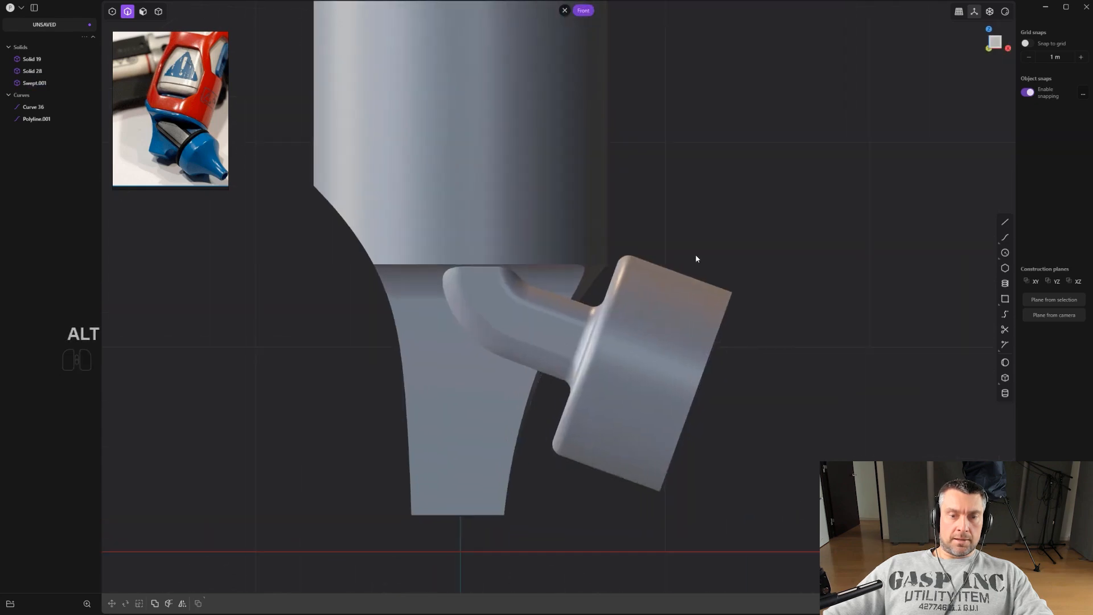
key(ctrl+e)
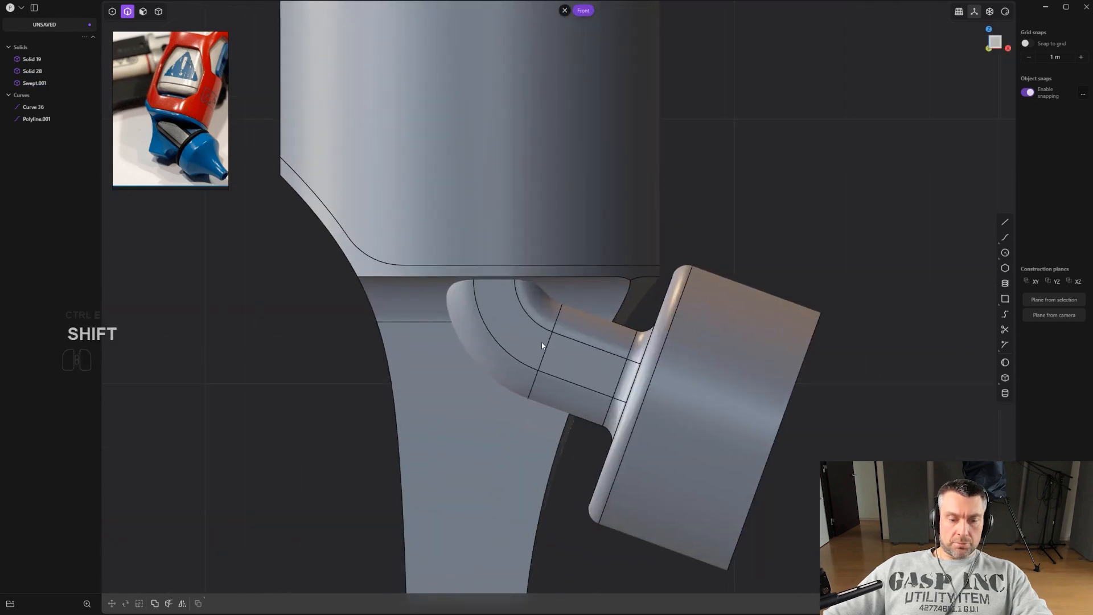
Draw a horizontal cutting line along the top of the lower body's neck and nudge it into place.
key(4)
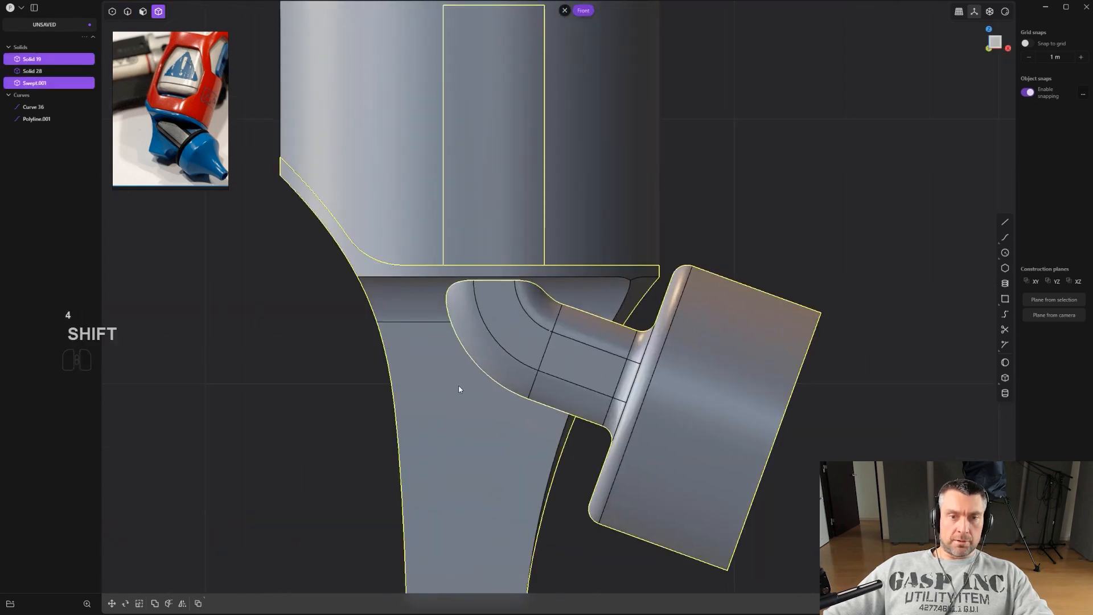
scroll(461, 383, down, 3)
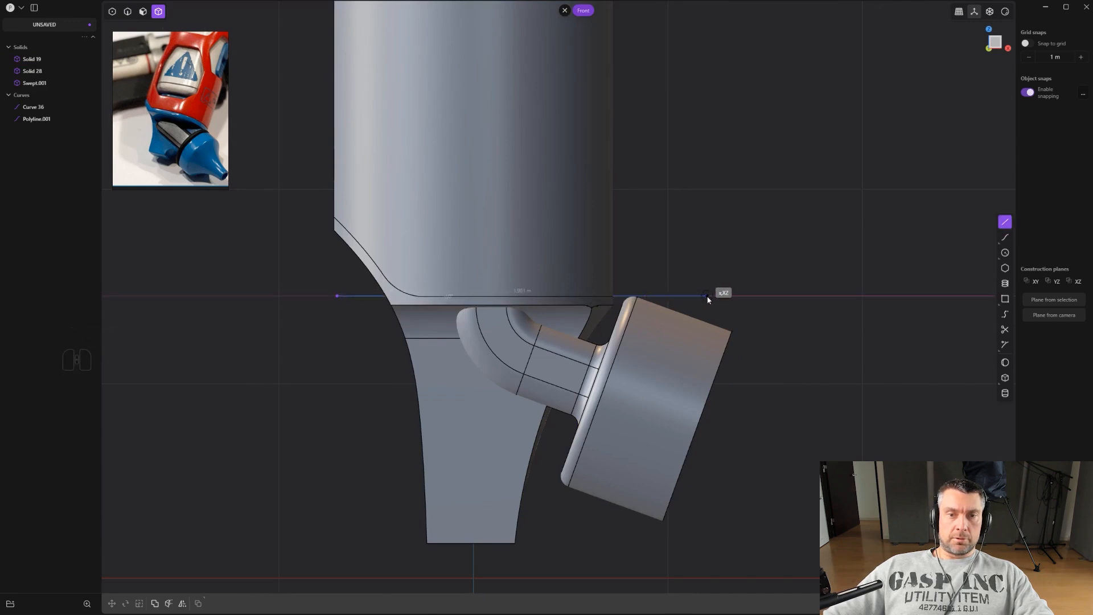
click(708, 300)
scroll(708, 300, up, 1)
key(g)
key(g)
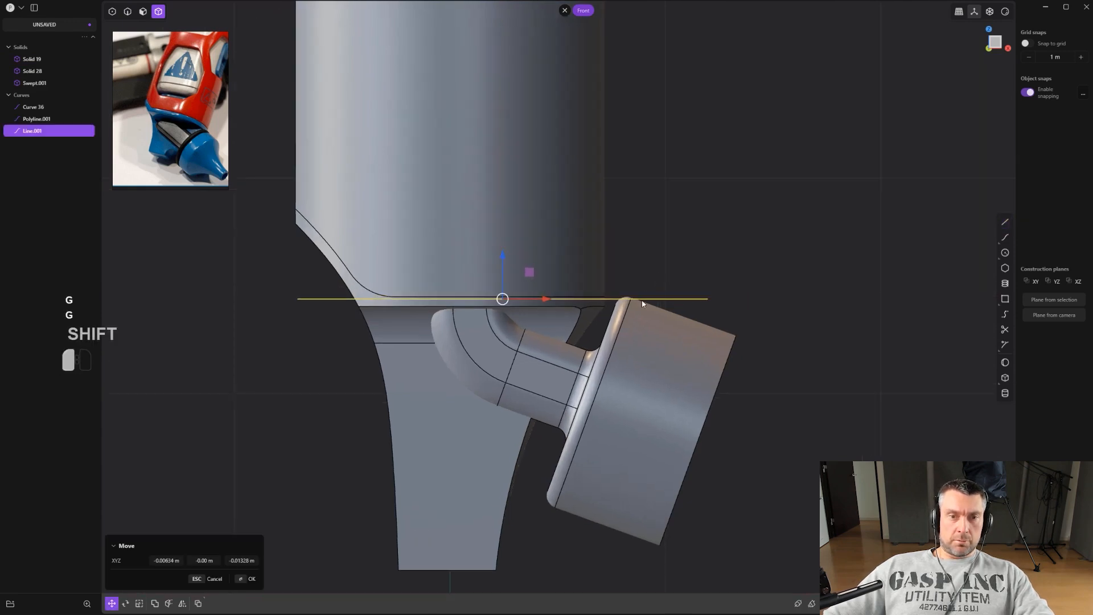
click(642, 303)
scroll(529, 366, up, 1)
Cut the swept tube with the line, delete the piece above it, and delete the line.
key(c)
click(509, 369)
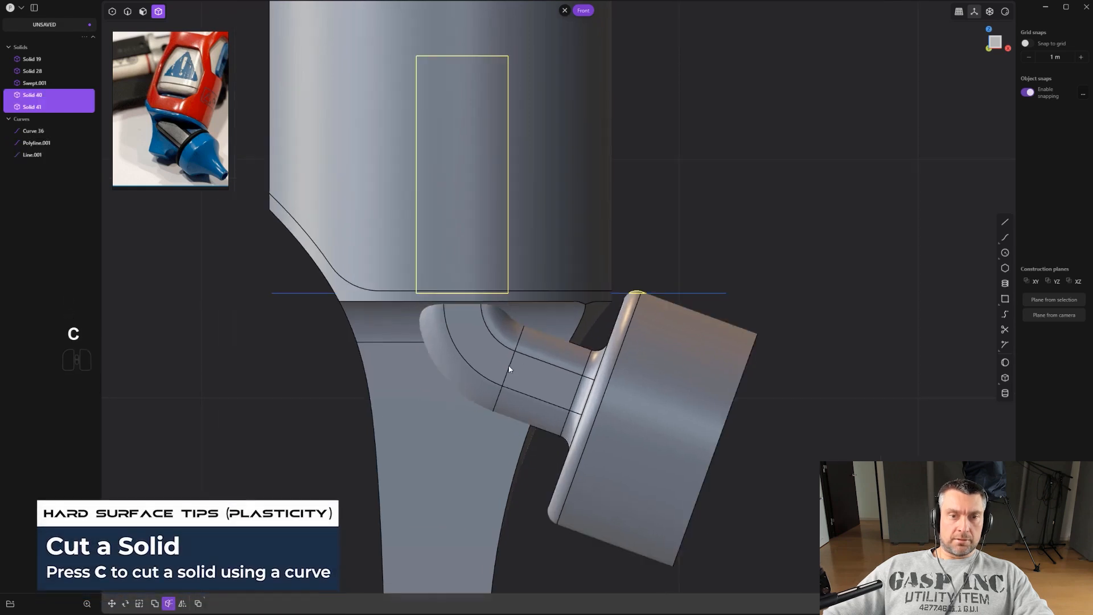
key(x)
scroll(567, 291, down, 3)
key(2)
click(696, 294)
key(x)
scroll(646, 299, up, 1)
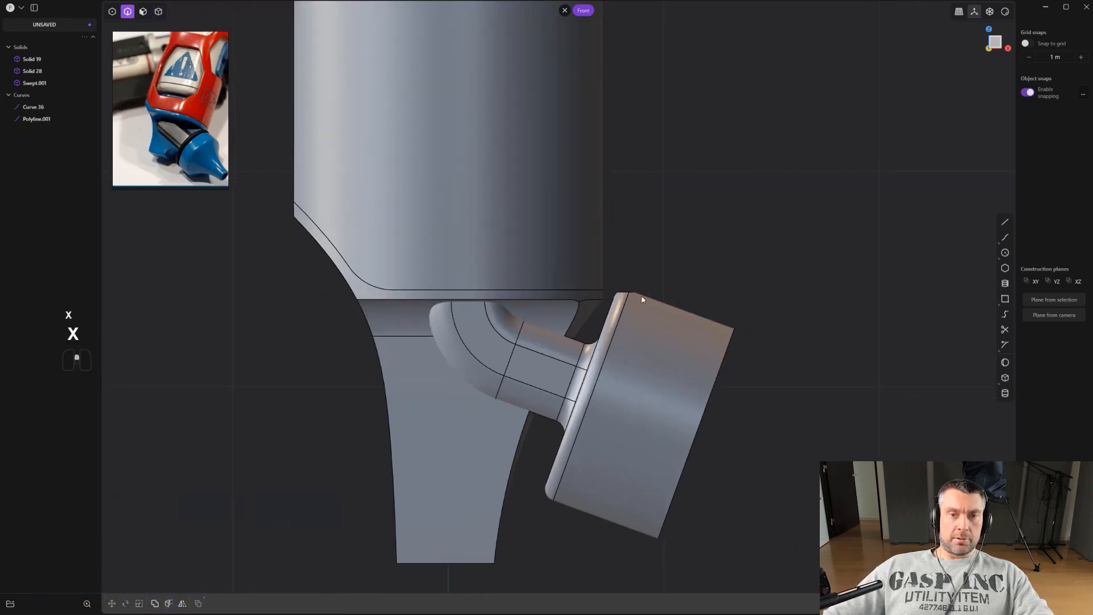
scroll(633, 299, up, 2)
scroll(497, 345, up, 2)
Union the swept tube with the lower body.
key(4)
click(491, 351)
scroll(488, 344, down, 3)
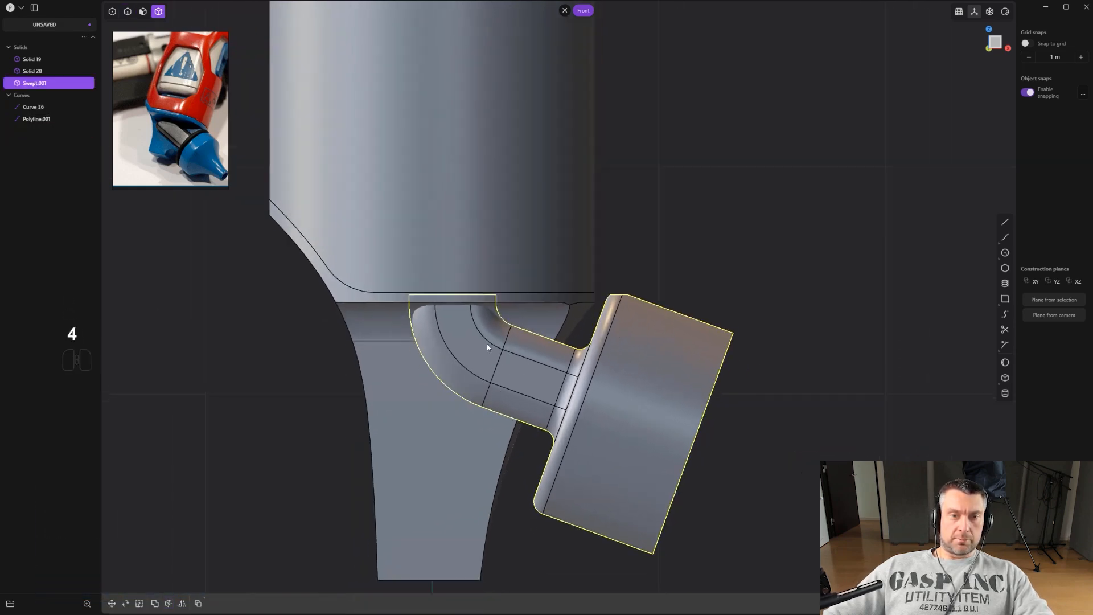
shift+click(533, 315)
key(q)
key(q)
scroll(535, 316, up, 1)
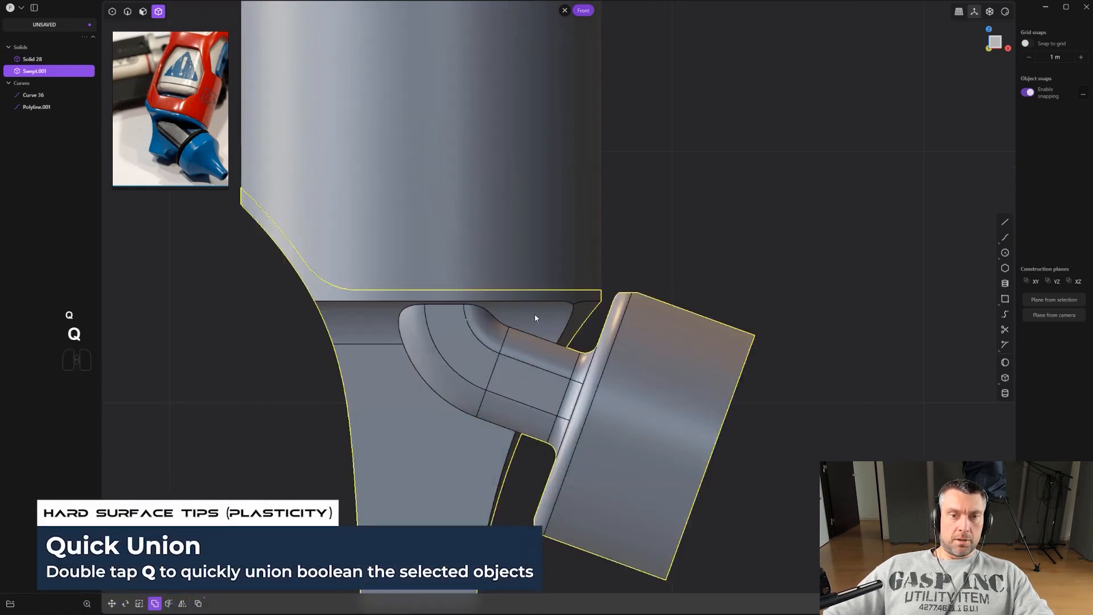
scroll(534, 318, up, 2)
key(2)
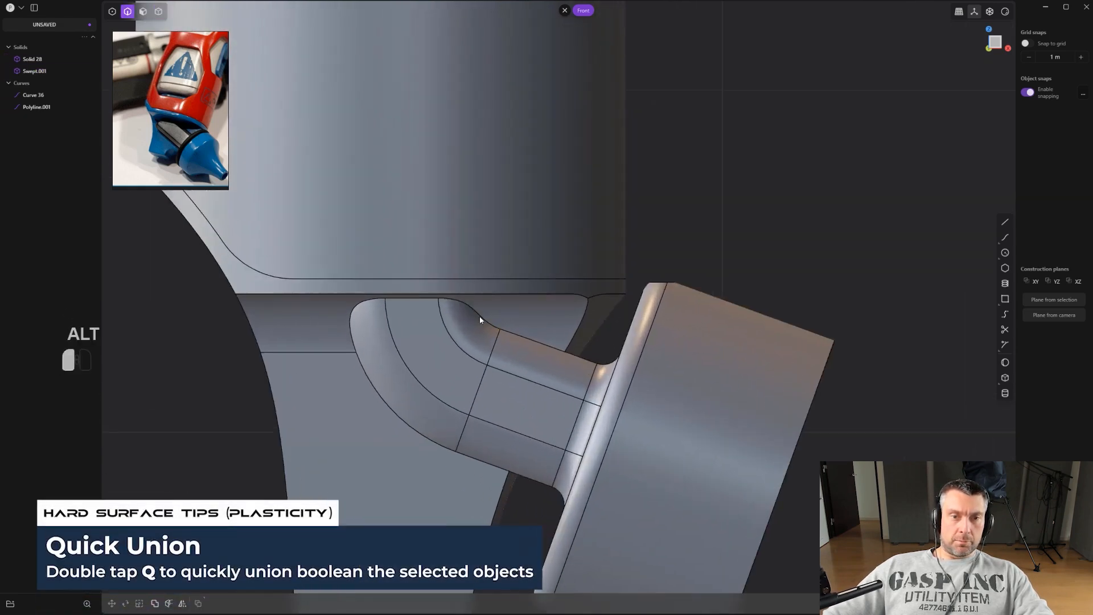
alt+click(480, 317)
key(b)
drag(456, 450, 272, 446)
shift+drag(212, 425, 202, 446)
middle_drag(202, 447, 227, 398)
shift+drag(445, 461, 443, 465)
middle_drag(443, 465, 420, 464)
key(ctrl+z)
Fillet the edges where the neck's top meets the body's underside about 0.026 m.
shift+middle_drag(513, 458, 530, 295)
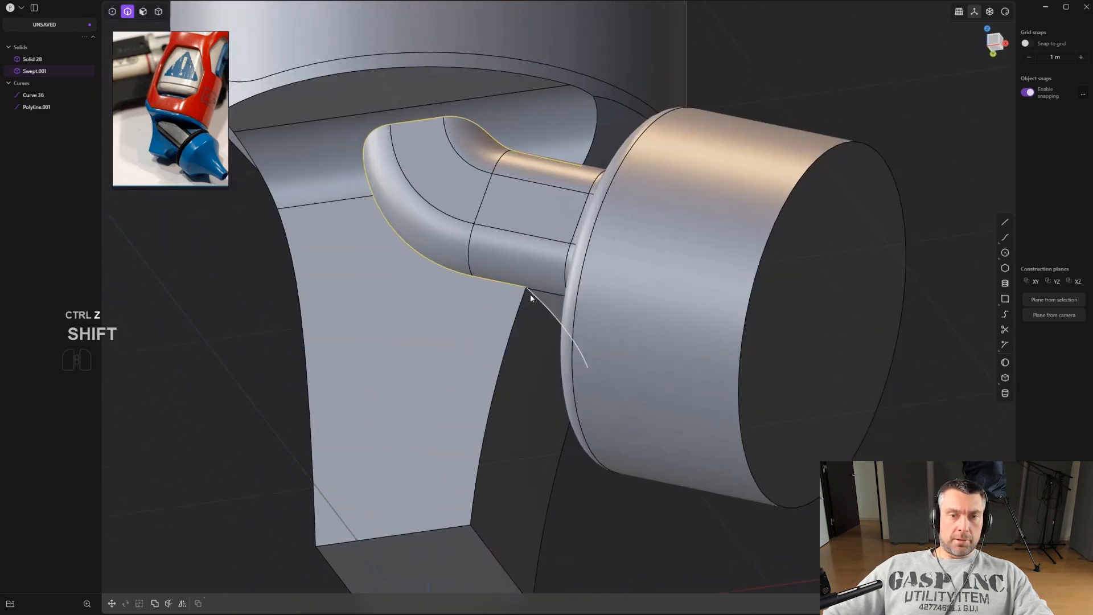
click(516, 316)
key(f)
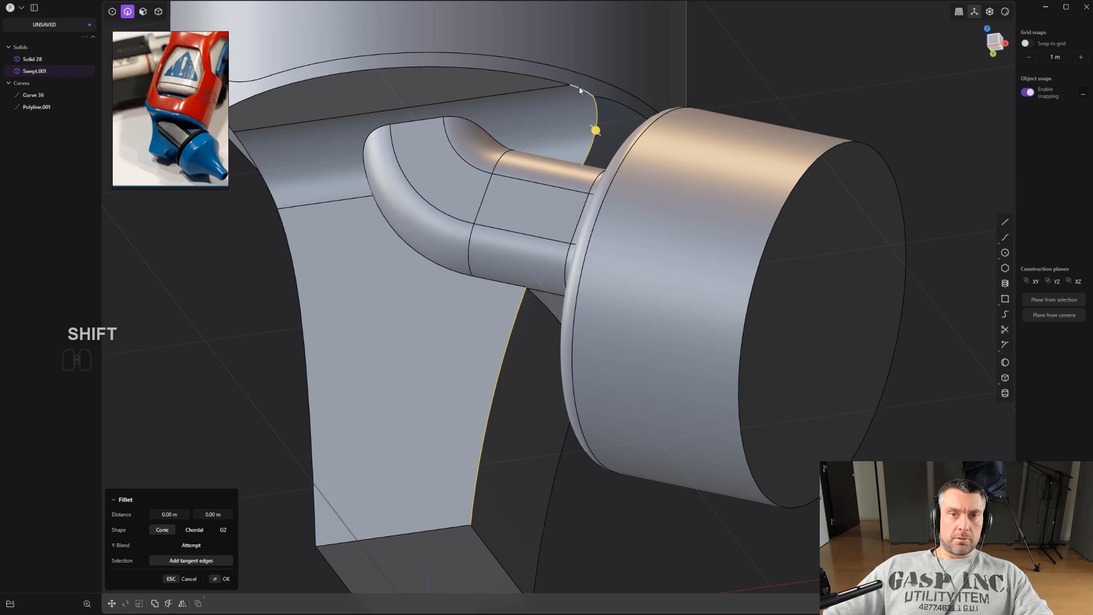
shift+click(544, 76)
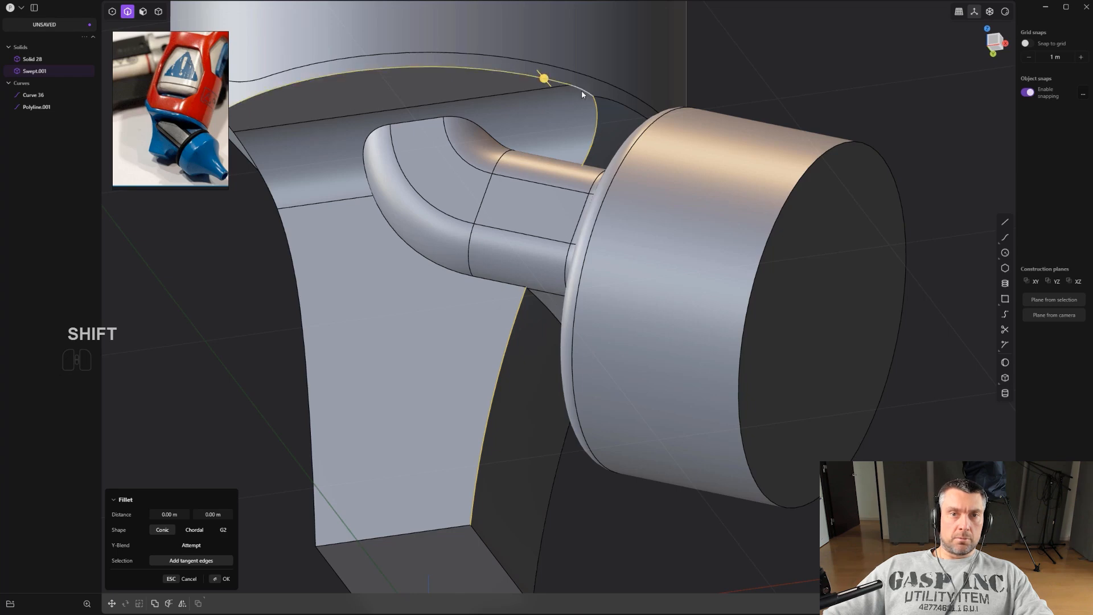
middle_drag(466, 159, 427, 109)
middle_drag(402, 69, 468, 153)
shift+click(459, 142)
scroll(308, 146, up, 2)
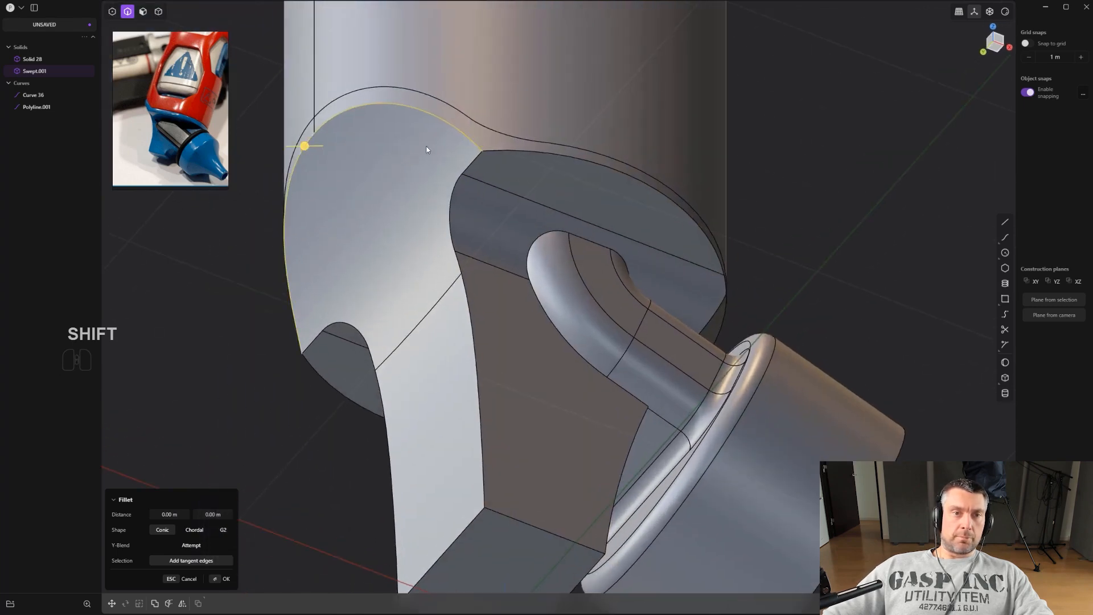
drag(306, 147, 298, 168)
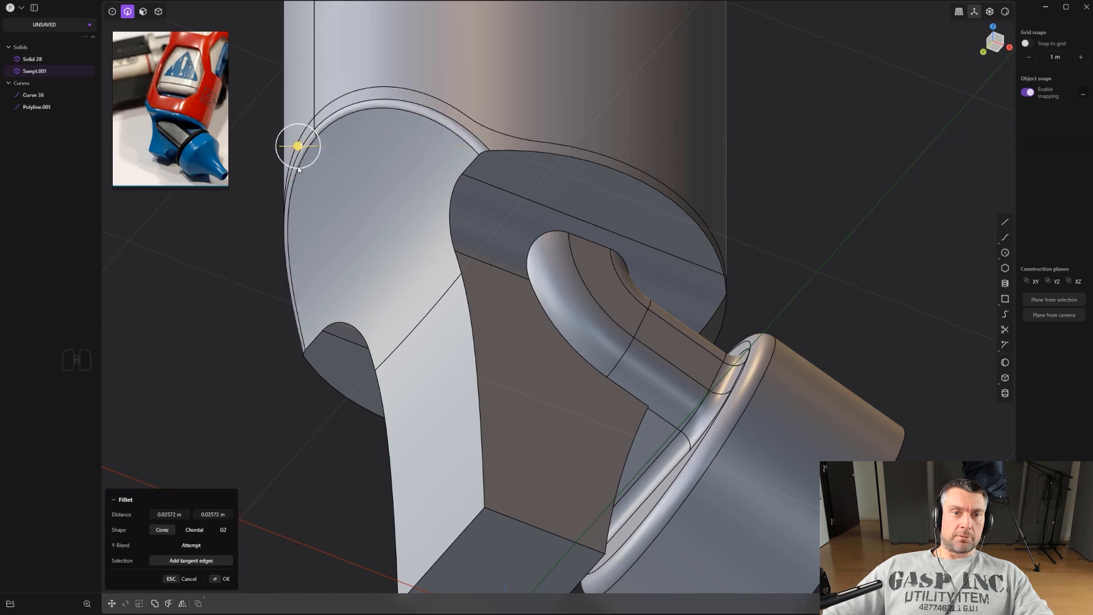
key(Return)
Fillet the lower edge of the neck's front face about 0.016 m.
scroll(503, 162, up, 2)
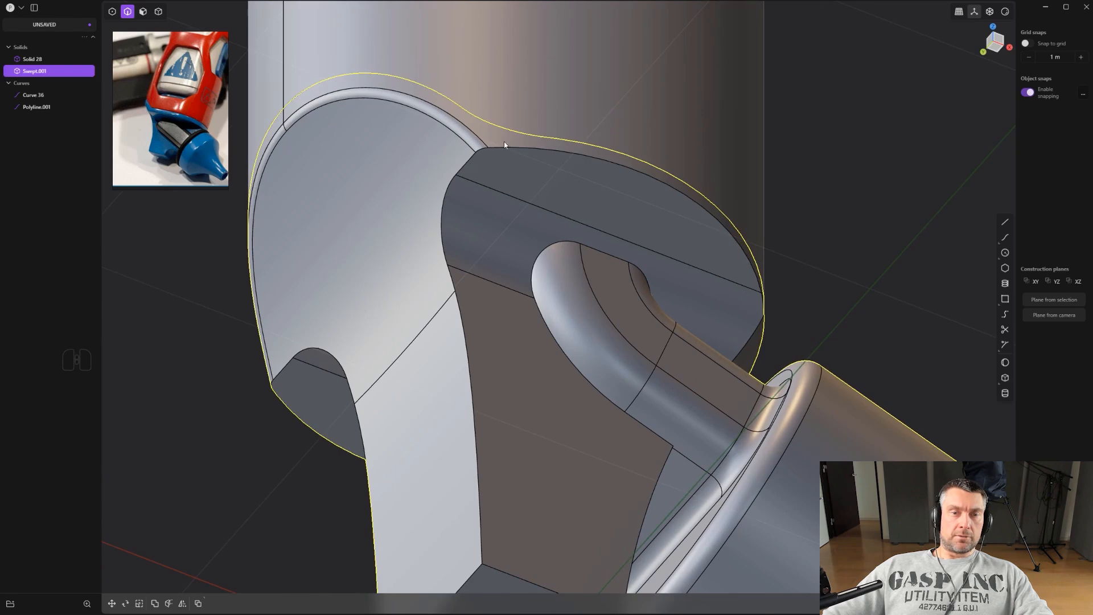
scroll(509, 143, up, 2)
scroll(483, 149, up, 1)
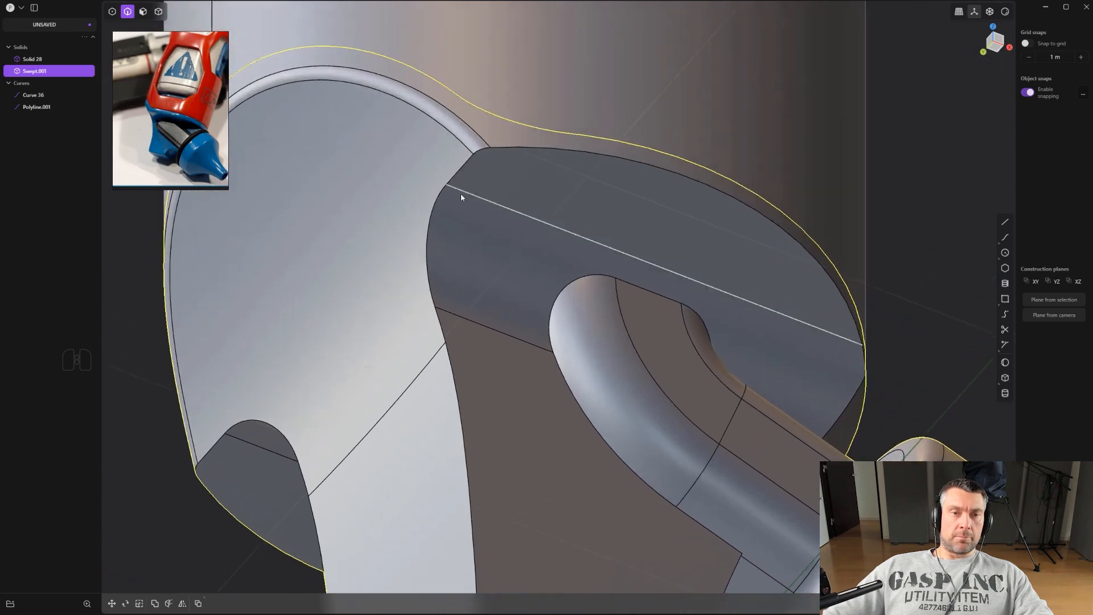
scroll(492, 188, down, 4)
shift+middle_drag(508, 475, 494, 379)
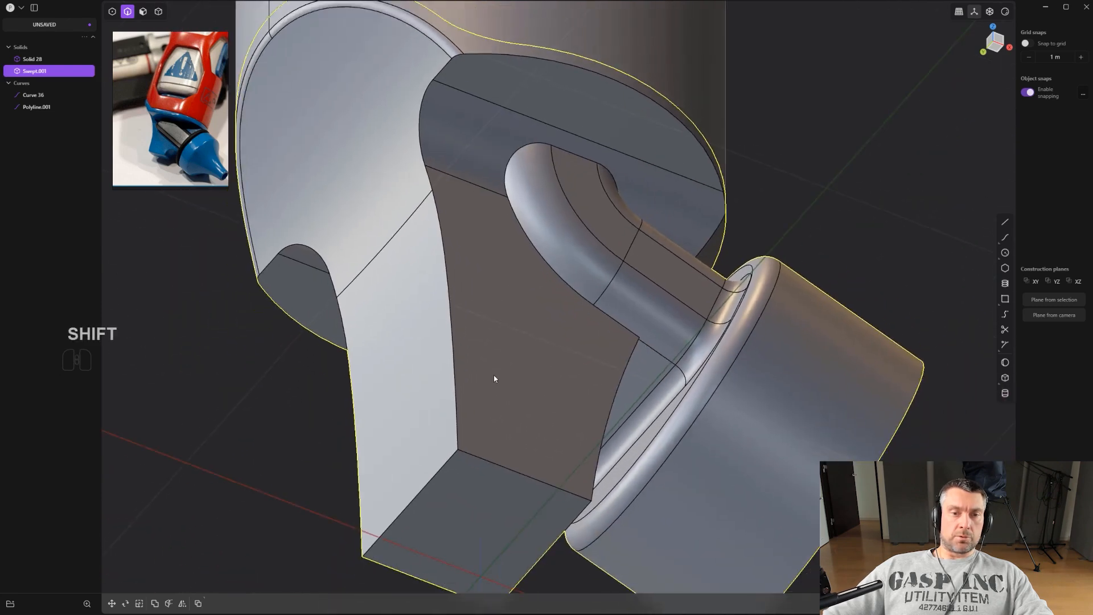
click(493, 466)
key(f)
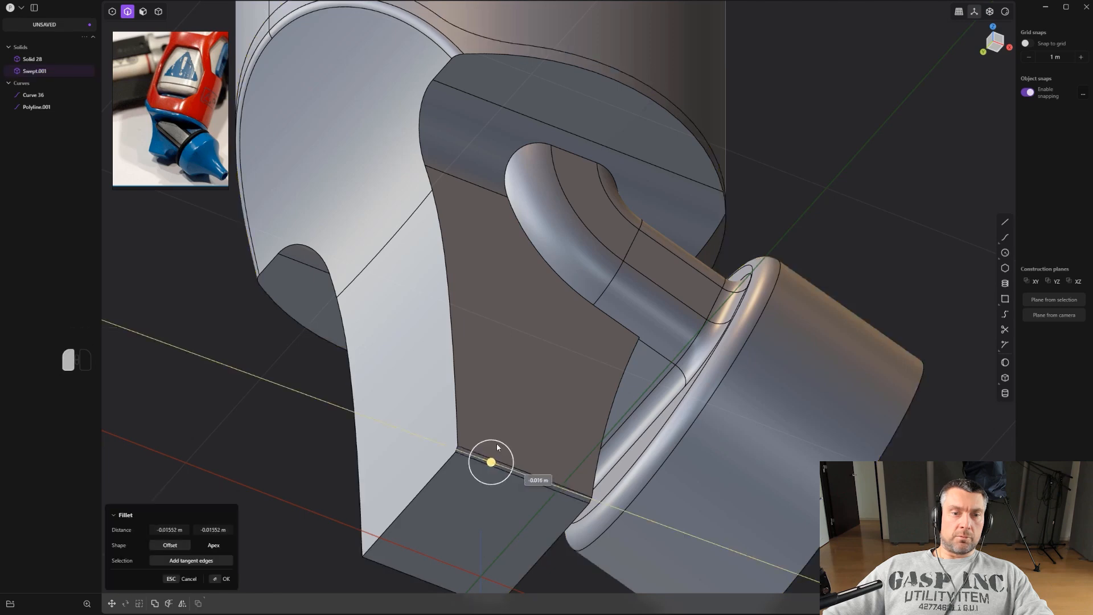
click(497, 484)
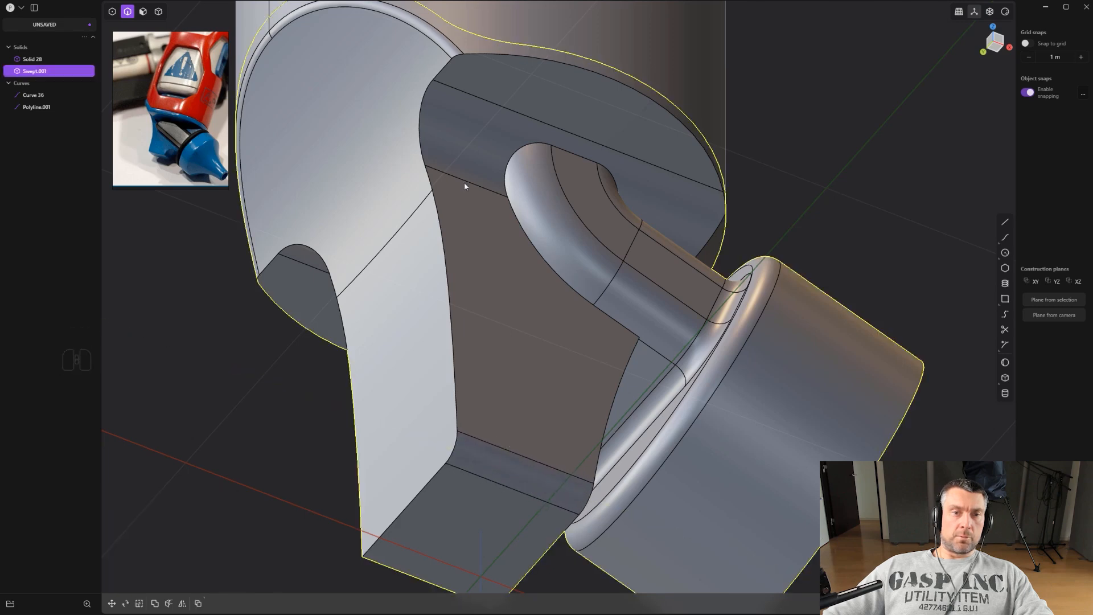
Fillet the neck's outer side edge running down to its base about 0.013 m.
alt+click(431, 83)
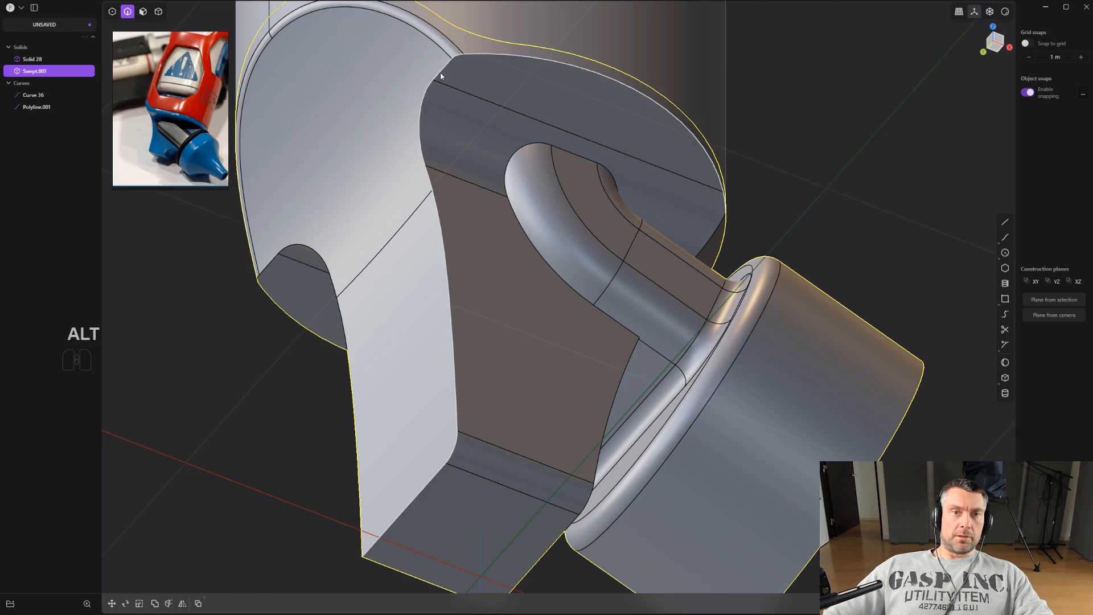
key(f)
middle_drag(452, 465, 502, 391)
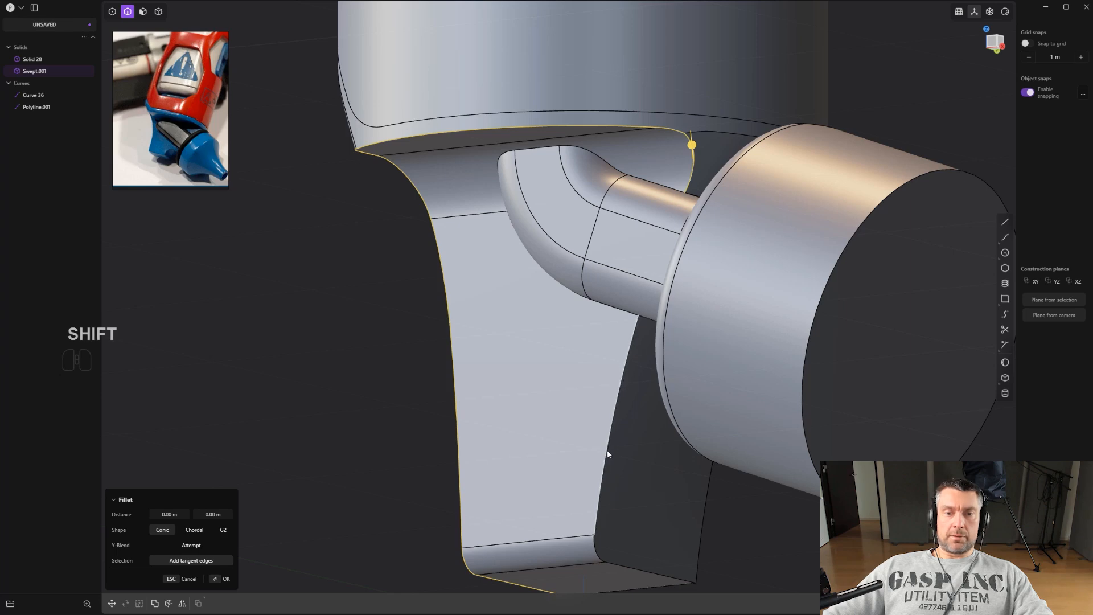
middle_drag(602, 545, 604, 534)
shift+drag(596, 531, 598, 532)
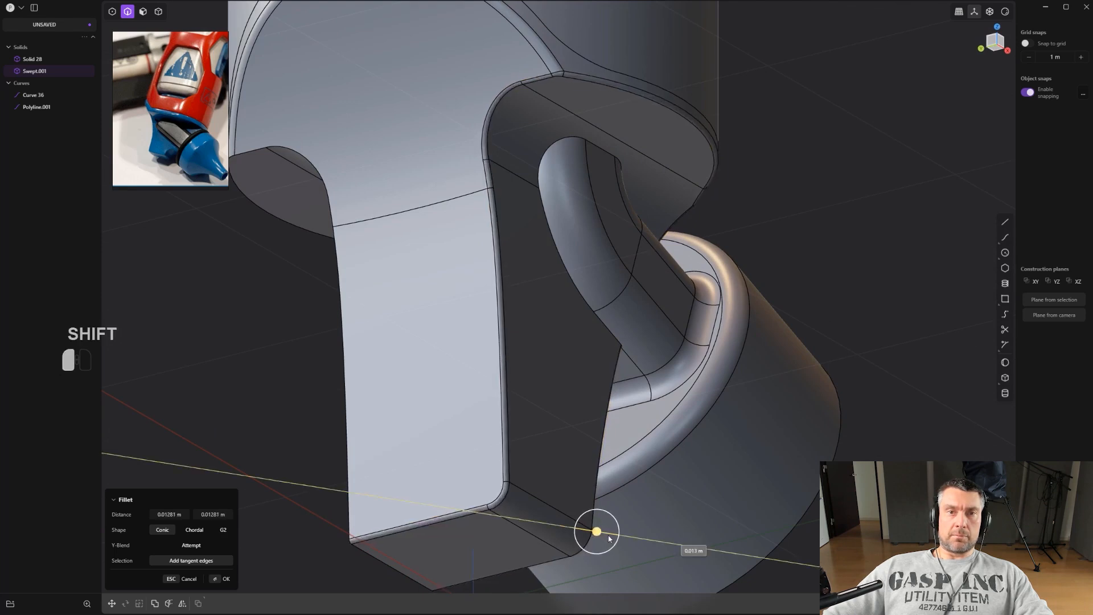
shift+drag(628, 555, 627, 555)
right_click(668, 418)
scroll(665, 416, down, 3)
click(733, 302)
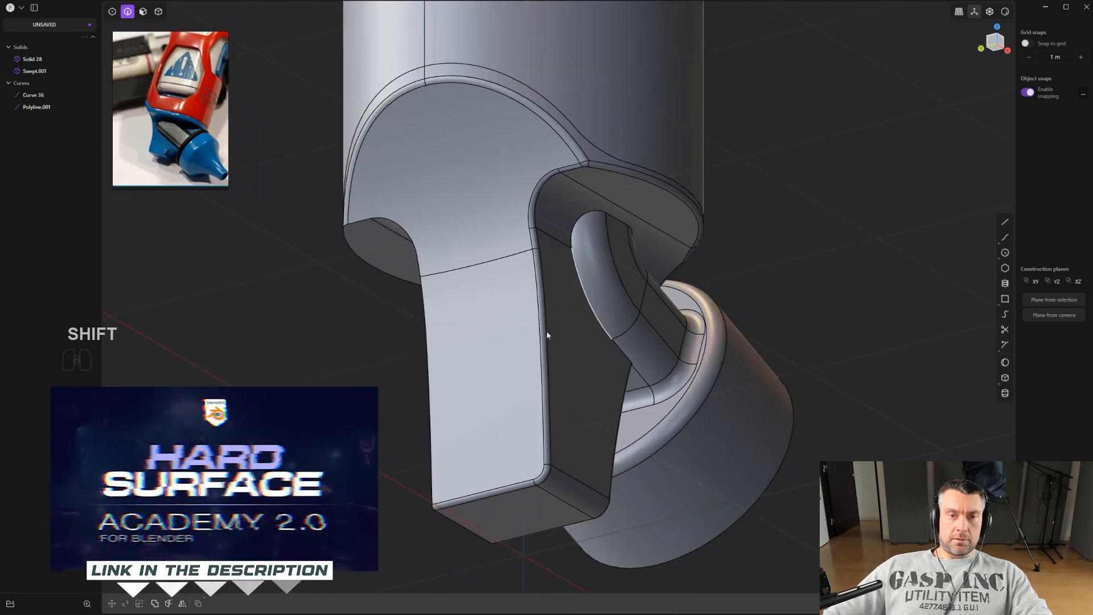
key(4)
click(519, 331)
key(alt+x)
click(550, 550)
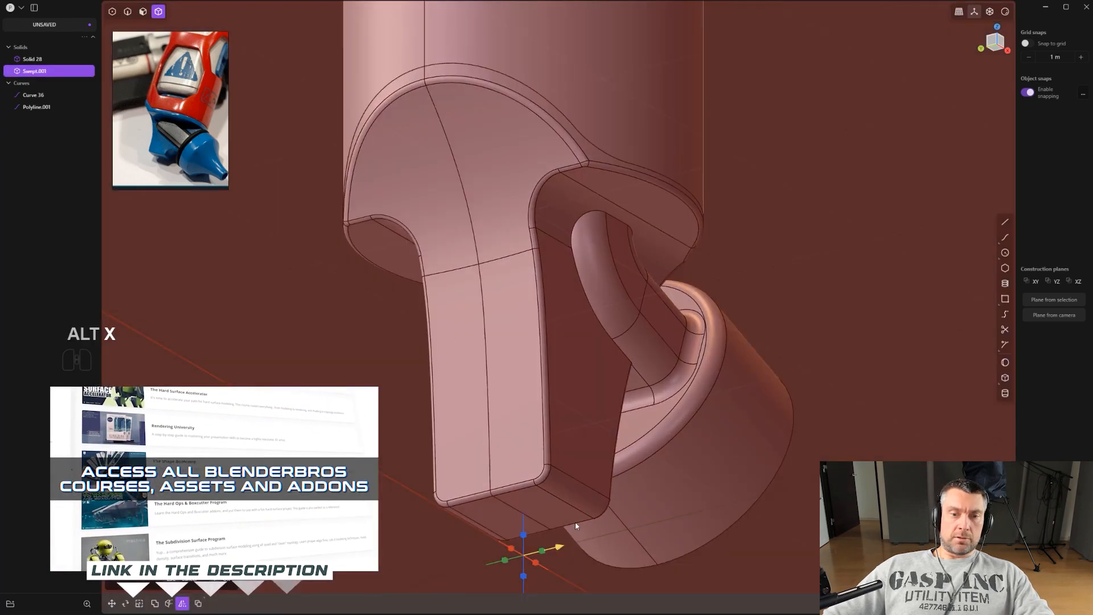
key(q)
alt+middle_drag(771, 313, 692, 266)
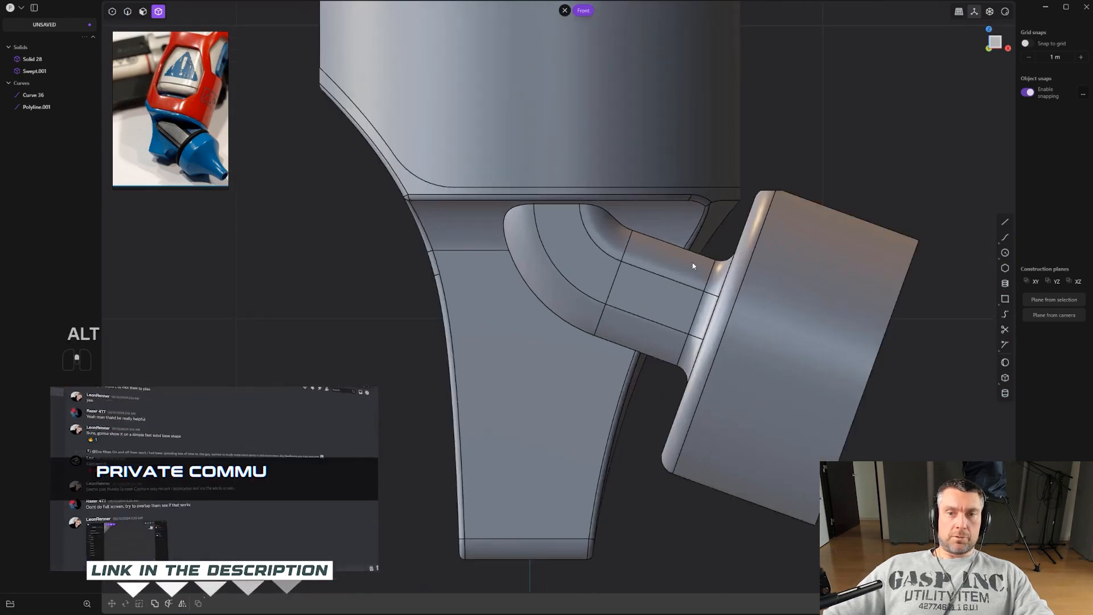
shift+middle_drag(785, 143, 588, 291)
key(2)
scroll(571, 275, up, 2)
alt+click(566, 273)
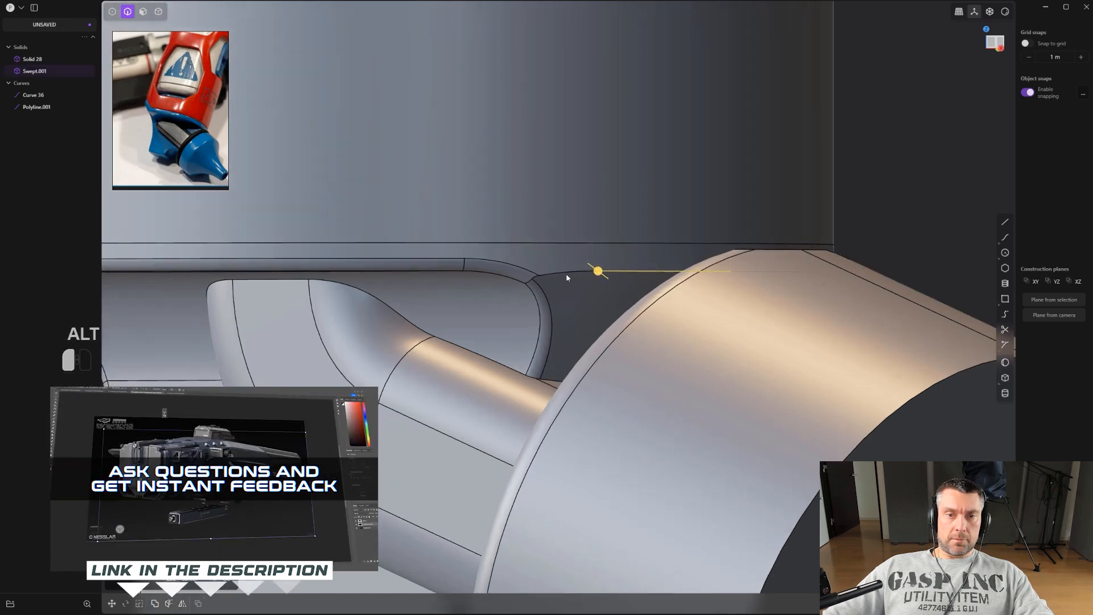
scroll(565, 273, up, 3)
scroll(538, 285, up, 2)
alt+middle_drag(570, 241, 550, 254)
scroll(615, 326, down, 2)
mouse_move(736, 557)
mouse_down()
mouse_move(684, 597)
mouse_move(734, 576)
mouse_up()
key(ctrl+z)
scroll(643, 461, down, 3)
shift+middle_drag(610, 417, 635, 353)
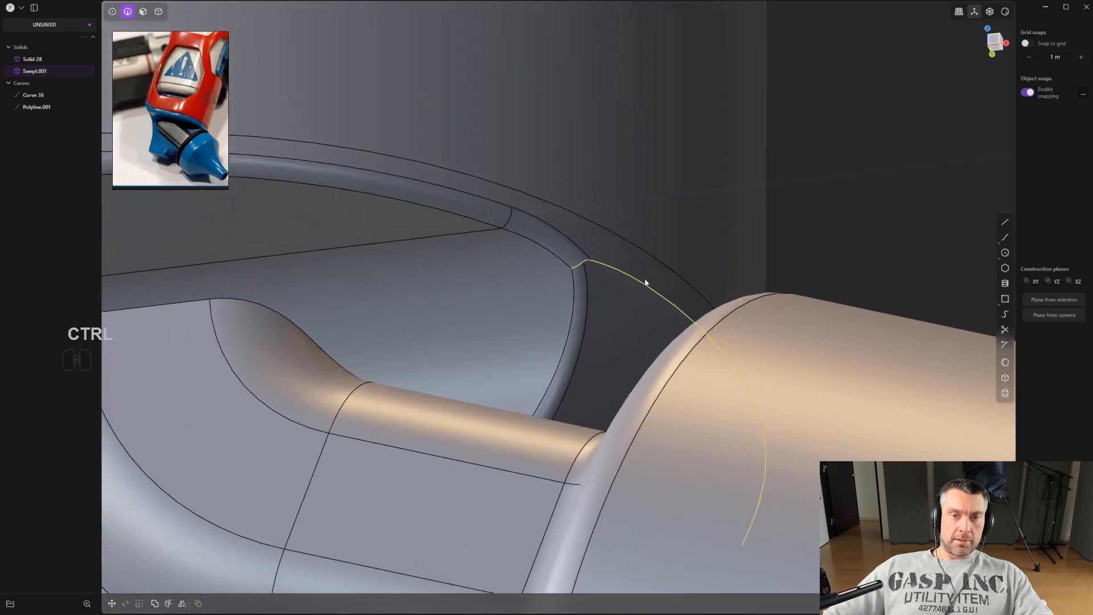
scroll(640, 290, down, 1)
key(ctrl+z)
middle_drag(631, 304, 567, 345)
scroll(567, 345, up, 1)
key(ctrl+z)
key(ctrl+z)
key(ctrl+z)
Try to fillet the edge where the body's rim meets the cap cylinder.
scroll(598, 299, up, 1)
click(591, 273)
alt+middle_drag(654, 278, 769, 334)
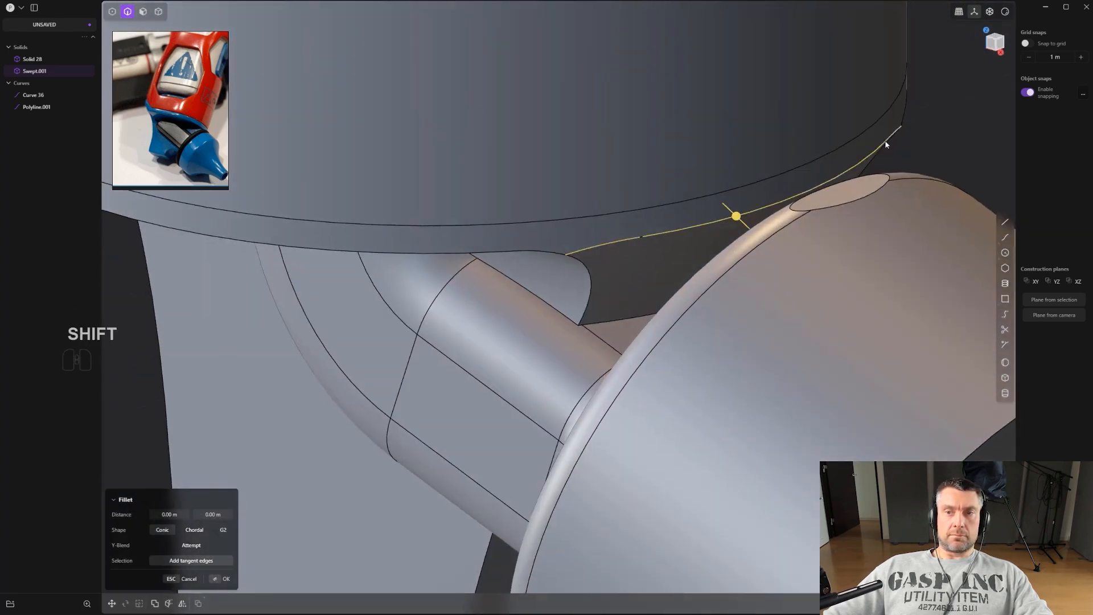
shift+middle_drag(737, 230, 725, 172)
drag(827, 357, 835, 376)
right_click(799, 357)
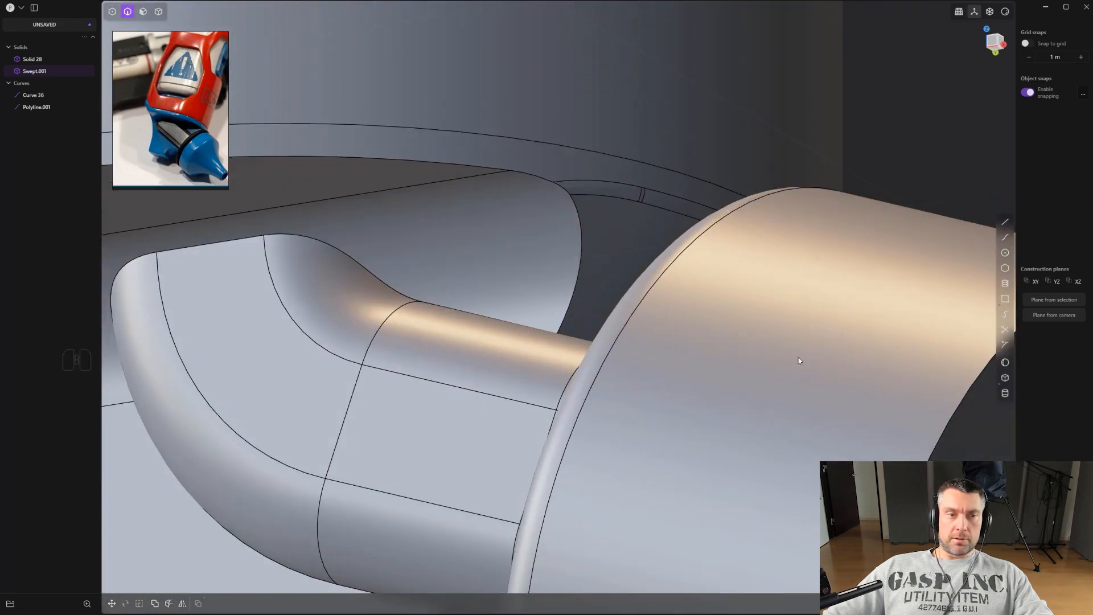
Try to fillet the neck's side edges where they meet the cap cylinder.
scroll(585, 346, down, 5)
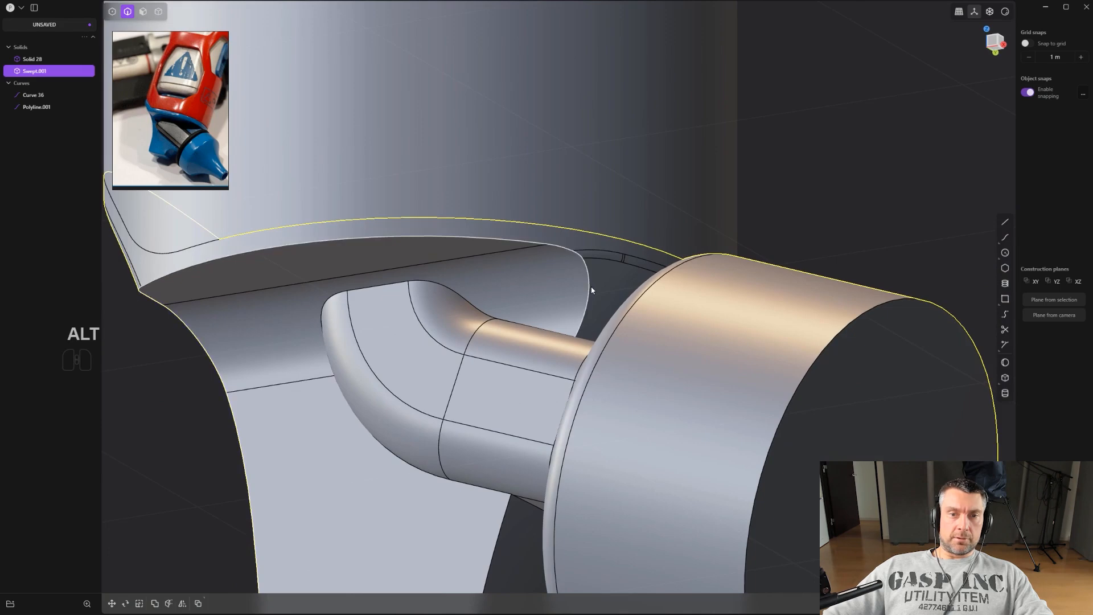
alt+click(591, 290)
scroll(591, 291, down, 4)
middle_drag(616, 268, 620, 200)
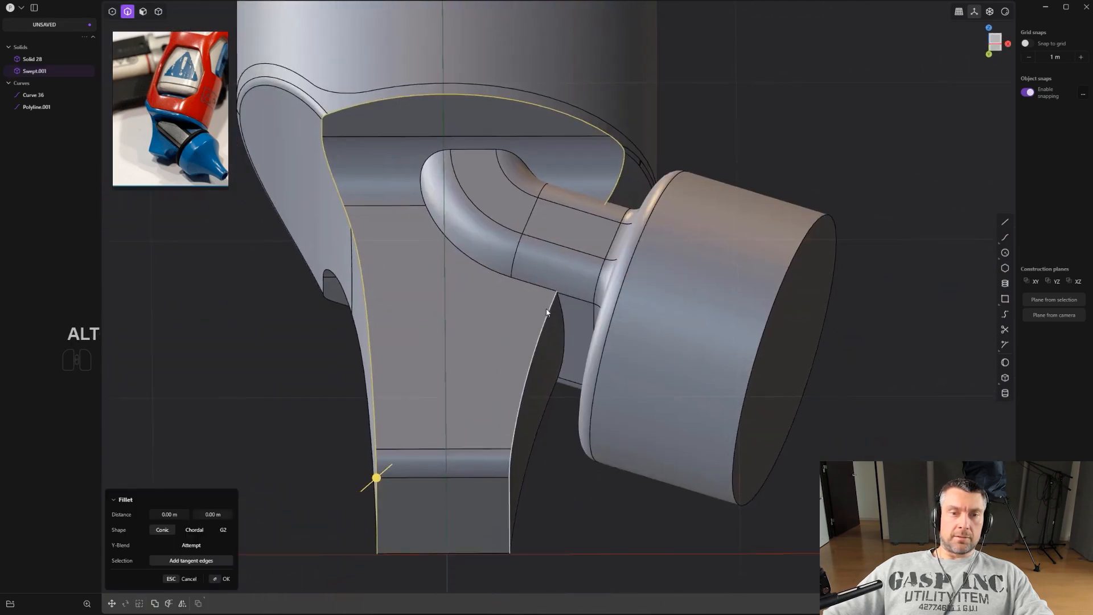
shift+drag(506, 482, 532, 488)
middle_drag(533, 488, 582, 267)
scroll(481, 276, up, 4)
right_click(582, 267)
shift+click(514, 278)
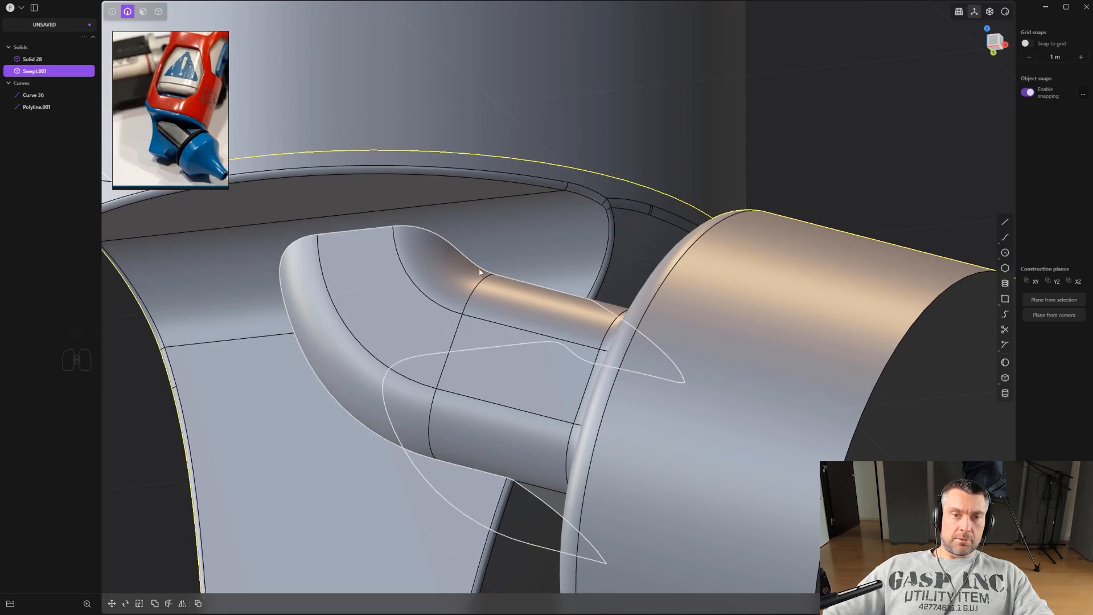
key(f)
drag(600, 561, 618, 570)
alt+middle_drag(619, 569, 574, 251)
scroll(603, 449, down, 2)
right_click(575, 524)
scroll(590, 520, down, 2)
key(ctrl+e)
middle_drag(580, 456, 735, 289)
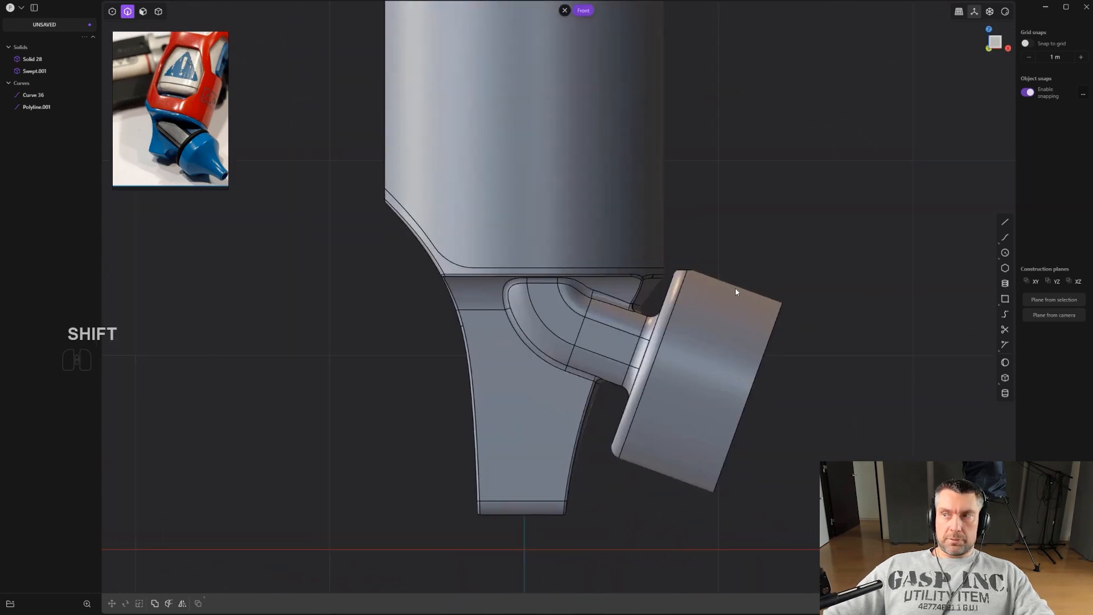
shift+middle_drag(749, 232, 664, 322)
key(3)
click(651, 307)
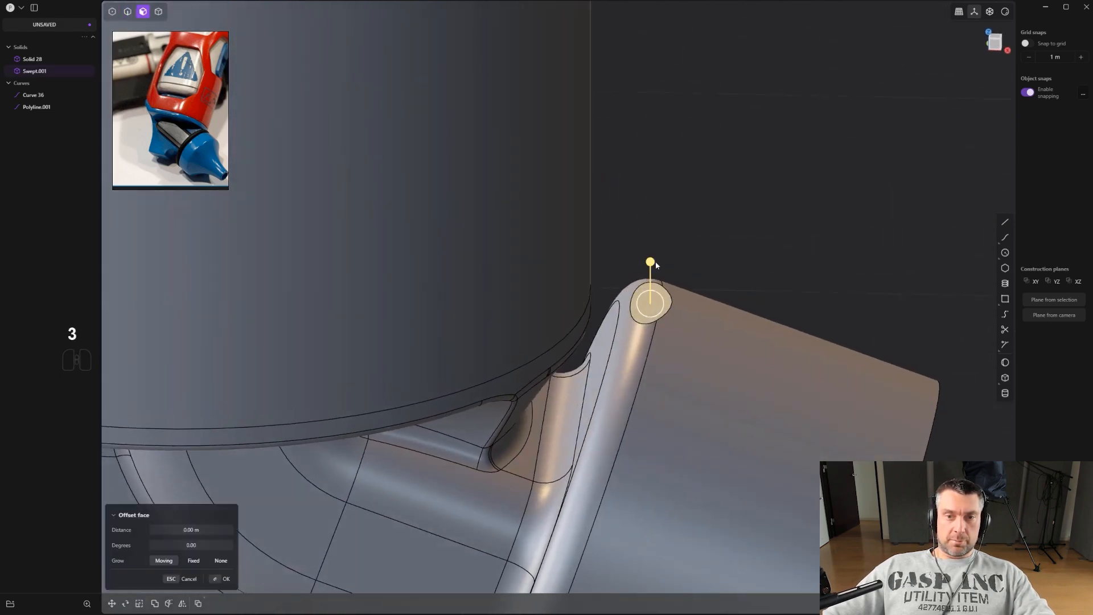
right_click(715, 178)
Draw a line across the cap cylinder parallel to its front face in the front view.
scroll(703, 220, down, 3)
alt+middle_drag(702, 226, 748, 272)
scroll(748, 279, down, 4)
scroll(738, 341, down, 1)
shift+middle_drag(719, 315, 684, 207)
scroll(717, 251, down, 1)
shift+middle_drag(744, 286, 777, 328)
click(728, 180)
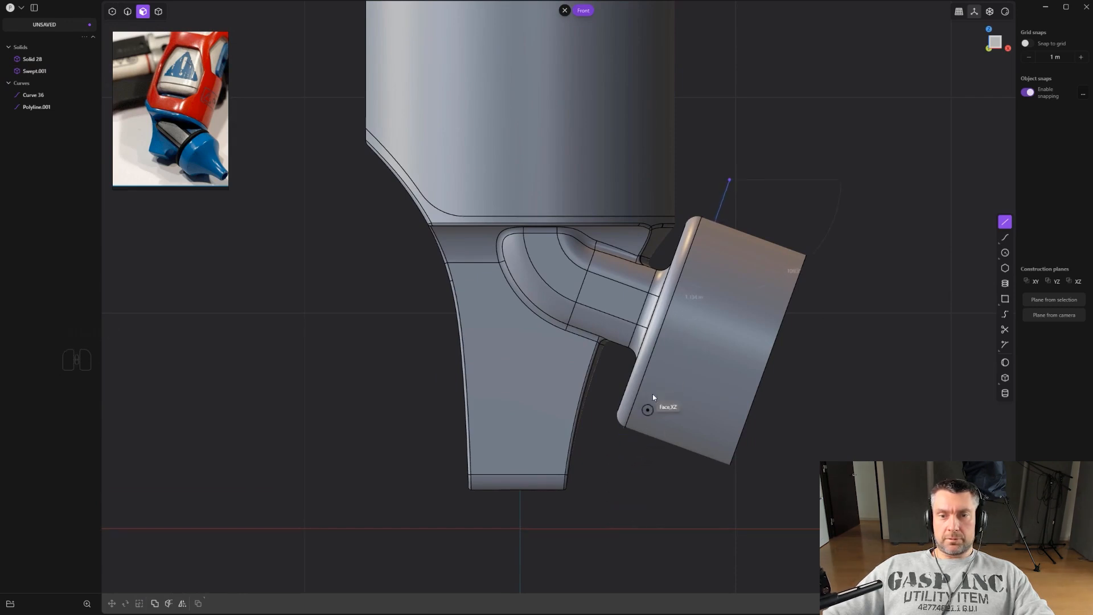
shift+click(628, 459)
scroll(627, 455, up, 3)
shift+middle_drag(629, 427, 554, 467)
scroll(574, 442, up, 1)
scroll(576, 438, down, 1)
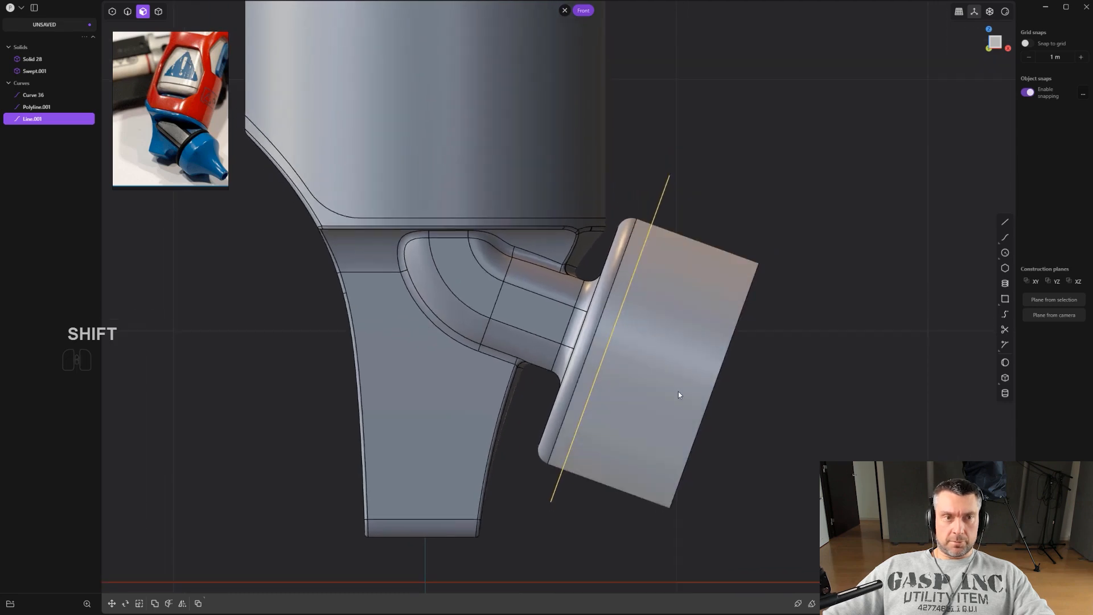
Nudge the line outward and cut off the cap cylinder's outer end along it.
middle_drag(693, 381, 684, 286)
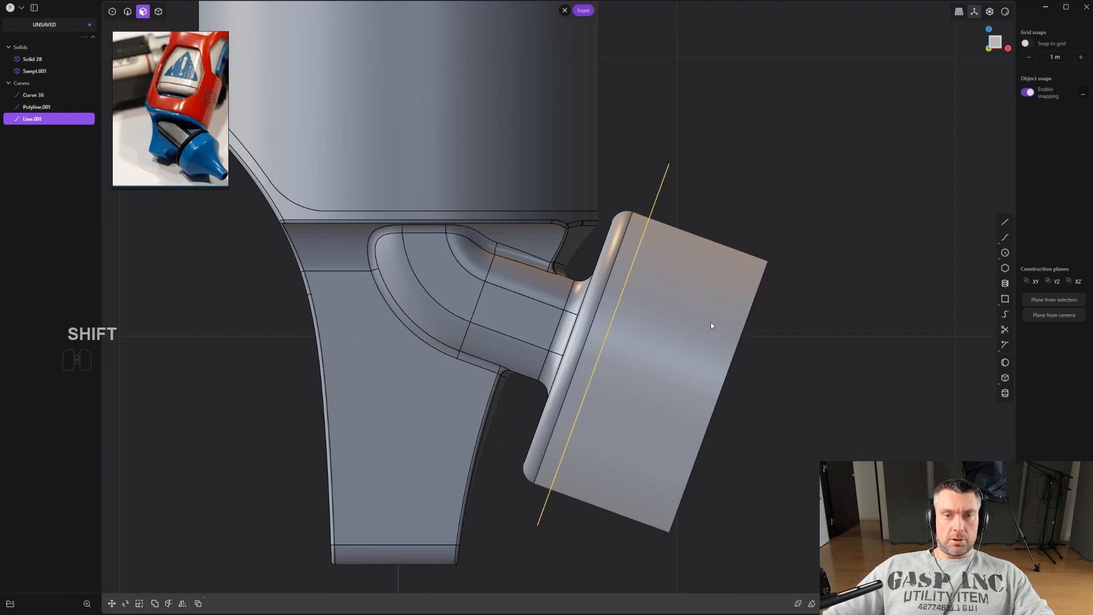
key(g)
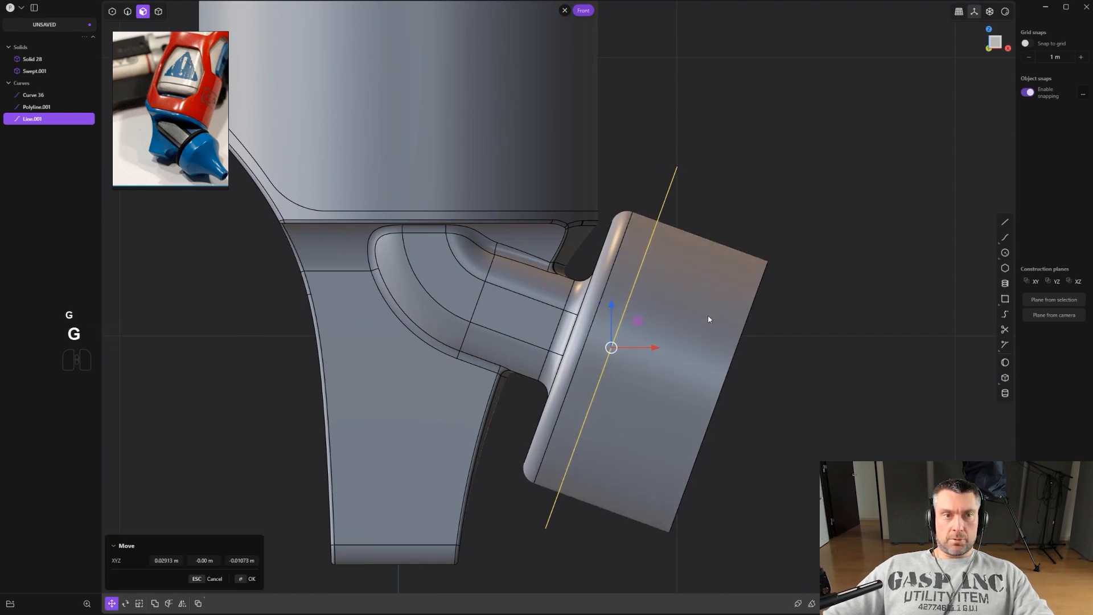
click(768, 352)
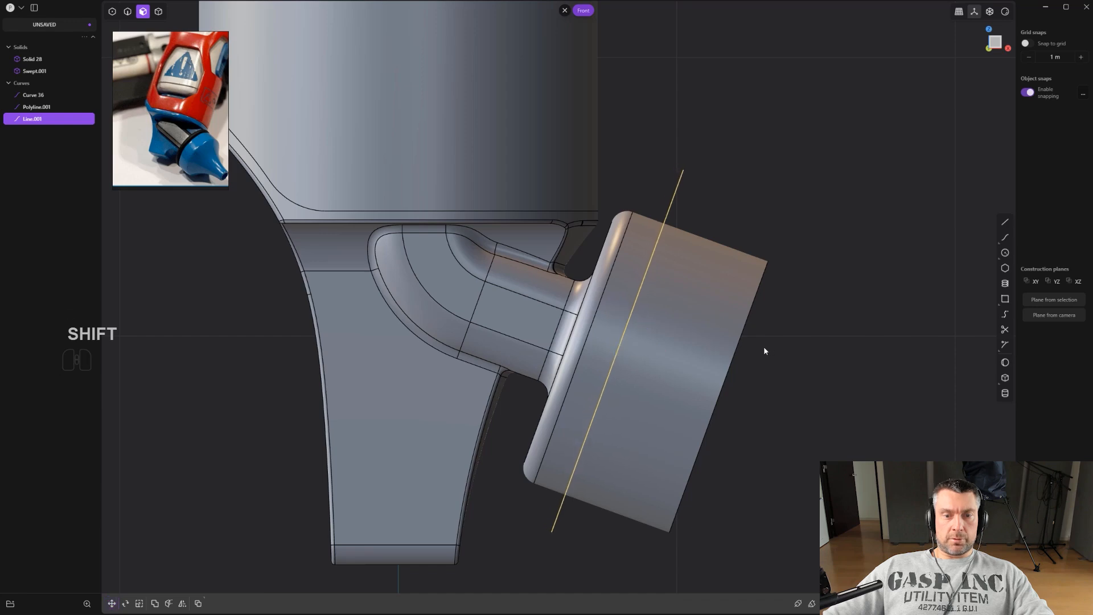
scroll(752, 356, down, 2)
key(c)
middle_drag(740, 364, 761, 383)
key(x)
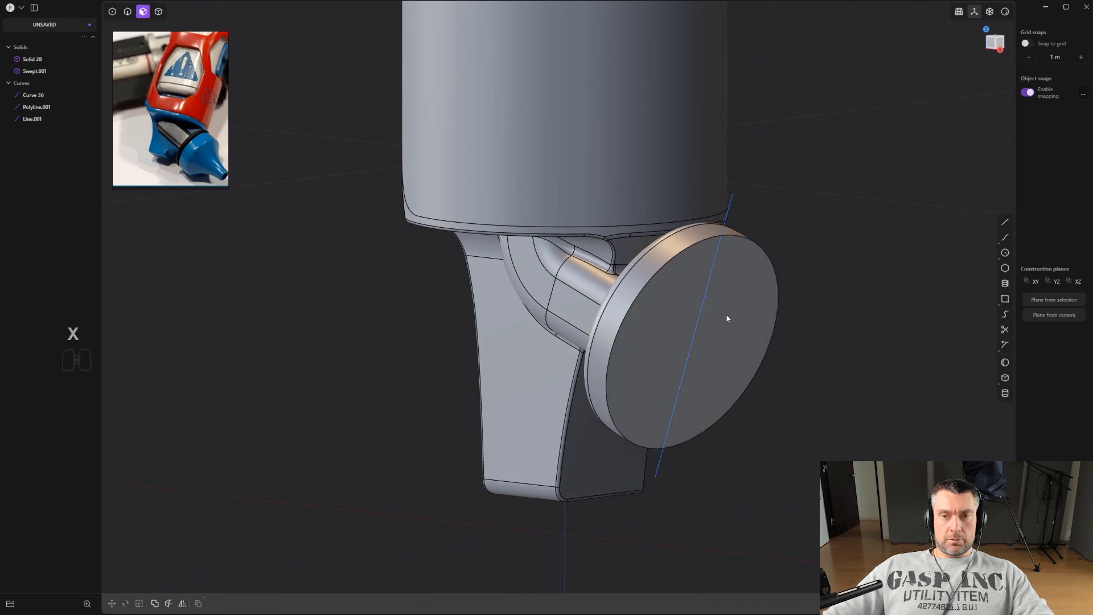
Duplicate the cap's circular front edge as a separate curve.
key(2)
click(720, 241)
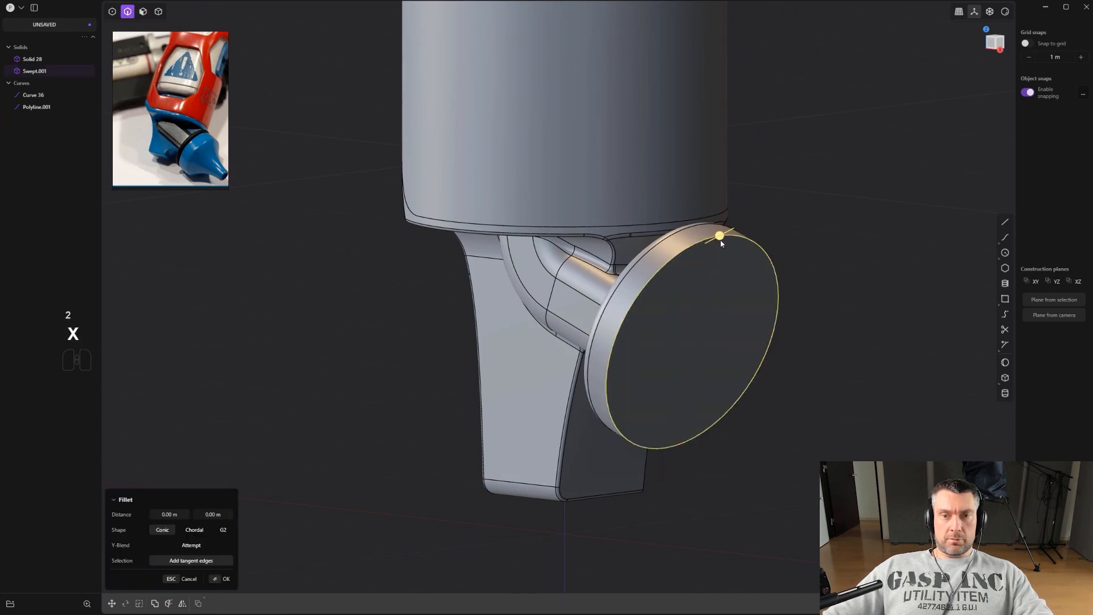
scroll(758, 305, down, 3)
key(shift+d)
right_click(777, 341)
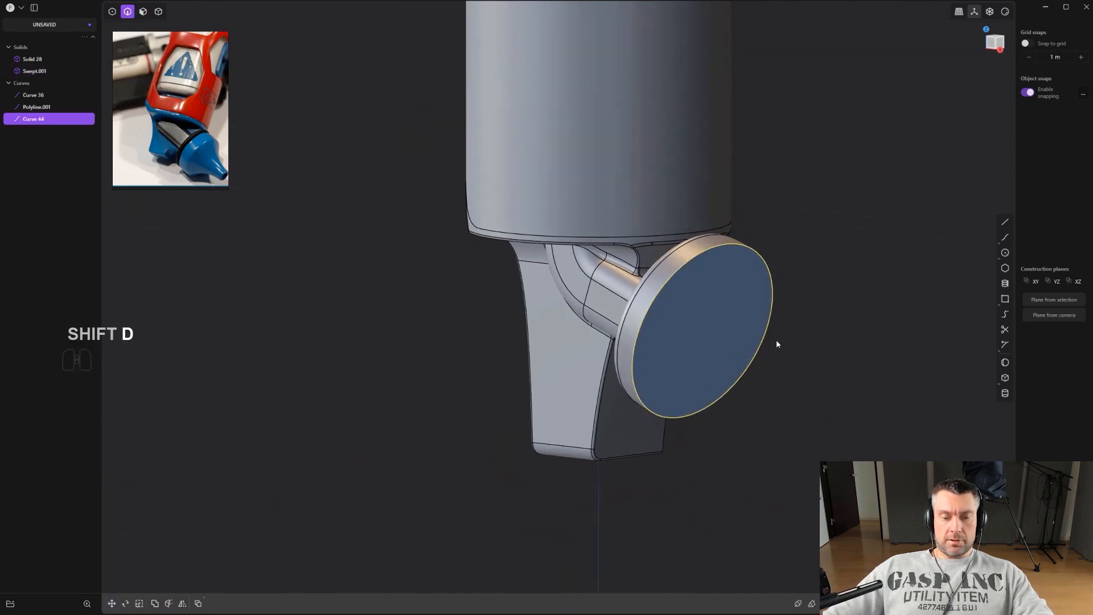
Move the duplicated circle out in front of the cap.
key(g)
key(v)
click(703, 331)
shift+middle_drag(703, 331, 624, 309)
drag(654, 324, 740, 392)
Scale the duplicated circle down to about 0.26 of its size in front of the cap.
key(s)
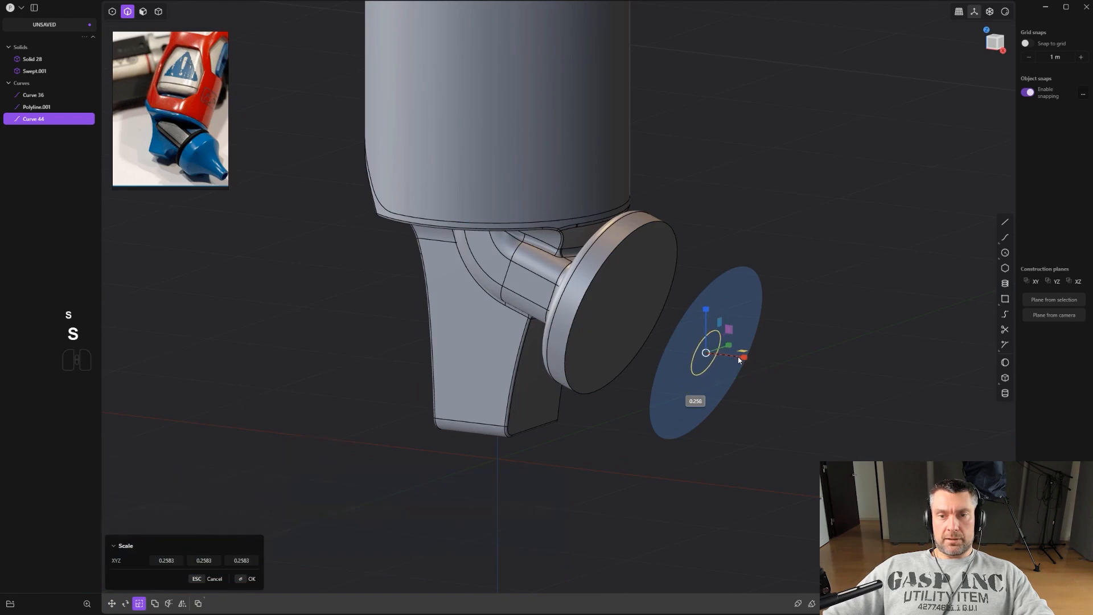
click(735, 357)
key(g)
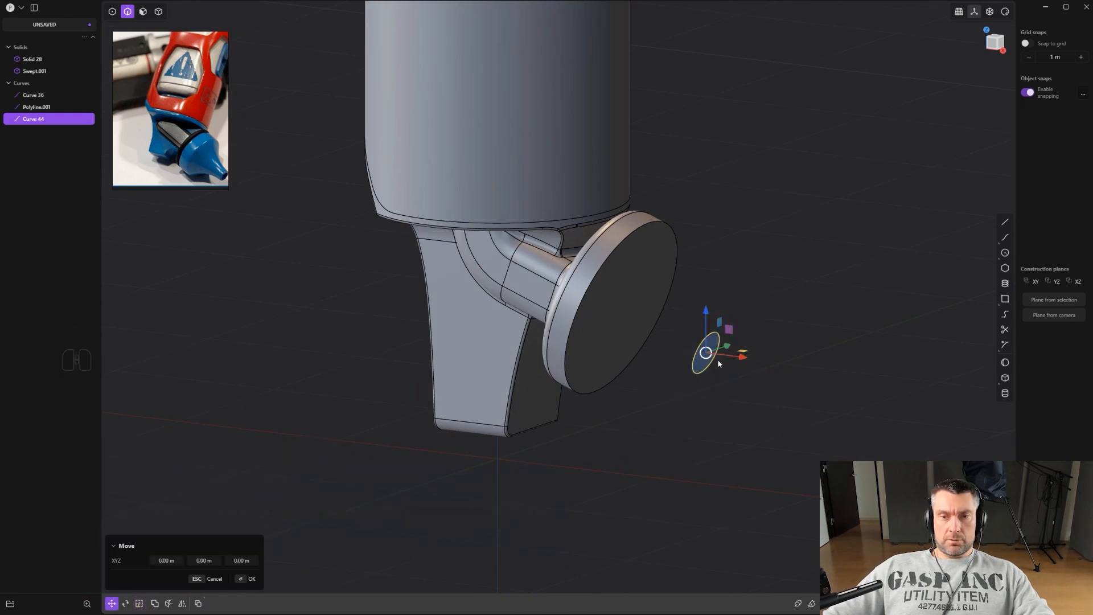
key(c)
key(v)
key(g)
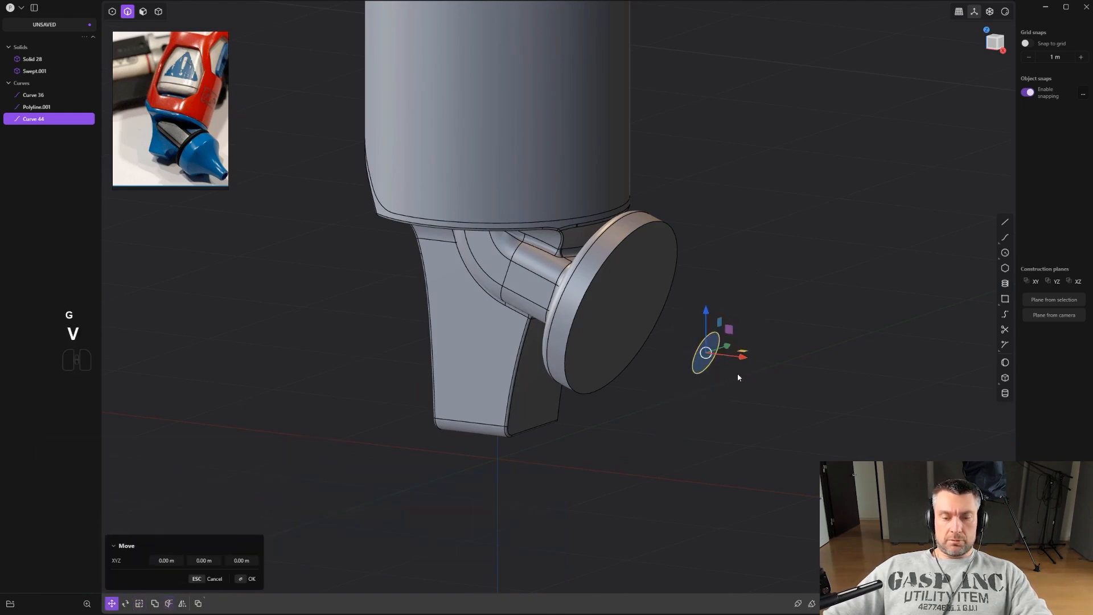
drag(671, 335, 689, 349)
middle_drag(735, 343, 664, 296)
right_click(832, 253)
scroll(827, 254, up, 1)
shift+middle_drag(737, 305, 729, 279)
mouse_move(690, 326)
middle_down()
mouse_move(716, 338)
mouse_move(708, 314)
middle_up()
shift+middle_drag(708, 315, 743, 254)
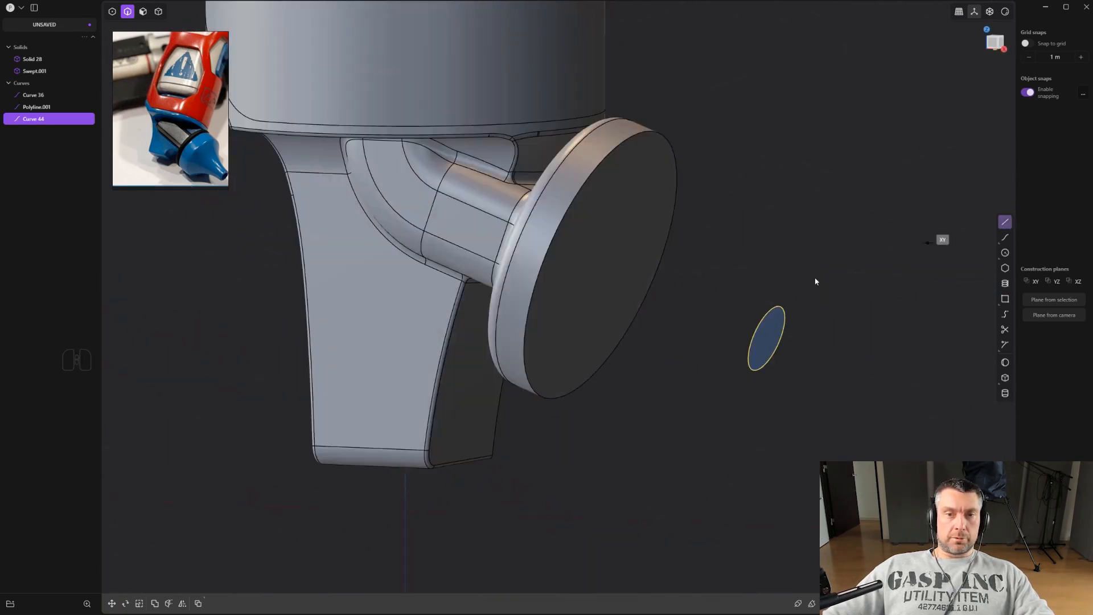
click(751, 350)
mouse_move(750, 314)
middle_down()
mouse_move(749, 266)
mouse_move(758, 297)
middle_up()
alt+drag(759, 297, 794, 307)
scroll(765, 336, up, 1)
right_click(764, 335)
scroll(726, 363, up, 1)
key(ctrl+z)
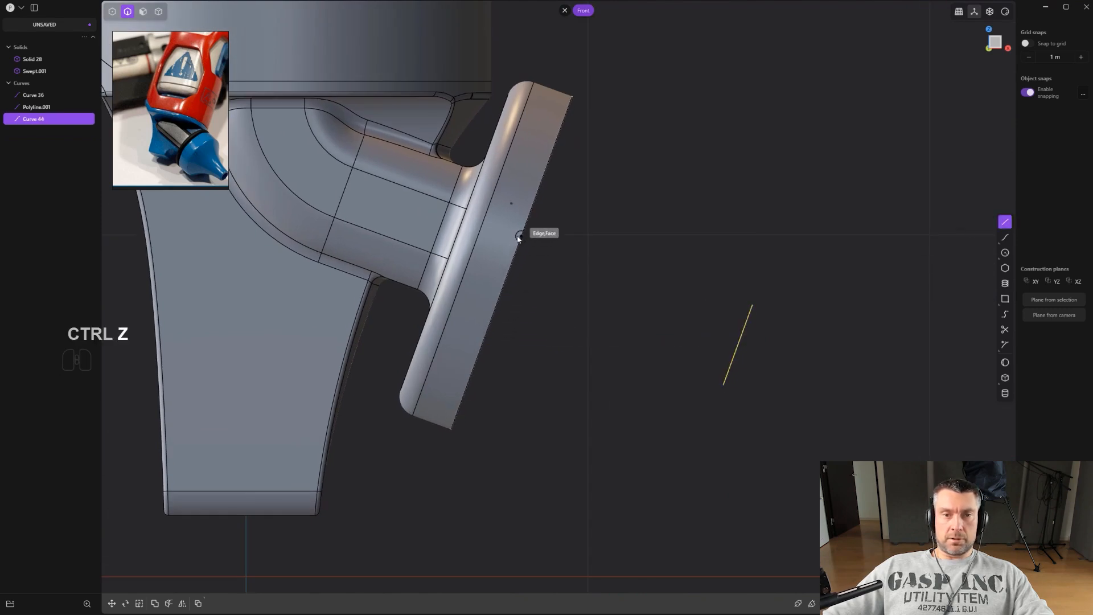
Draw a line from the cap's front face edge to the edge of the small circle.
click(738, 345)
scroll(712, 330, up, 2)
middle_drag(683, 319, 589, 411)
key(g)
key(ctrl)
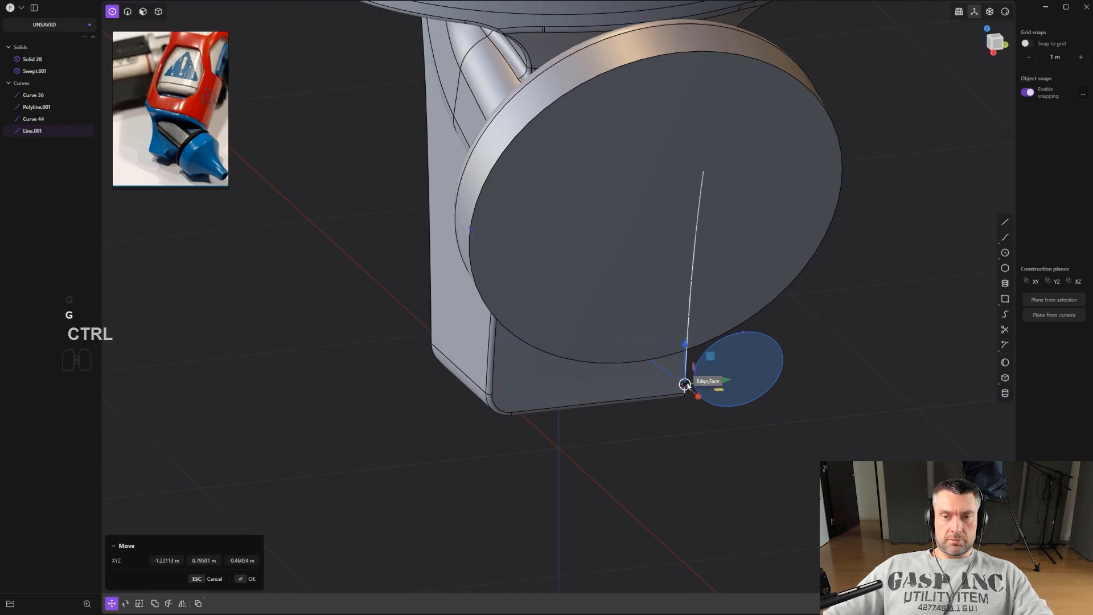
alt+middle_drag(682, 375, 719, 366)
scroll(719, 366, up, 1)
right_click(704, 348)
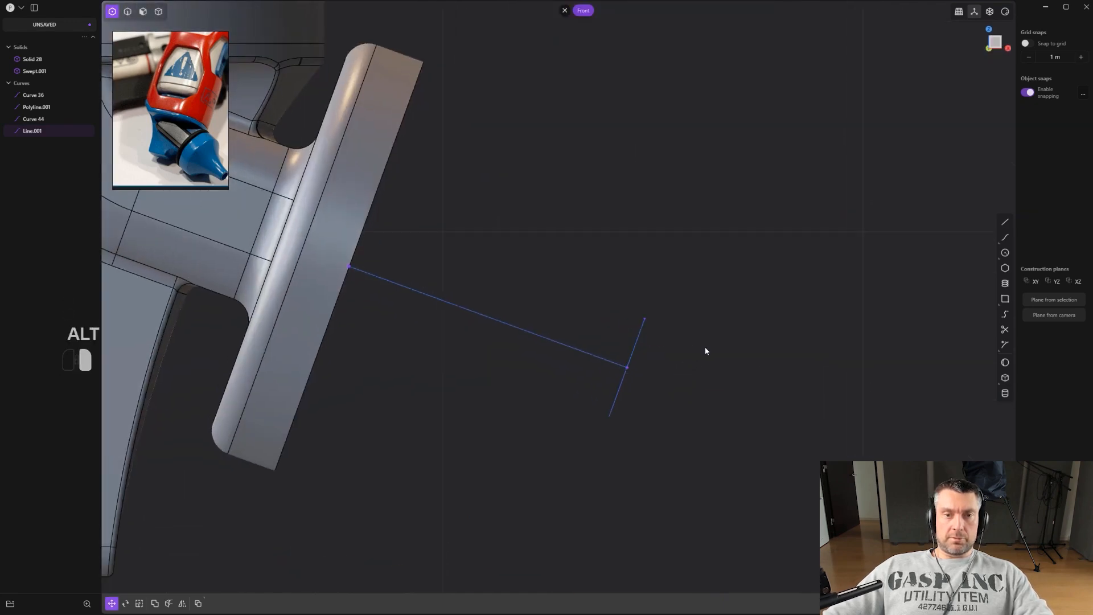
Add points to the line and pull its middle point to bow it into a concave profile curve.
scroll(643, 339, up, 1)
middle_drag(593, 305, 521, 331)
shift+middle_drag(576, 277, 452, 382)
key(shift+s)
middle_drag(578, 378, 529, 390)
alt+middle_drag(571, 353, 587, 378)
shift+middle_drag(546, 431, 597, 402)
shift+middle_drag(597, 402, 577, 245)
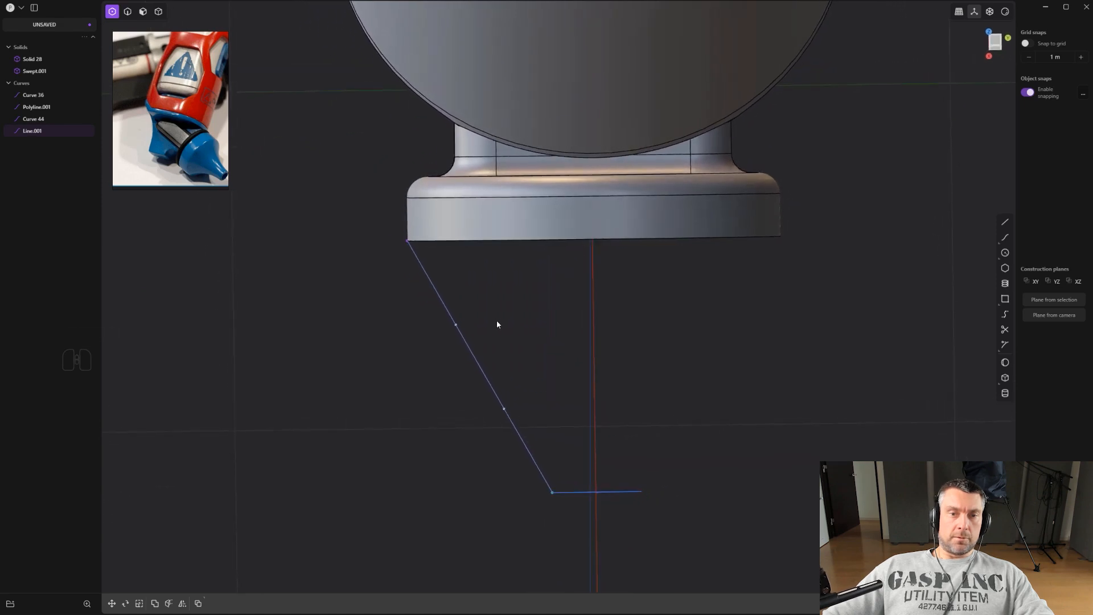
key(g)
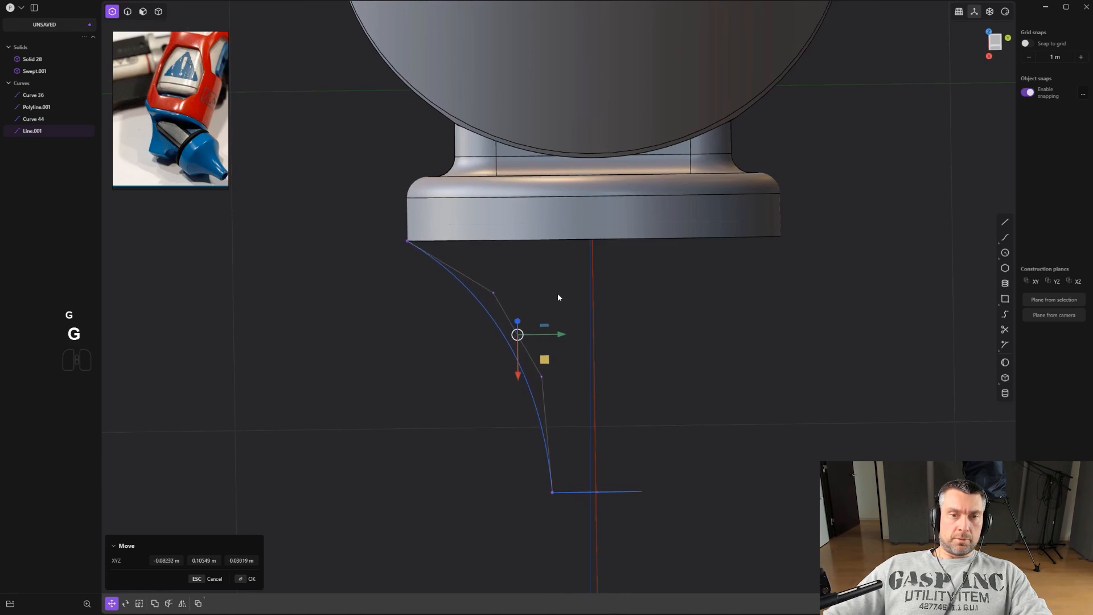
click(559, 290)
middle_drag(559, 289, 600, 351)
click(629, 294)
Revolve the profile curve around the cap's axis to form a flared funnel-shaped tip.
key(2)
scroll(597, 353, up, 2)
click(593, 356)
scroll(592, 356, up, 2)
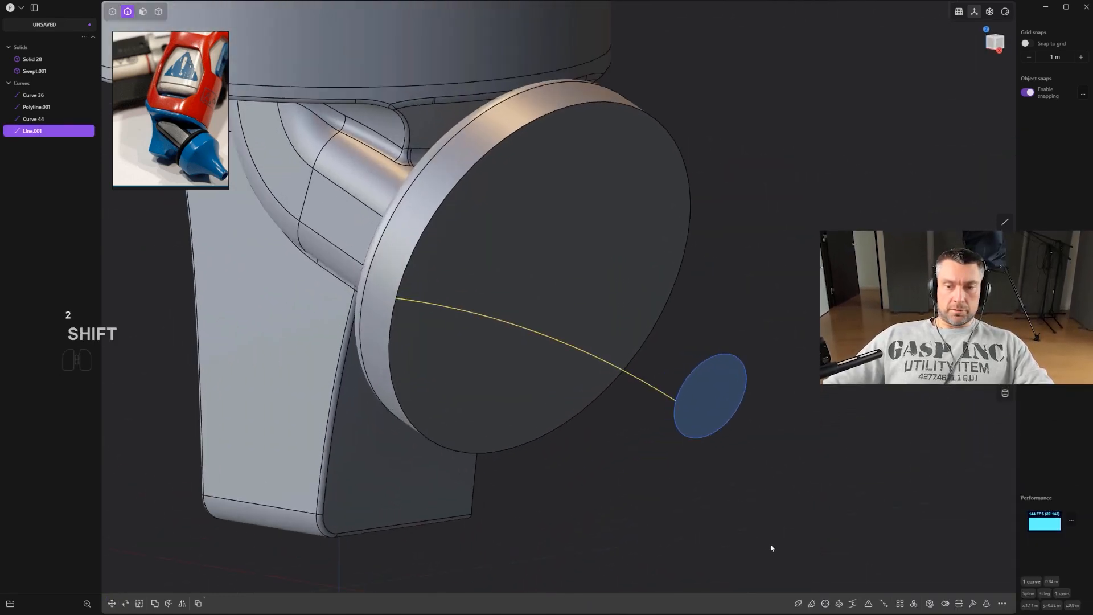
click(825, 604)
middle_drag(593, 330, 605, 333)
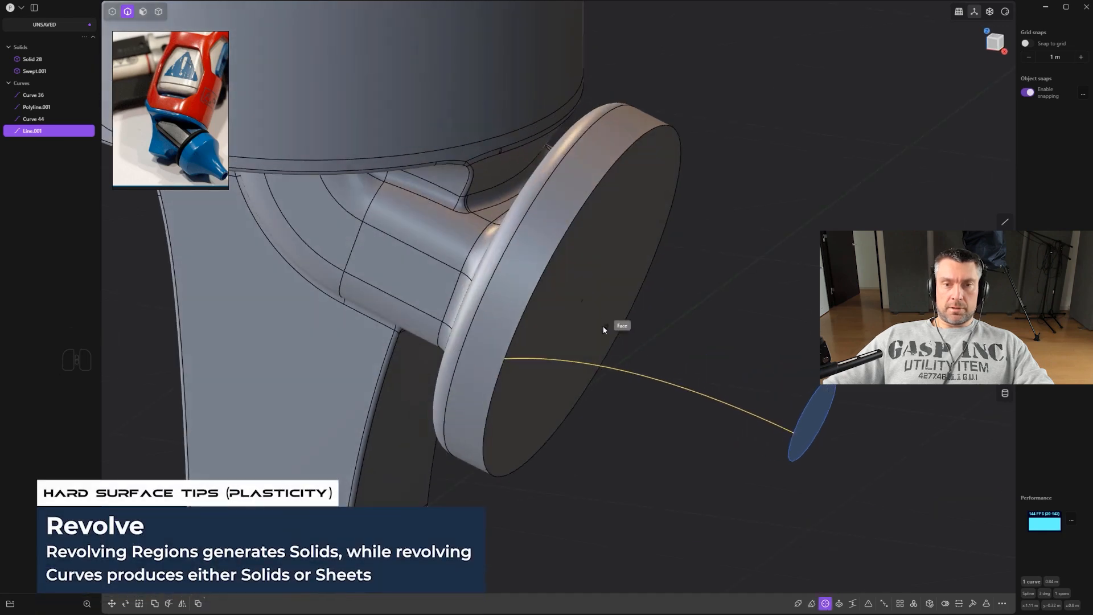
click(581, 302)
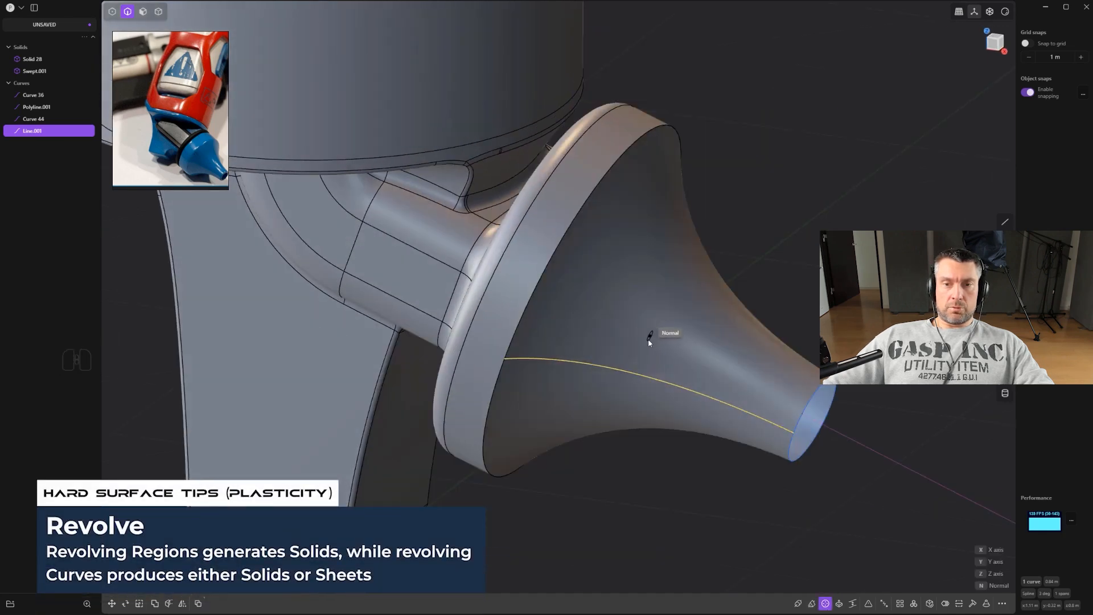
click(648, 343)
middle_drag(630, 390, 780, 334)
scroll(696, 294, up, 2)
click(794, 285)
key(4)
click(578, 220)
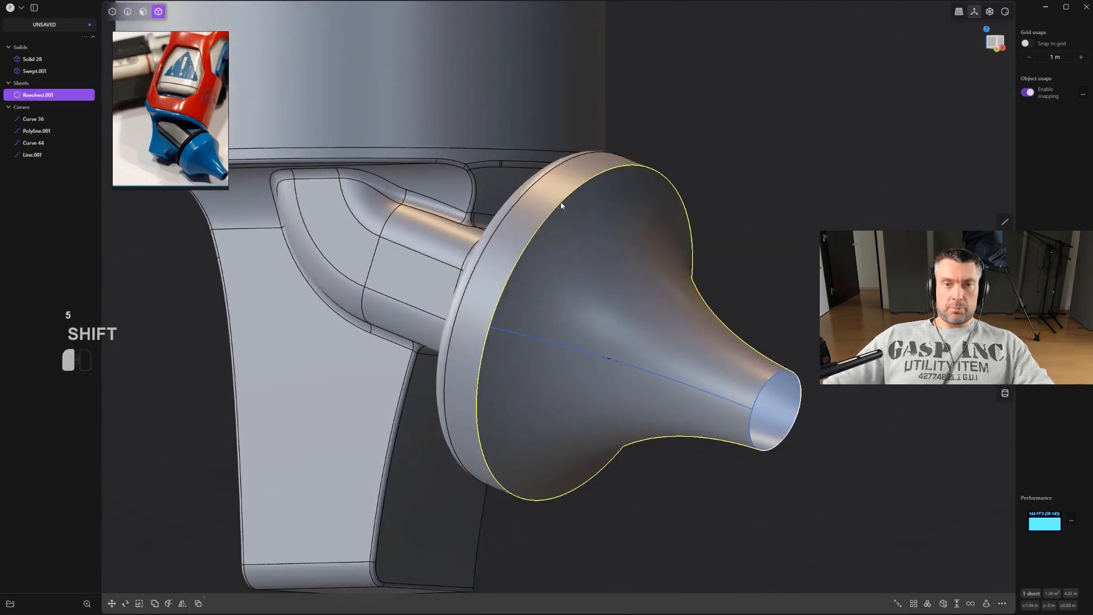
shift+click(562, 232)
key(q)
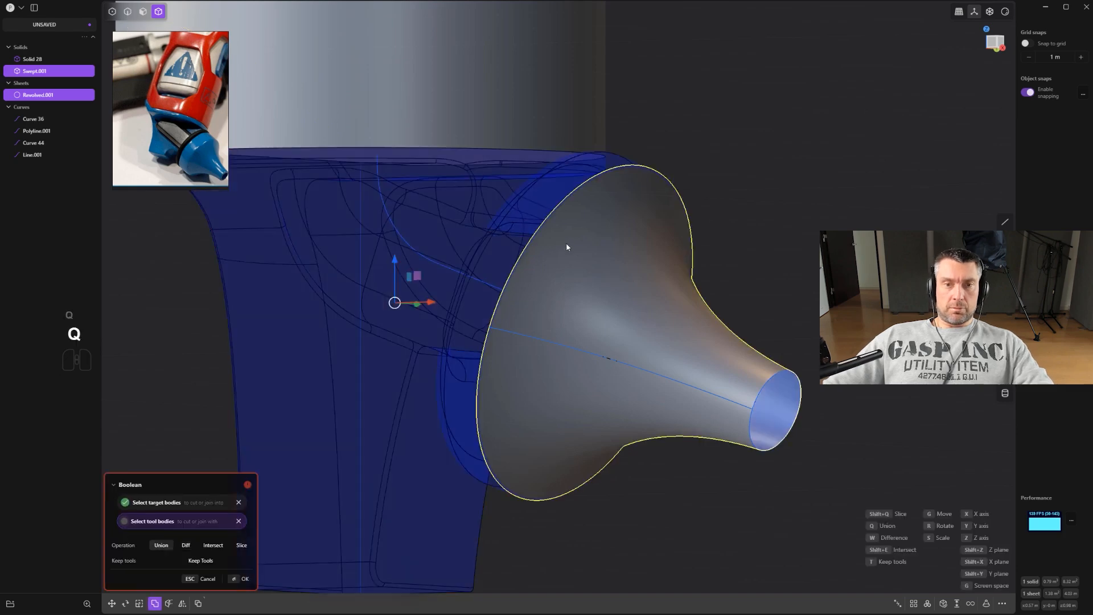
right_click(787, 253)
click(787, 253)
click(744, 356)
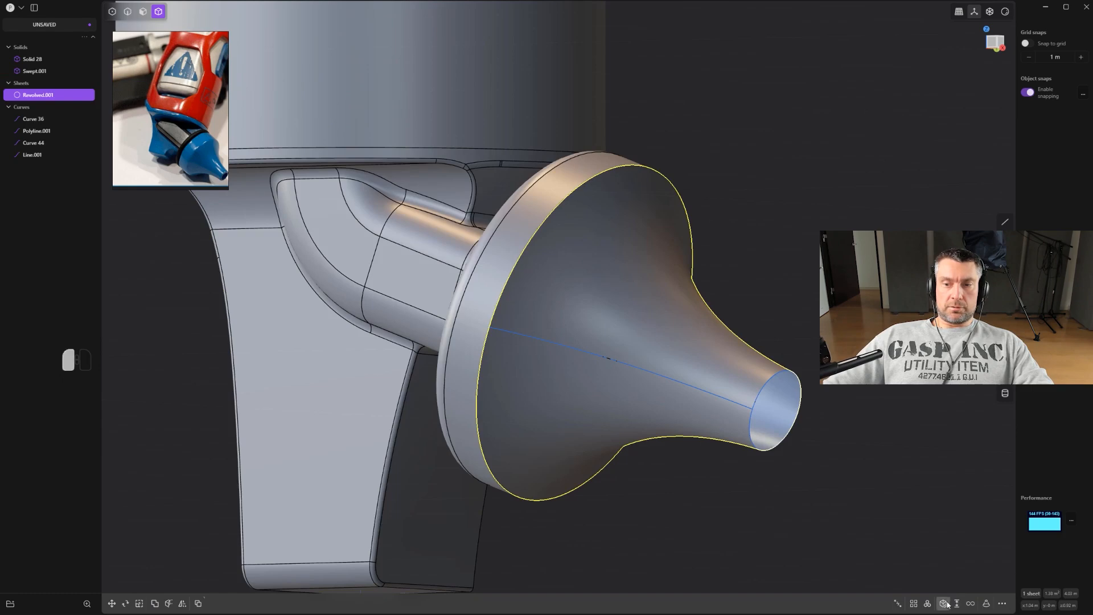
Close the revolved sheet into a solid and union it with the cap cylinder.
click(946, 603)
shift+click(545, 219)
key(w)
key(q)
key(q)
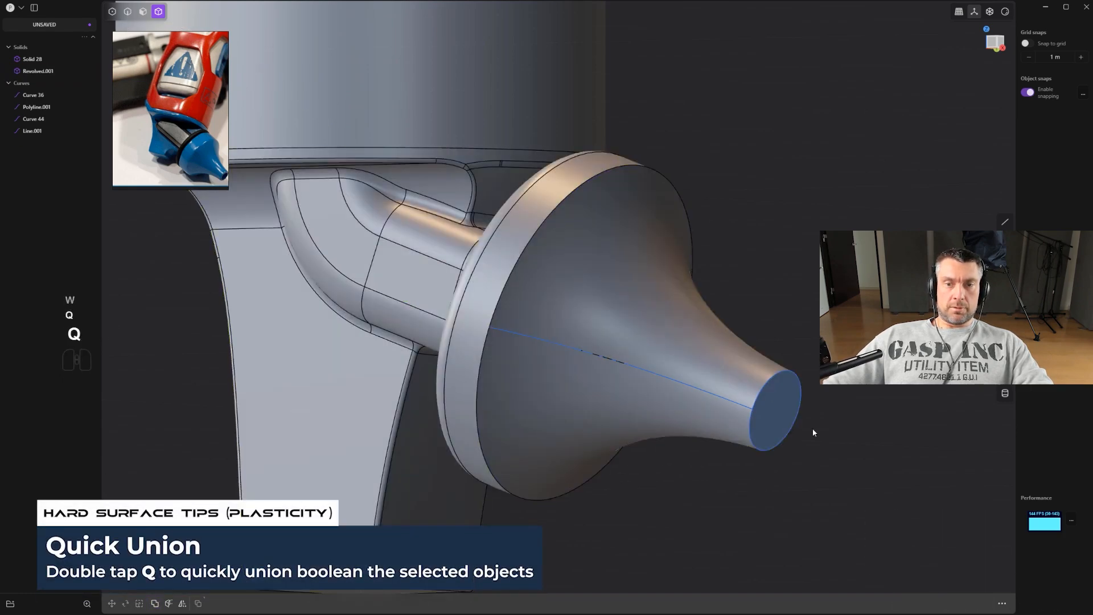
Delete the profile line and the small circle curve.
key(2)
key(x)
scroll(690, 388, up, 2)
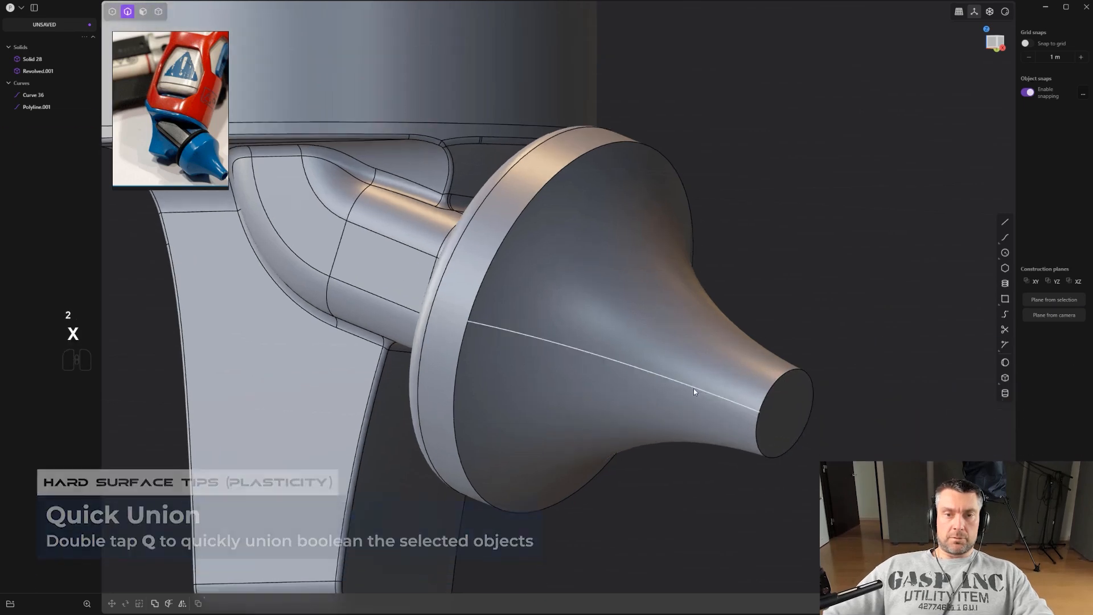
Offset the tip's end face inward into a ring and push the inner face in to hollow the tip.
drag(523, 215, 520, 206)
middle_drag(520, 206, 503, 204)
key(3)
click(728, 368)
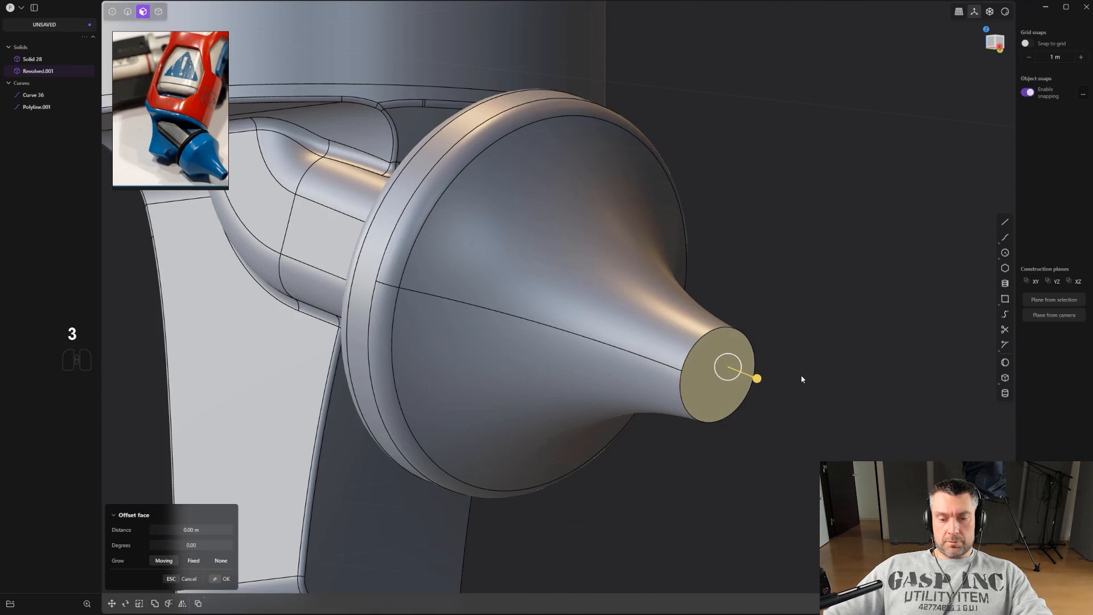
key(o)
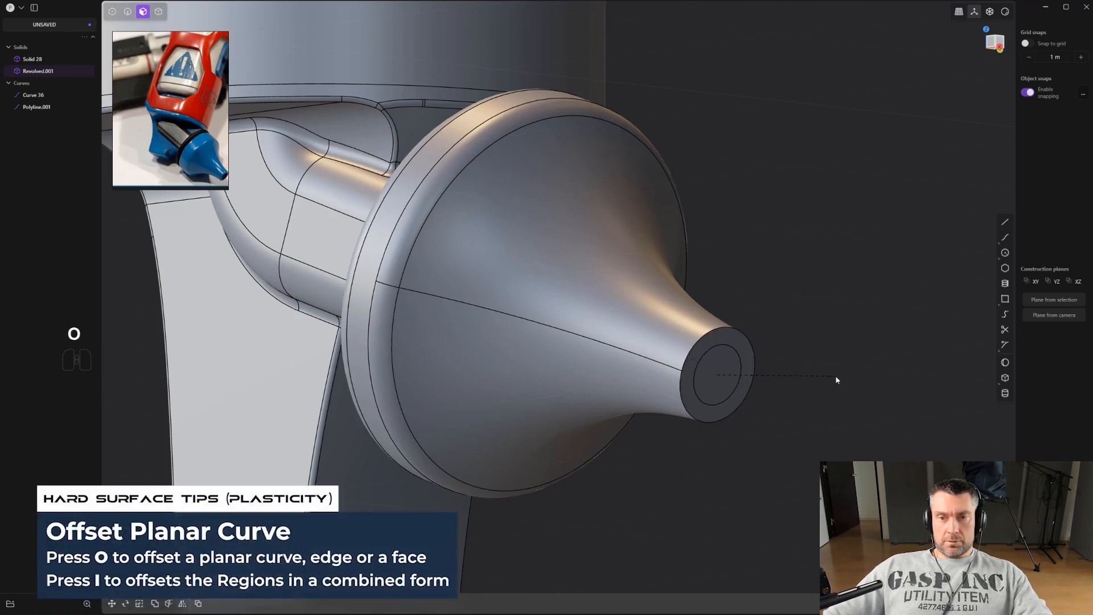
click(831, 378)
click(720, 368)
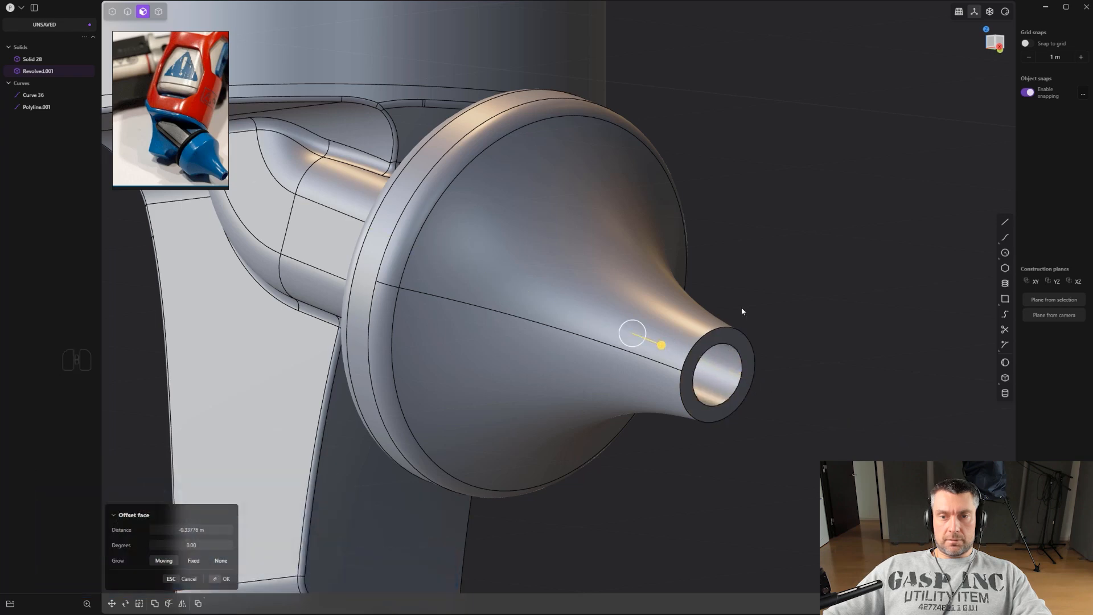
Fillet the outer rim edge of the hollow tip.
key(2)
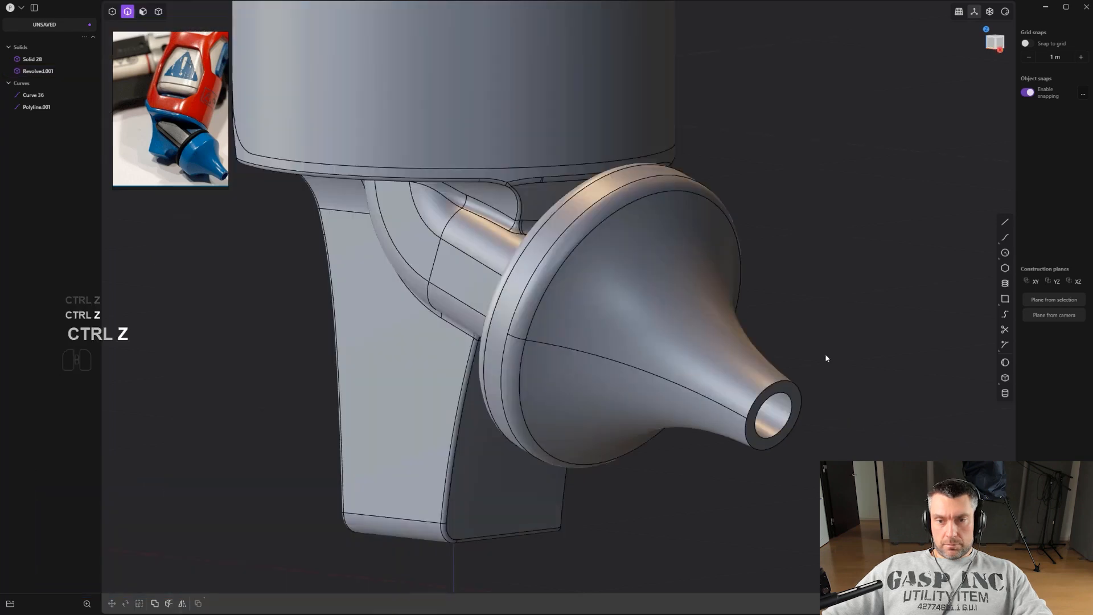
scroll(825, 358, up, 1)
shift+middle_drag(775, 322, 623, 239)
scroll(632, 251, up, 3)
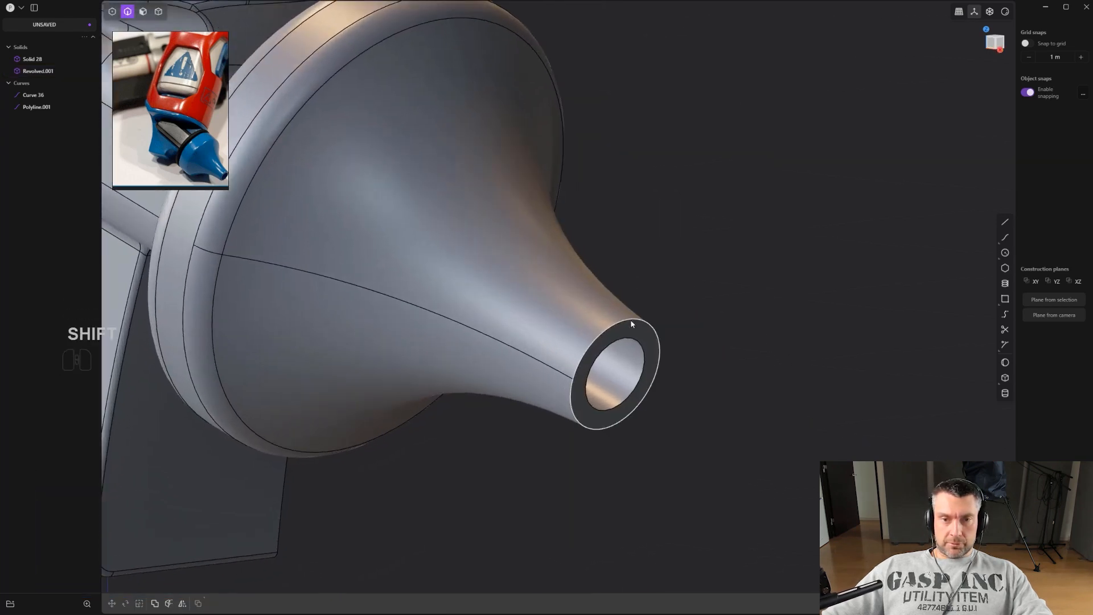
click(626, 321)
key(f)
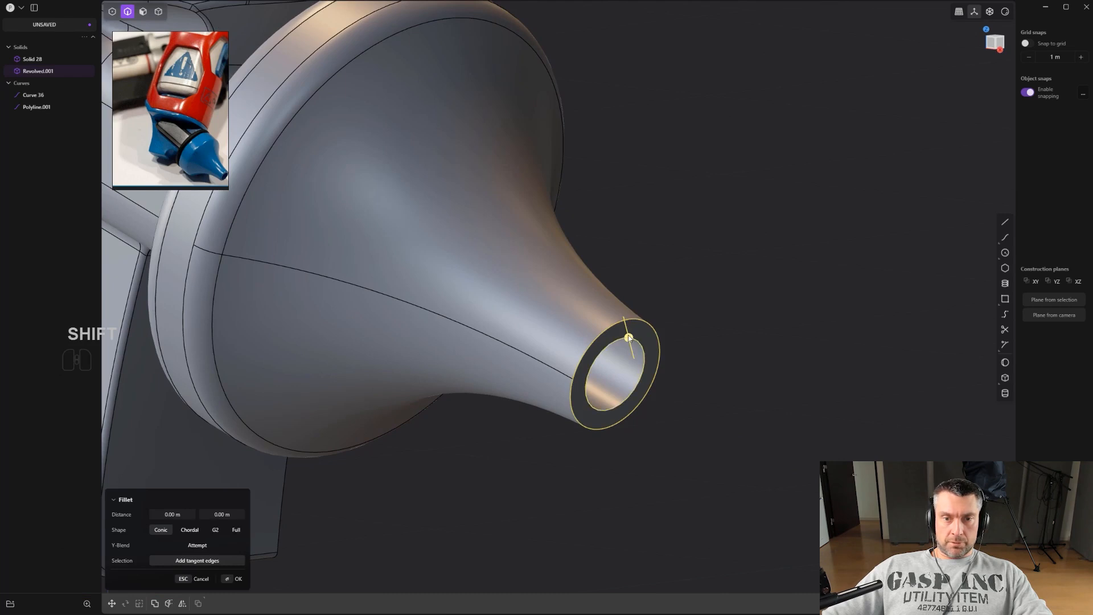
drag(629, 337, 637, 341)
right_drag(637, 341, 639, 239)
key(Return)
scroll(661, 333, down, 3)
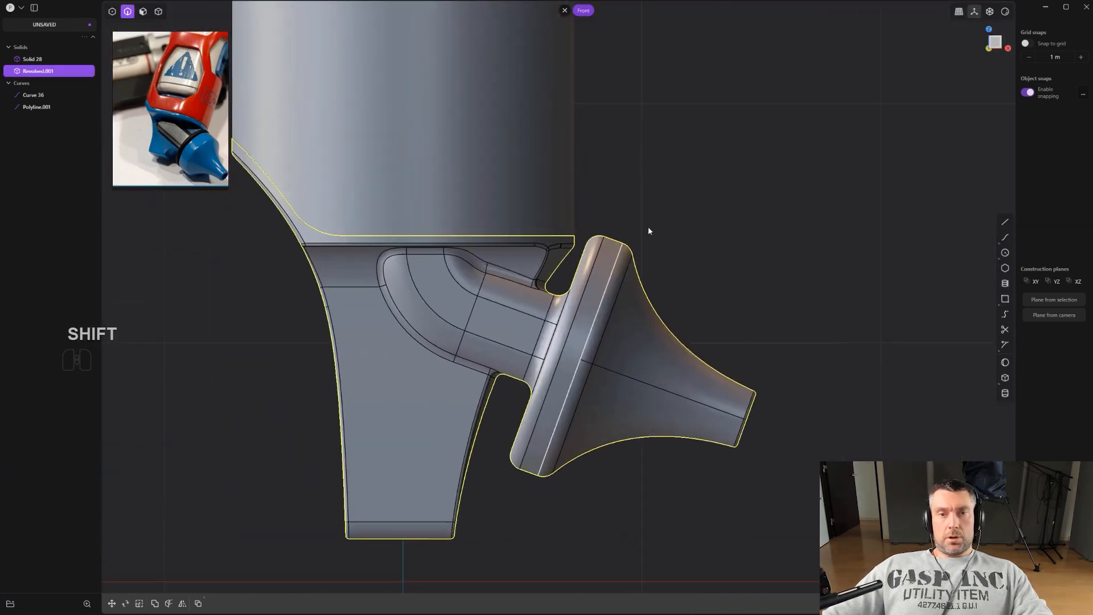
Fillet the lower rim edge of the upper body cylinder by about 0.01 m.
shift+right_drag(476, 193, 644, 303)
key(2)
click(643, 308)
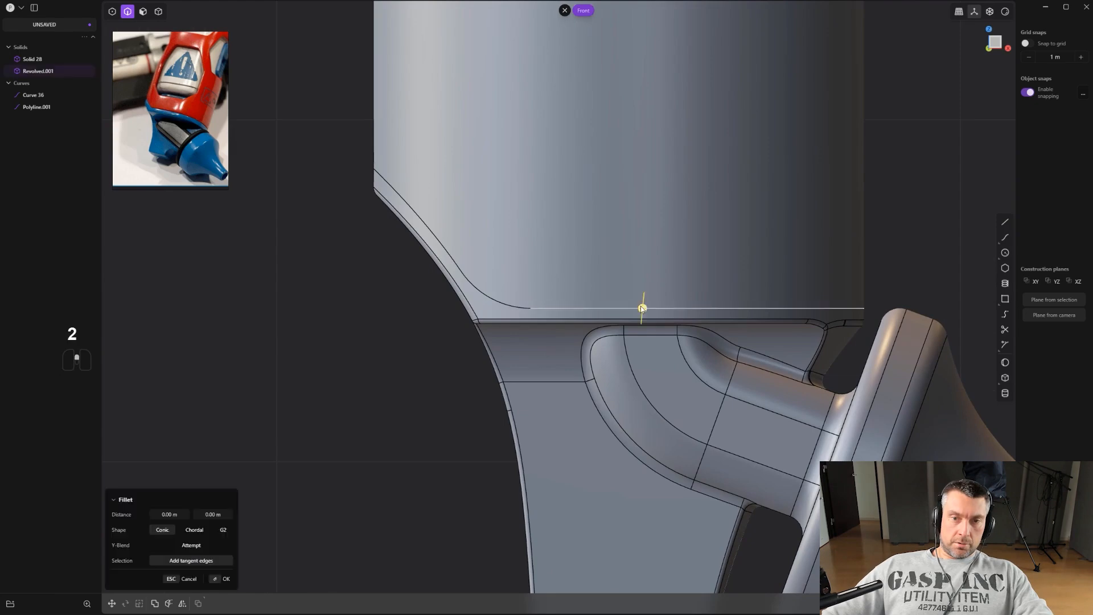
scroll(647, 309, up, 2)
key(f)
scroll(648, 309, down, 2)
shift+right_drag(781, 312, 653, 352)
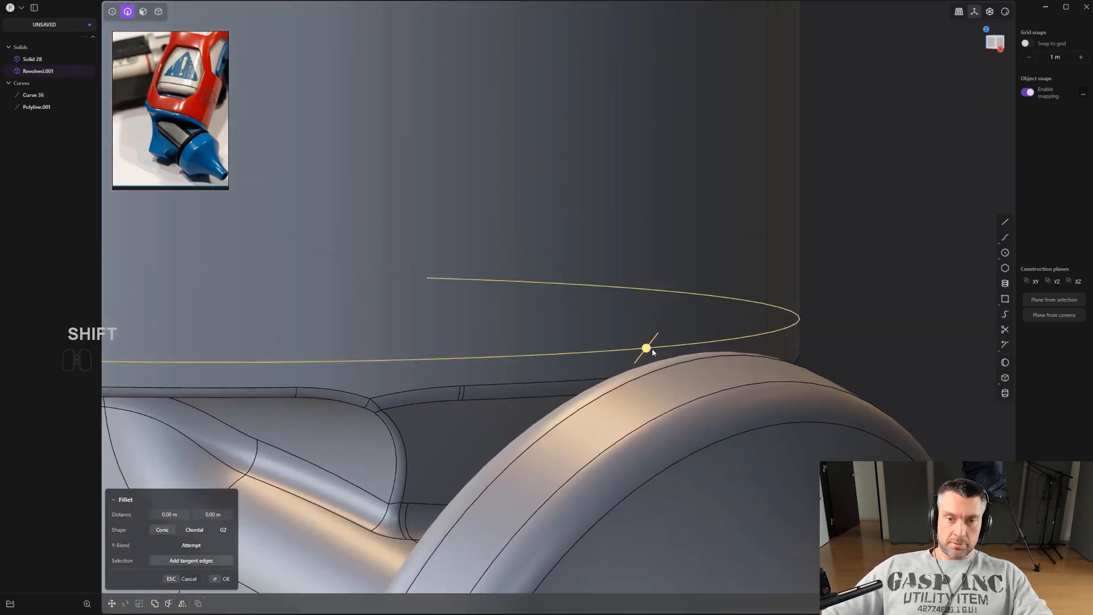
shift+drag(650, 346, 653, 347)
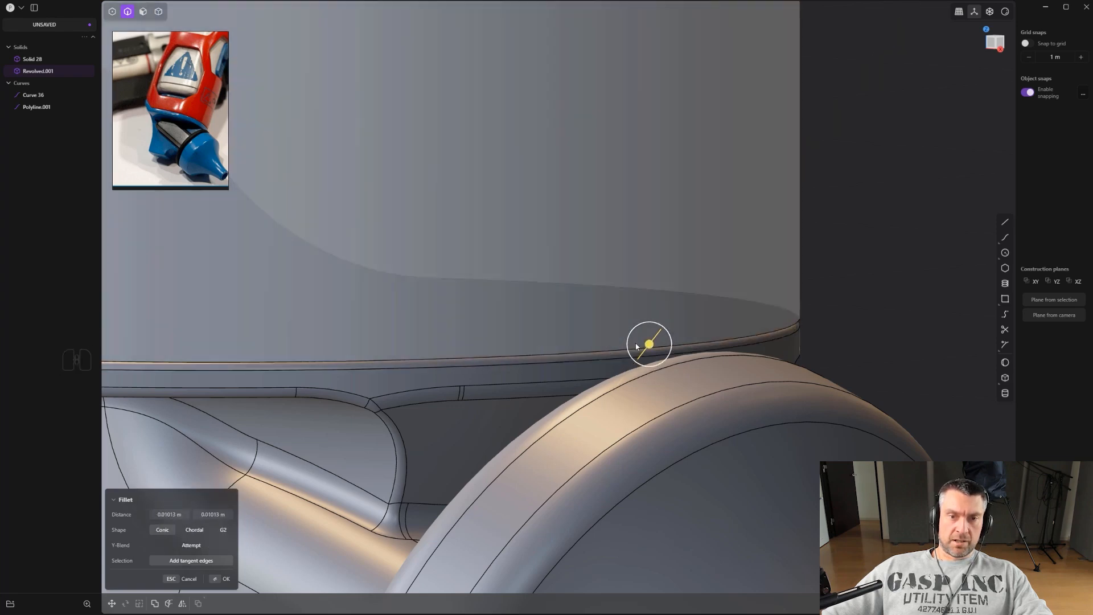
scroll(489, 339, down, 2)
shift+right_drag(490, 339, 883, 297)
right_click(882, 297)
Fillet the curved seam edge where the body flares into the lower part.
right_drag(637, 319, 828, 412)
scroll(648, 257, up, 3)
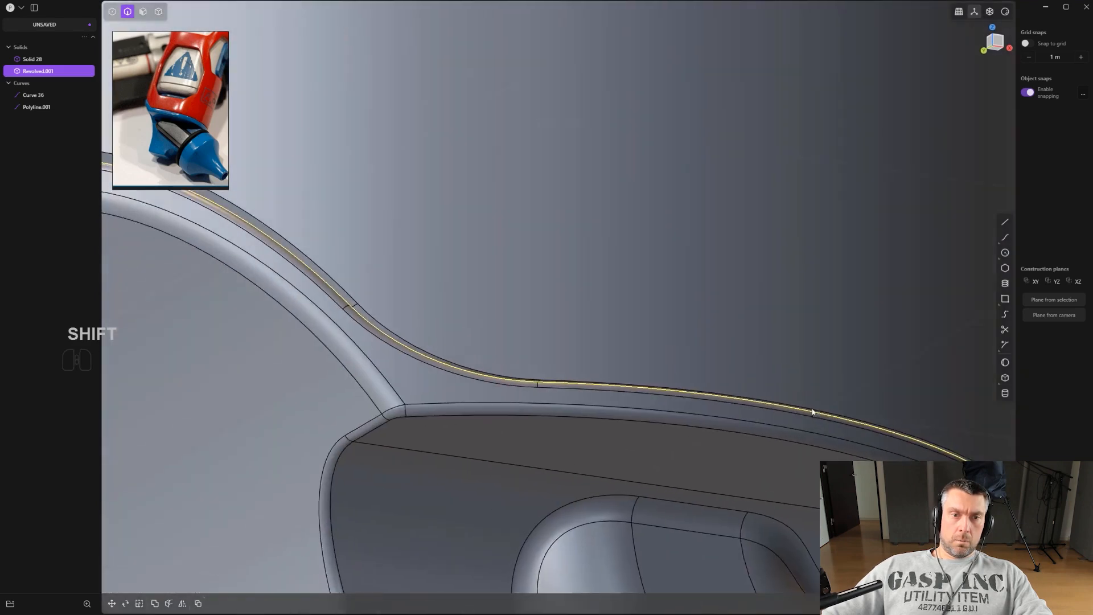
click(507, 371)
key(f)
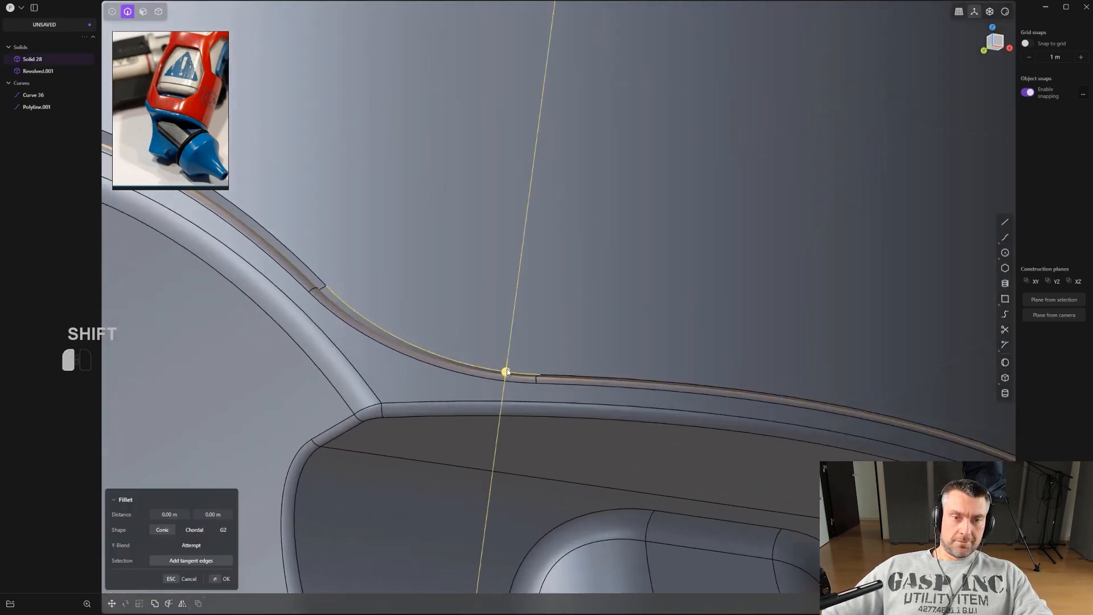
alt+right_drag(569, 386, 565, 253)
scroll(664, 380, down, 4)
scroll(563, 249, down, 1)
right_click(760, 238)
Mirror the cap solid across the center plane and union the mirrored halves.
key(ctrl+e)
scroll(763, 234, down, 5)
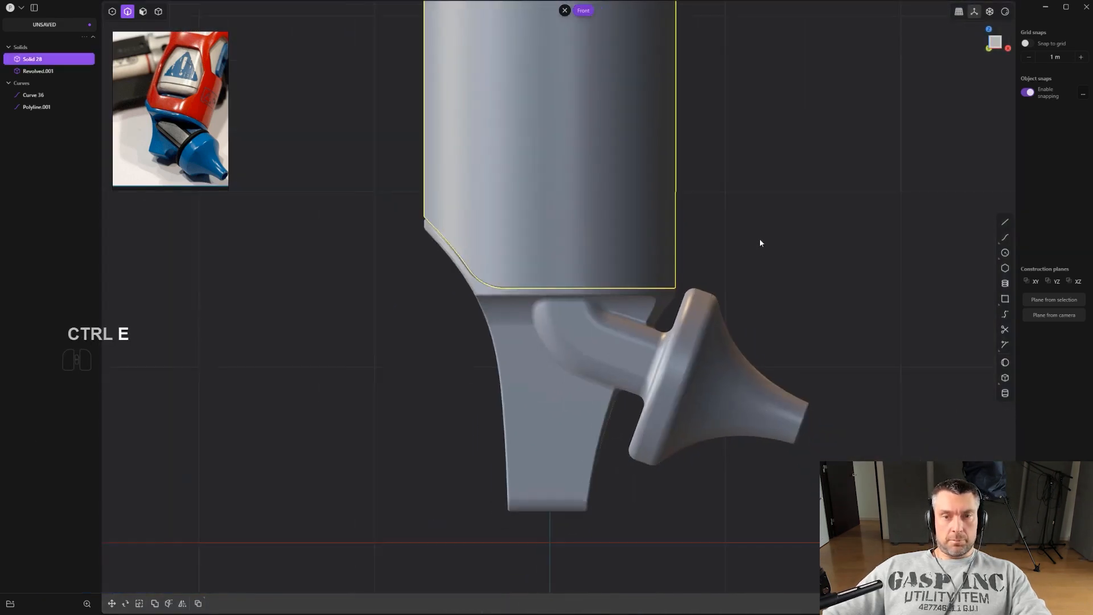
click(780, 220)
middle_drag(762, 221, 710, 292)
scroll(792, 222, up, 2)
click(708, 293)
key(alt+x)
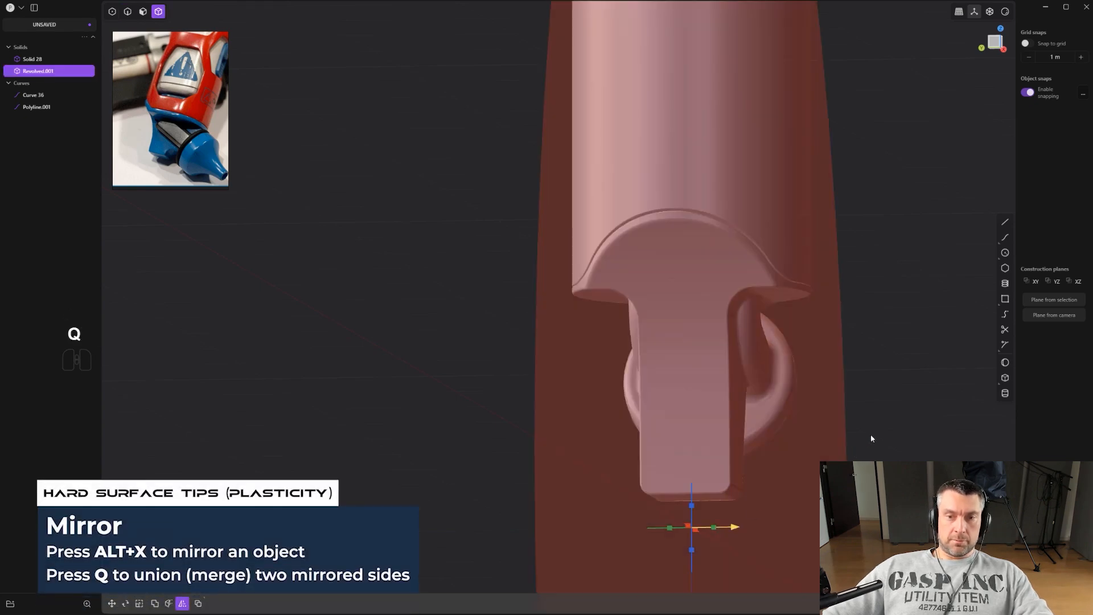
right_click(886, 426)
click(886, 426)
scroll(829, 392, up, 3)
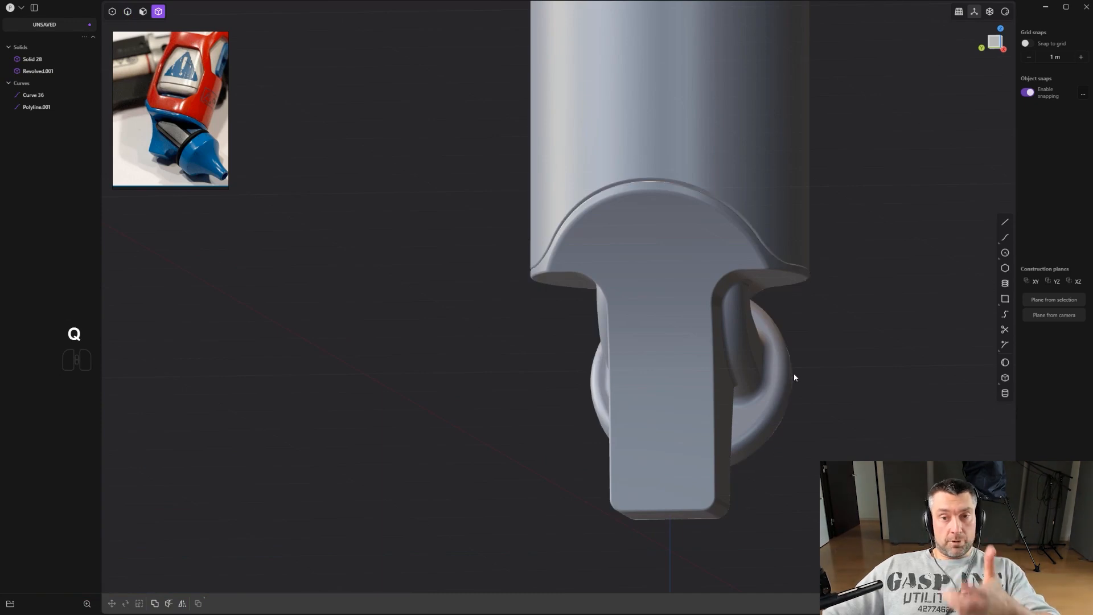
Save the project as a new Plasticity file on the Desktop.
middle_drag(793, 376, 651, 378)
scroll(597, 364, up, 2)
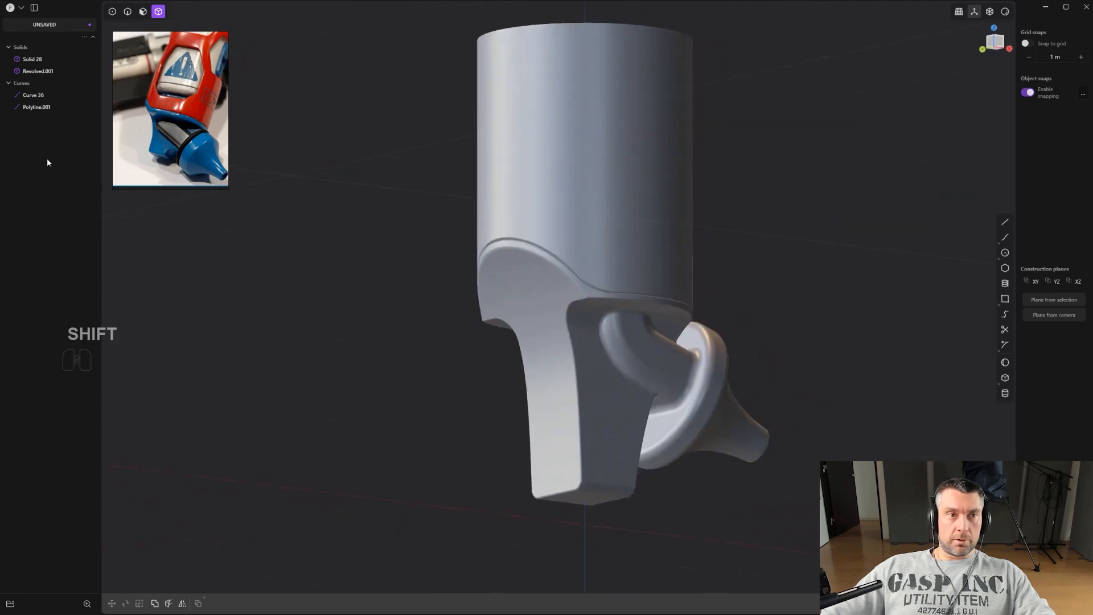
click(9, 9)
click(32, 74)
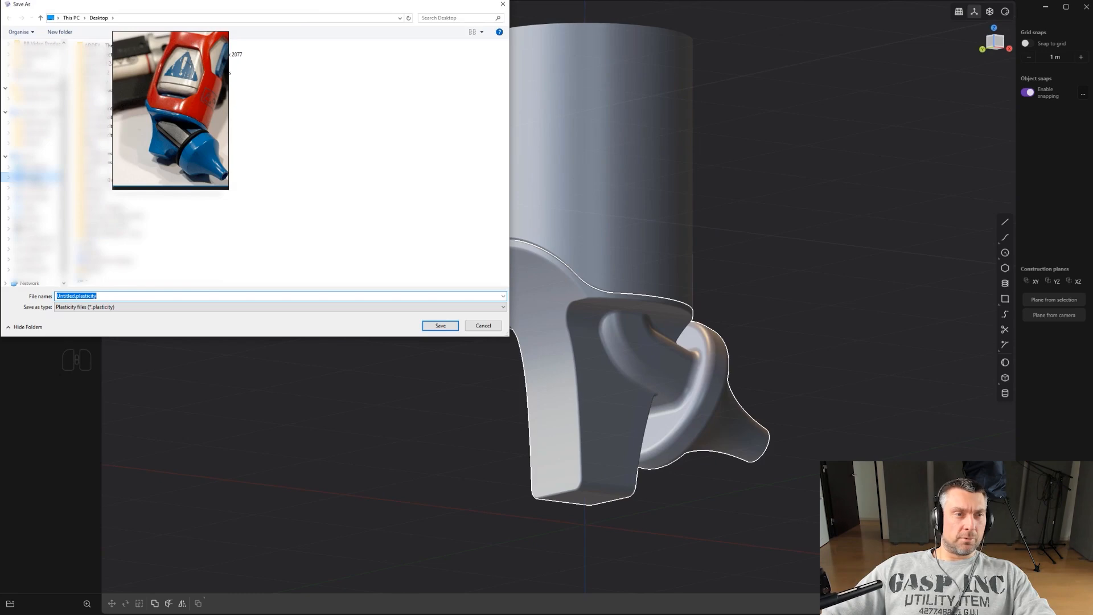
key(ctrl+a)
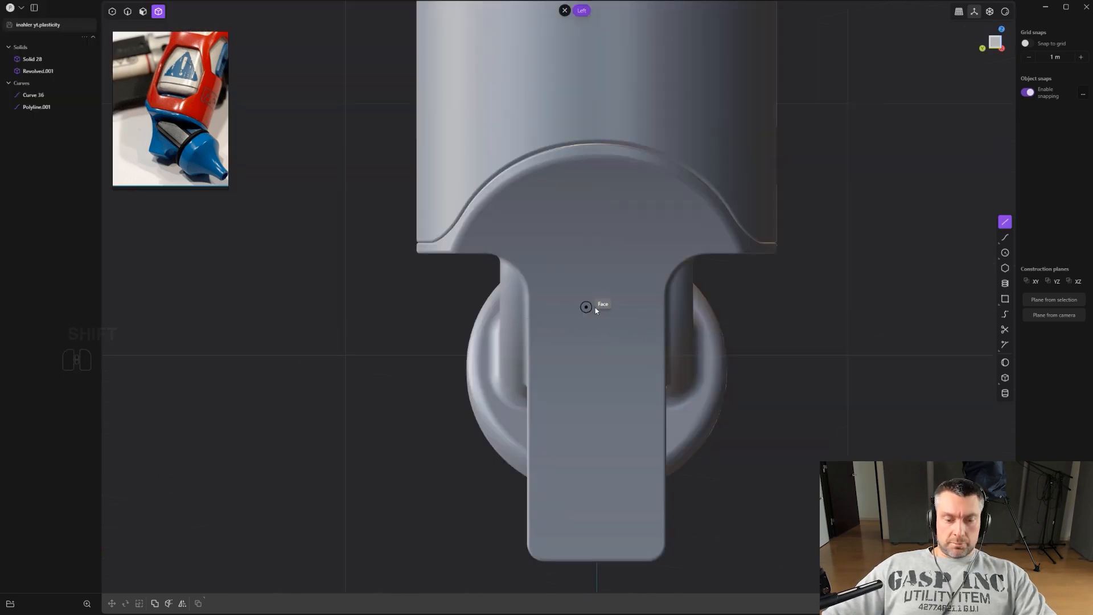
key(ctrl+e)
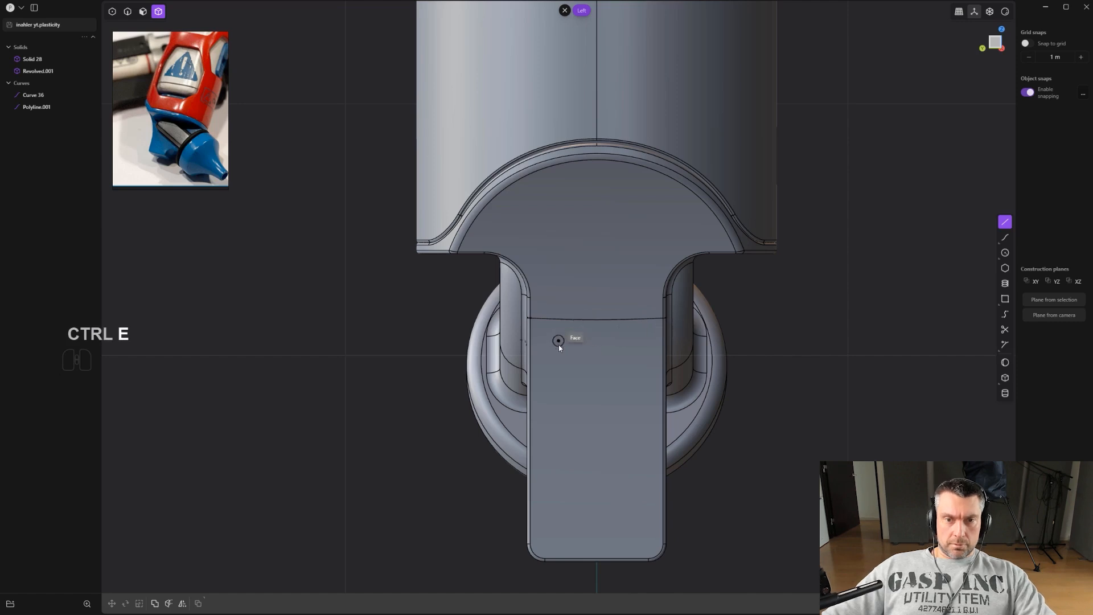
Draw a horizontal line across the front tab face and scale it slightly shorter.
click(535, 343)
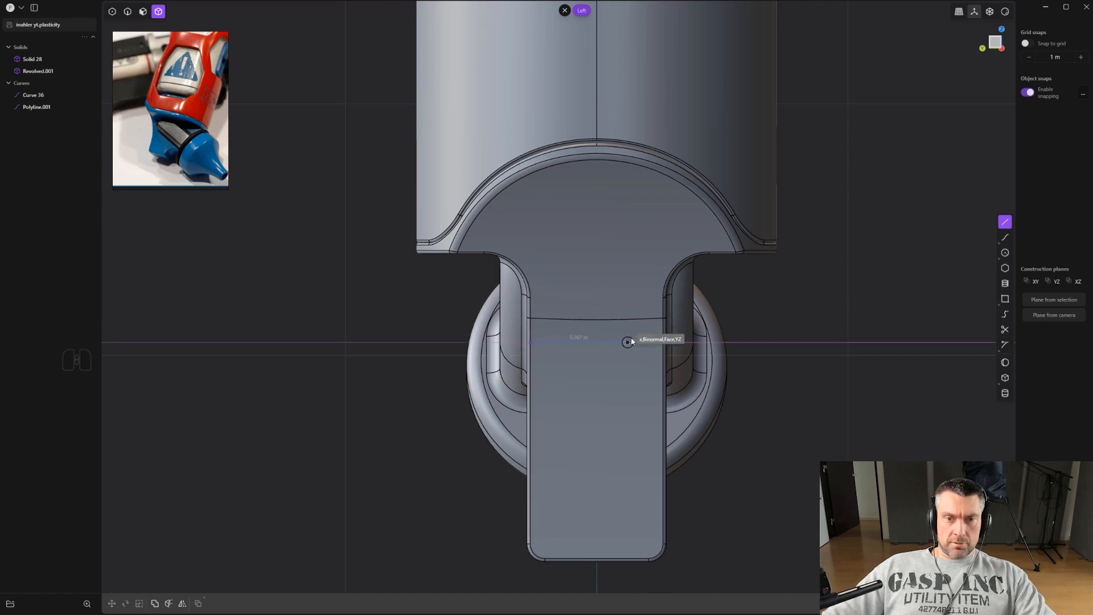
click(663, 342)
scroll(663, 344, down, 2)
middle_drag(796, 368, 781, 361)
key(s)
key(x)
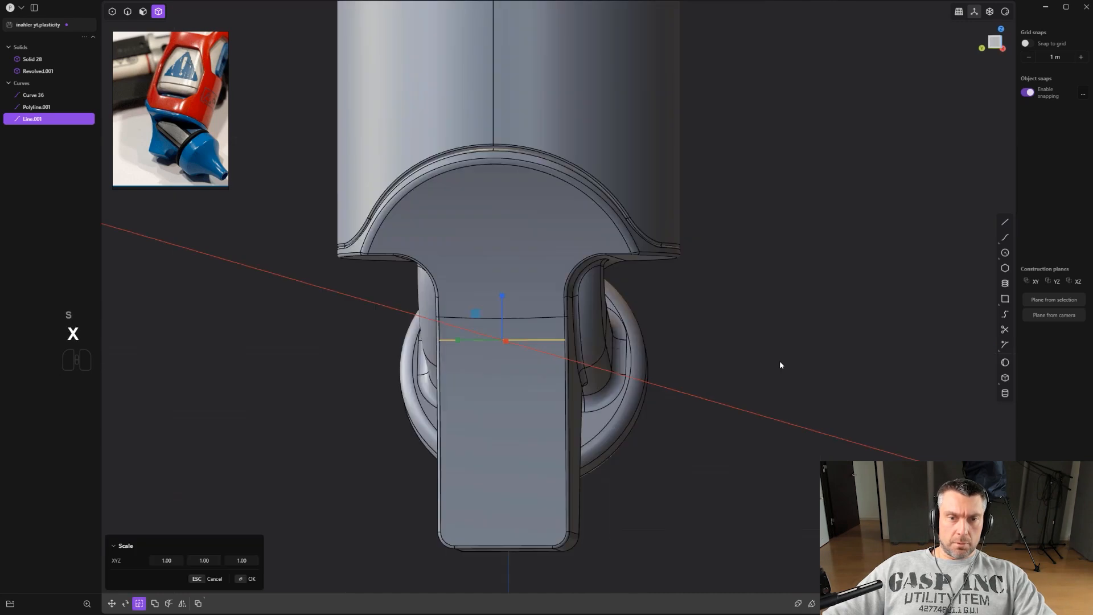
key(y)
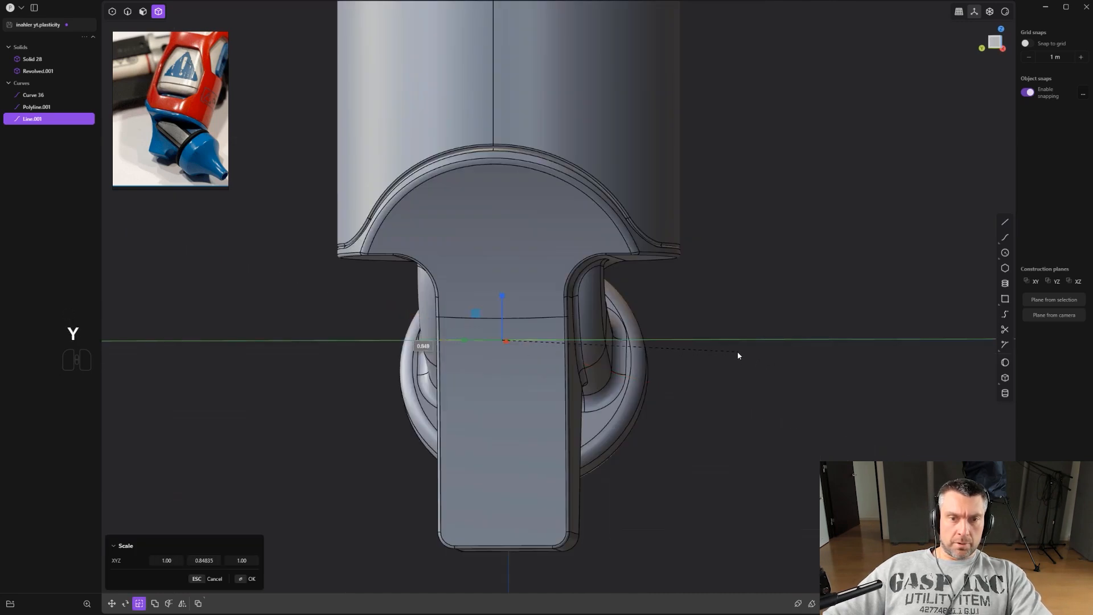
click(737, 352)
Array the line into 8 evenly spaced copies running down the front tab.
alt+middle_drag(725, 357, 949, 458)
click(701, 310)
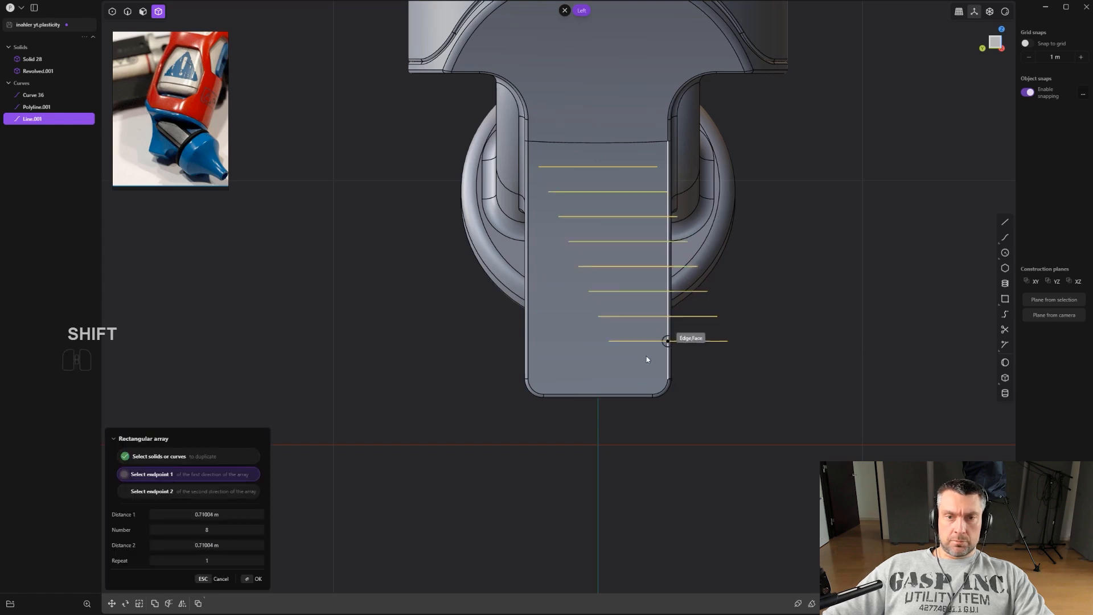
click(599, 362)
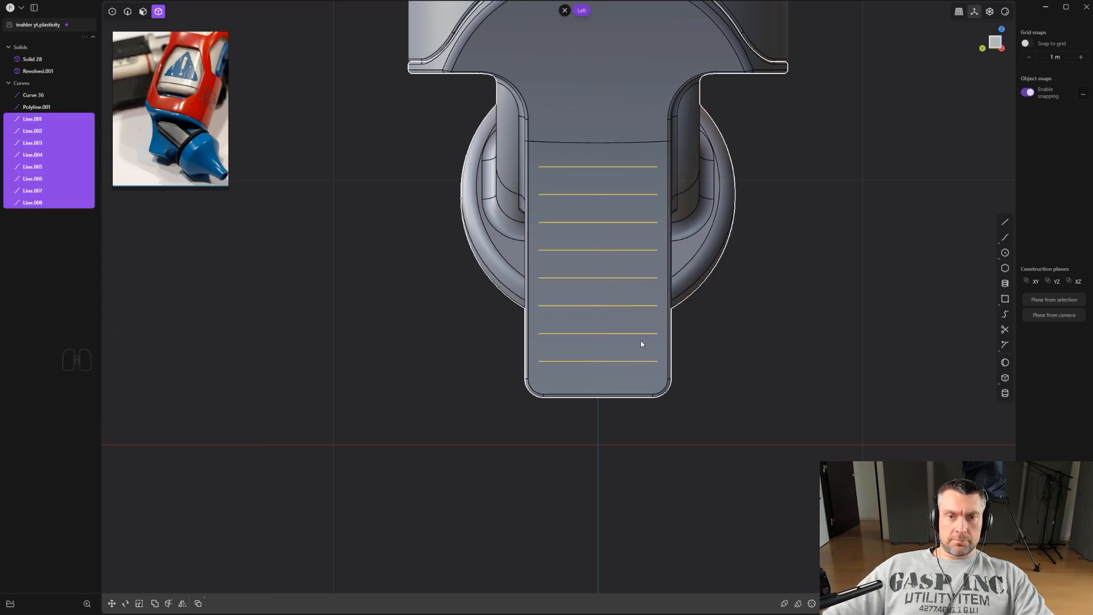
Imprint the eight lines onto the tab's revolved body with Imprint Curve.
scroll(724, 314, up, 2)
key(shift+q)
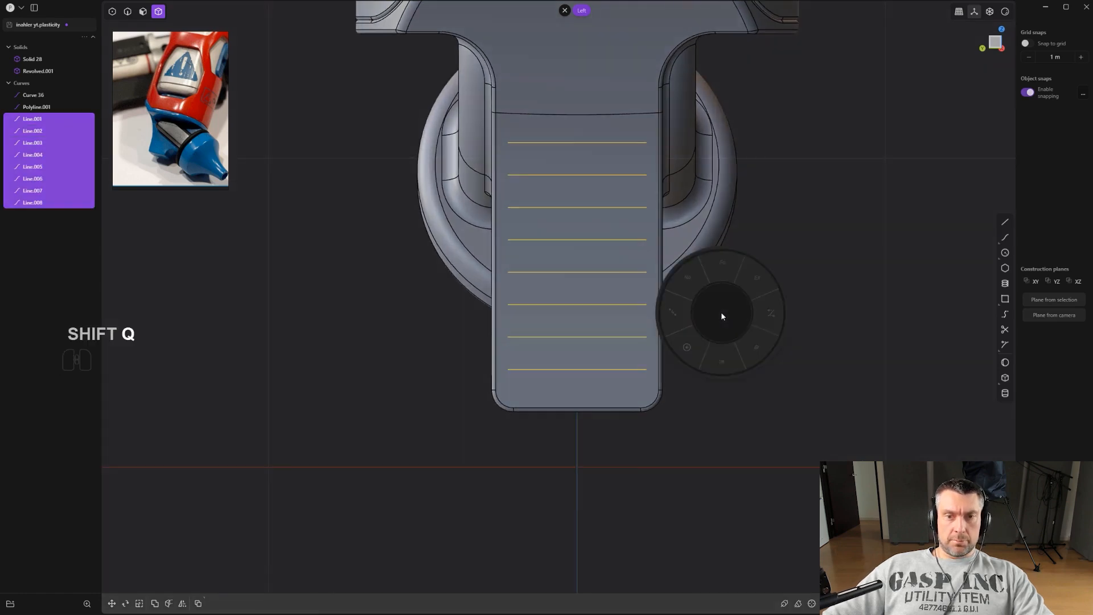
click(722, 363)
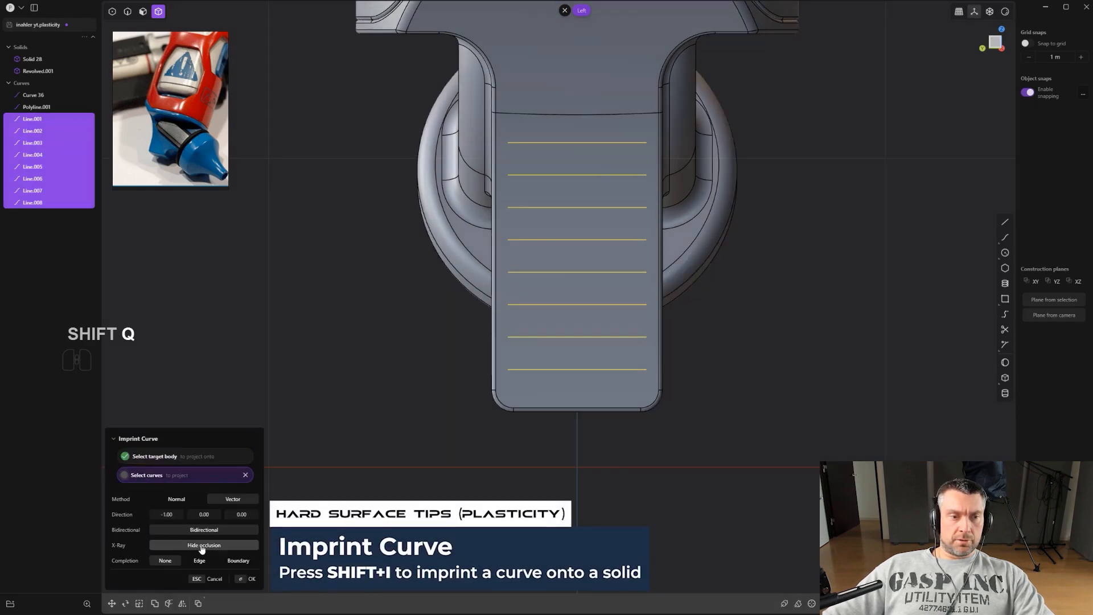
click(808, 362)
middle_drag(798, 343, 535, 402)
middle_drag(513, 310, 534, 241)
key(2)
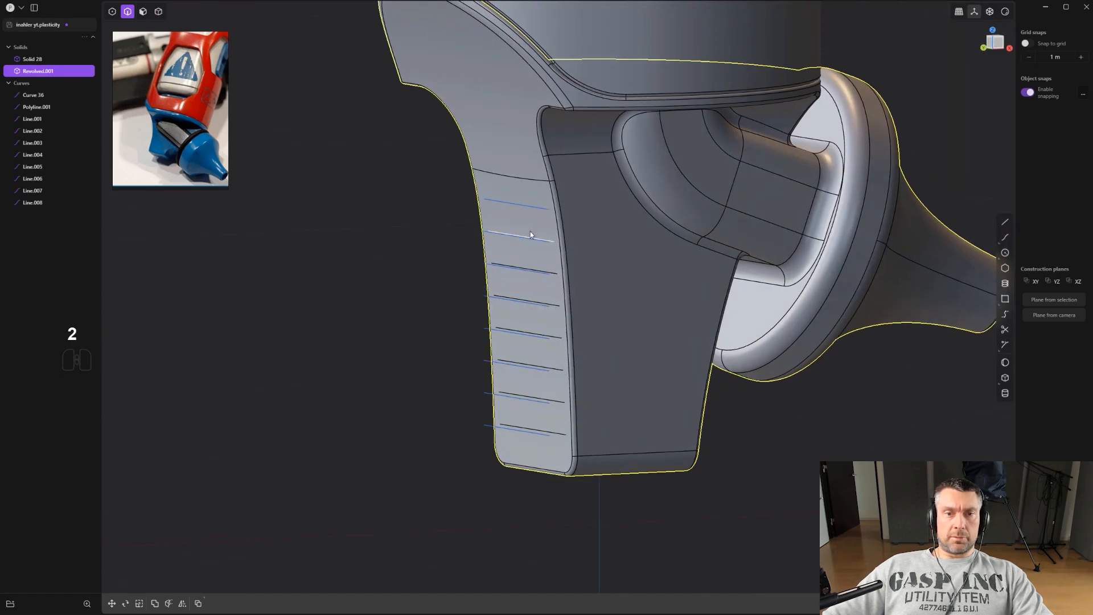
Delete the eight original line curves.
click(32, 202)
shift+click(33, 95)
key(Delete)
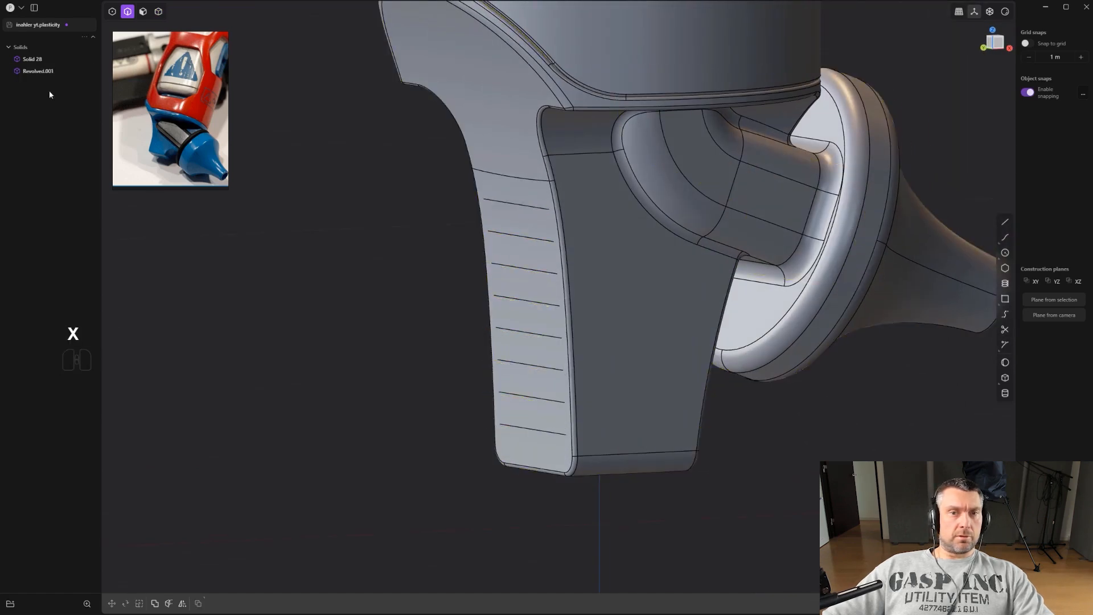
Try to sweep pipes directly along the eight imprinted edges on the tab.
scroll(561, 340, up, 1)
shift+middle_drag(540, 302, 618, 321)
click(543, 227)
key(b)
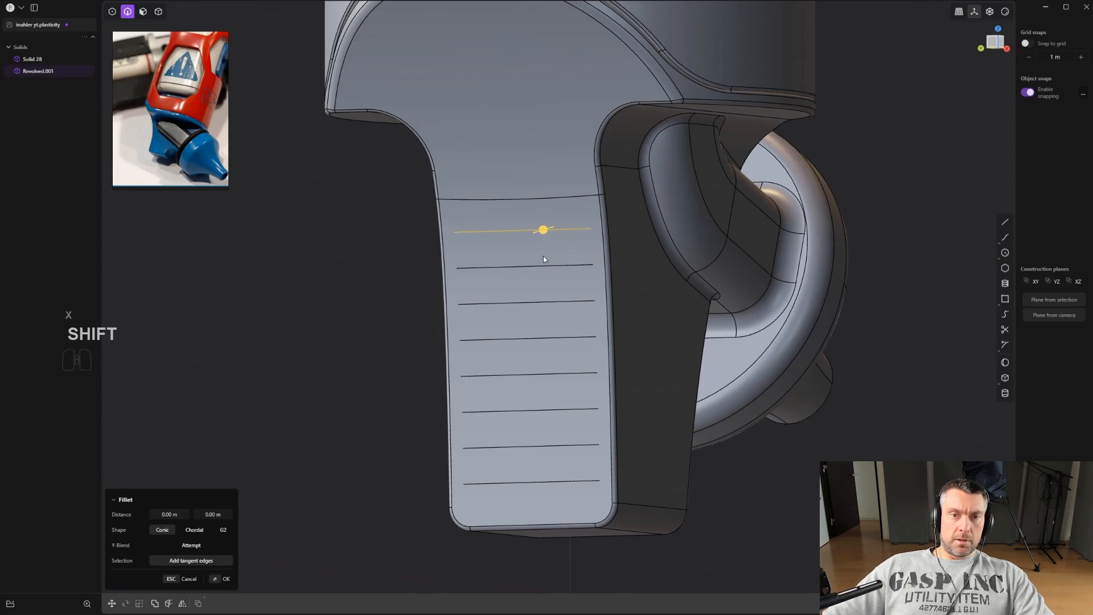
shift+click(548, 301)
shift+click(551, 338)
shift+click(551, 375)
shift+click(551, 410)
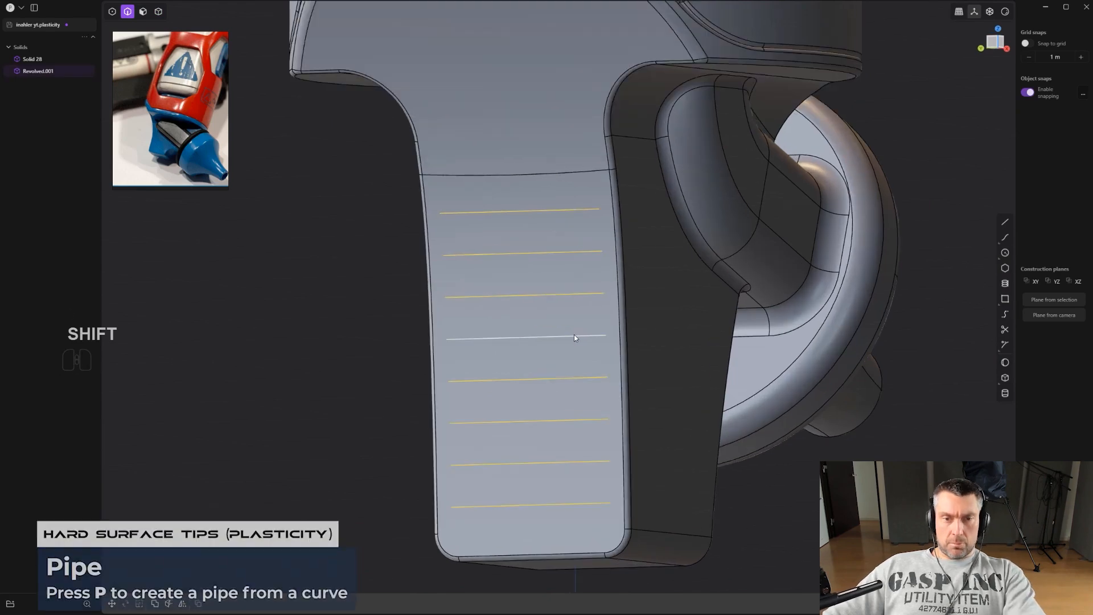
key(p)
middle_drag(574, 337, 558, 346)
scroll(560, 325, up, 4)
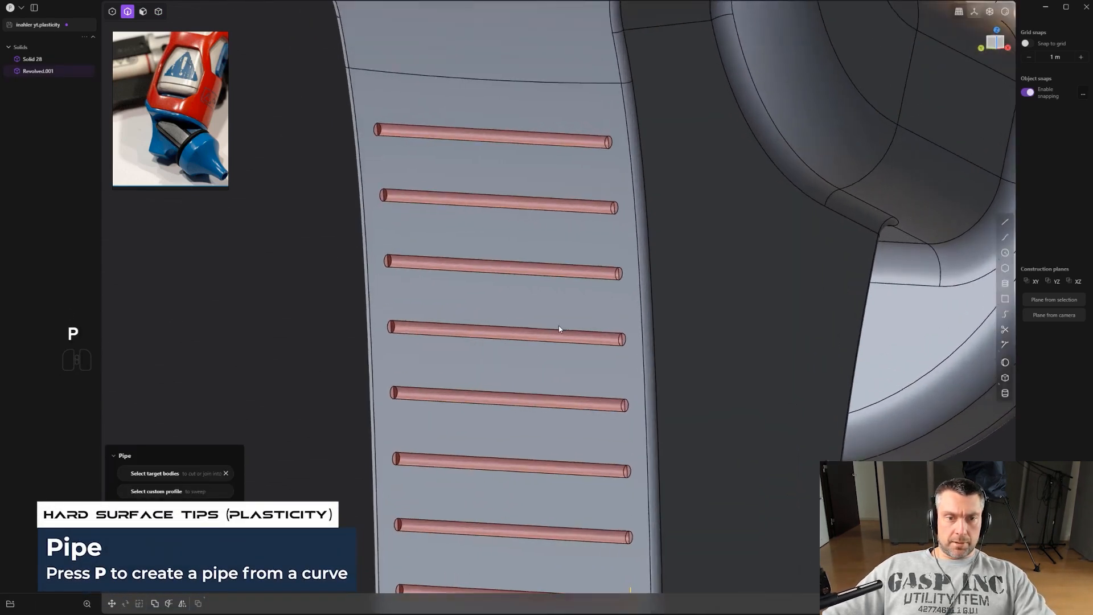
scroll(540, 301, down, 3)
key(ctrl+z)
Duplicate the imprinted edges as curves and sweep pipes along them with a section size of about 0.016 m.
middle_drag(547, 288, 534, 335)
key(shift+d)
click(557, 308)
key(p)
scroll(534, 332, up, 2)
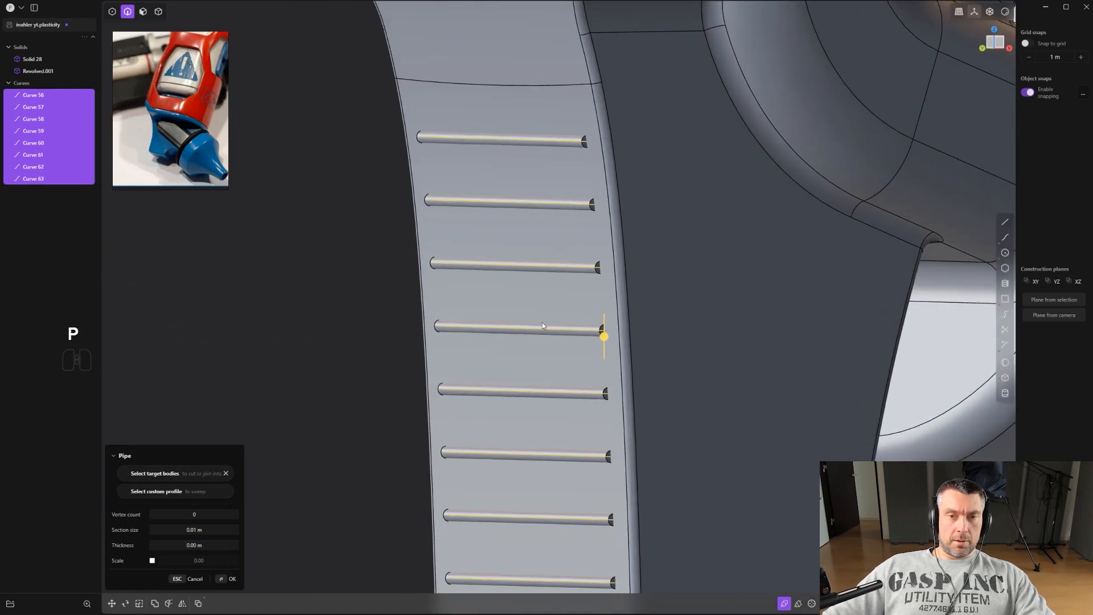
scroll(543, 324, up, 3)
scroll(545, 323, down, 2)
drag(610, 339, 626, 384)
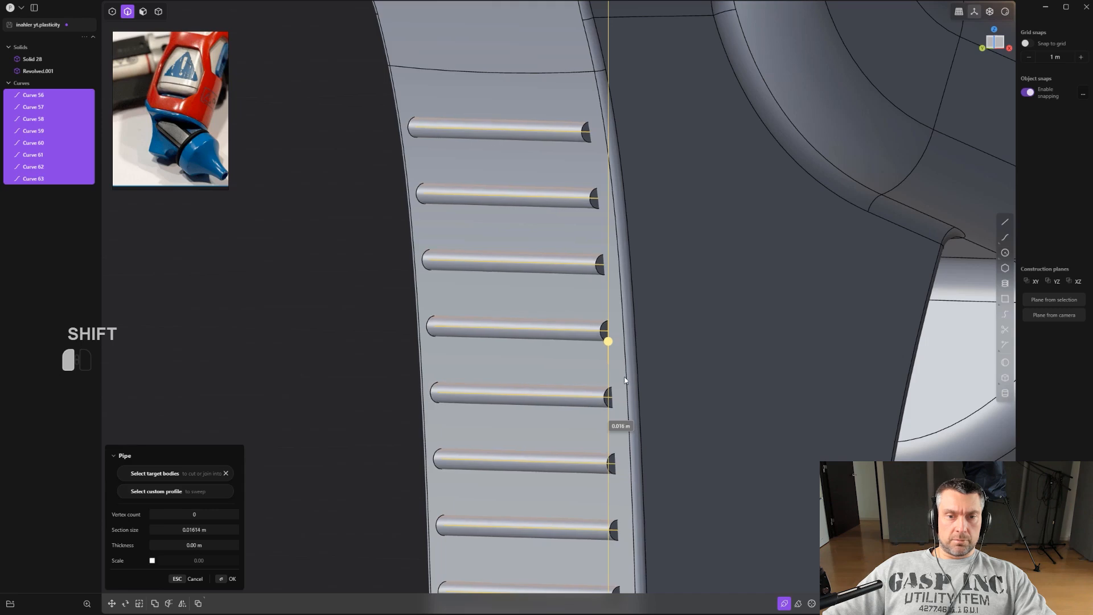
drag(623, 375, 624, 374)
right_click(628, 371)
Convert the selected pipes to their edges.
scroll(621, 371, down, 3)
shift+middle_drag(607, 345, 601, 325)
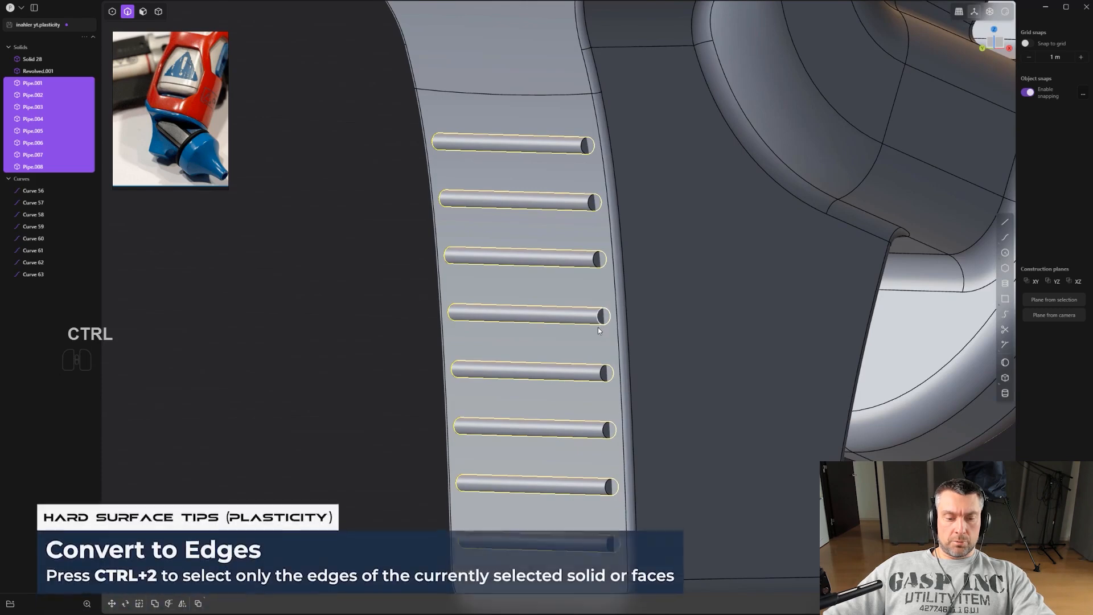
key(ctrl+2)
Try a Full-shape fillet on the pipe end edges at about 0.003 m.
scroll(599, 327, up, 2)
middle_drag(567, 398, 678, 412)
shift+middle_drag(678, 413, 807, 264)
scroll(660, 352, up, 2)
scroll(514, 464, up, 1)
mouse_move(513, 464)
middle_down()
mouse_move(536, 458)
mouse_move(506, 471)
middle_up()
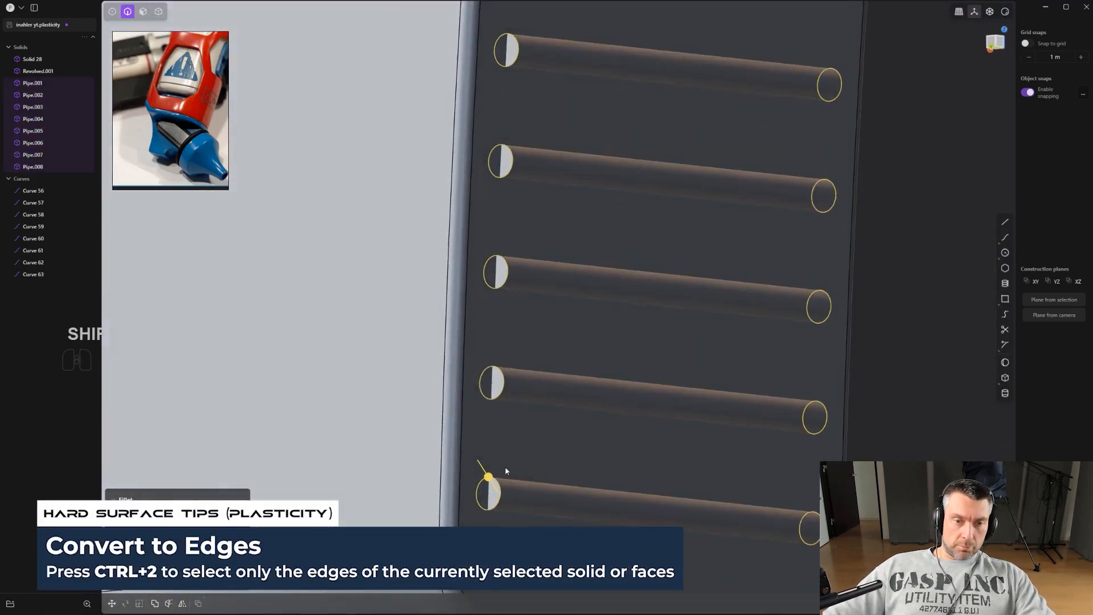
drag(492, 479, 485, 472)
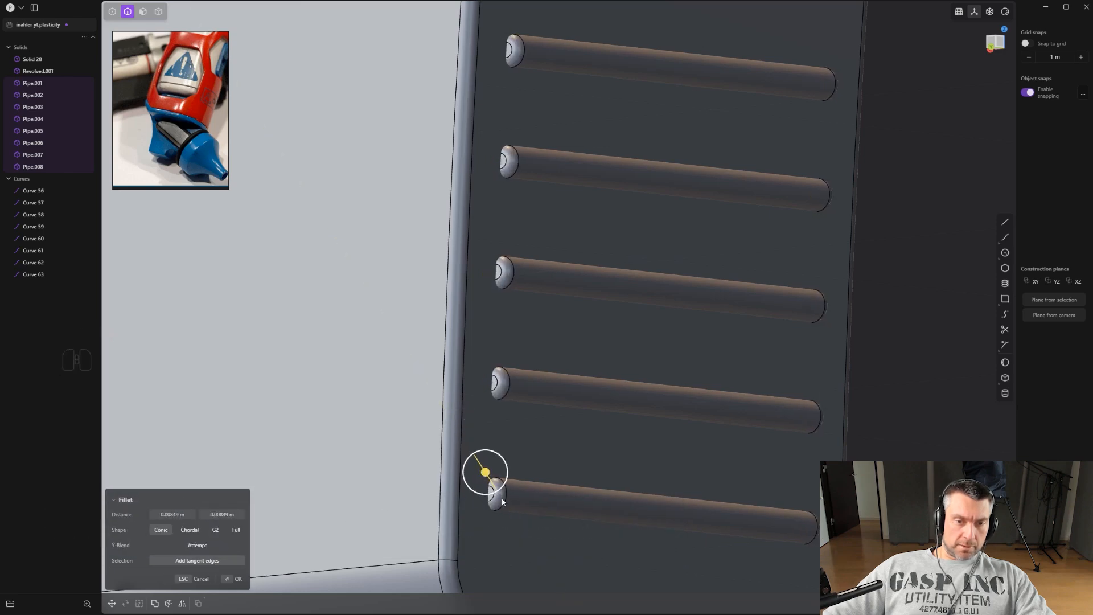
middle_drag(559, 504, 641, 390)
click(236, 531)
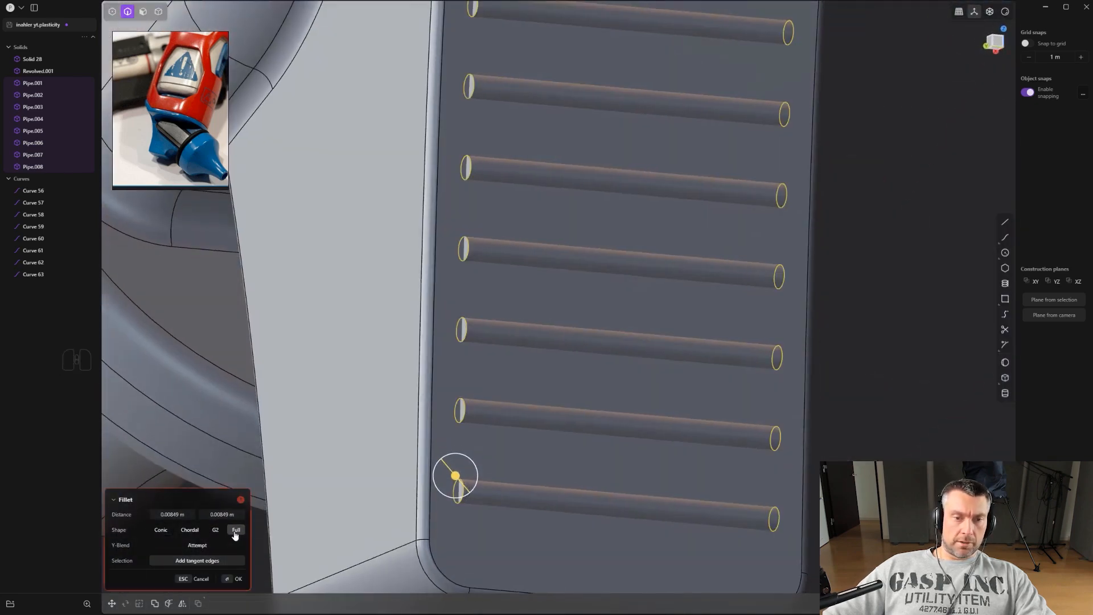
middle_drag(538, 419, 644, 484)
mouse_move(461, 446)
mouse_down()
mouse_move(488, 462)
mouse_move(463, 459)
mouse_move(466, 449)
mouse_up()
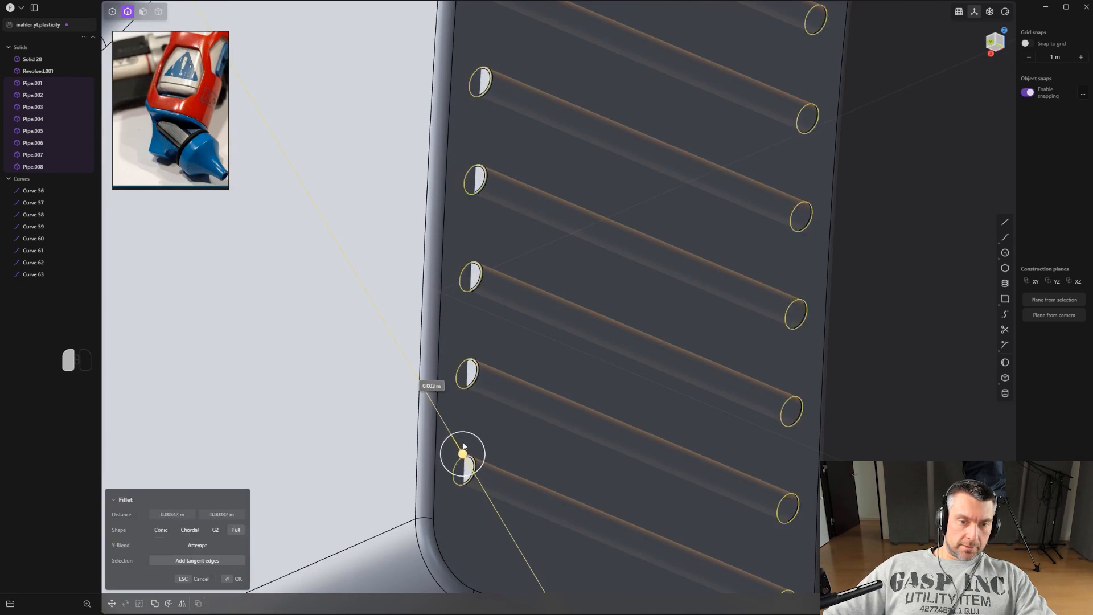
key(ctrl+z)
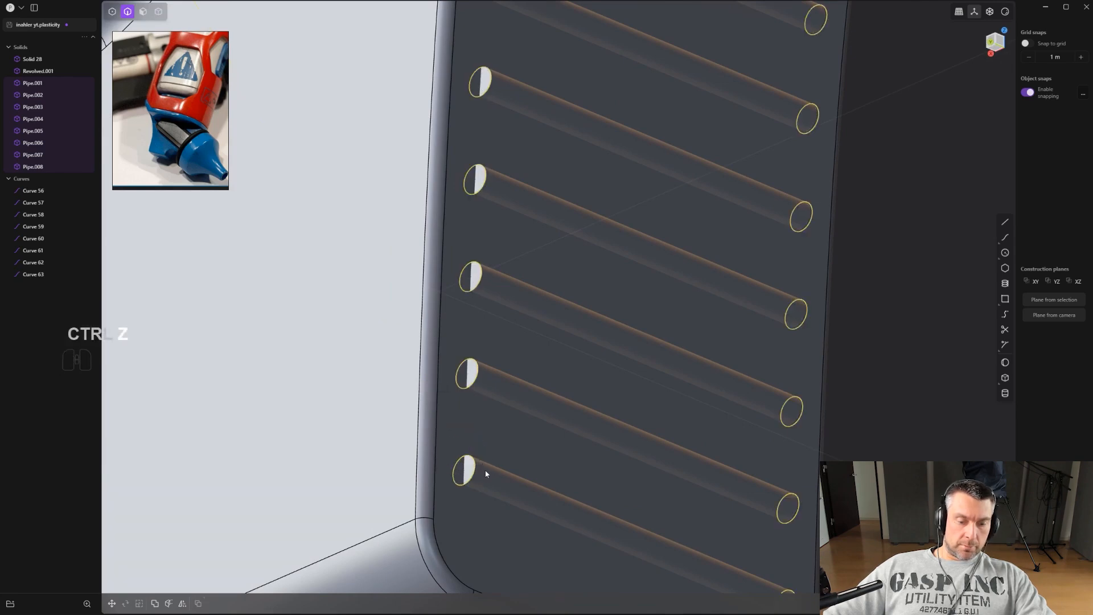
Fillet the pipe end edges with a small radius to round them.
key(b)
drag(460, 457, 467, 444)
right_click(505, 411)
scroll(558, 399, down, 8)
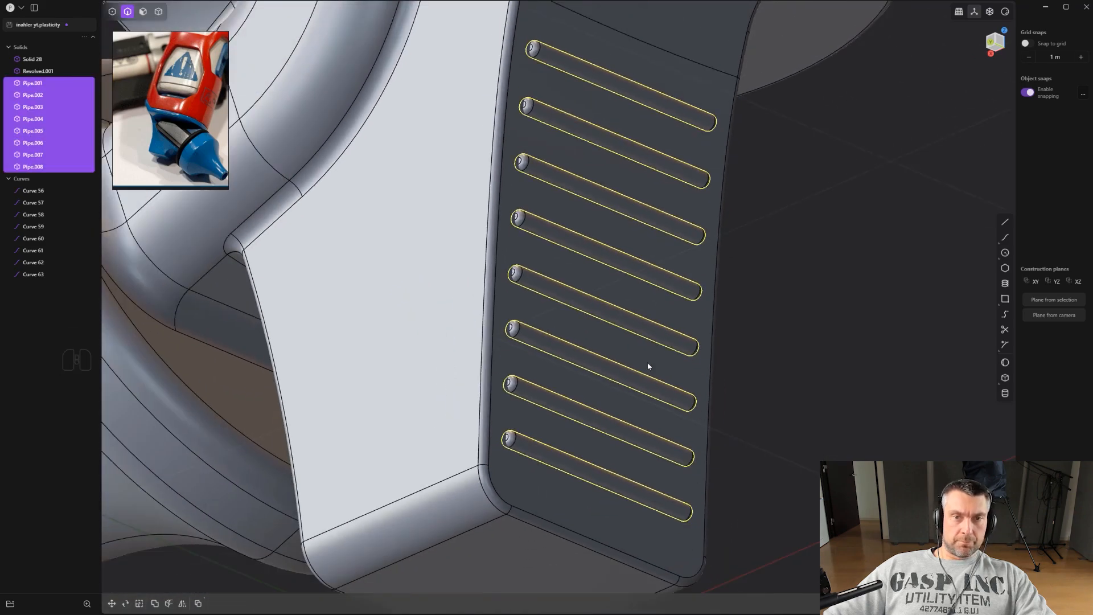
Subtract the eight pipes from the tab's revolved body to cut grooves.
middle_drag(714, 289, 558, 348)
key(4)
shift+click(581, 352)
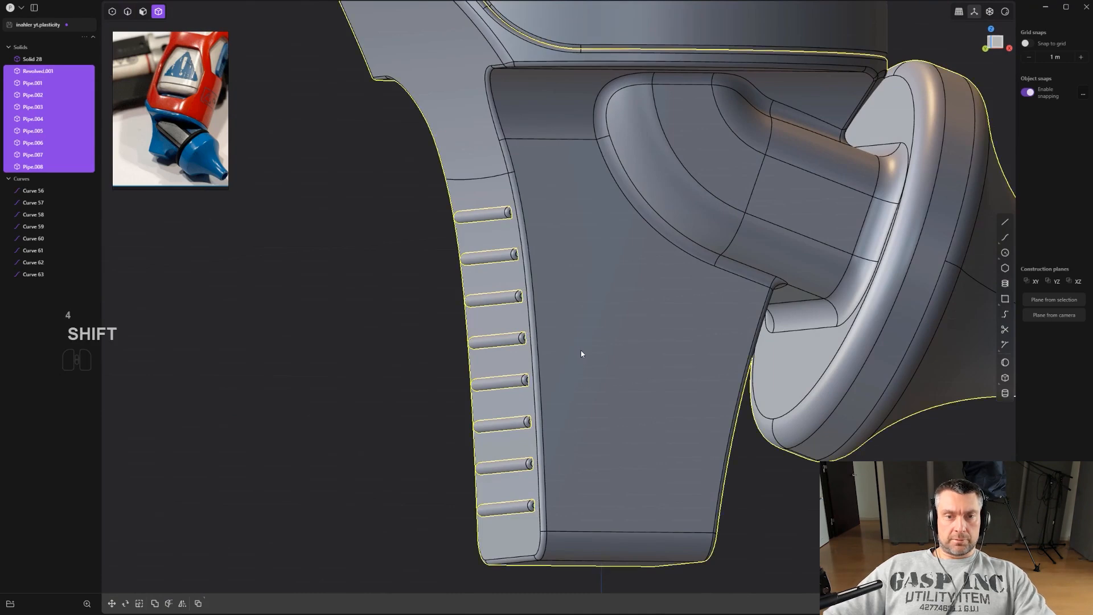
key(q)
key(Return)
Inspect the grooved tab and flared tip from several angles.
alt+middle_drag(590, 358, 664, 367)
scroll(664, 367, down, 1)
key(ctrl+e)
middle_drag(689, 416, 796, 391)
scroll(779, 384, up, 3)
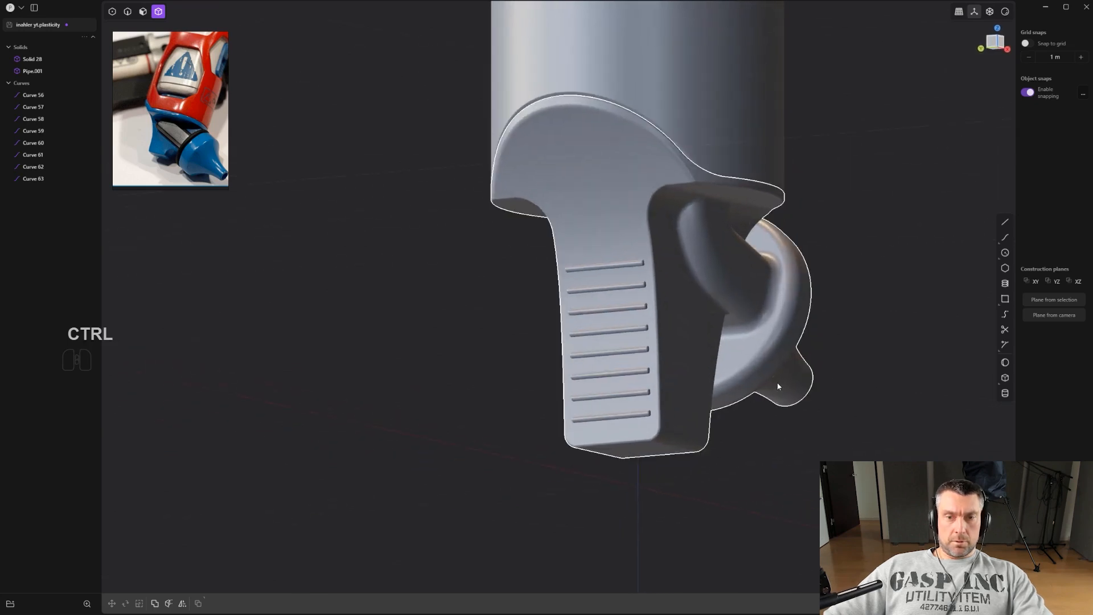
scroll(617, 286, up, 5)
shift+middle_drag(607, 293, 603, 304)
scroll(603, 304, down, 3)
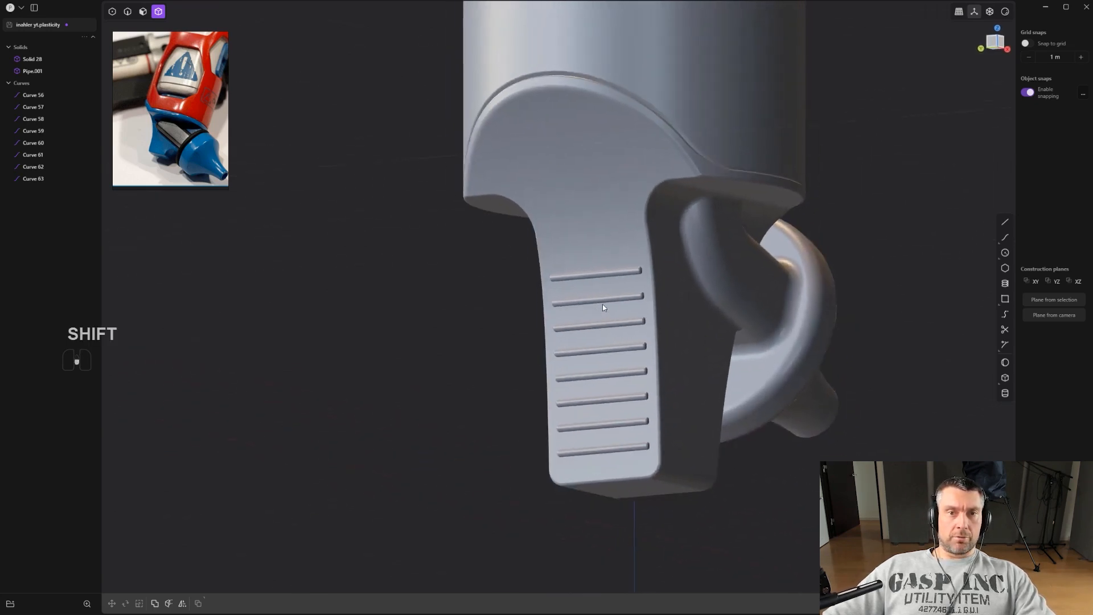
middle_drag(640, 270, 588, 356)
scroll(613, 307, down, 3)
scroll(584, 283, down, 1)
scroll(616, 264, down, 2)
middle_drag(616, 264, 626, 369)
shift+middle_drag(626, 368, 642, 157)
scroll(656, 176, up, 7)
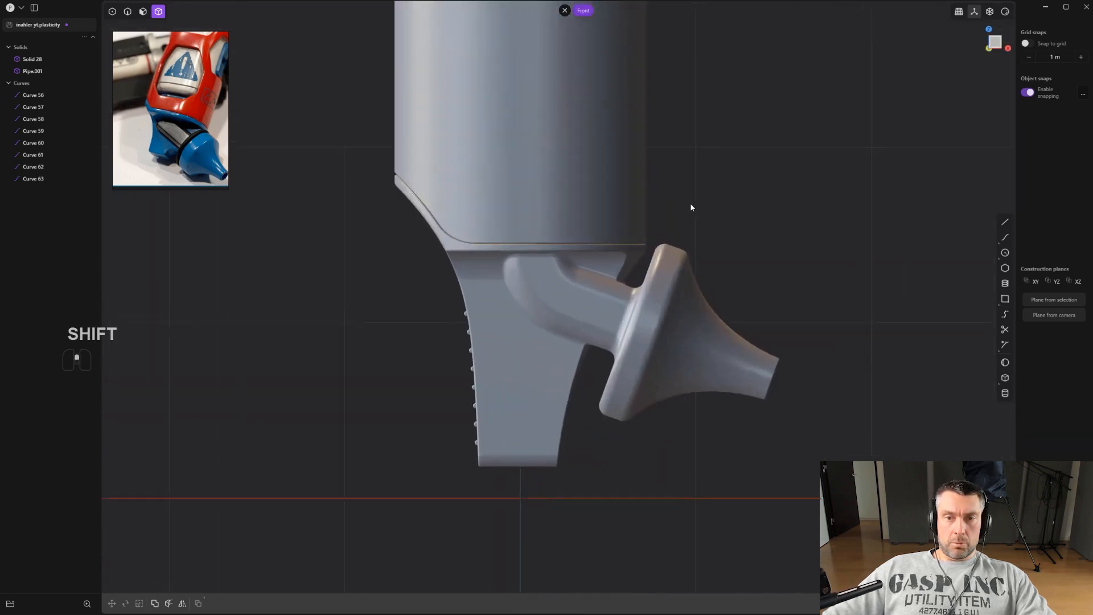
shift+middle_drag(767, 312, 751, 264)
scroll(750, 264, down, 1)
Draw a line along the flange ring's rim edge using a snap reference line.
key(ctrl+e)
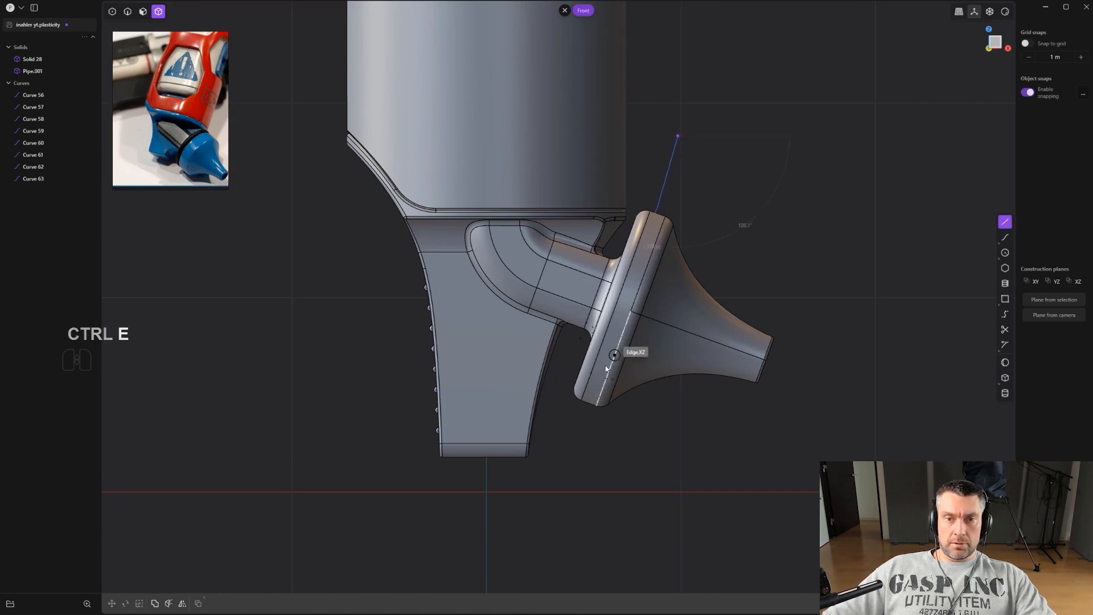
key(shift)
click(561, 454)
scroll(567, 451, up, 3)
key(g)
key(g)
click(664, 413)
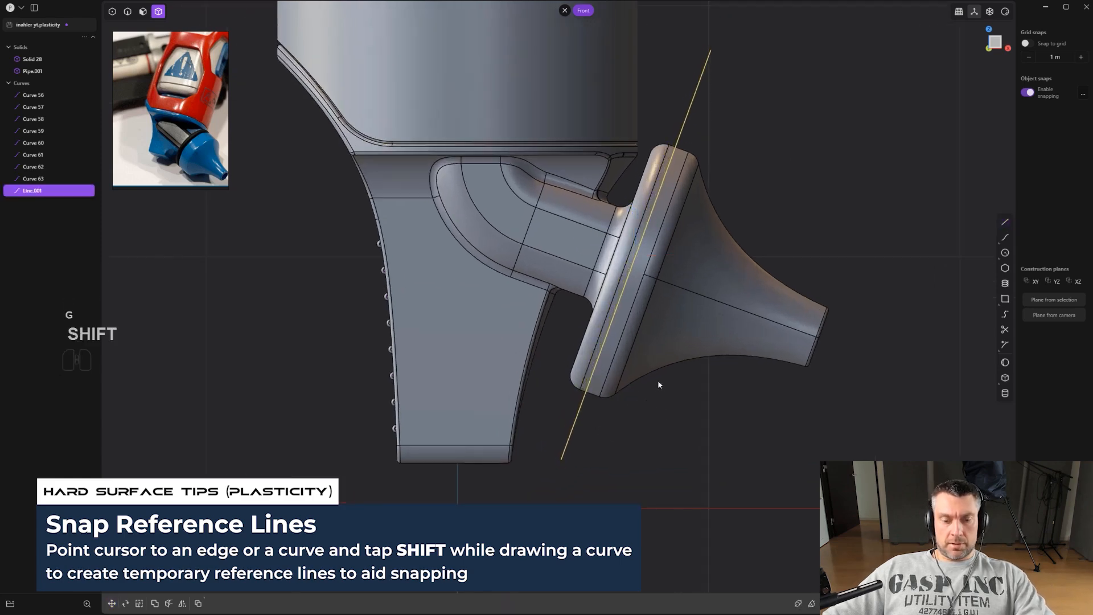
Cut the flange solid with the line and delete the line.
shift+click(683, 309)
key(c)
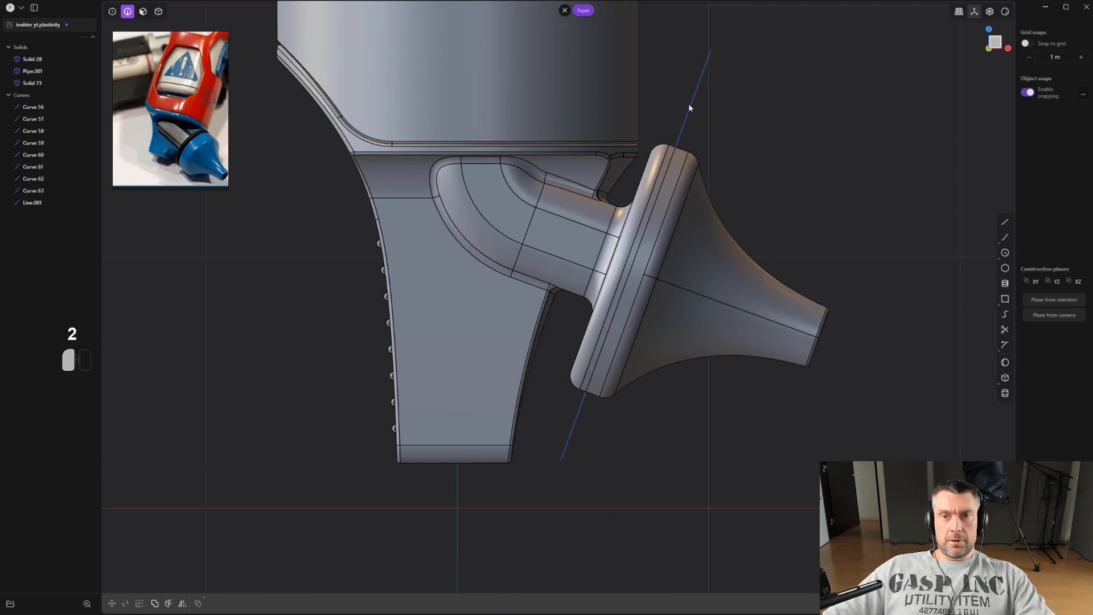
key(x)
Fillet the new seam edges on the flange ring by a small amount.
scroll(688, 151, up, 1)
alt+click(663, 183)
scroll(676, 149, up, 5)
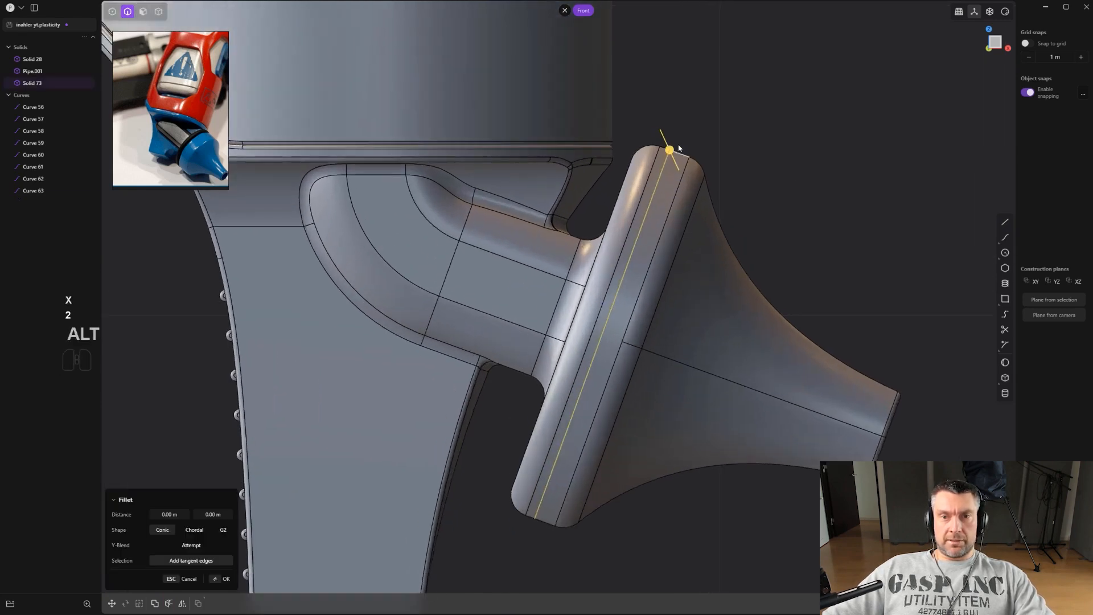
drag(673, 150, 673, 156)
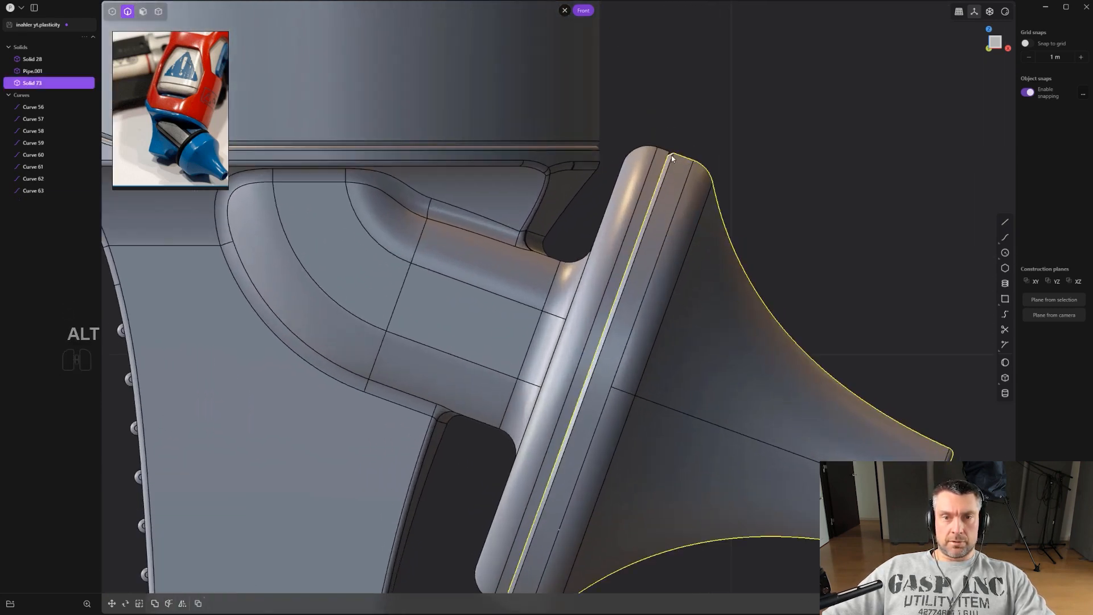
click(660, 171)
key(f)
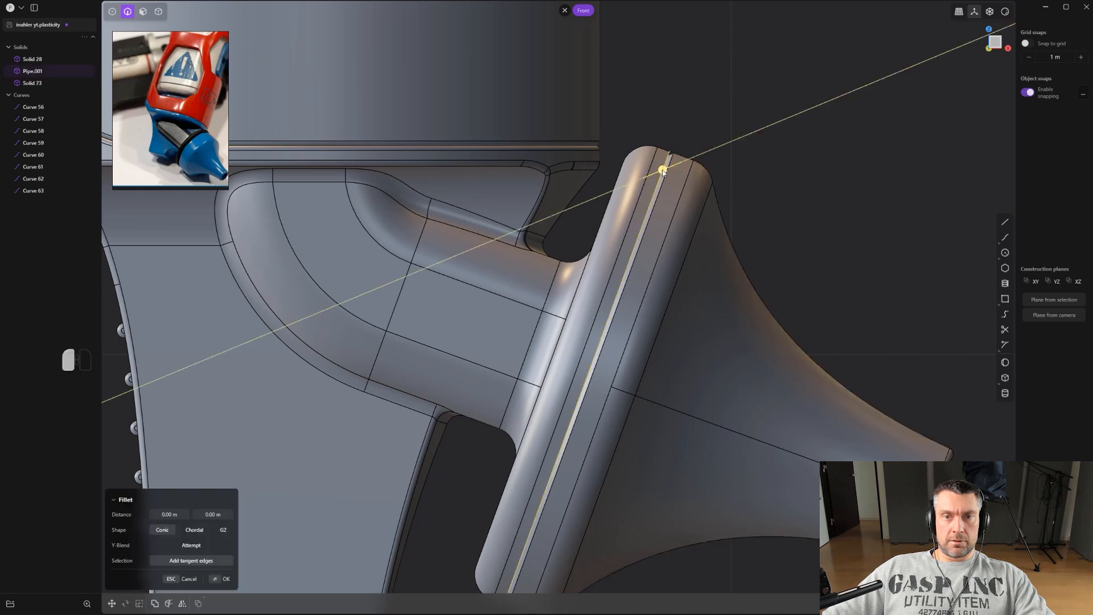
mouse_move(657, 153)
mouse_down()
mouse_move(671, 173)
mouse_move(668, 164)
mouse_up()
right_click(703, 130)
Offset the top face of the body cylinder with a distance of about 1.19 m to shorten it.
scroll(713, 122, down, 1)
scroll(713, 121, down, 2)
click(745, 148)
scroll(750, 155, down, 5)
shift+middle_drag(739, 258, 785, 235)
scroll(595, 262, down, 2)
shift+middle_drag(689, 239, 704, 262)
scroll(691, 239, up, 3)
scroll(656, 178, up, 2)
shift+middle_drag(631, 116, 628, 265)
key(3)
click(607, 176)
drag(604, 185, 614, 53)
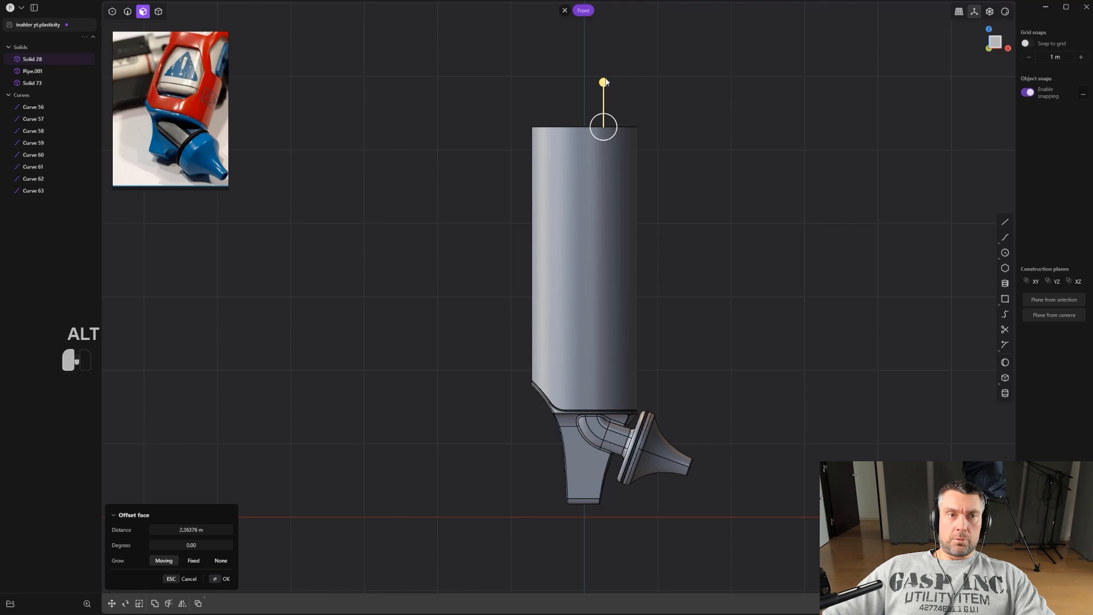
drag(606, 82, 615, 169)
scroll(199, 160, down, 3)
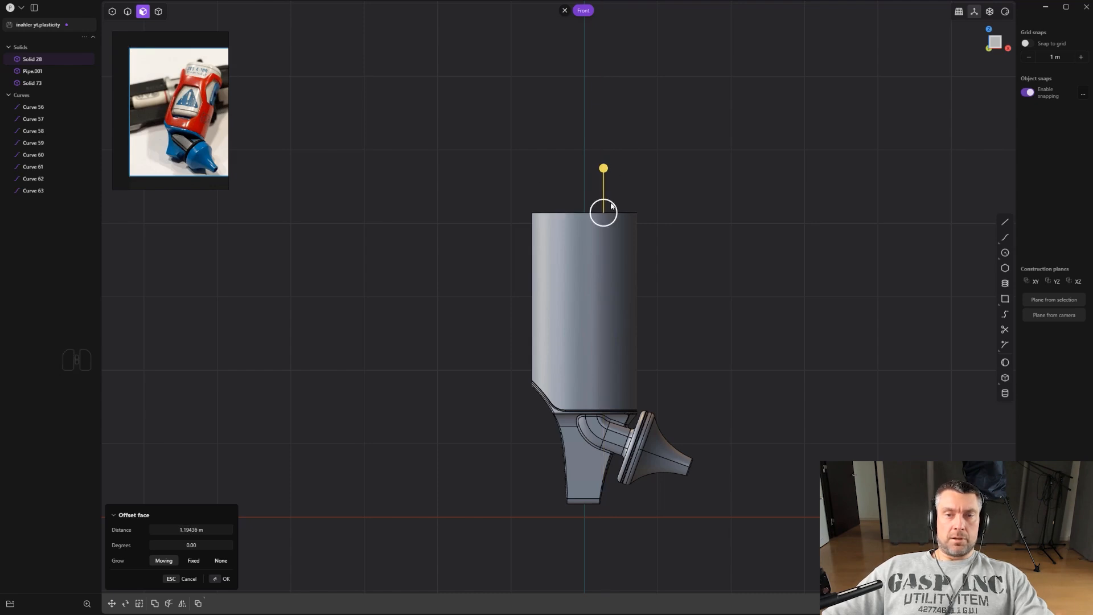
key(Return)
Try to fillet the top rim edge of the body cylinder.
middle_drag(662, 214, 651, 321)
key(2)
shift+middle_drag(652, 322, 658, 298)
drag(606, 190, 642, 193)
right_click(644, 193)
scroll(690, 202, up, 3)
shift+middle_drag(672, 232, 692, 298)
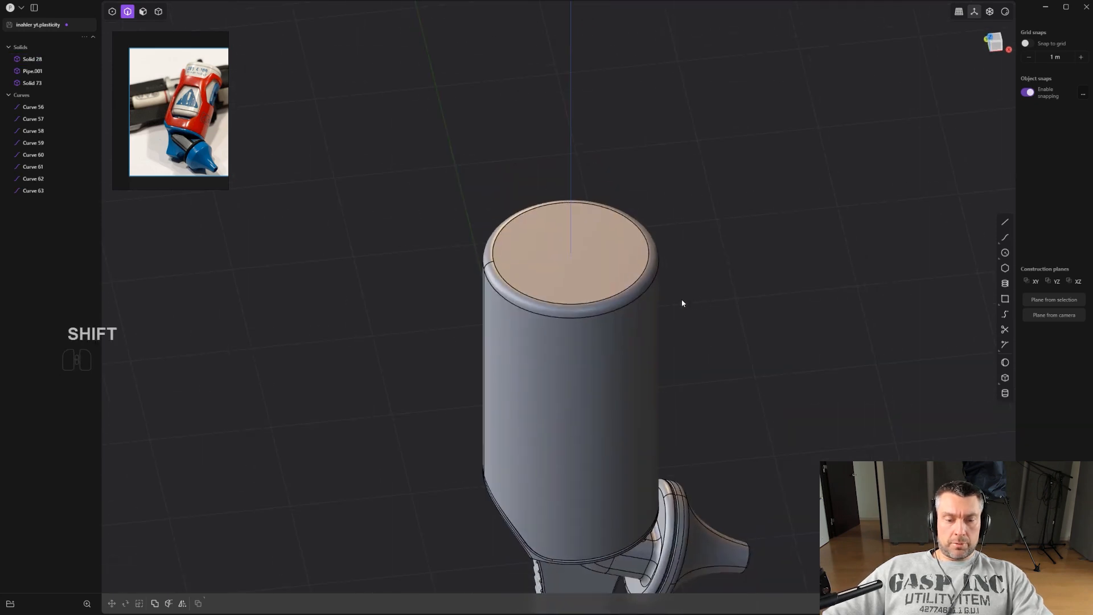
key(4)
key(ctrl+z)
key(ctrl+z)
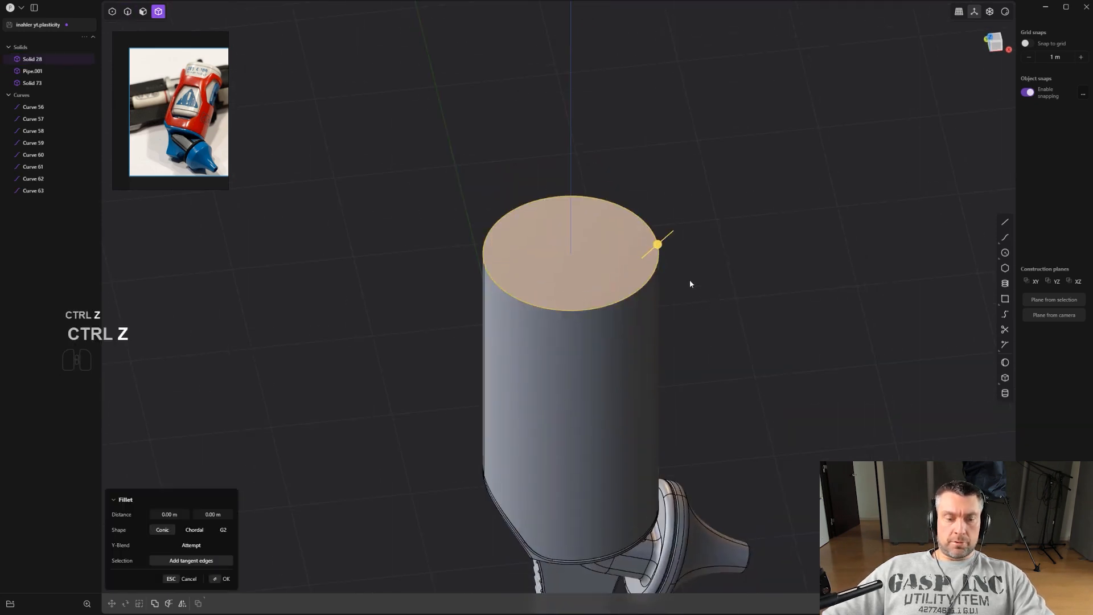
Offset the body's top face downward by about 1.81 m to shorten the body further.
key(3)
click(581, 242)
key(o)
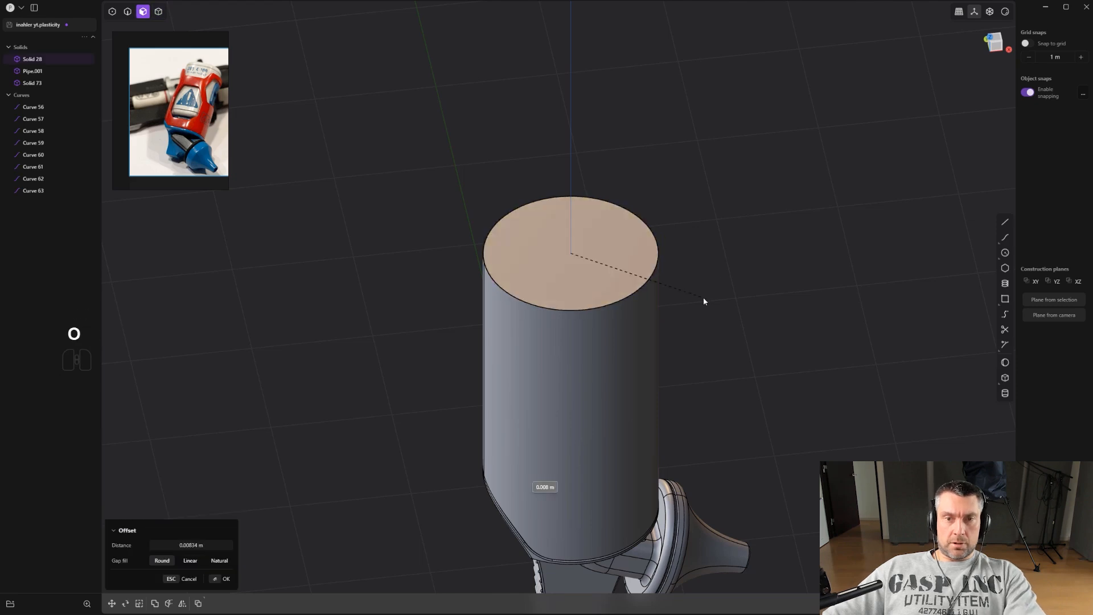
click(580, 244)
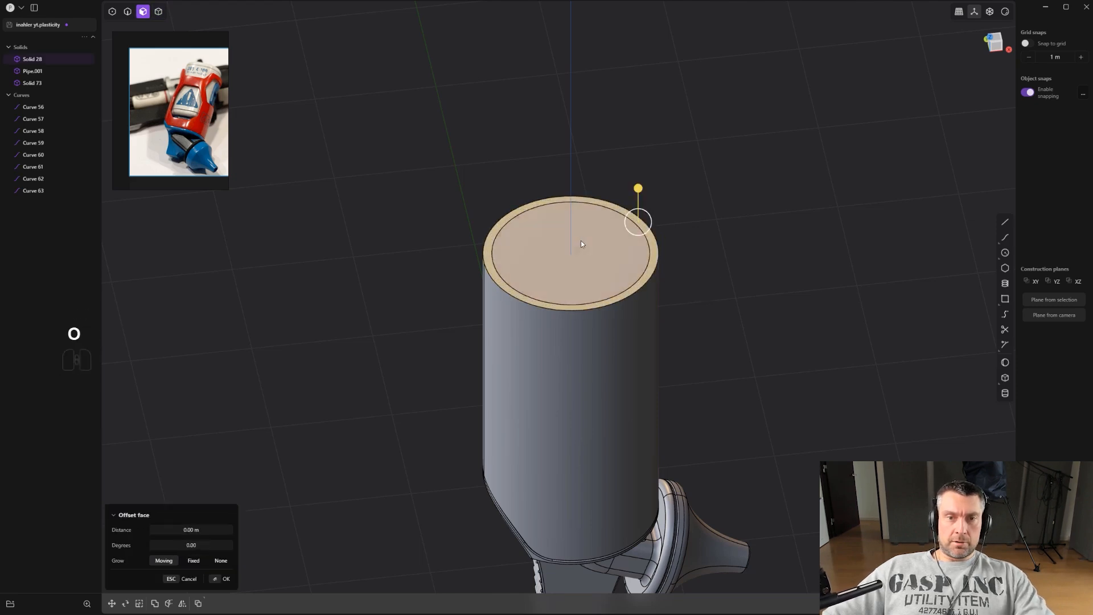
drag(580, 212, 611, 340)
middle_drag(615, 377, 651, 277)
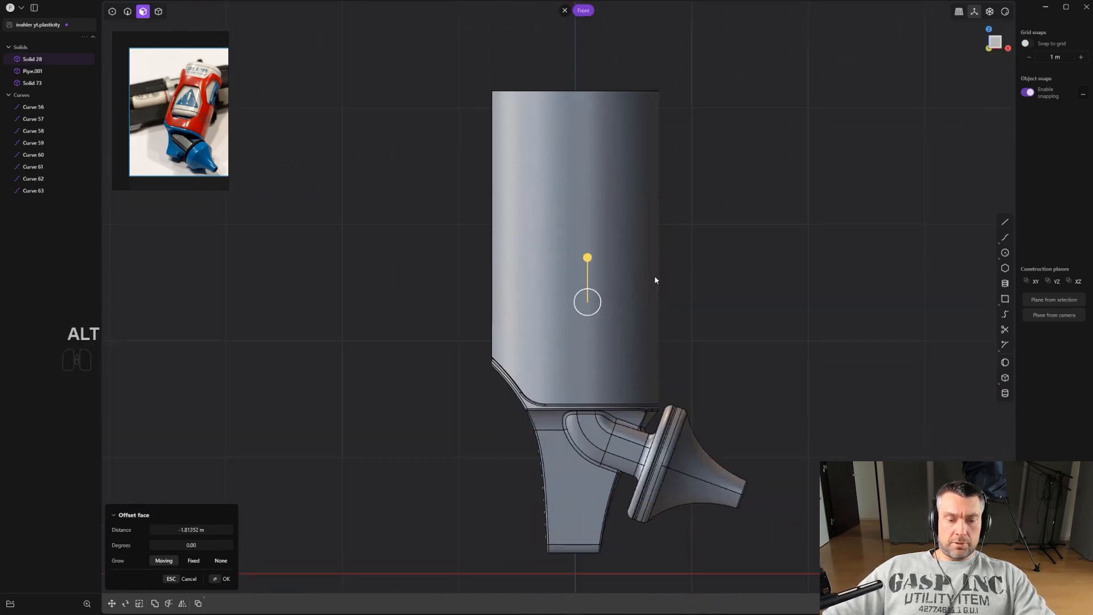
drag(589, 258, 592, 306)
click(735, 233)
shift+middle_drag(737, 232, 725, 299)
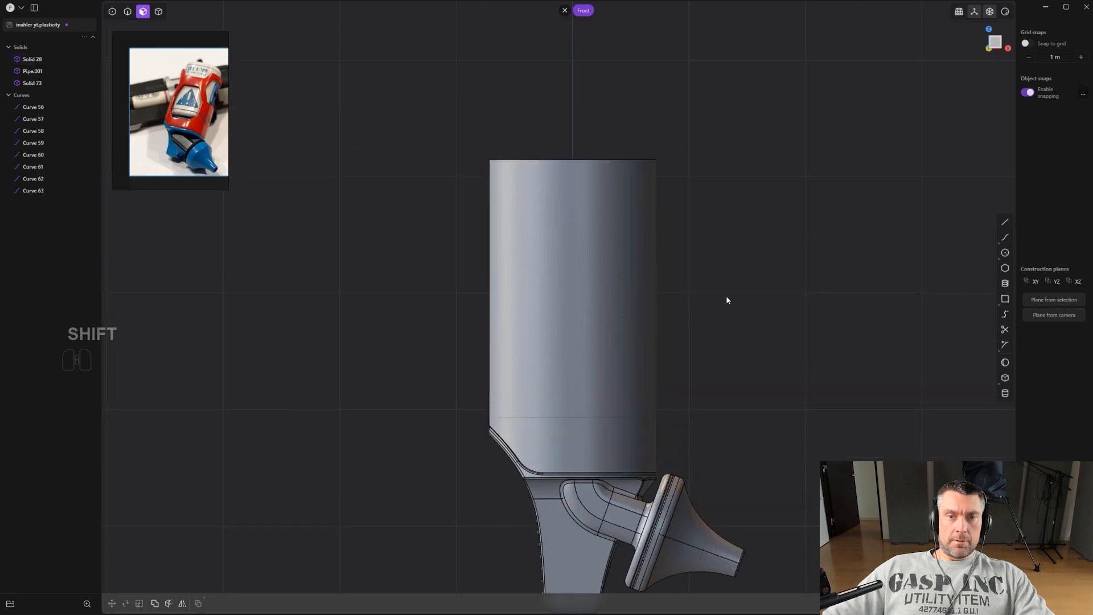
middle_drag(695, 239, 700, 282)
key(2)
click(624, 158)
shift+click(631, 163)
drag(632, 163, 641, 166)
right_click(671, 160)
click(764, 145)
scroll(703, 178, up, 2)
middle_drag(704, 180, 692, 215)
scroll(695, 232, up, 3)
scroll(692, 216, down, 3)
shift+middle_drag(752, 324, 752, 287)
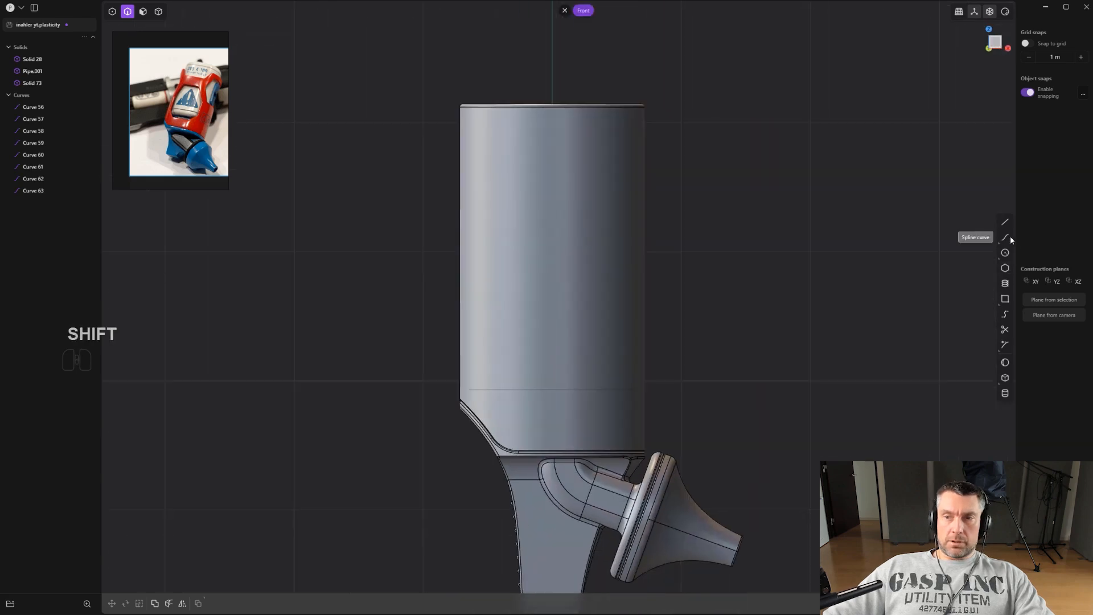
Draw a closed polyline window outline with a slanted bottom edge on the front of the body.
click(491, 149)
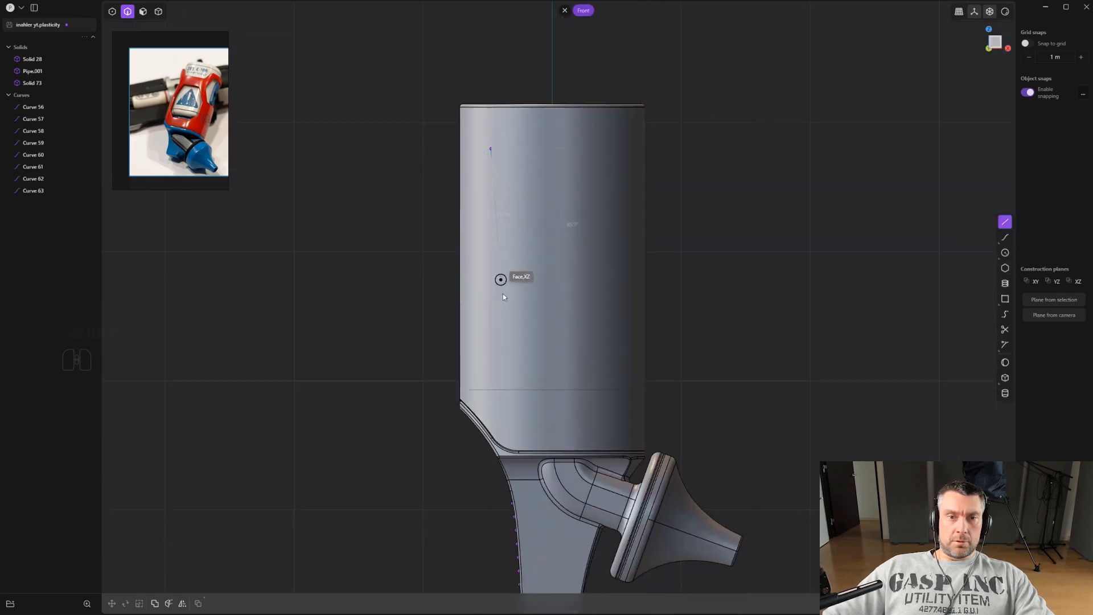
click(590, 370)
click(618, 367)
key(shift)
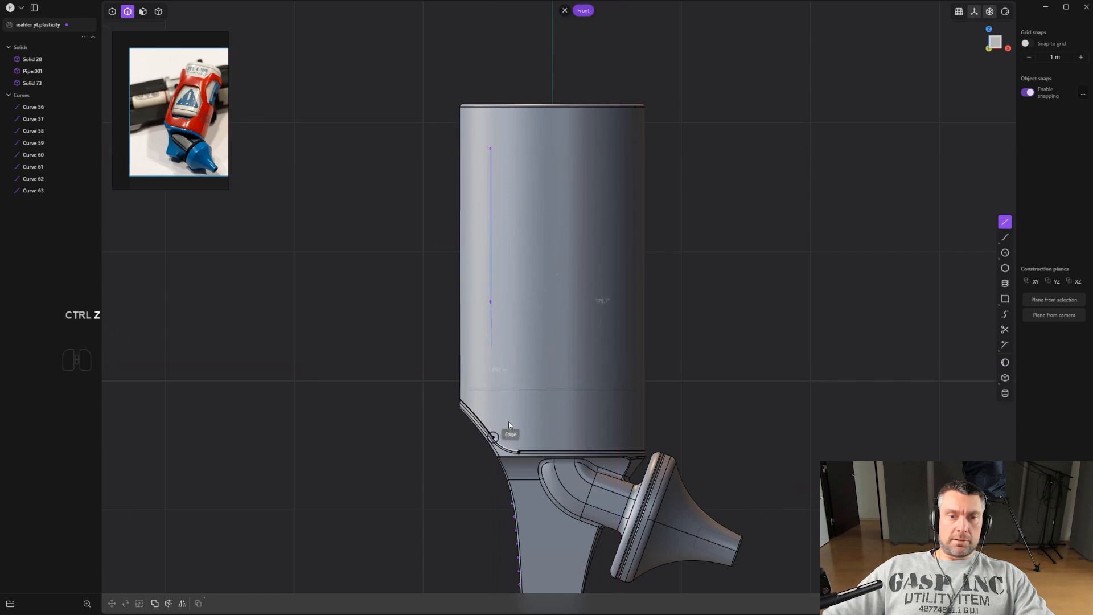
shift+middle_drag(562, 385, 555, 326)
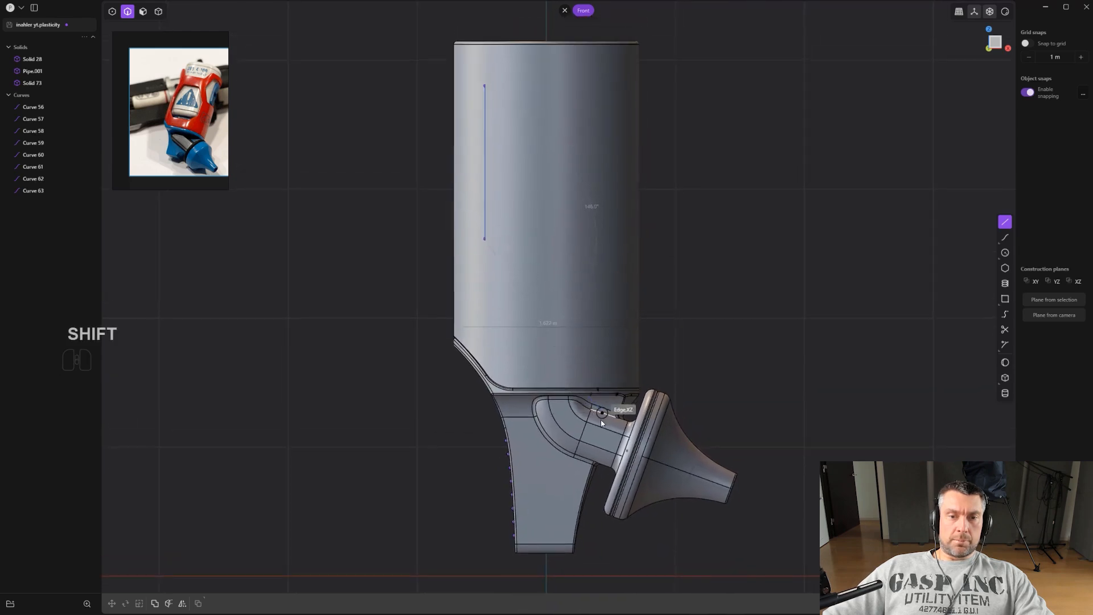
click(605, 281)
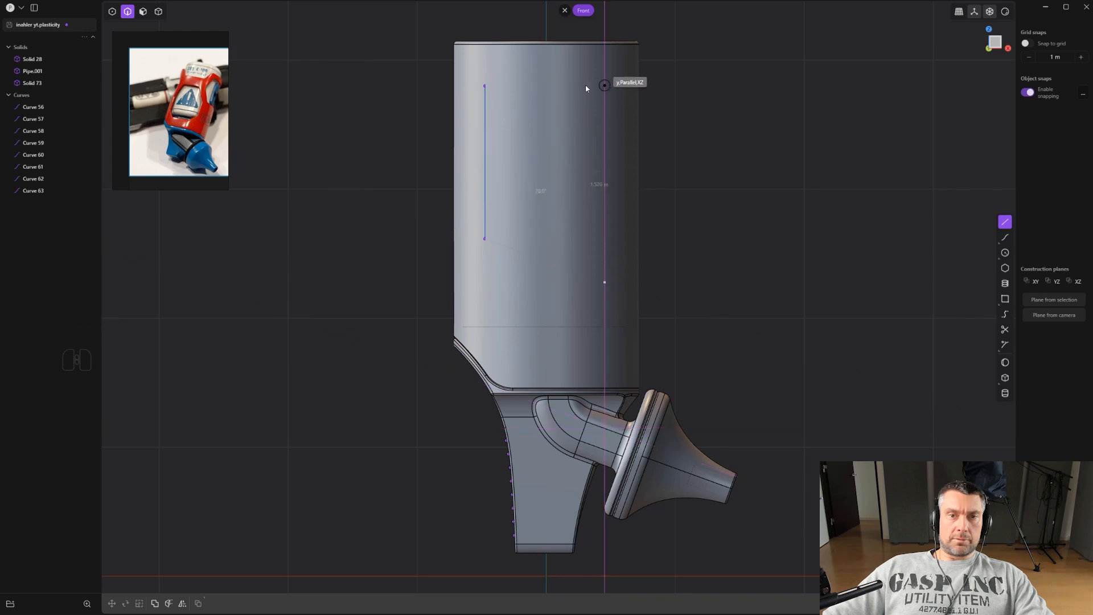
shift+click(604, 86)
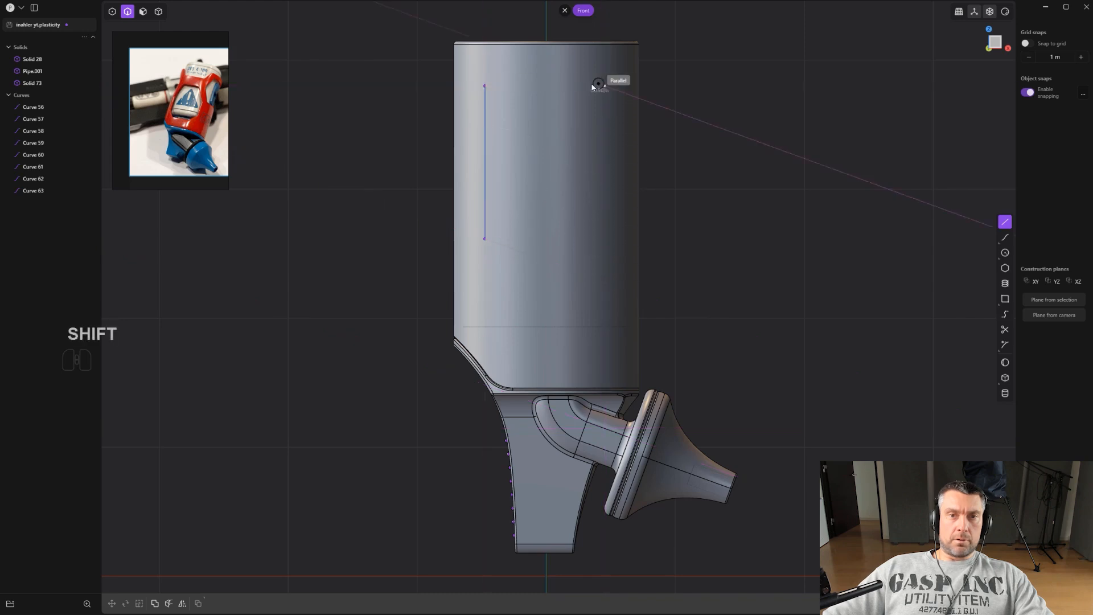
click(485, 86)
shift+middle_drag(542, 121, 555, 207)
scroll(522, 209, up, 3)
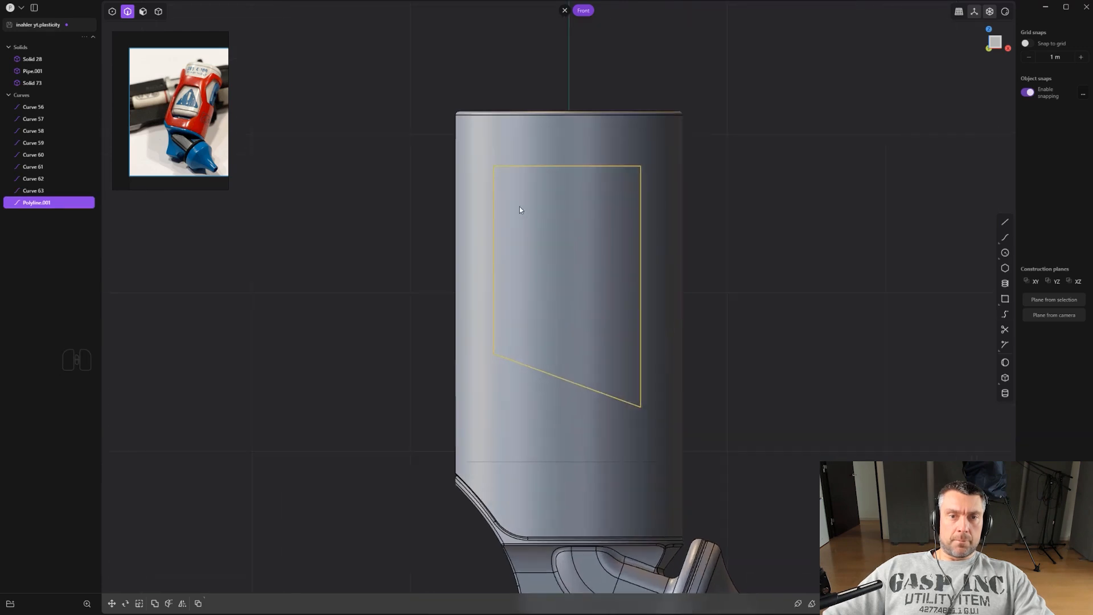
Fillet the corners of the window outline by about 0.1 m.
click(493, 166)
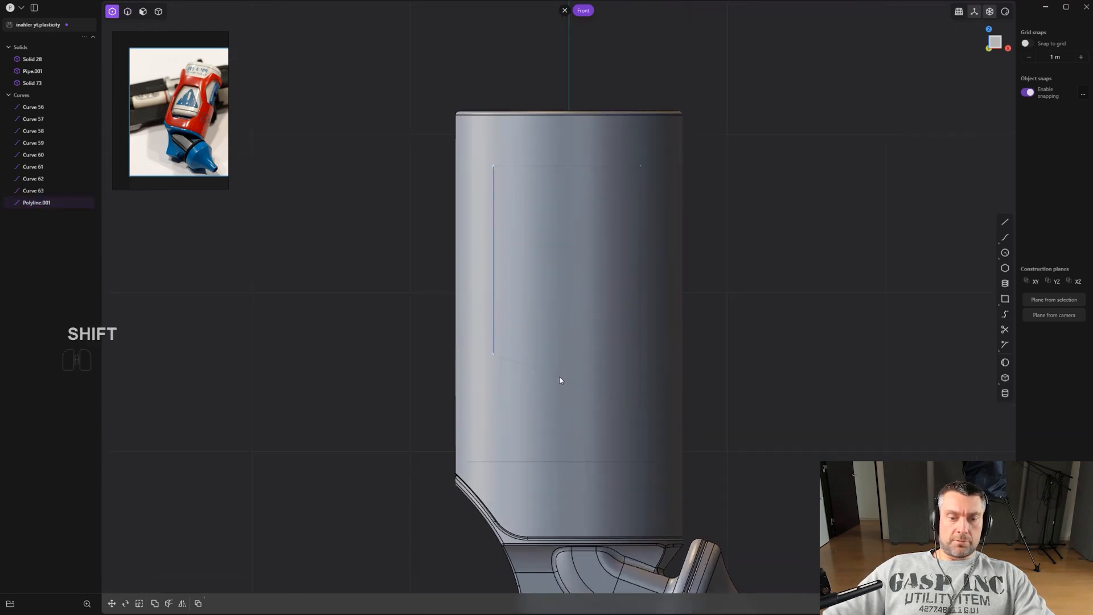
scroll(559, 381, up, 1)
key(b)
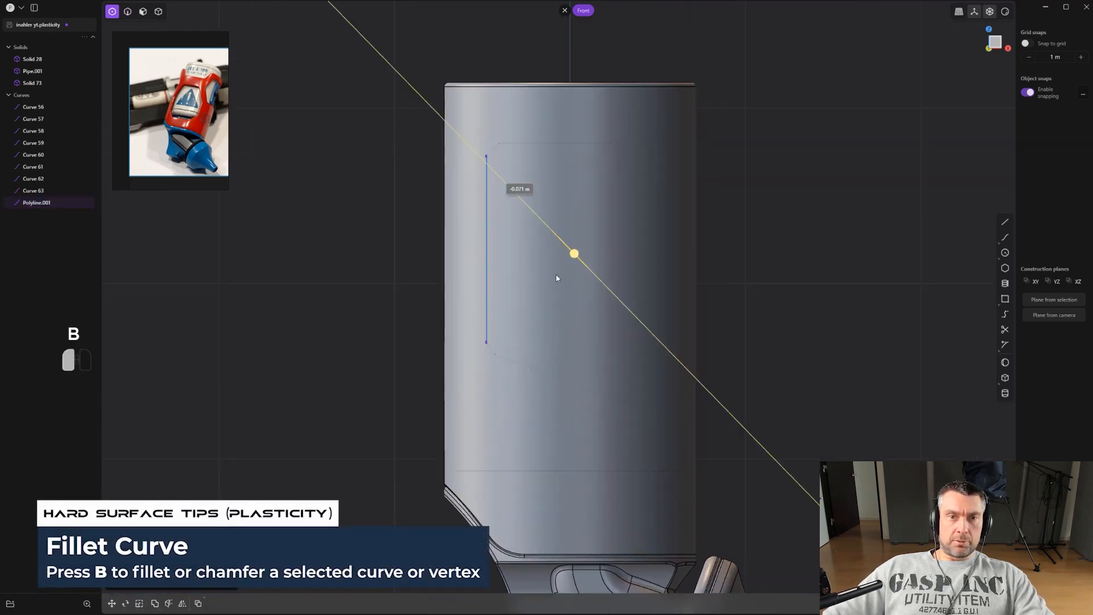
click(570, 221)
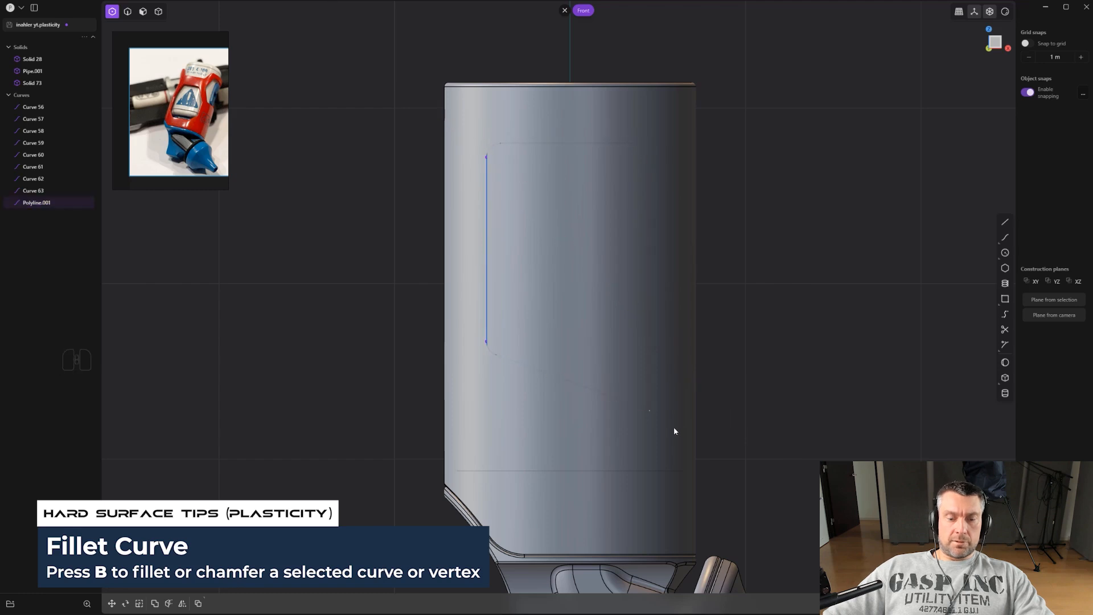
key(b)
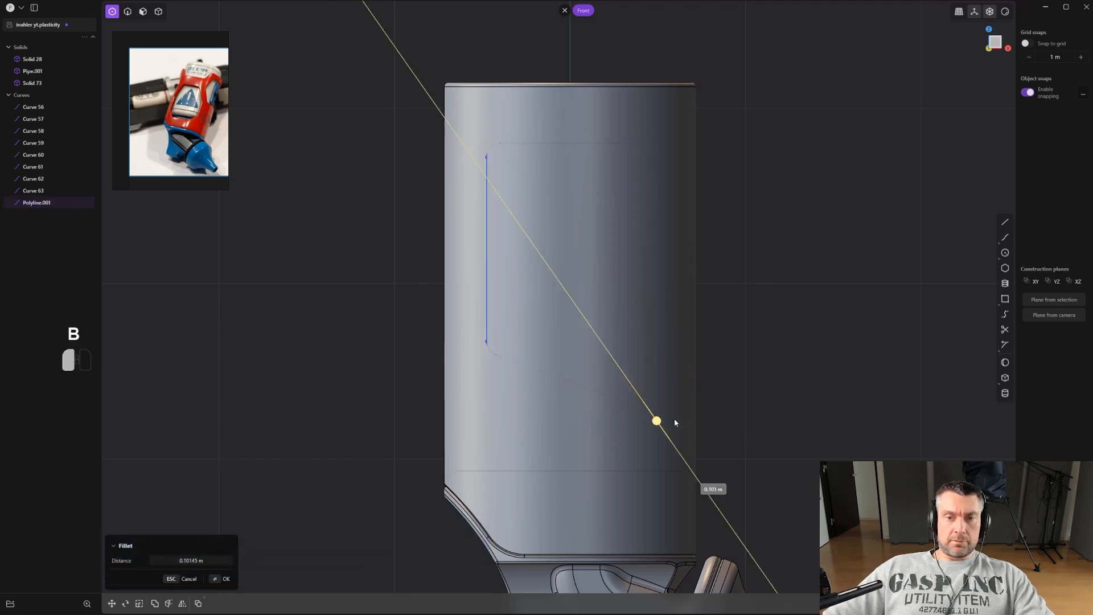
click(681, 419)
scroll(679, 409, down, 3)
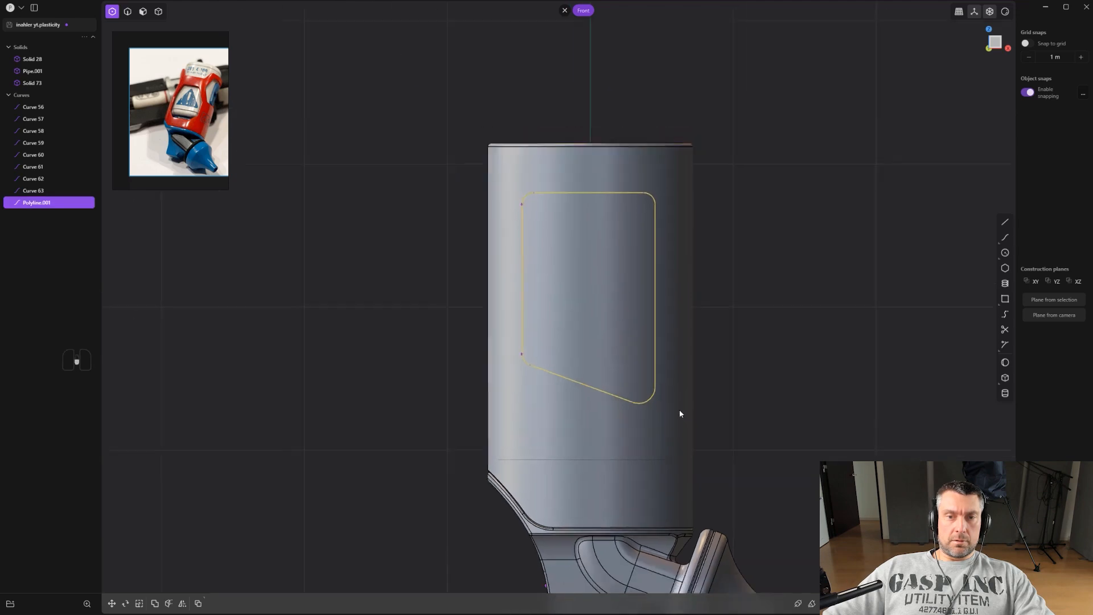
Cut the body with the window outline and delete the cut-out pieces to open the window.
key(c)
click(648, 365)
scroll(660, 366, up, 2)
key(x)
key(2)
click(648, 215)
key(x)
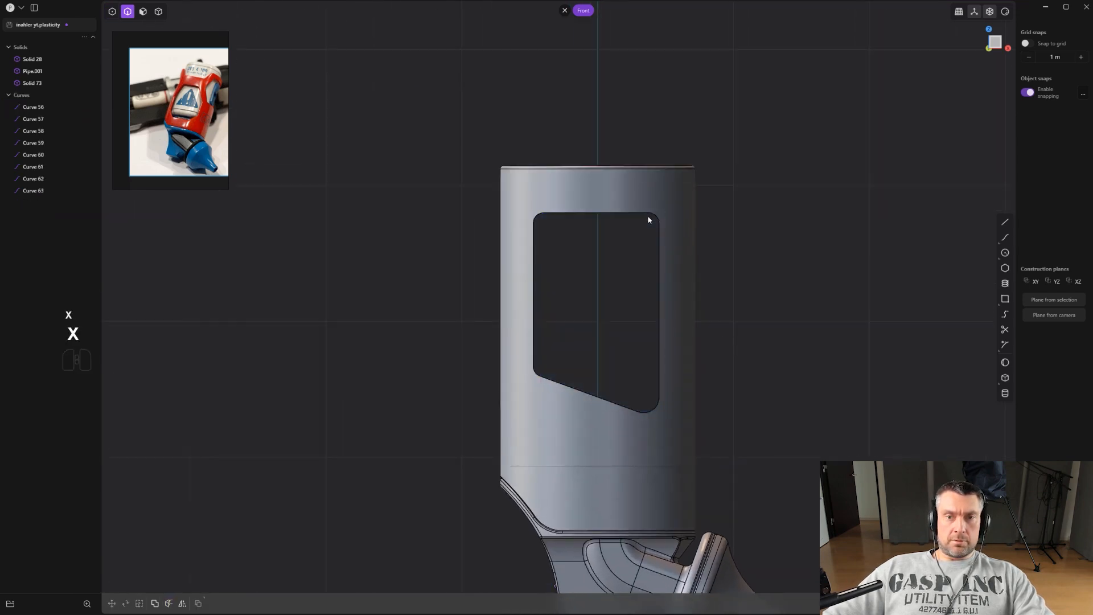
Fillet the edges of the window opening by a small amount.
scroll(659, 250, up, 1)
middle_drag(659, 251, 644, 212)
scroll(643, 213, up, 1)
key(2)
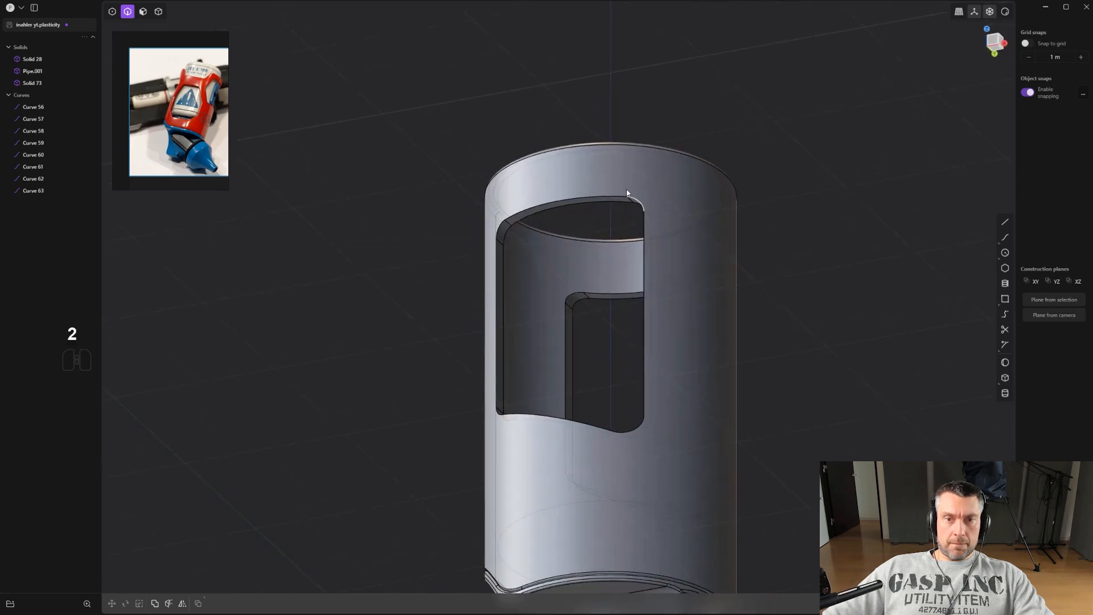
click(631, 196)
key(f)
drag(615, 194, 618, 198)
scroll(637, 215, down, 2)
alt+middle_drag(780, 300, 721, 455)
scroll(764, 299, down, 2)
right_click(788, 297)
key(3)
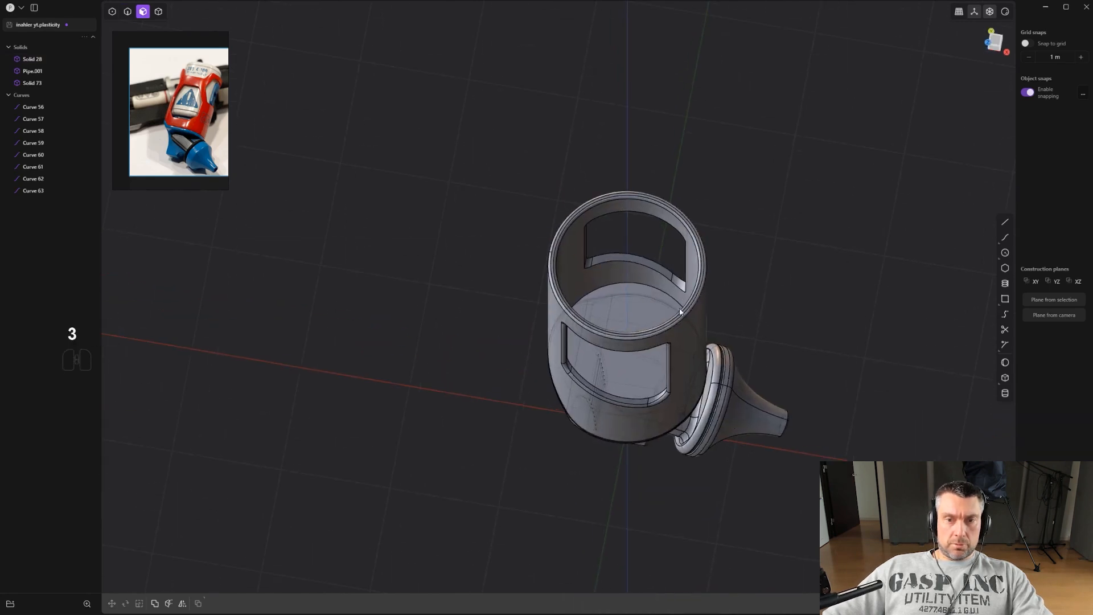
click(663, 317)
mouse_move(662, 319)
middle_down()
mouse_move(672, 343)
mouse_move(667, 321)
middle_up()
scroll(729, 319, up, 1)
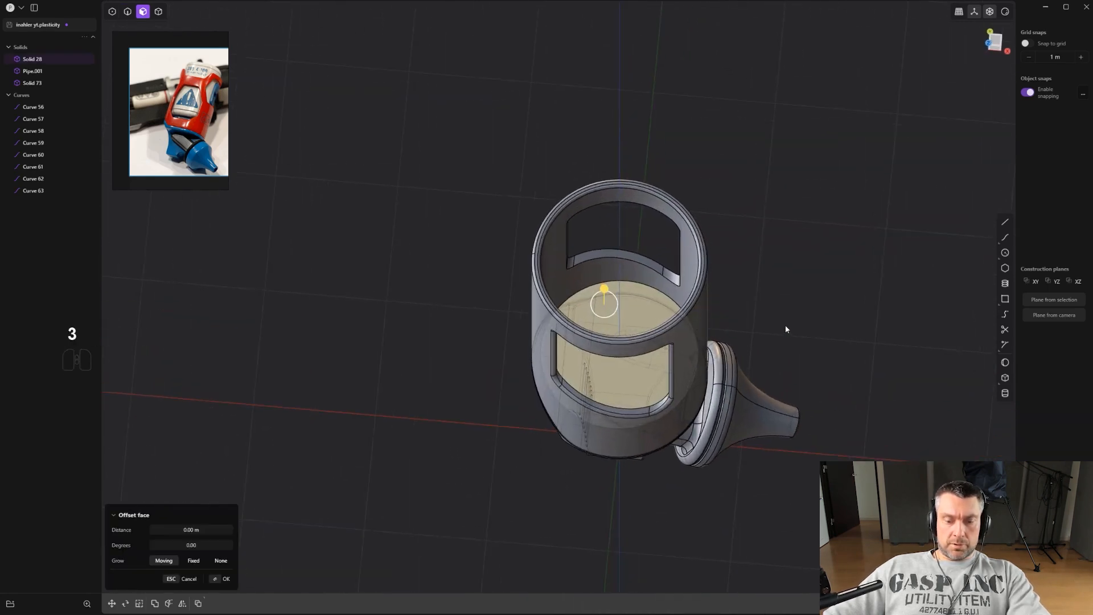
key(o)
click(800, 318)
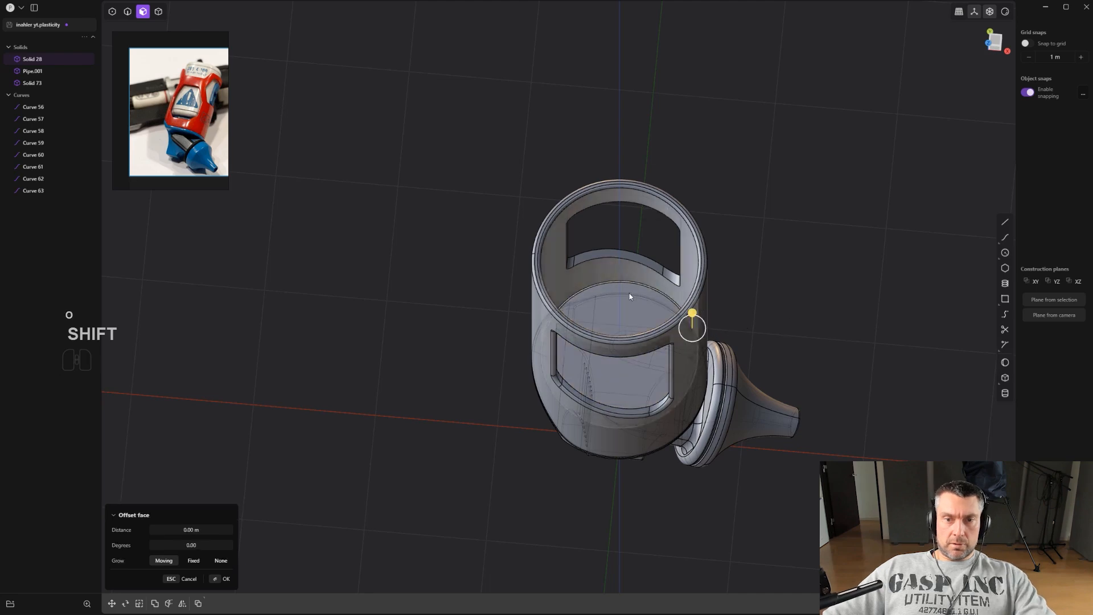
Duplicate the body's inner floor face as a separate face sheet.
click(630, 298)
scroll(631, 299, down, 3)
middle_drag(687, 357, 695, 308)
scroll(695, 309, down, 2)
key(shift+d)
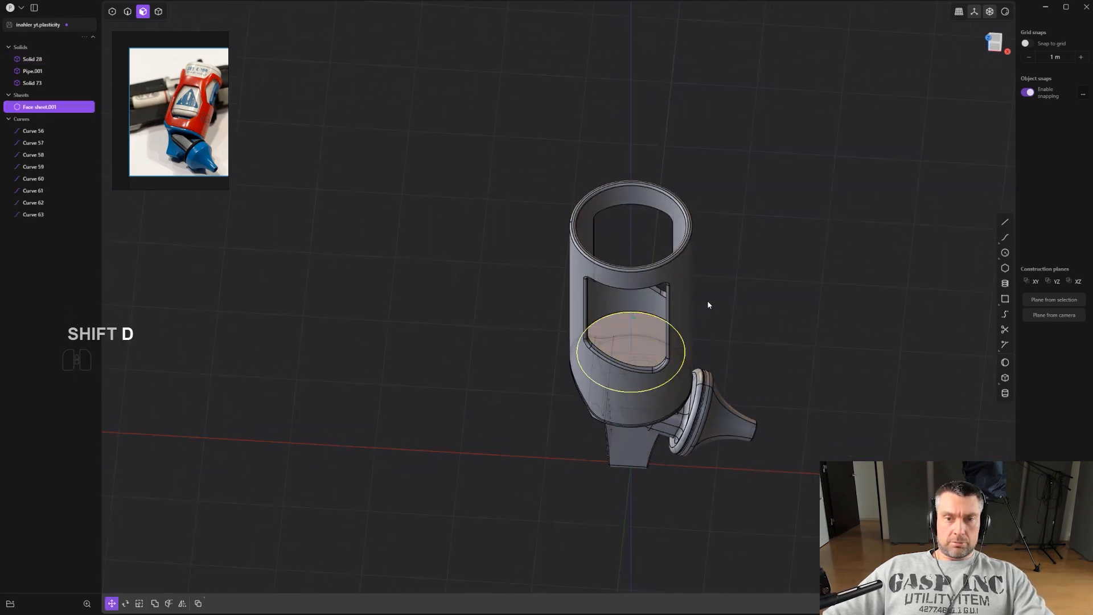
Move the face sheet up along Z by about 0.08 m.
key(4)
middle_drag(654, 341, 643, 344)
click(643, 344)
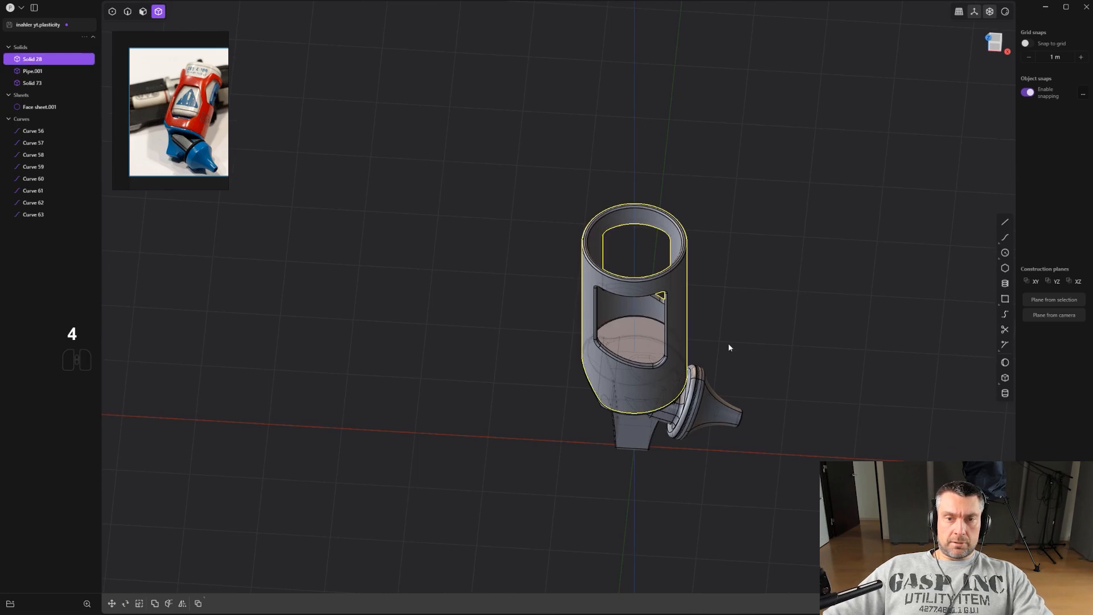
click(635, 360)
scroll(780, 367, up, 2)
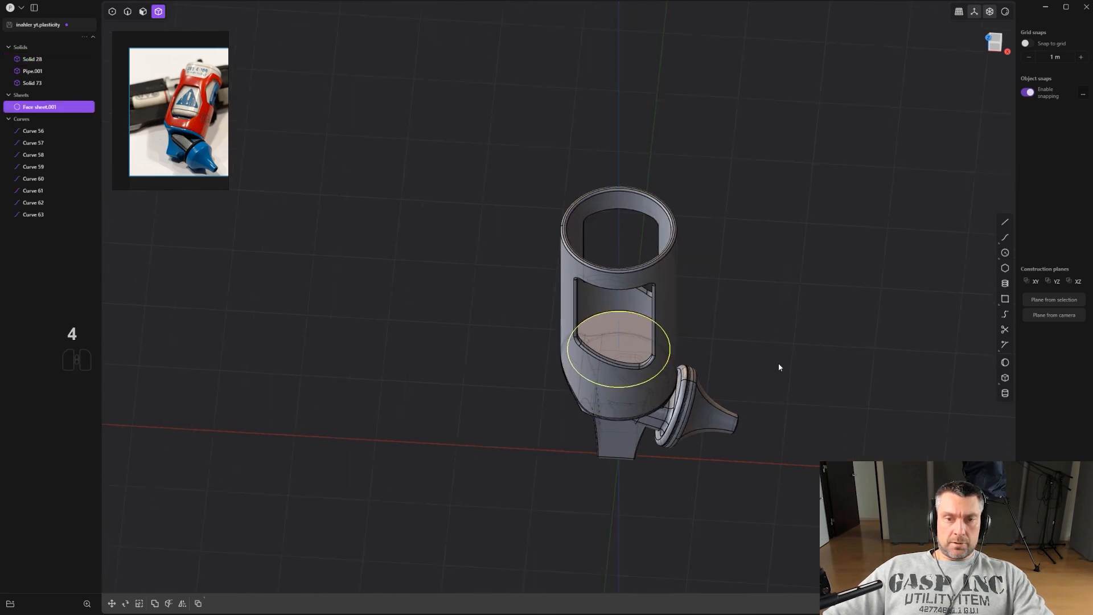
key(g)
key(z)
key(shift)
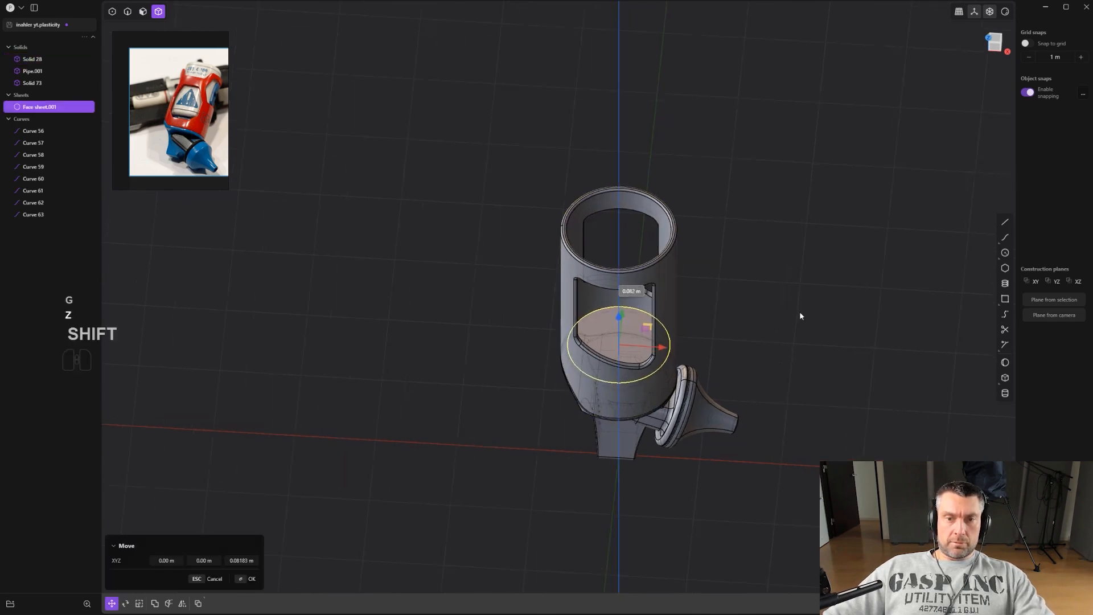
click(780, 354)
Extrude the face sheet upward to form an inner core rising above the body's top rim.
scroll(632, 366, up, 3)
key(3)
click(609, 346)
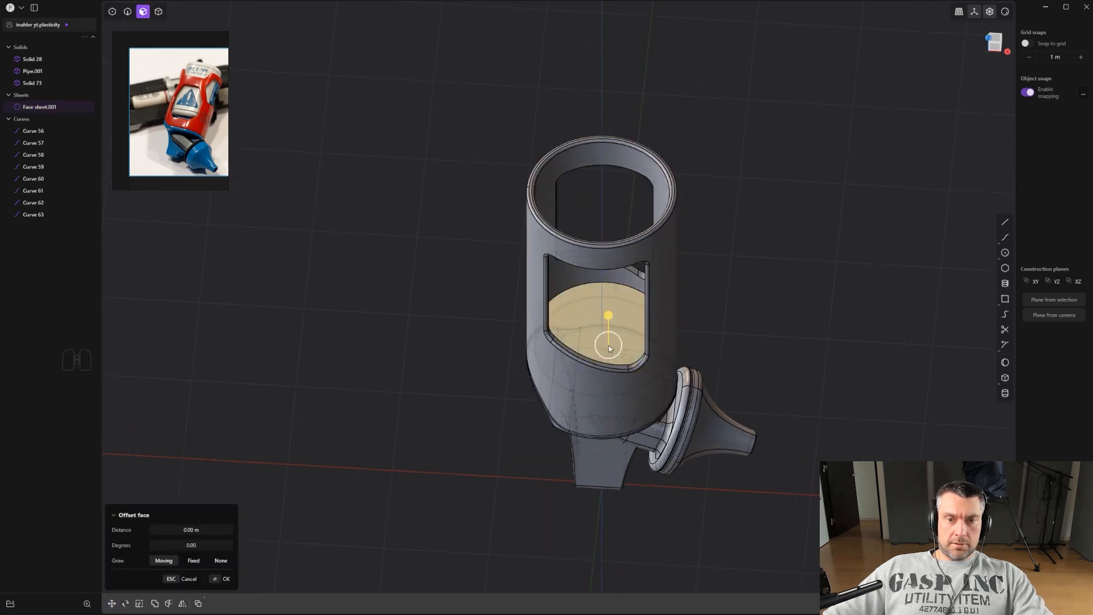
scroll(609, 344, down, 2)
key(ctrl+z)
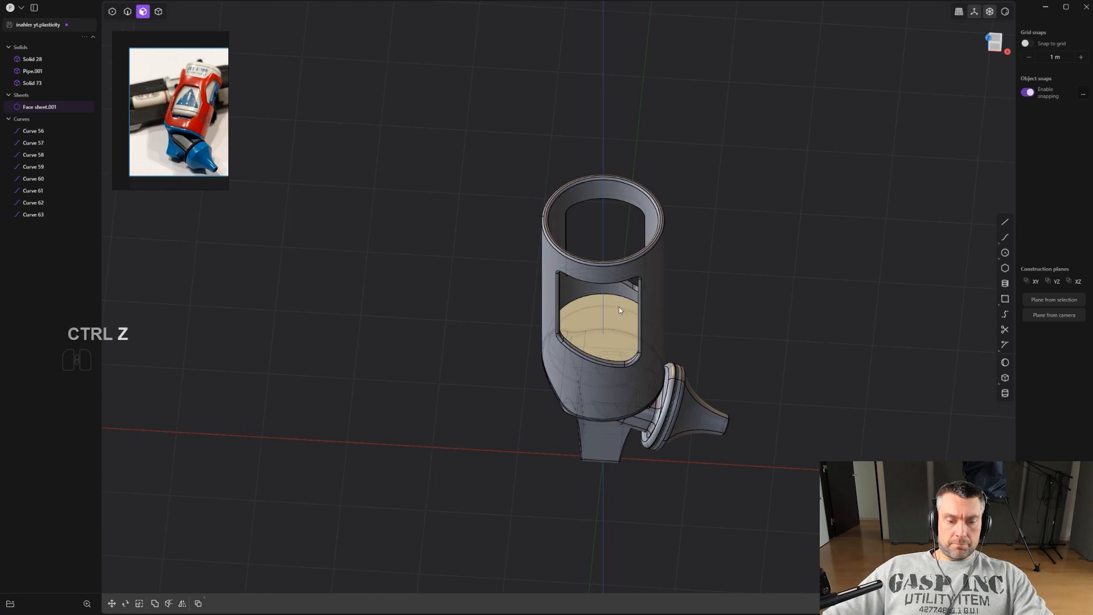
key(e)
drag(610, 310, 639, 173)
right_click(640, 175)
alt+middle_drag(651, 201, 684, 244)
click(727, 201)
Fillet the top edge of the extruded core by about 0.18 m.
key(2)
click(604, 148)
drag(604, 146, 607, 139)
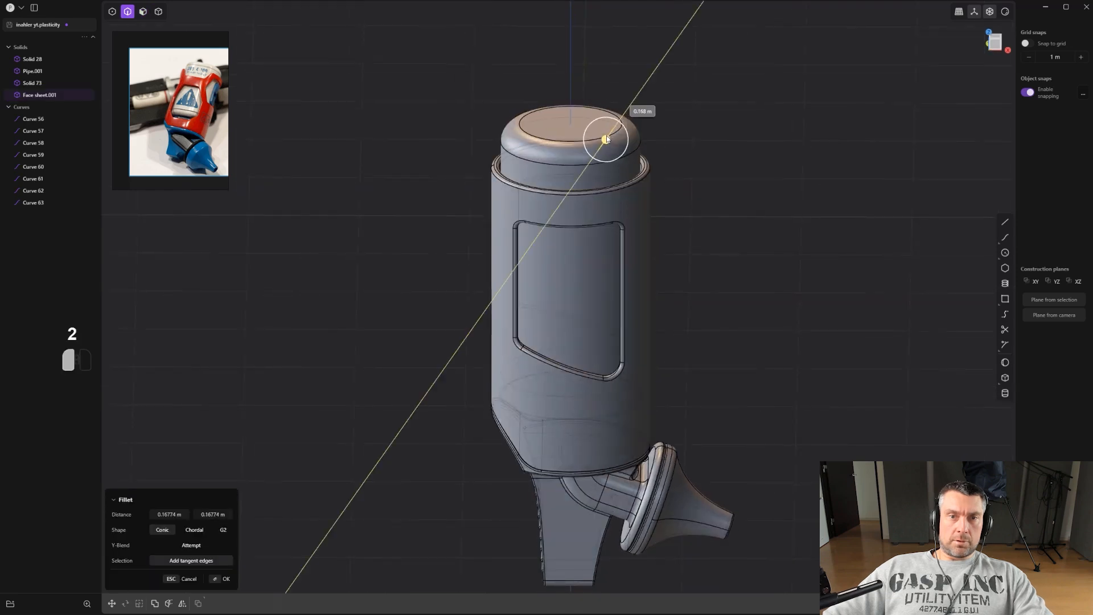
right_click(687, 130)
Draw a horizontal line across the core just above the body's rim.
click(1003, 226)
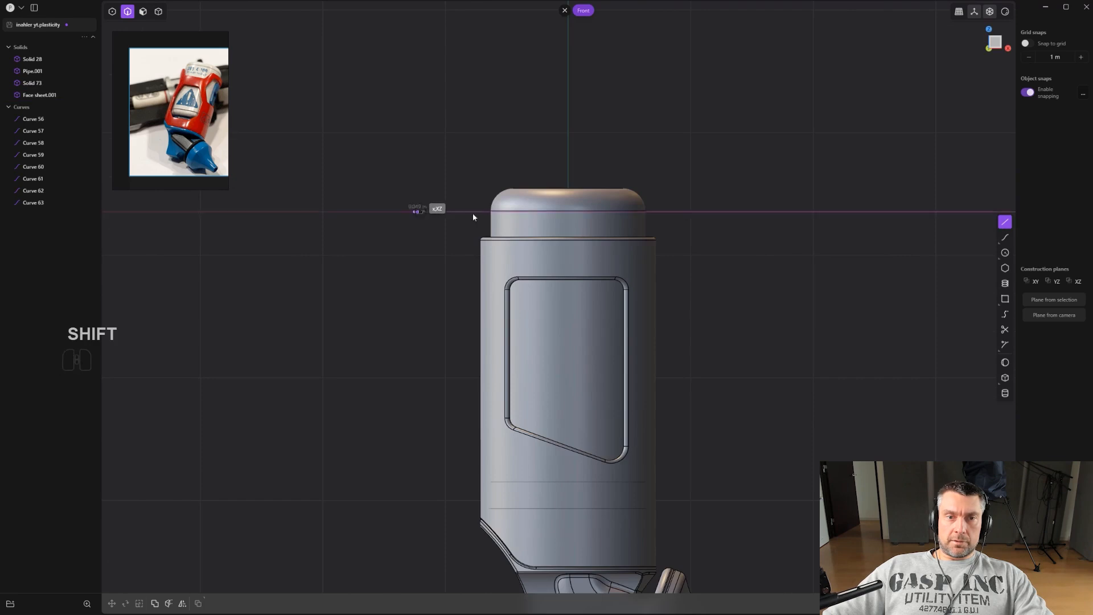
shift+click(787, 213)
scroll(745, 219, up, 1)
key(g)
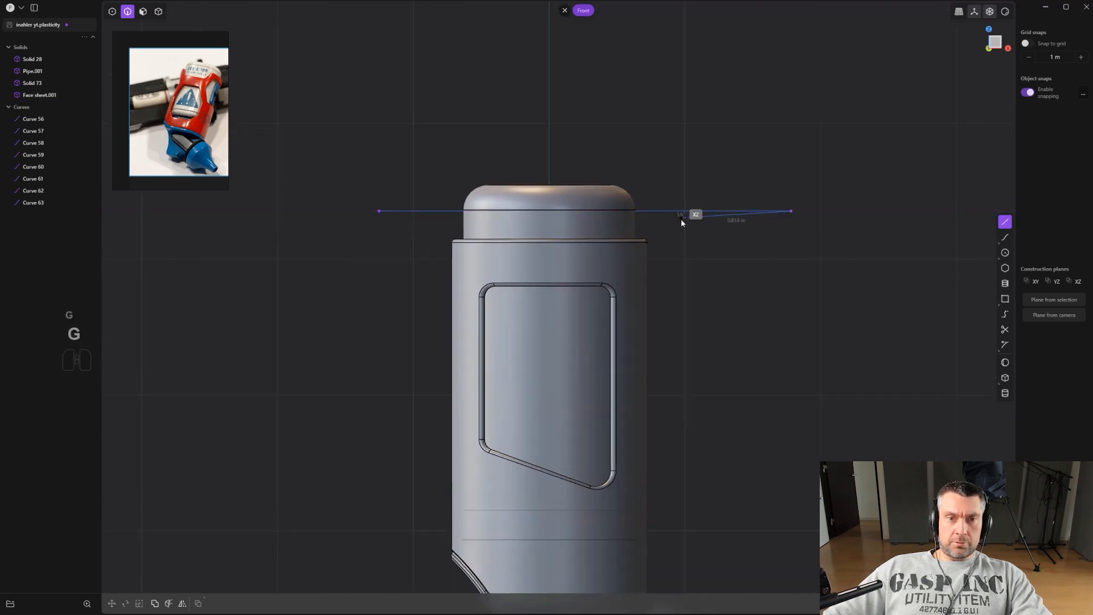
key(ctrl+z)
key(ctrl+shift+z)
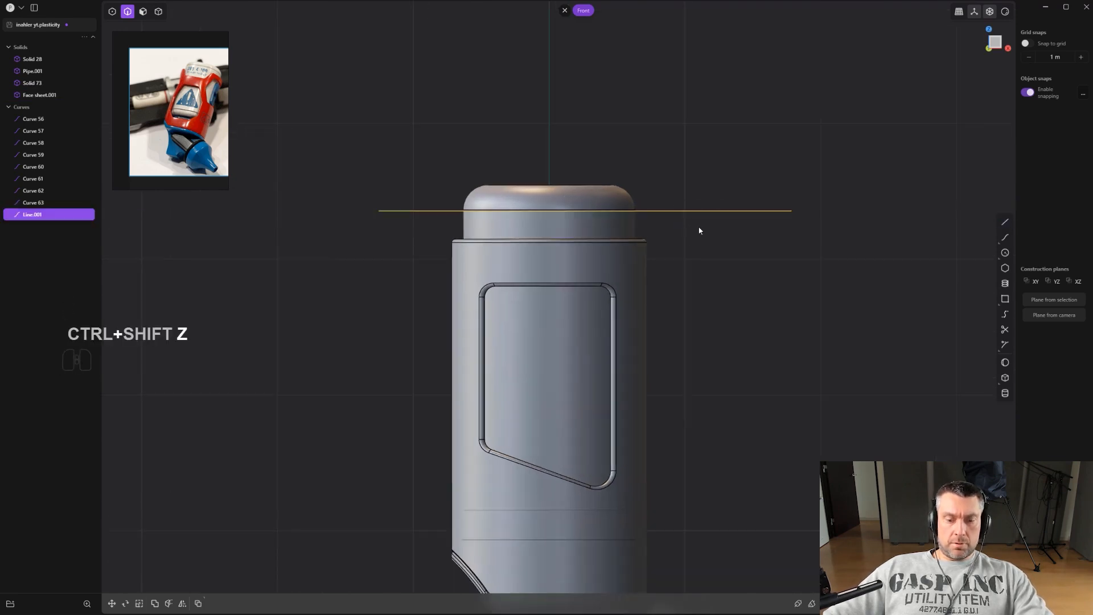
Duplicate the horizontal line and move the copy slightly upward.
key(g)
key(g)
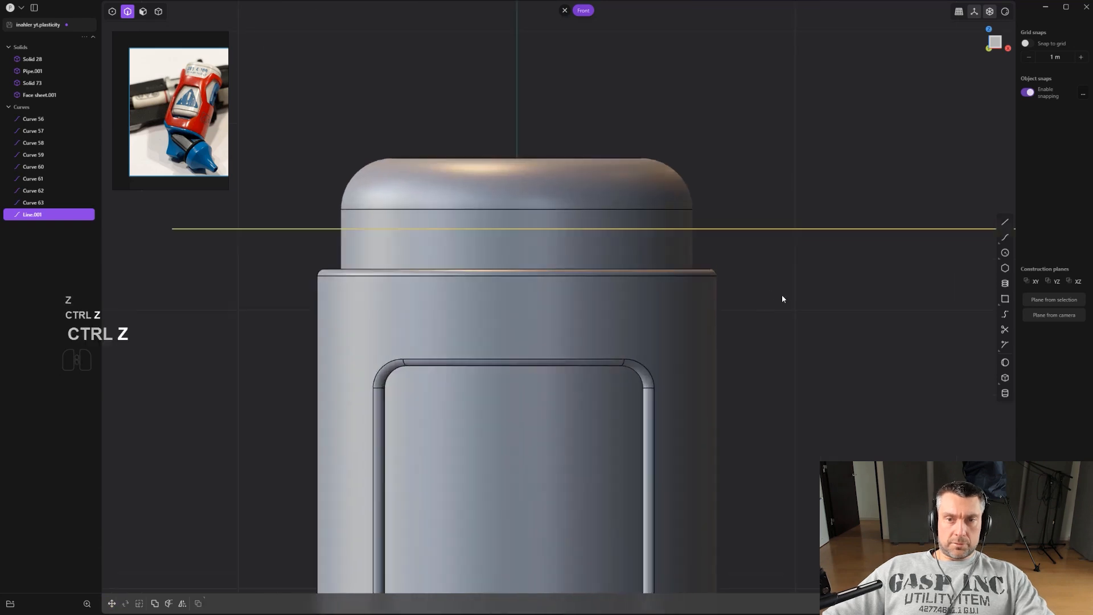
scroll(783, 298, down, 2)
shift+middle_drag(773, 289, 717, 243)
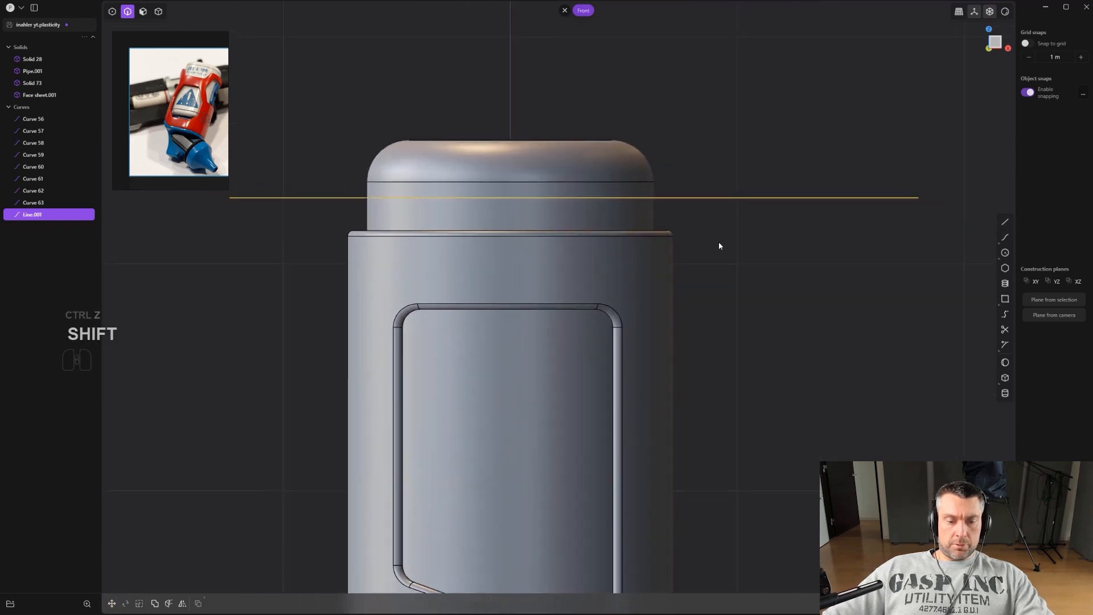
key(shift+d)
drag(575, 154, 579, 142)
right_click(582, 146)
scroll(672, 186, up, 2)
drag(794, 264, 753, 152)
scroll(746, 186, up, 2)
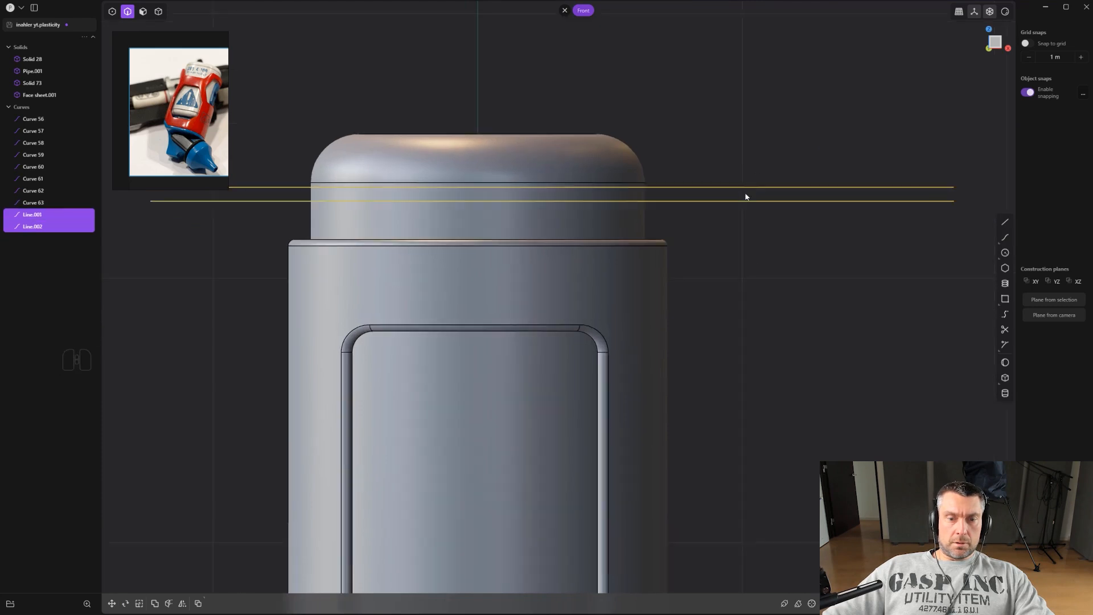
Imprint both horizontal lines onto the core to split off a narrow band.
key(shift+q)
click(735, 273)
click(585, 223)
right_click(583, 223)
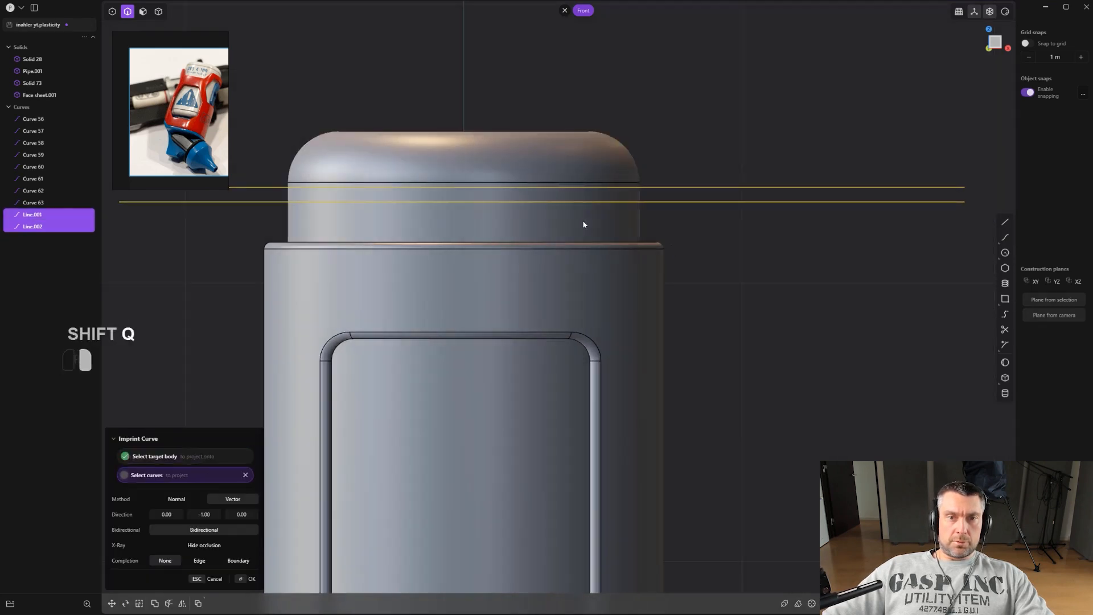
scroll(582, 222, down, 2)
key(2)
key(x)
middle_drag(750, 200, 719, 216)
Offset the narrow band face inward by about 0.05 m to form a groove around the core.
key(3)
click(639, 186)
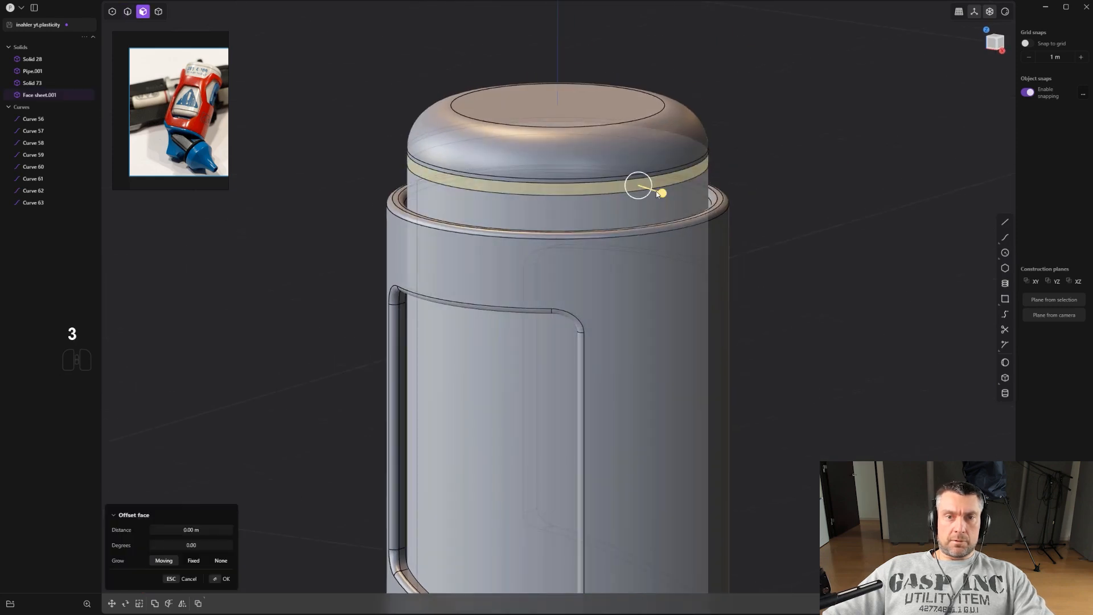
drag(660, 194, 653, 189)
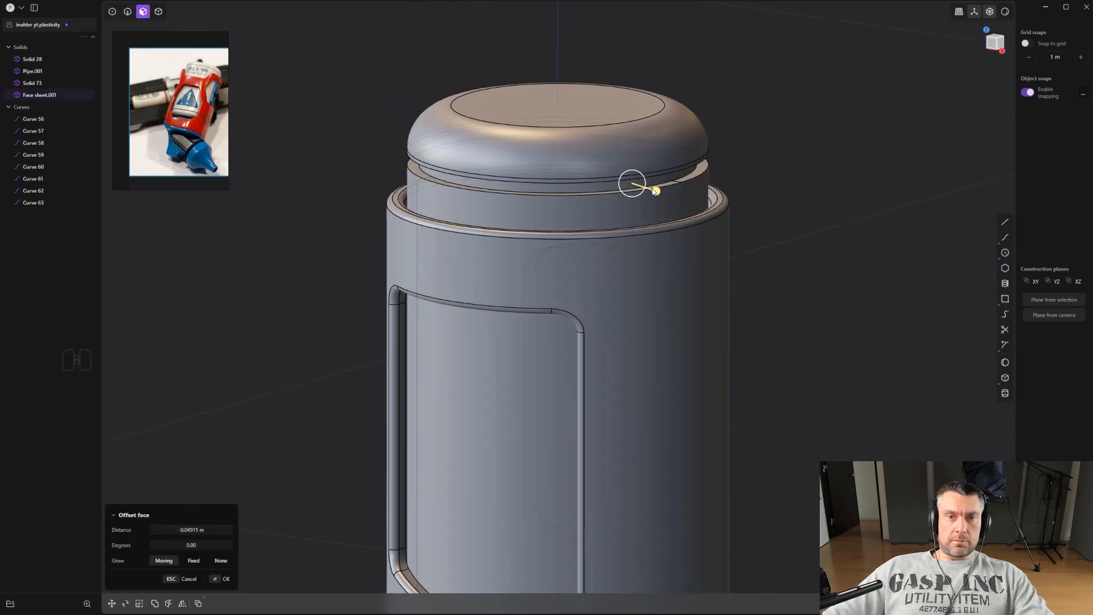
scroll(653, 188, up, 2)
right_click(654, 189)
click(687, 181)
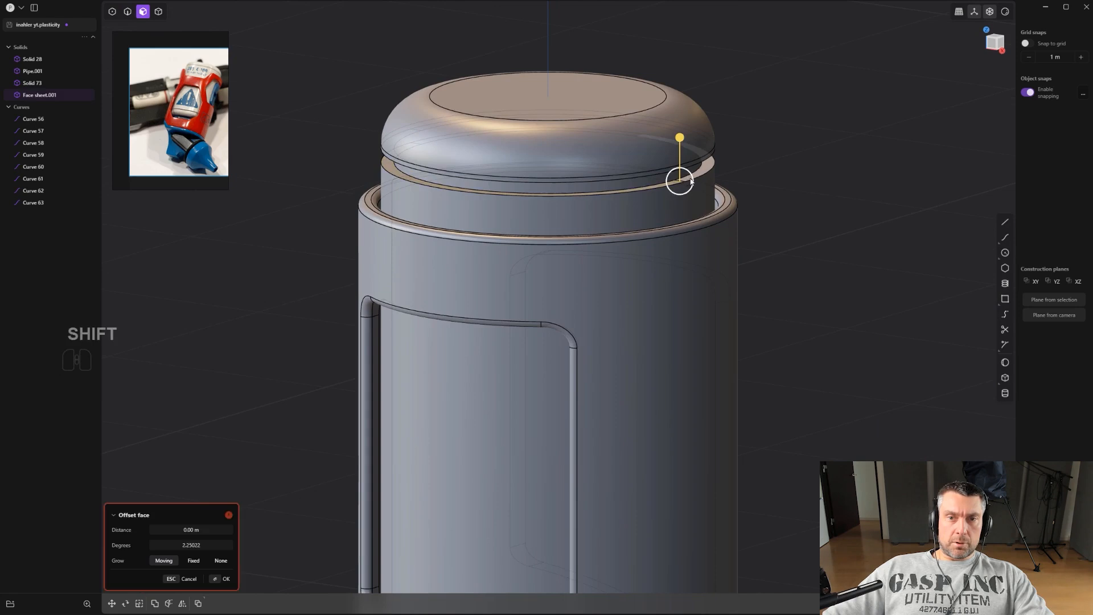
click(707, 170)
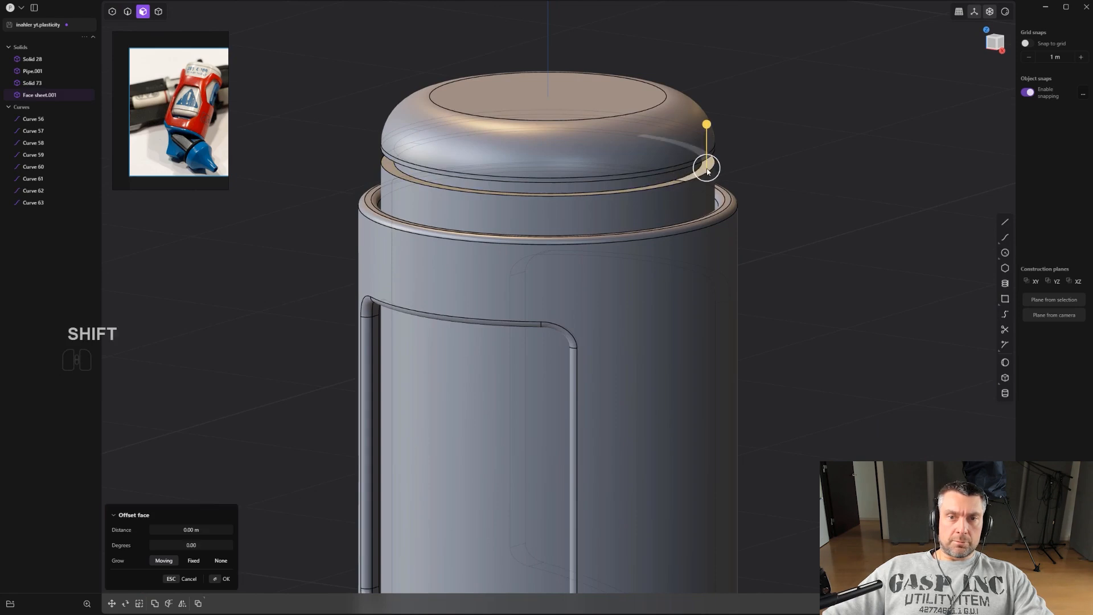
shift+click(673, 187)
middle_drag(673, 187, 674, 147)
drag(673, 137, 674, 126)
scroll(666, 129, up, 4)
Try to fillet an edge of the groove on the core, then undo it.
key(2)
click(618, 172)
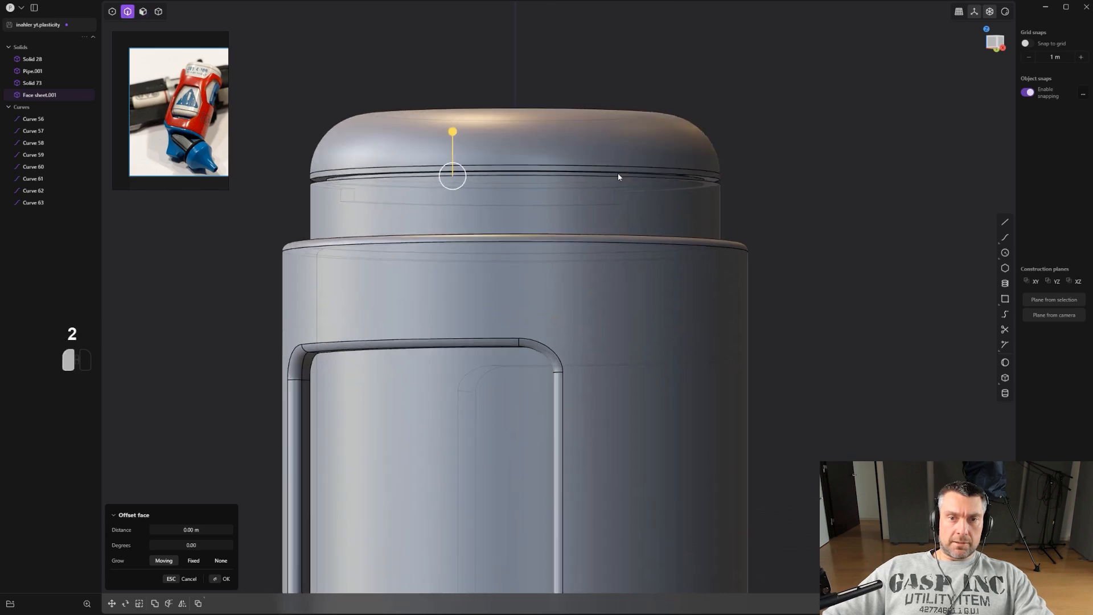
shift+click(655, 180)
drag(659, 181, 649, 154)
scroll(649, 154, up, 5)
middle_drag(656, 136, 647, 172)
key(ctrl+z)
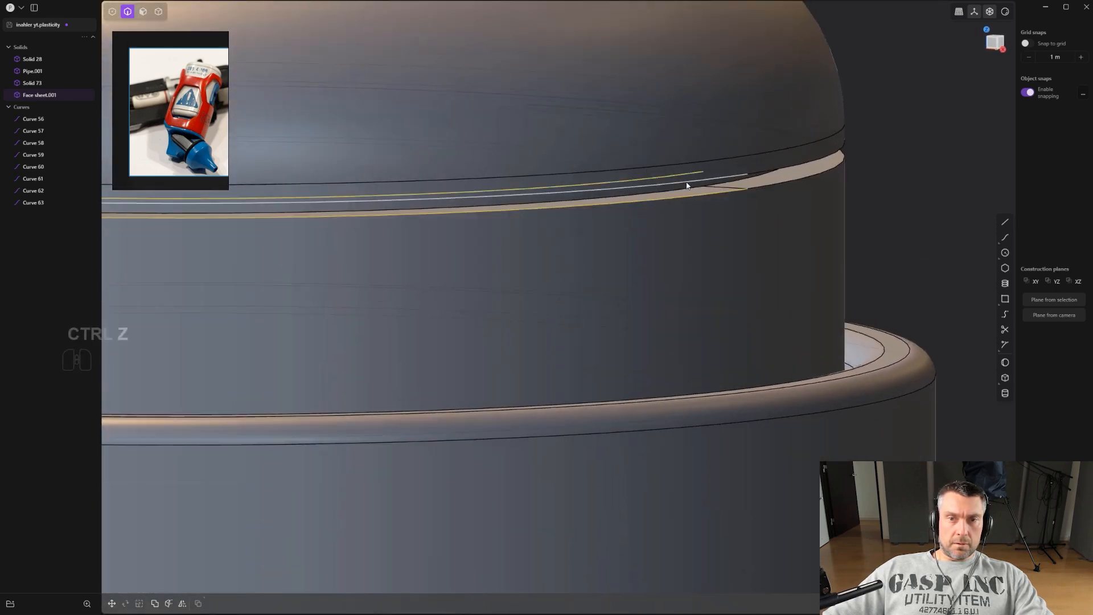
Fillet the groove's edge on the core by about 0.0056 m.
shift+drag(686, 177, 694, 187)
right_click(696, 187)
scroll(705, 196, down, 3)
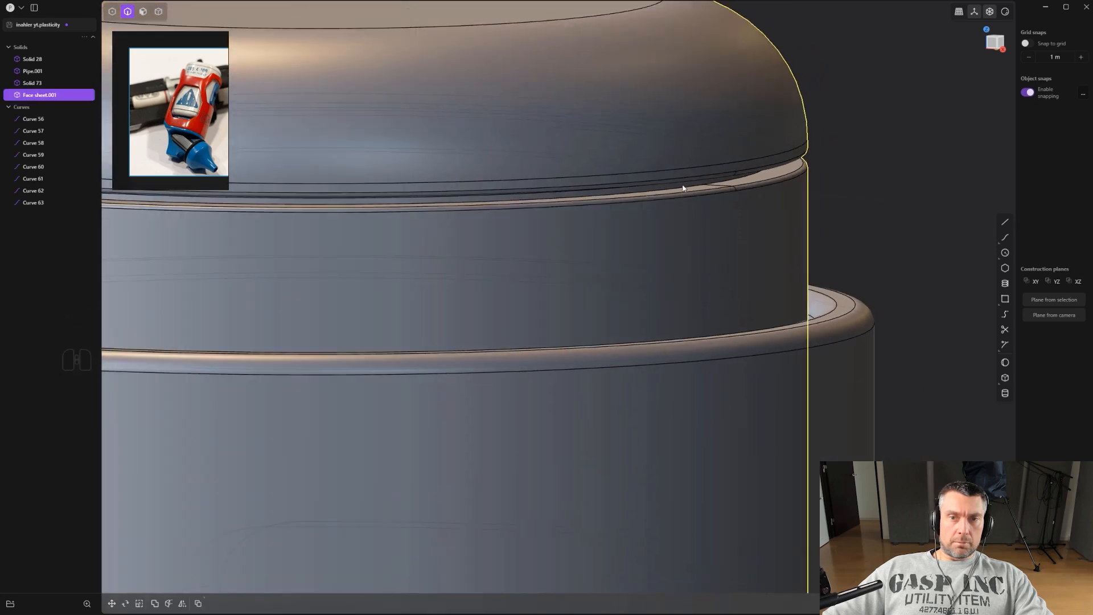
click(691, 190)
key(f)
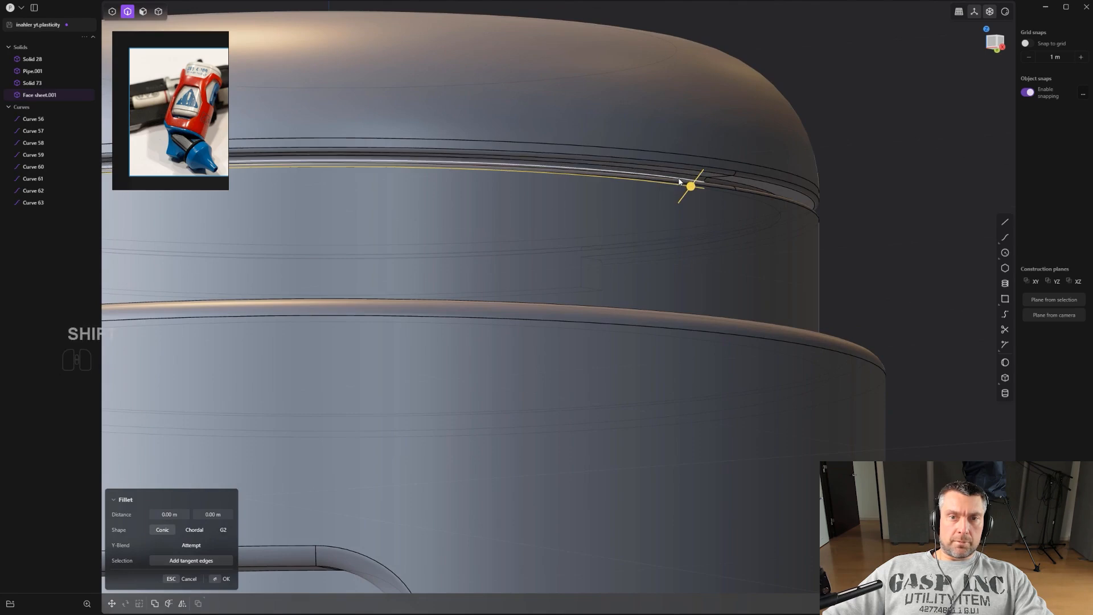
shift+drag(680, 179, 735, 193)
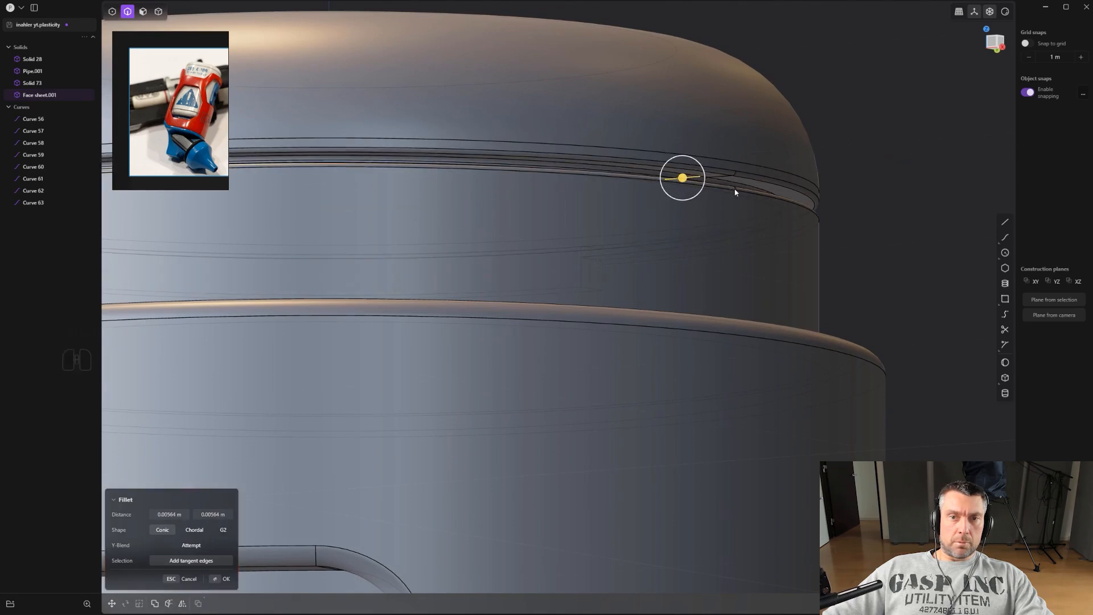
key(Return)
Examine the whole model from the side and front views to check the core's proportions.
middle_drag(890, 212, 760, 281)
scroll(759, 281, down, 5)
shift+drag(753, 306, 683, 248)
key(ctrl+e)
scroll(696, 254, down, 6)
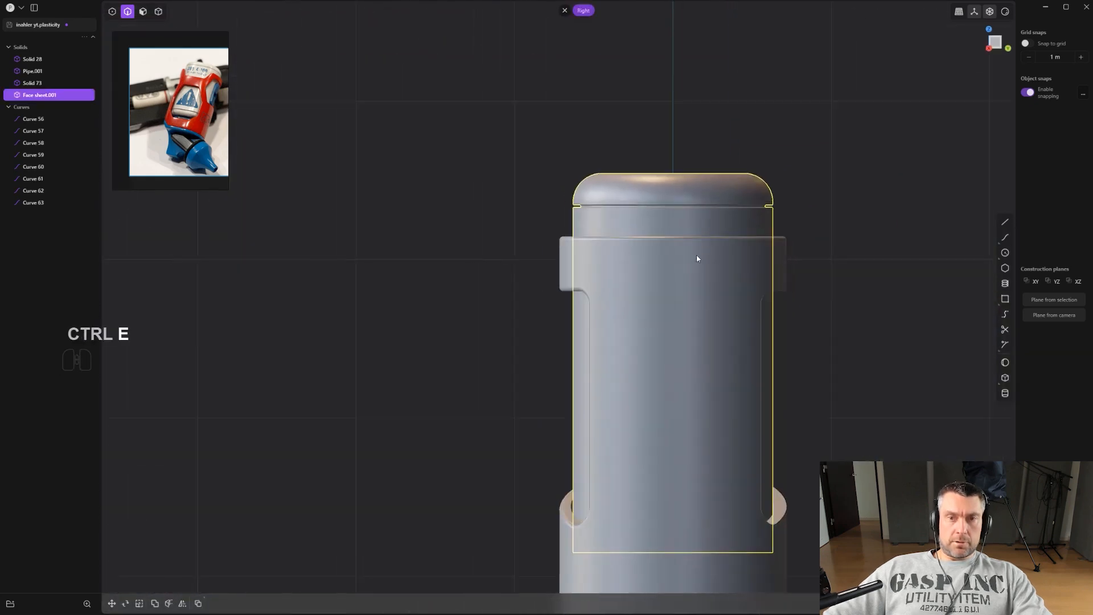
shift+middle_drag(730, 298, 672, 230)
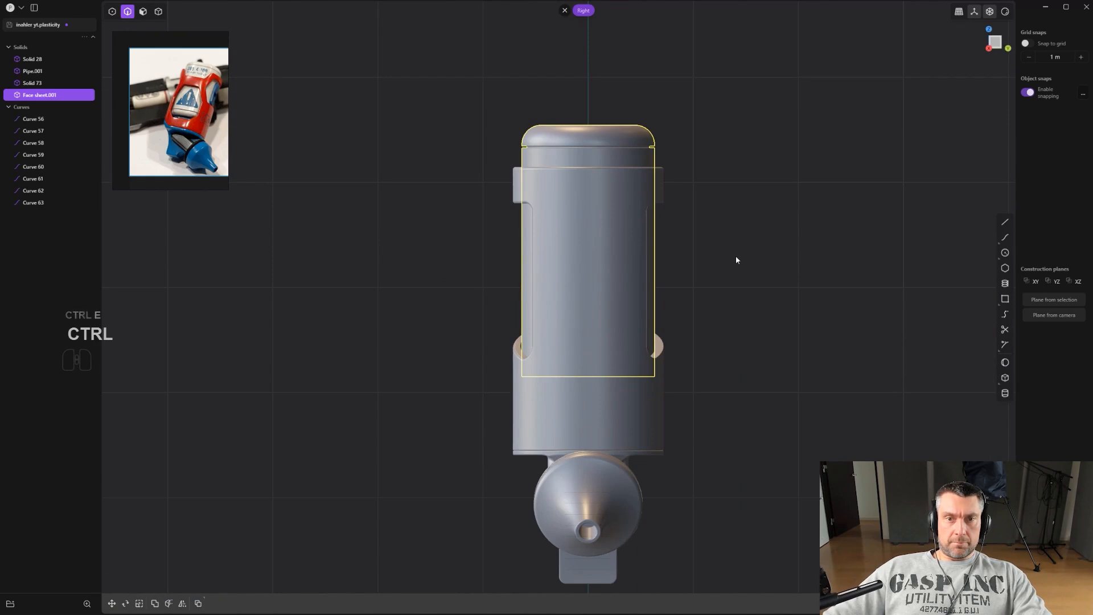
alt+middle_drag(732, 268, 738, 279)
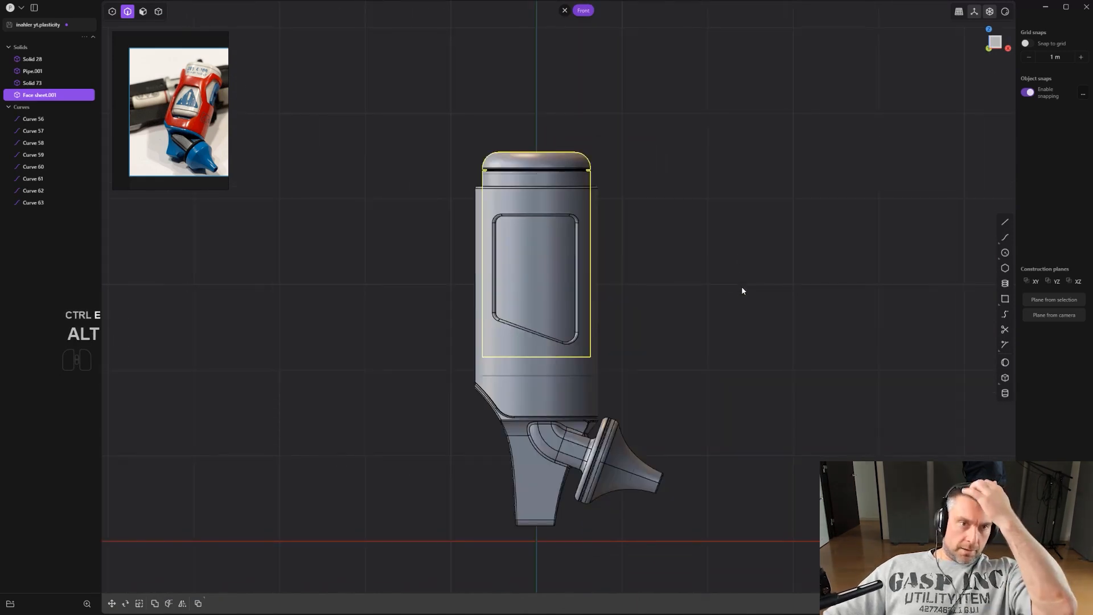
scroll(712, 307, up, 7)
shift+middle_drag(544, 317, 688, 322)
scroll(688, 323, up, 2)
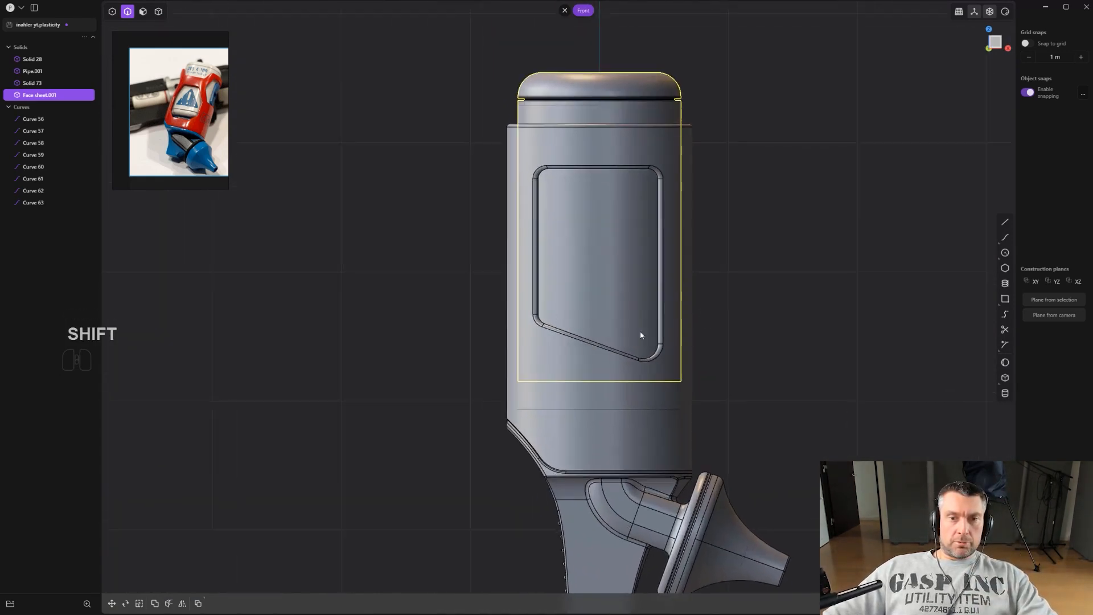
shift+middle_drag(547, 322, 512, 300)
scroll(512, 300, up, 1)
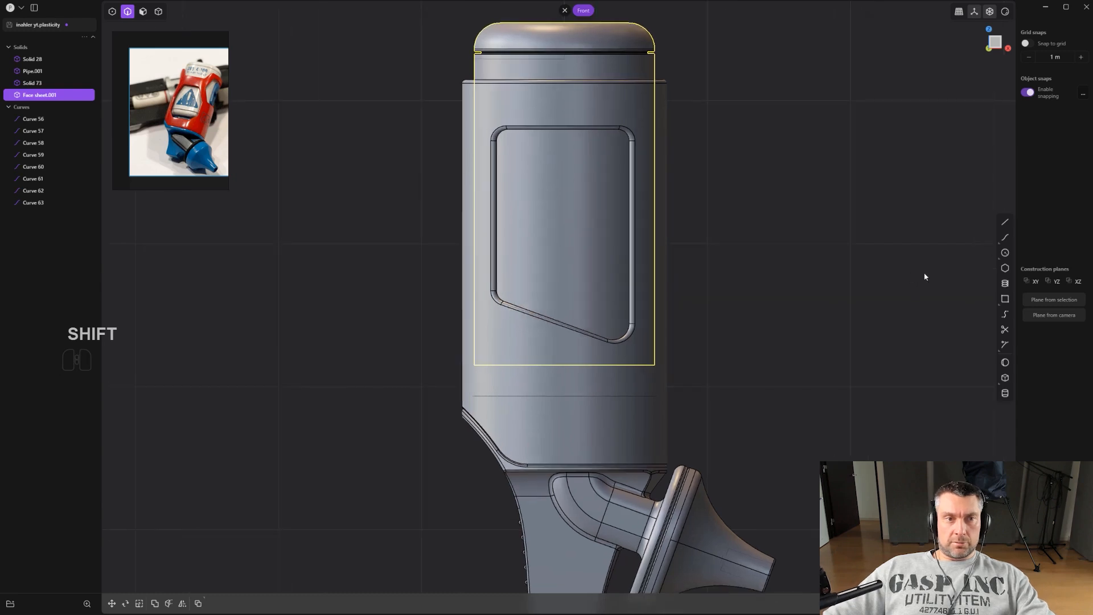
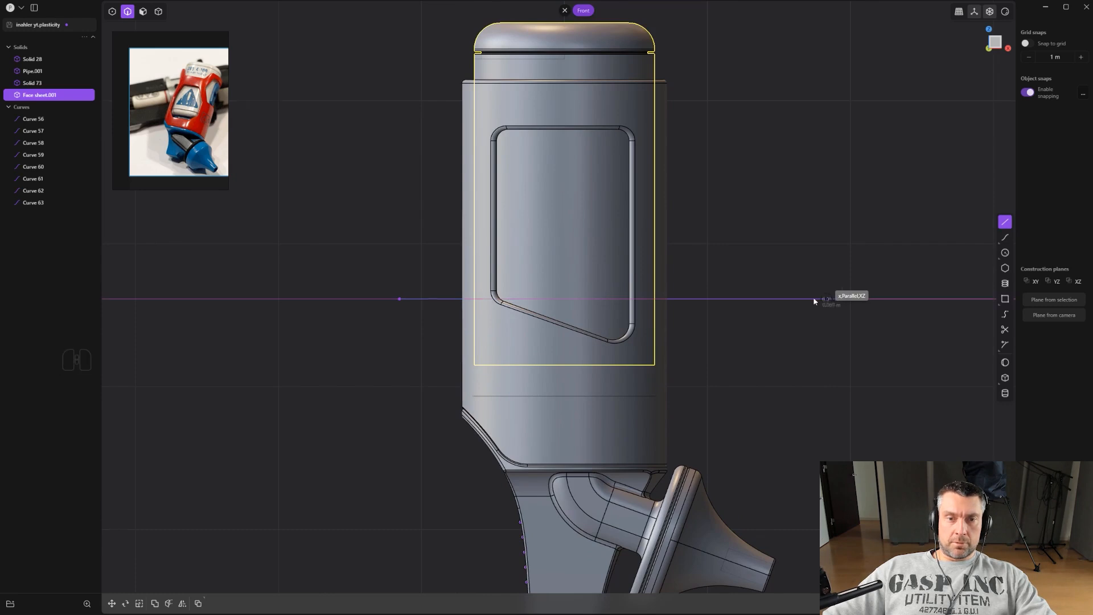
Draw a horizontal line across the core near the window's lower edge and cut the core with it.
click(828, 299)
scroll(828, 300, up, 1)
key(g)
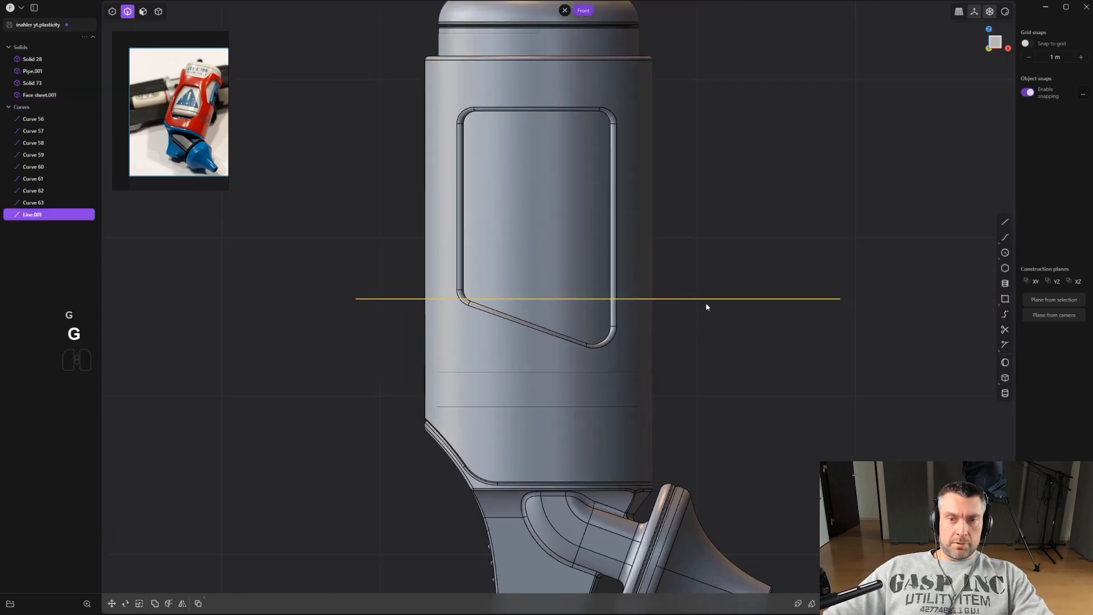
click(711, 322)
scroll(712, 321, up, 1)
key(c)
click(579, 265)
right_click(579, 266)
Delete the core's lower piece below the cut.
key(4)
click(587, 324)
key(x)
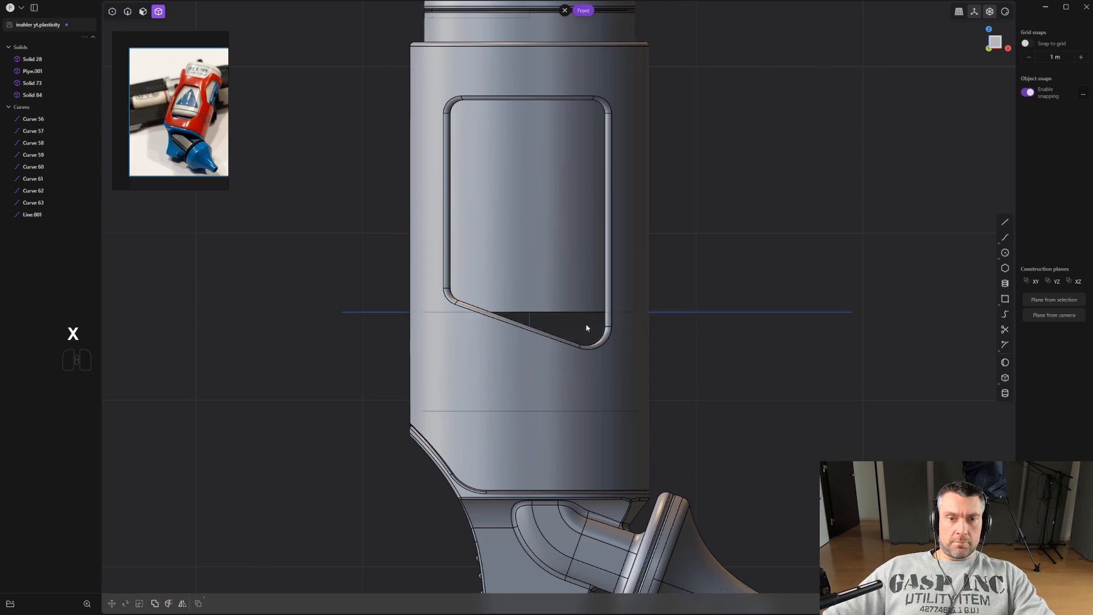
Try to offset the core's cut end face upward with Offset face.
mouse_move(575, 312)
mouse_down()
mouse_move(579, 298)
mouse_move(581, 316)
mouse_up()
click(579, 301)
middle_drag(581, 316, 555, 353)
key(3)
click(555, 353)
key(o)
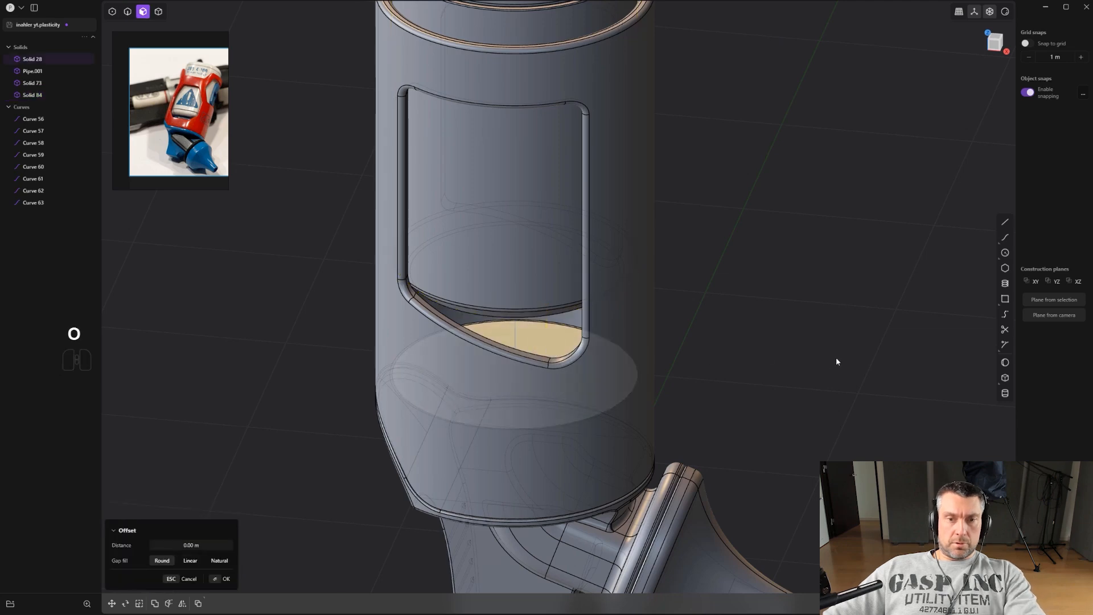
key(o)
click(846, 358)
right_click(547, 350)
click(549, 350)
drag(549, 353, 555, 297)
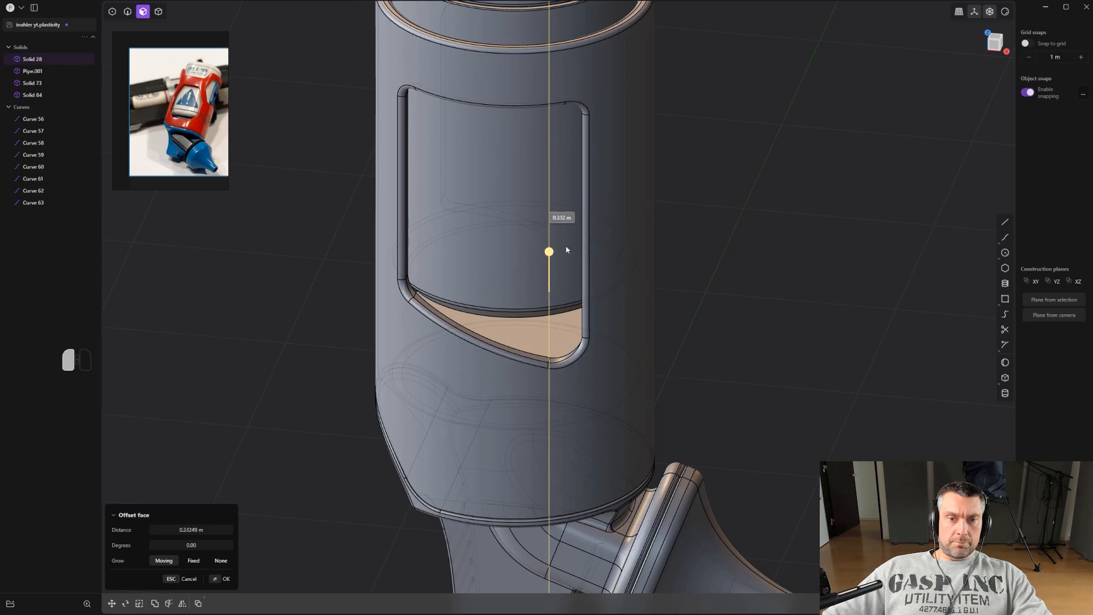
drag(570, 238, 570, 233)
key(2)
click(567, 341)
drag(567, 342, 565, 344)
scroll(565, 344, up, 1)
right_click(566, 343)
mouse_move(572, 332)
middle_down()
mouse_move(588, 304)
mouse_move(571, 342)
middle_up()
click(564, 356)
mouse_move(590, 358)
mouse_down()
mouse_move(568, 335)
mouse_move(575, 347)
mouse_up()
right_click(578, 350)
key(2)
click(567, 337)
right_click(575, 347)
middle_drag(567, 340, 548, 333)
key(3)
click(542, 327)
key(o)
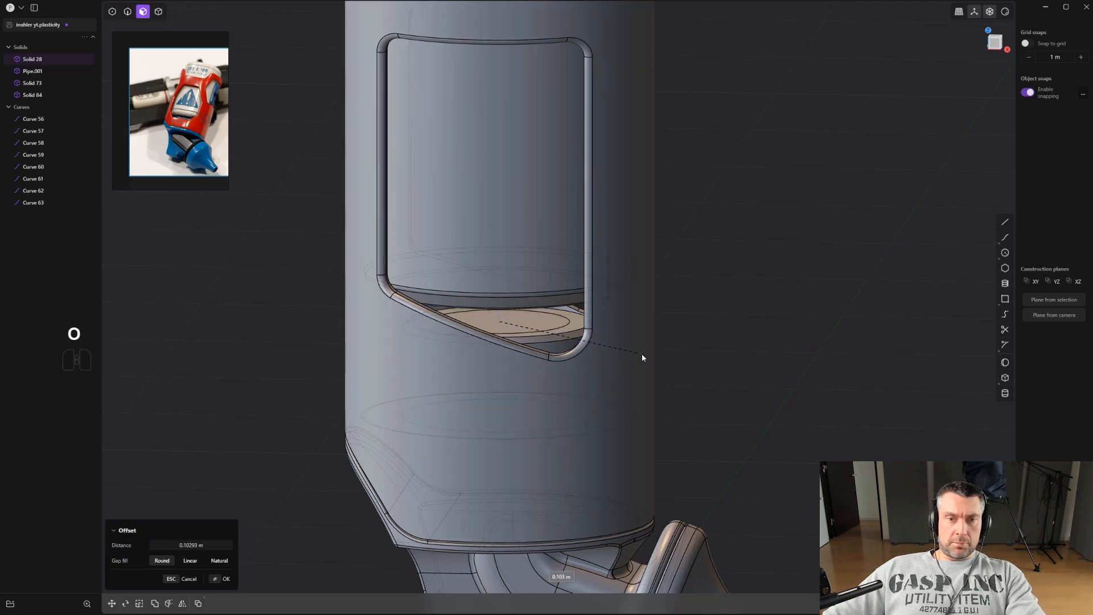
right_click(523, 323)
drag(522, 282, 521, 296)
Offset the core's cut bottom face by about 0.0294 m.
key(2)
middle_drag(561, 323, 538, 272)
key(3)
click(538, 273)
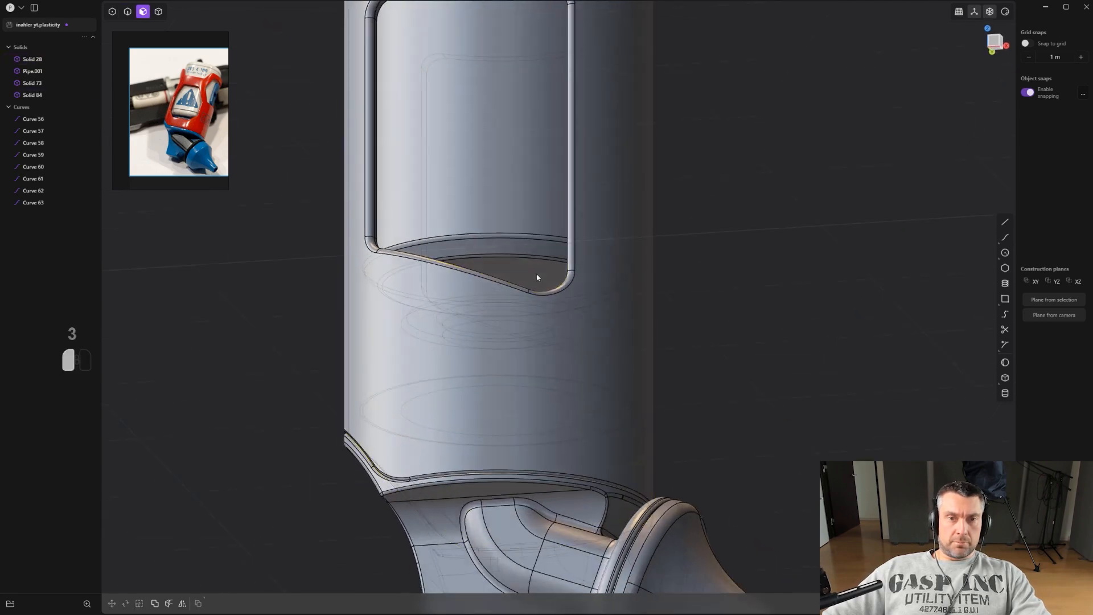
key(o)
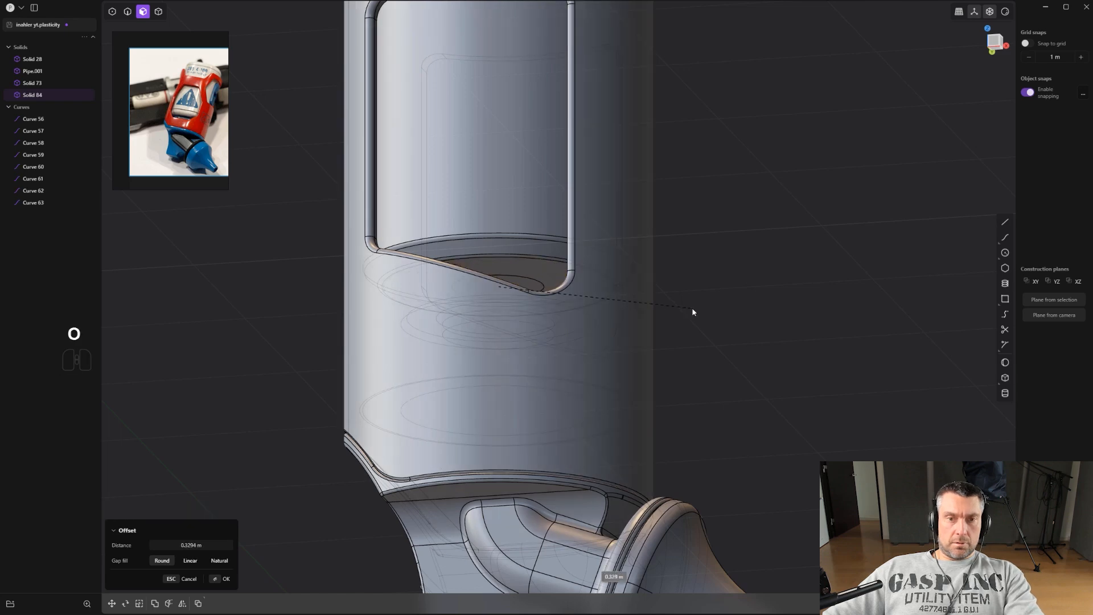
click(692, 312)
Inspect the core's new bottom through the window from several angles and the front view.
middle_drag(660, 299, 666, 319)
click(521, 268)
middle_drag(522, 274, 531, 320)
drag(530, 320, 535, 396)
middle_drag(534, 395, 623, 387)
scroll(655, 383, down, 5)
click(740, 383)
key(2)
middle_drag(739, 383, 739, 345)
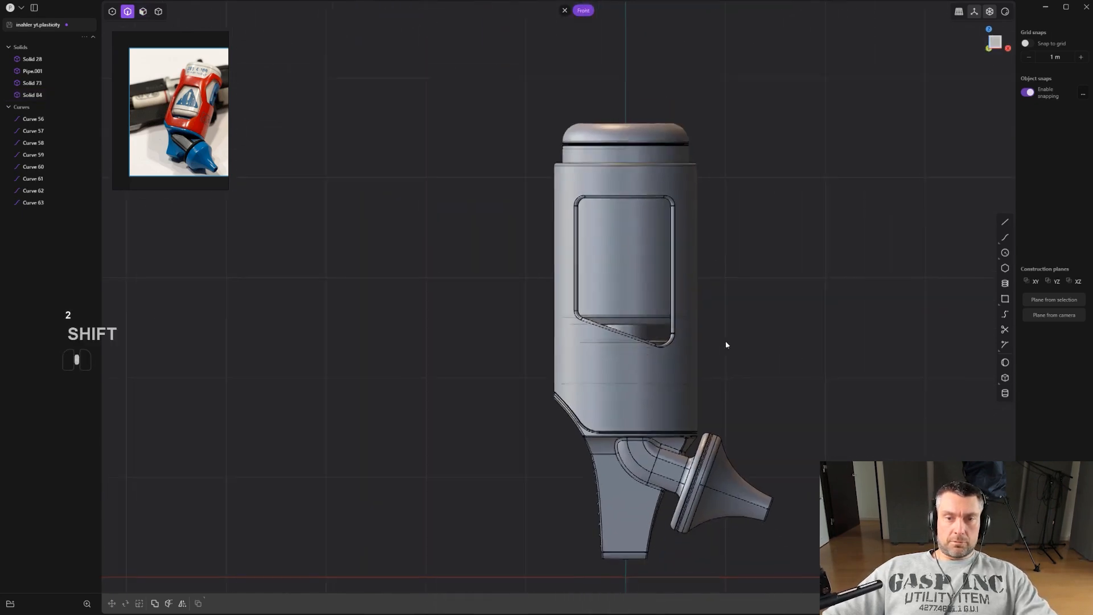
Try to delete the core's cut end face inside the window.
scroll(738, 340, up, 6)
middle_drag(636, 297, 595, 310)
key(3)
click(581, 344)
click(573, 321)
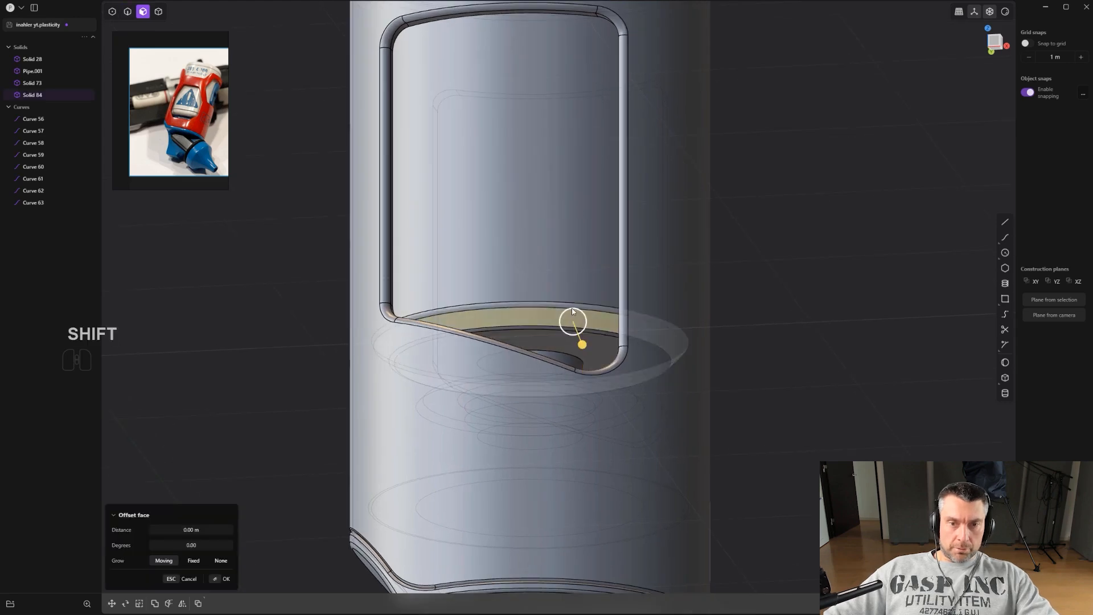
key(x)
click(574, 332)
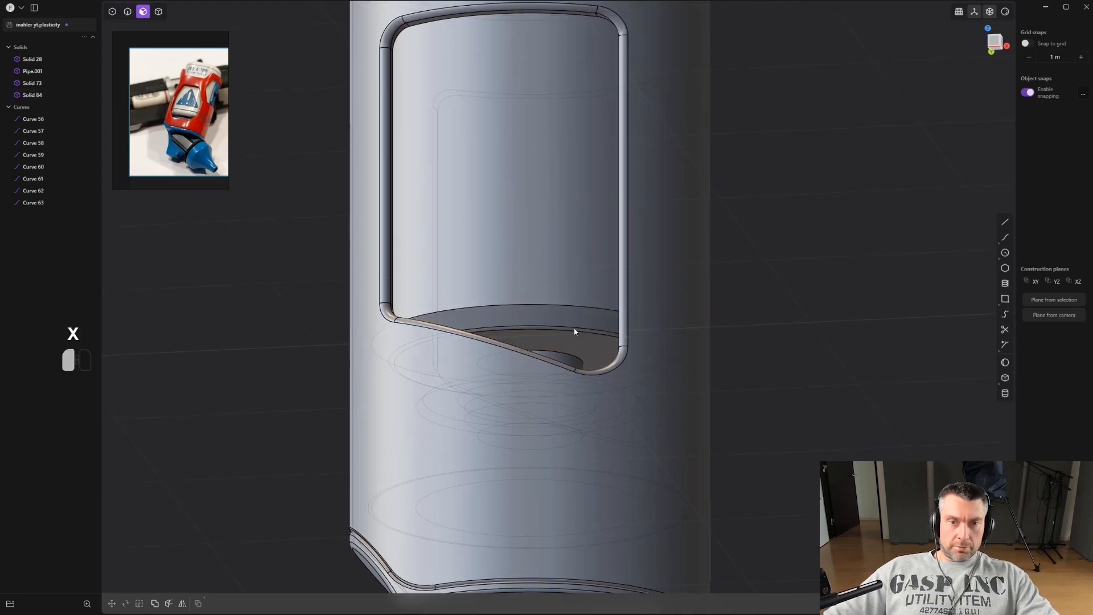
key(x)
click(580, 335)
scroll(581, 334, down, 3)
middle_drag(587, 415, 593, 395)
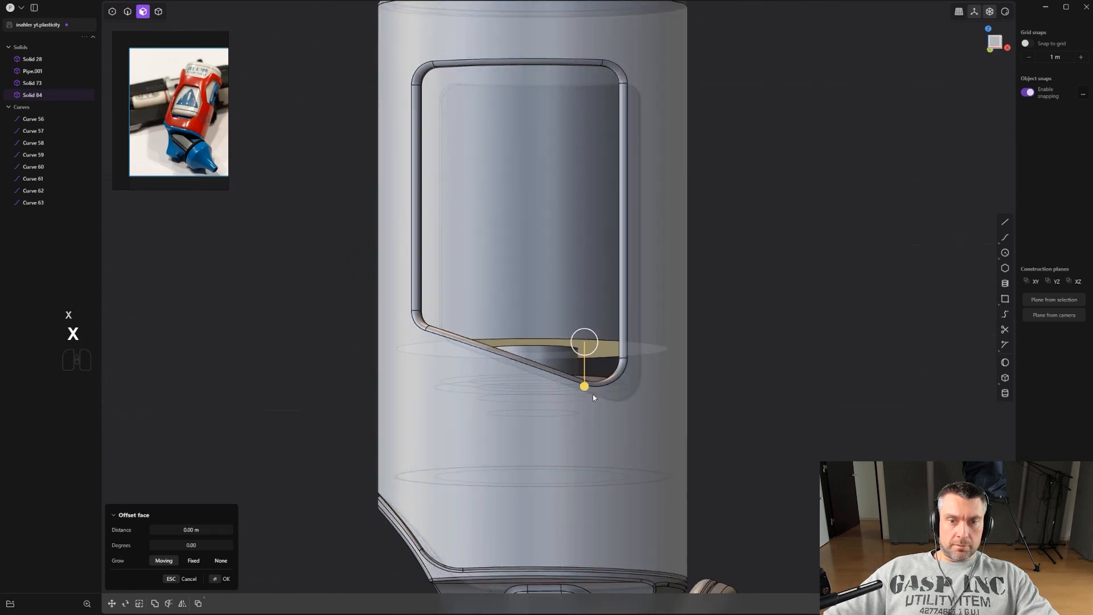
drag(586, 387, 585, 400)
key(2)
click(577, 352)
drag(577, 349, 609, 338)
right_click(591, 347)
right_click(609, 326)
alt+middle_drag(610, 325, 598, 280)
scroll(699, 339, down, 3)
scroll(682, 321, down, 2)
click(682, 319)
key(alt+z)
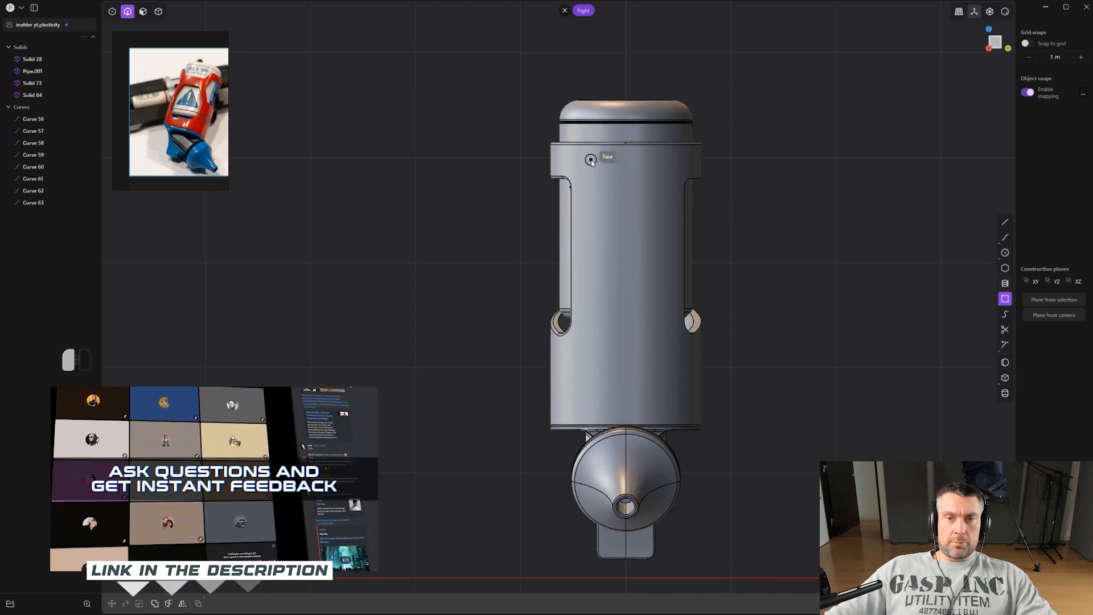
Draw a rectangle on the body's side in the right view and round its corners.
click(667, 308)
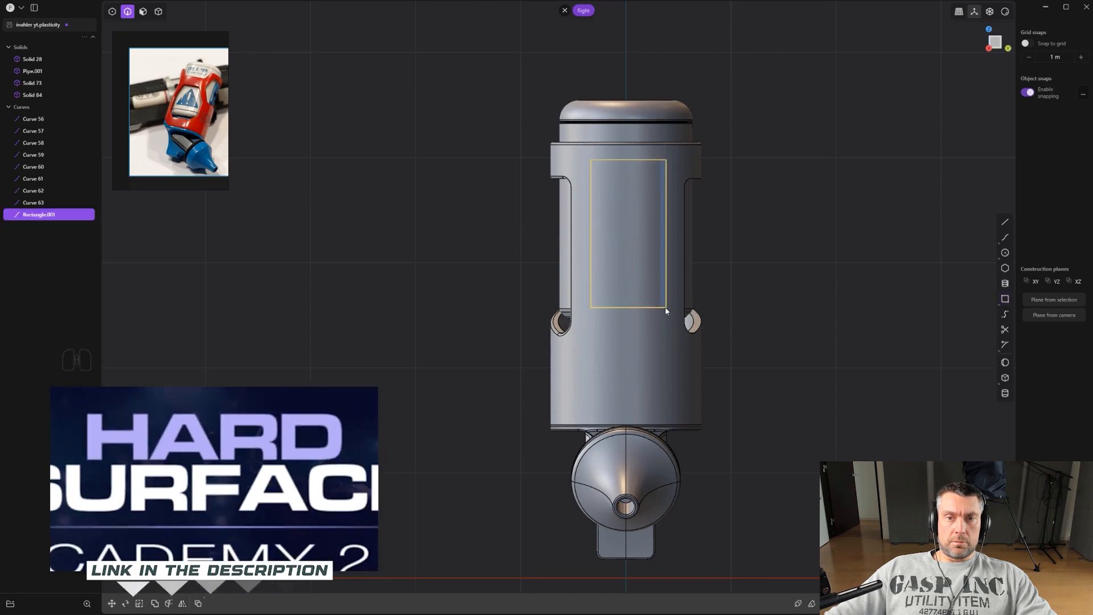
scroll(627, 296, up, 2)
key(1)
drag(558, 283, 699, 350)
scroll(655, 313, up, 1)
shift+drag(564, 95, 724, 163)
mouse_move(620, 208)
mouse_down()
mouse_move(615, 218)
mouse_move(610, 195)
mouse_up()
click(609, 195)
middle_drag(620, 228, 882, 307)
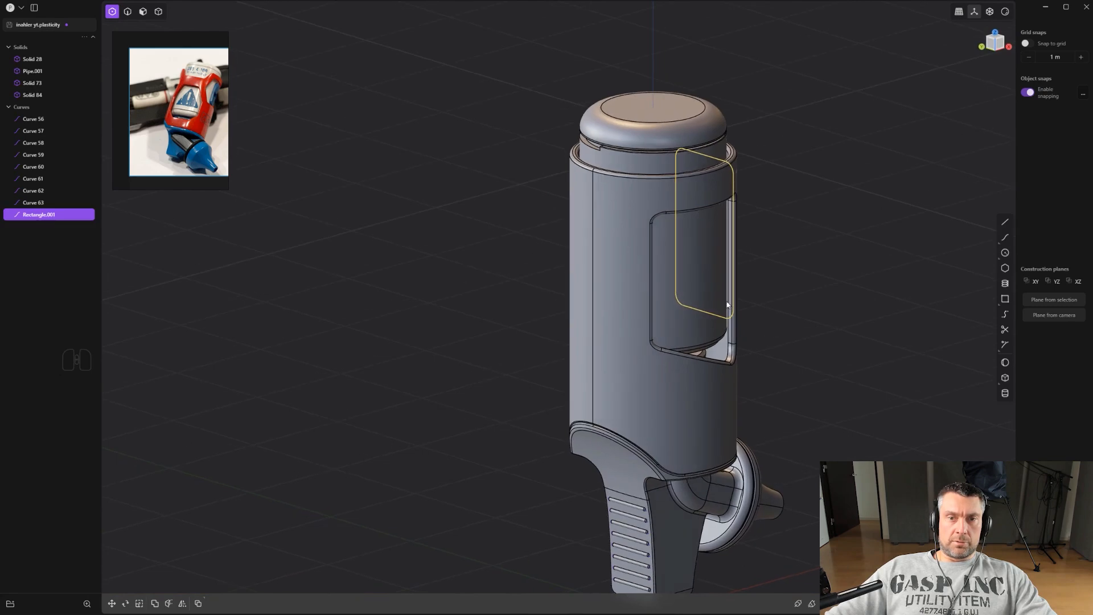
Imprint the rounded rectangle onto the main body's side.
middle_drag(705, 308, 562, 276)
shift+middle_drag(720, 256, 515, 290)
scroll(515, 290, up, 1)
middle_drag(651, 367, 723, 329)
key(shift+q)
click(730, 376)
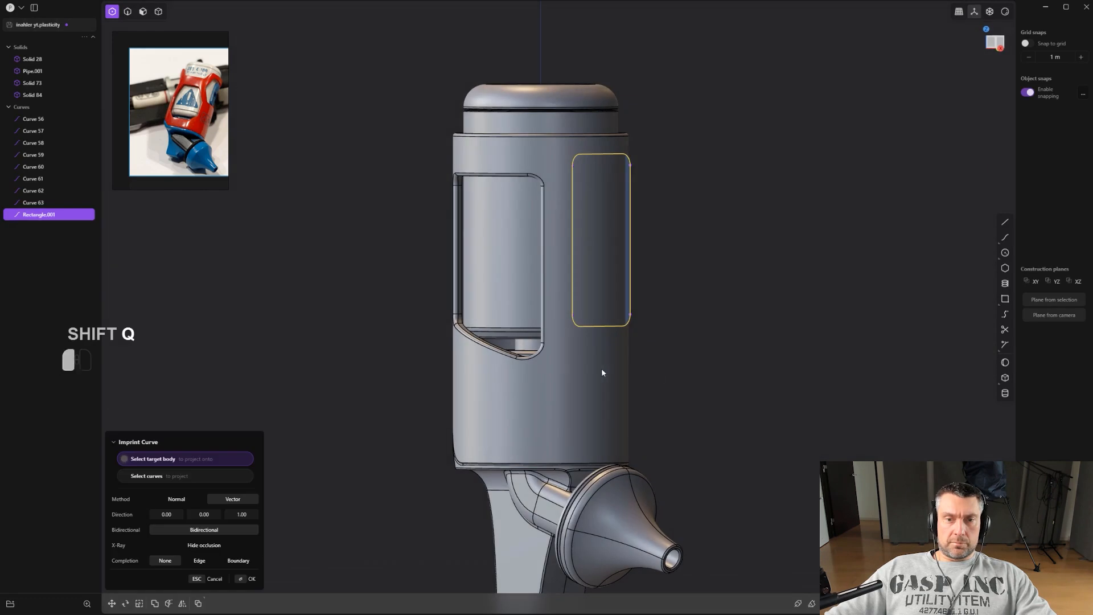
click(601, 369)
right_click(601, 370)
Fillet the imprinted side panel's edge by about -0.0136 m.
scroll(618, 365, up, 2)
key(2)
click(572, 200)
key(x)
scroll(660, 263, up, 2)
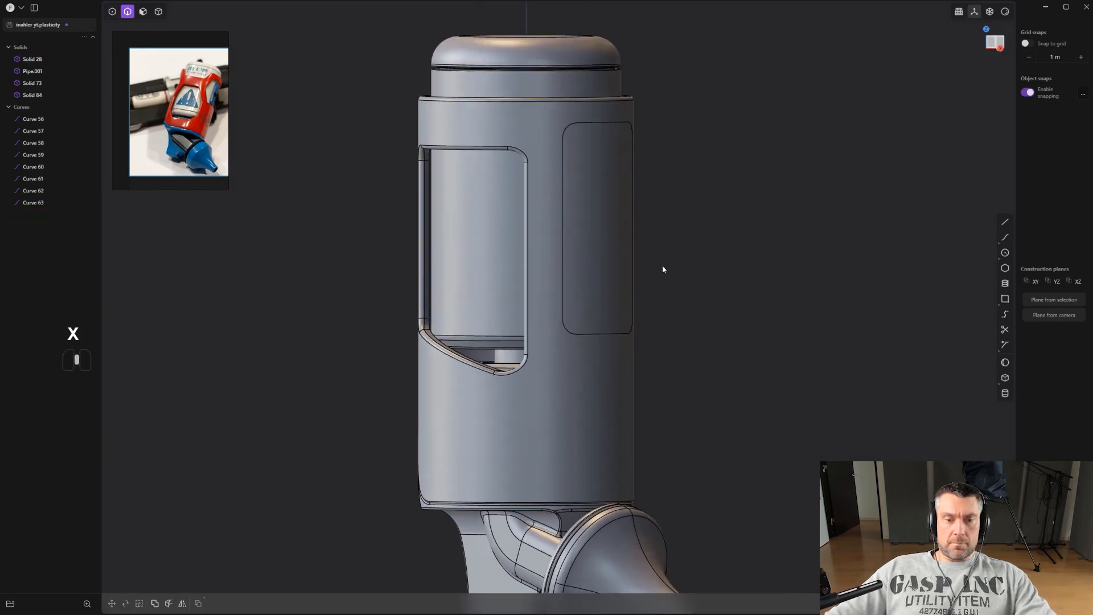
key(3)
drag(592, 232, 566, 222)
drag(634, 191, 633, 195)
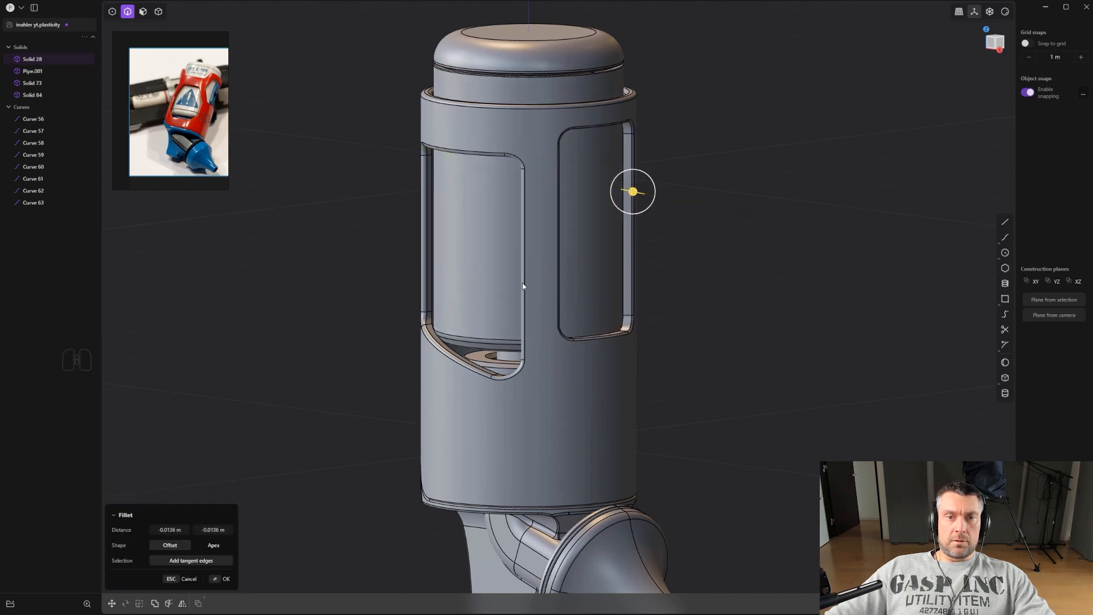
right_click(772, 312)
Mirror the main body across its center plane.
alt+middle_drag(781, 310, 634, 387)
key(4)
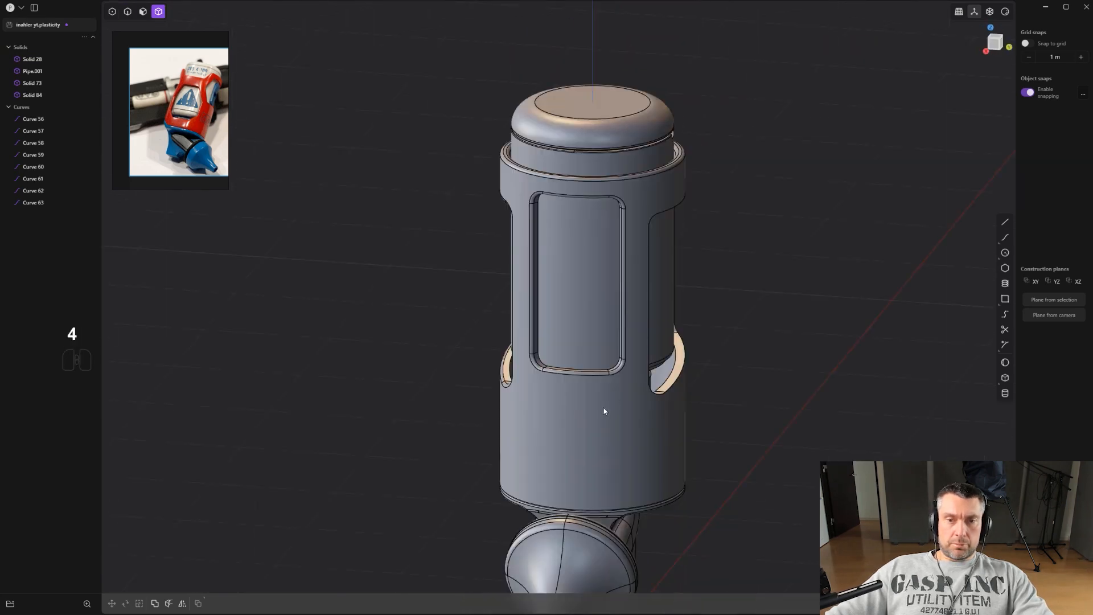
middle_drag(742, 418, 752, 419)
key(alt+x)
scroll(619, 422, down, 3)
shift+middle_drag(620, 422, 654, 245)
click(553, 439)
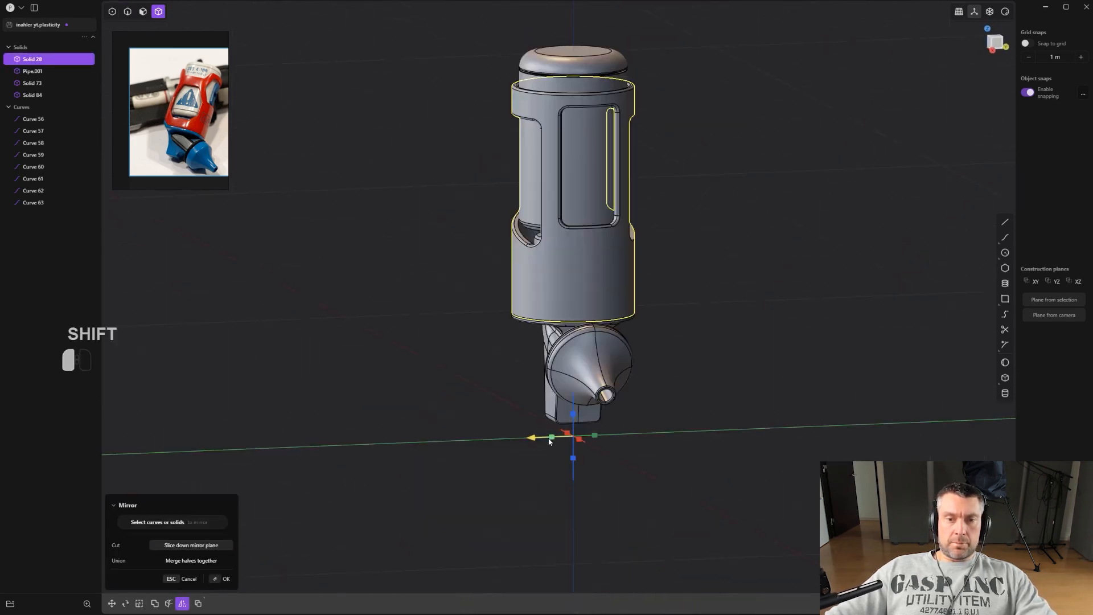
key(q)
right_click(552, 442)
click(555, 439)
scroll(570, 424, up, 2)
middle_drag(569, 424, 382, 404)
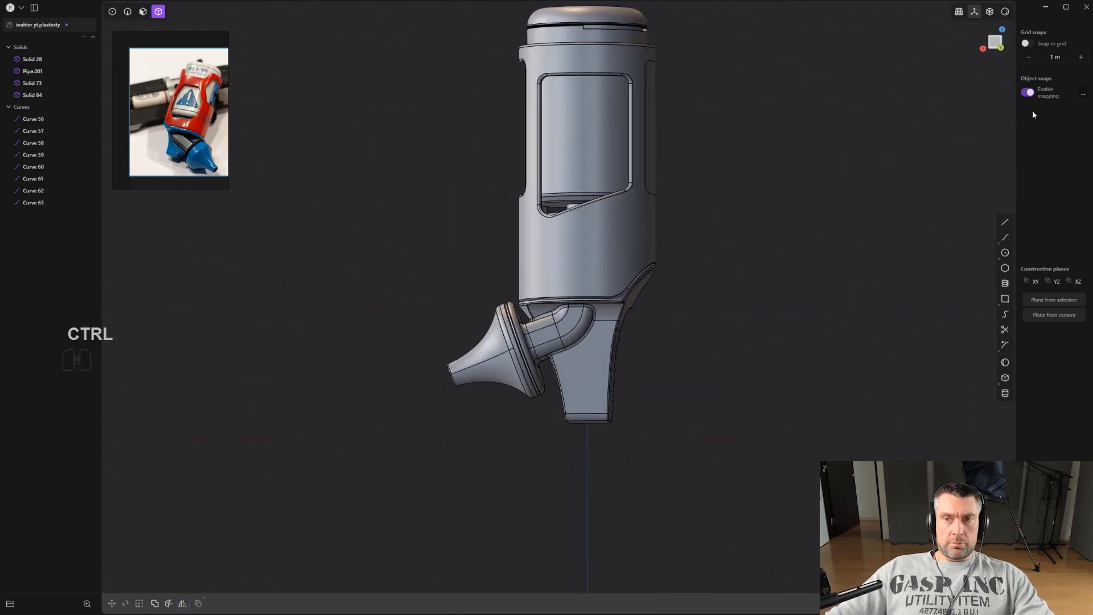
Switch the viewport to the orange glossy matcap.
click(1006, 12)
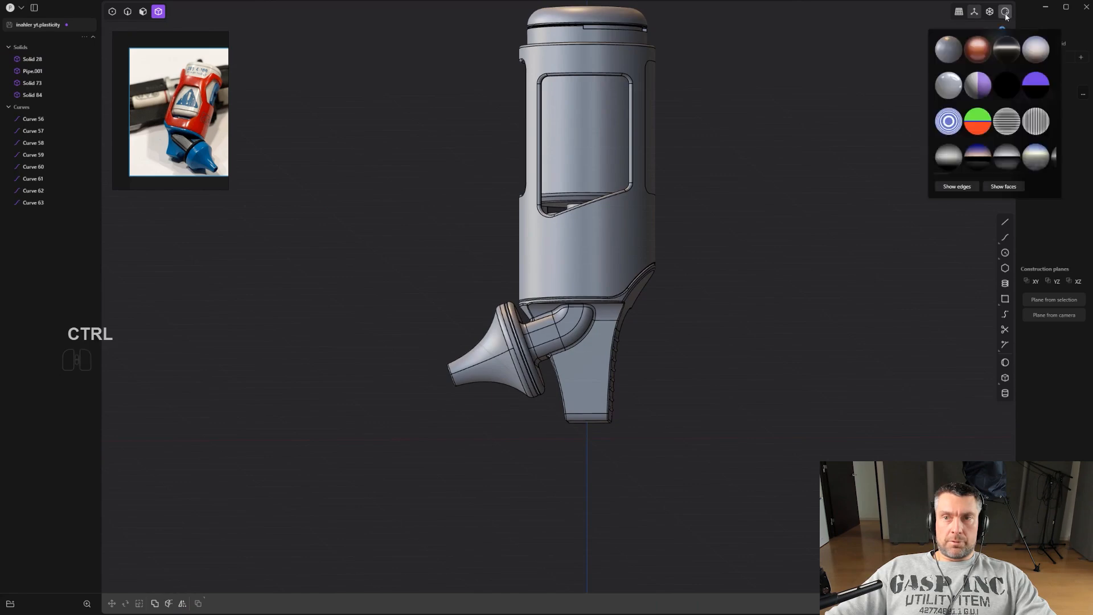
click(981, 49)
middle_drag(644, 219, 640, 374)
Offset the top cap's face boundary inward by about 0.218 m to imprint an inner circle.
key(3)
click(613, 327)
middle_drag(613, 327, 688, 332)
scroll(688, 332, up, 2)
key(ctrl+e)
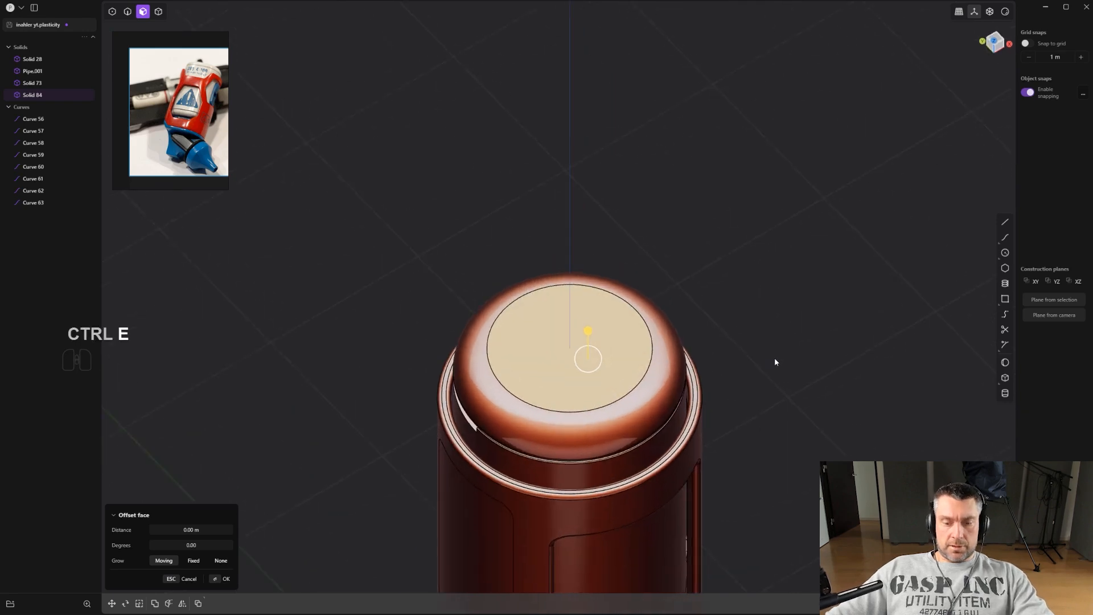
key(o)
click(819, 377)
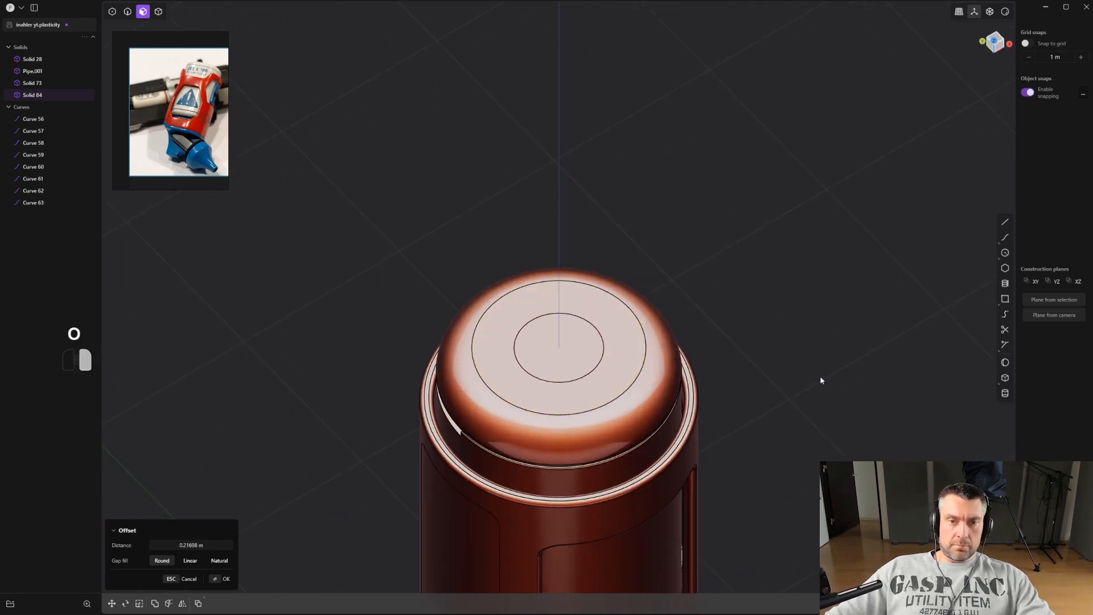
right_click(819, 377)
Inspect the cap's imprinted circle and the grip from several angles.
mouse_move(566, 330)
mouse_down()
mouse_move(603, 313)
mouse_move(595, 336)
mouse_move(582, 337)
mouse_up()
key(2)
click(588, 322)
click(603, 313)
right_drag(582, 337, 519, 259)
scroll(518, 259, down, 2)
click(688, 310)
alt+right_drag(688, 310, 659, 231)
scroll(659, 231, down, 4)
shift+right_drag(668, 353, 652, 295)
shift+middle_drag(653, 298, 655, 229)
scroll(681, 281, up, 4)
shift+middle_drag(681, 280, 710, 222)
scroll(705, 226, up, 4)
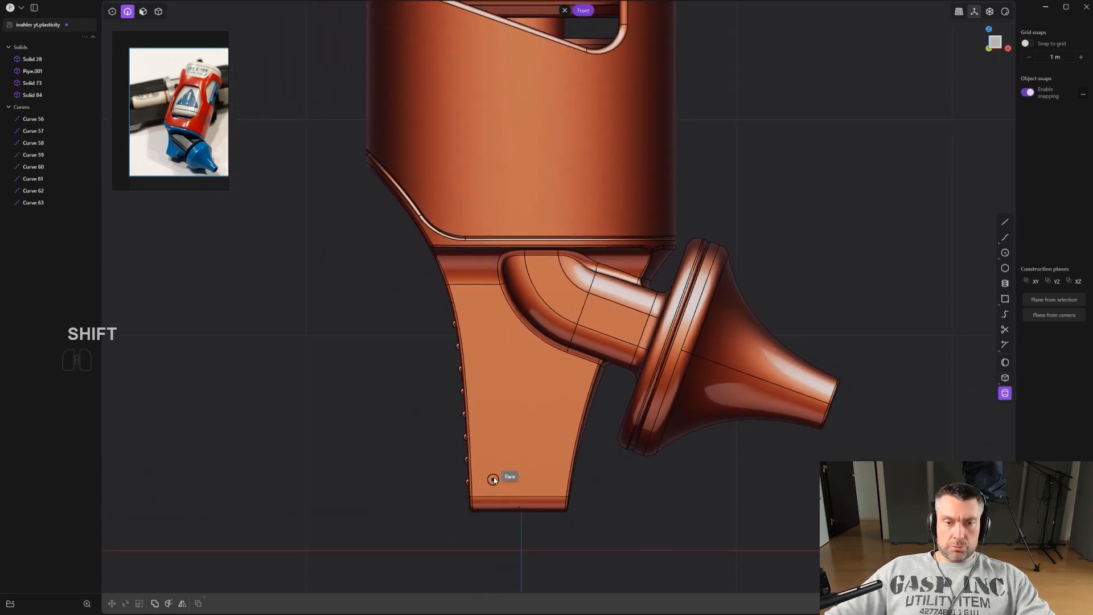
Cut a small cylindrical hole into the grip's side with a radius of about 0.0416 m.
click(492, 471)
click(502, 472)
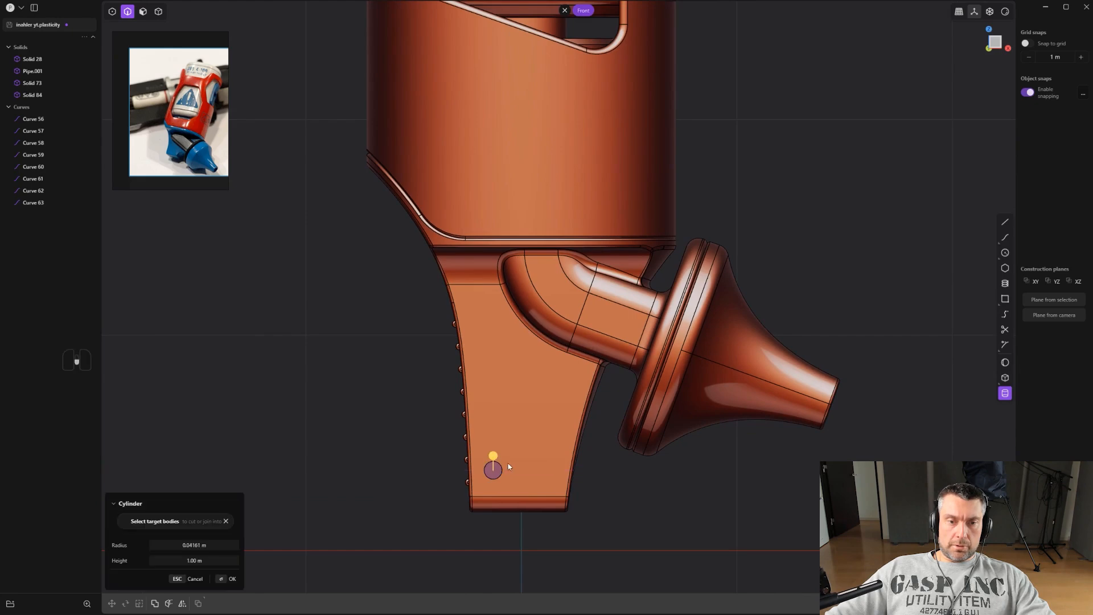
middle_drag(508, 463, 633, 470)
click(351, 464)
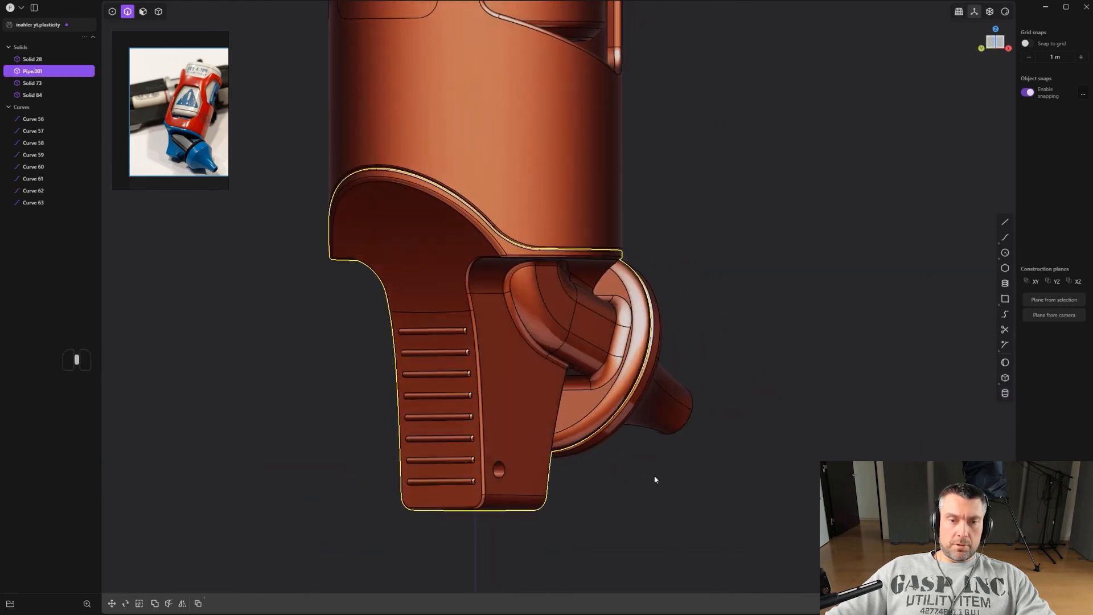
Fillet the grip hole's rim.
middle_drag(686, 494, 571, 471)
scroll(571, 471, up, 1)
key(2)
click(535, 473)
drag(537, 472, 509, 476)
middle_drag(509, 476, 744, 457)
right_click(626, 475)
middle_drag(618, 475, 661, 465)
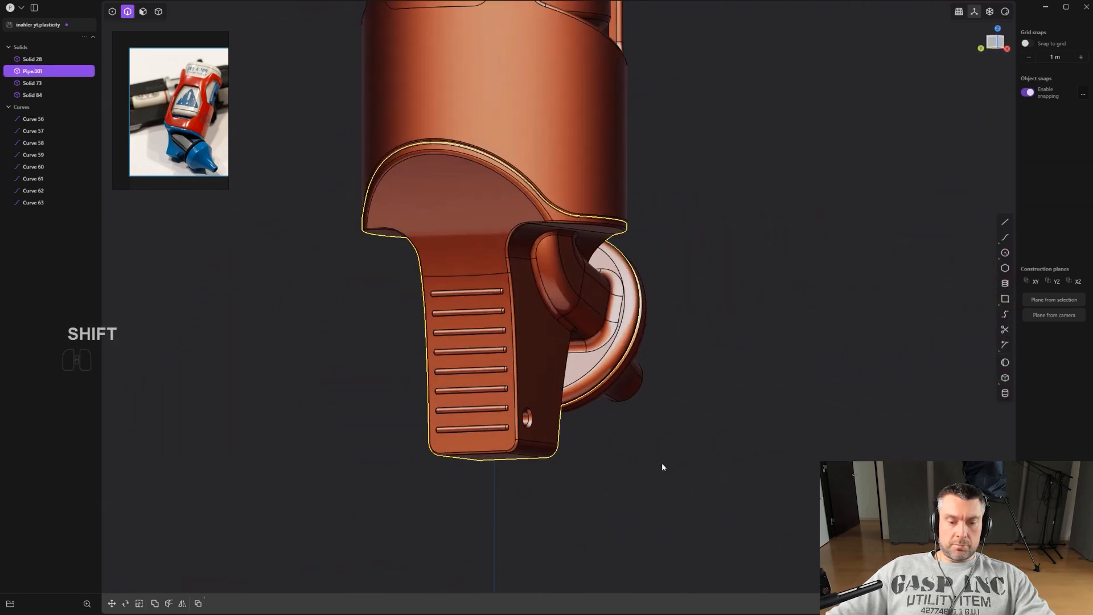
Try to mirror the grip solid.
key(4)
click(541, 408)
key(alt+x)
scroll(541, 409, down, 2)
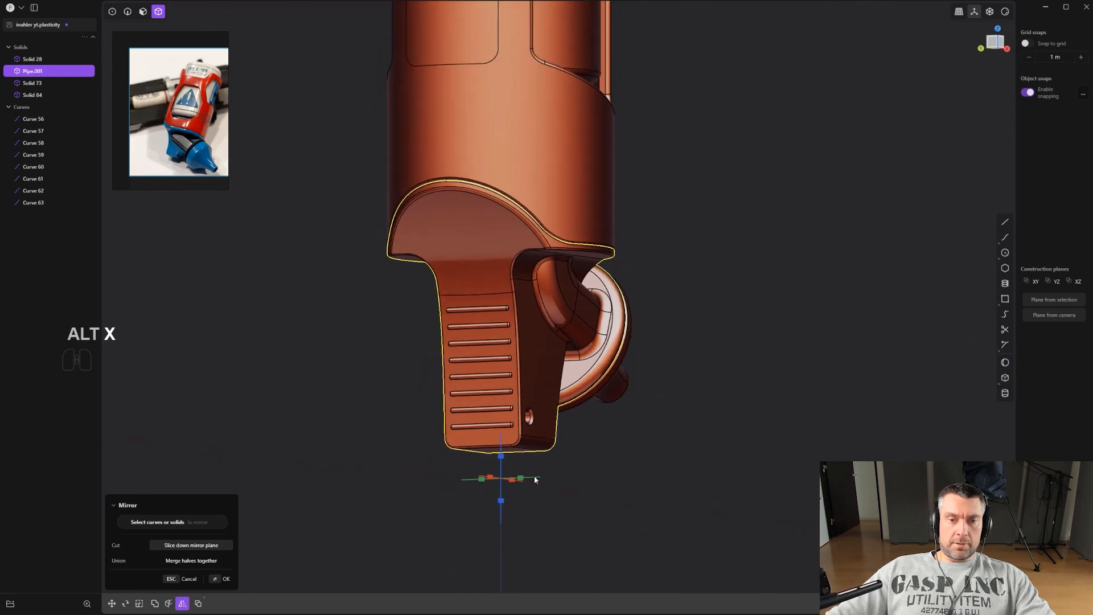
middle_drag(504, 460, 525, 482)
click(506, 465)
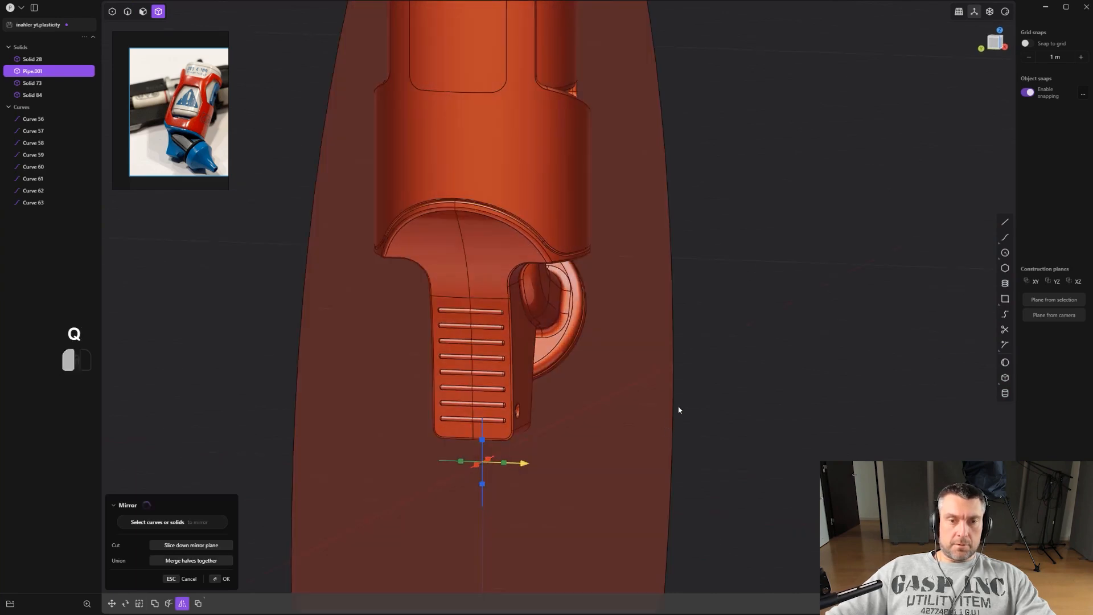
right_click(679, 408)
Examine the grip, hole and nozzle from the front view.
click(698, 389)
alt+middle_drag(698, 390, 650, 384)
scroll(650, 385, down, 2)
shift+middle_drag(655, 430, 646, 436)
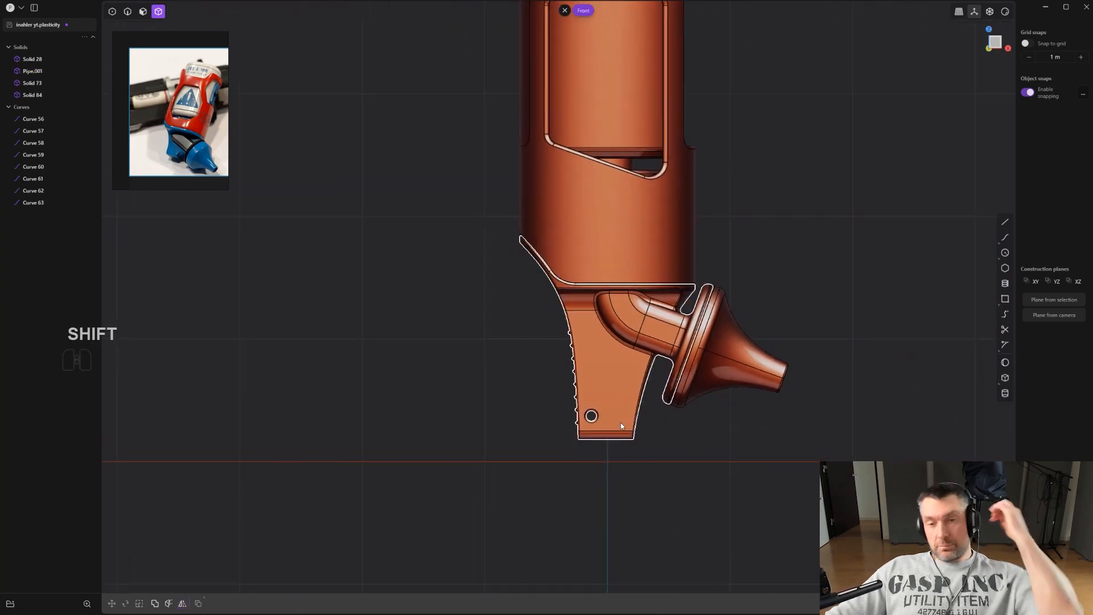
scroll(656, 417, down, 1)
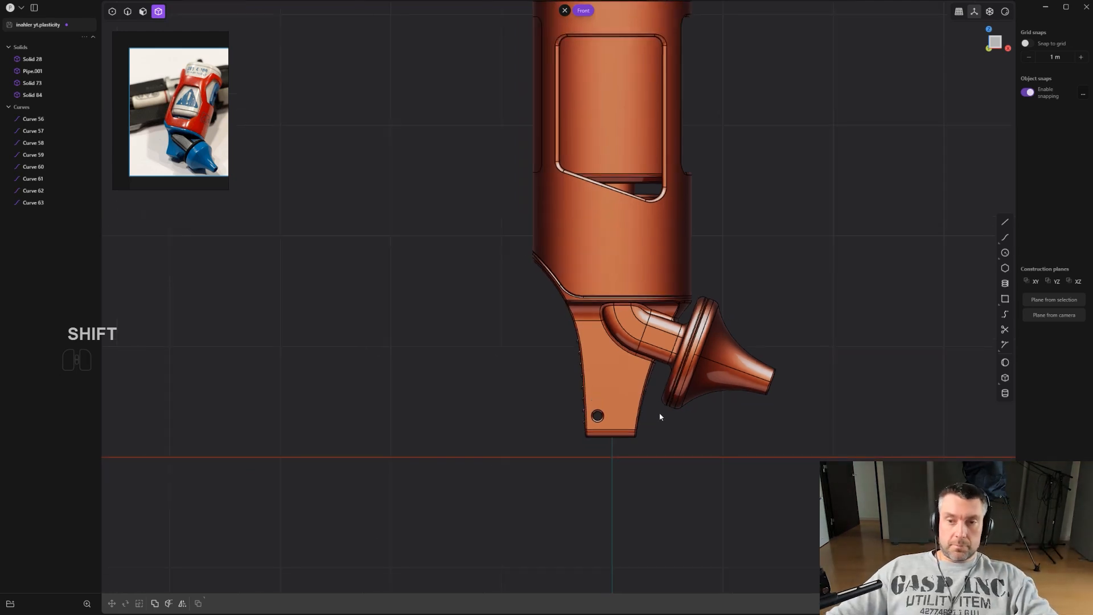
scroll(651, 415, down, 5)
shift+middle_drag(651, 394, 646, 448)
scroll(643, 449, up, 5)
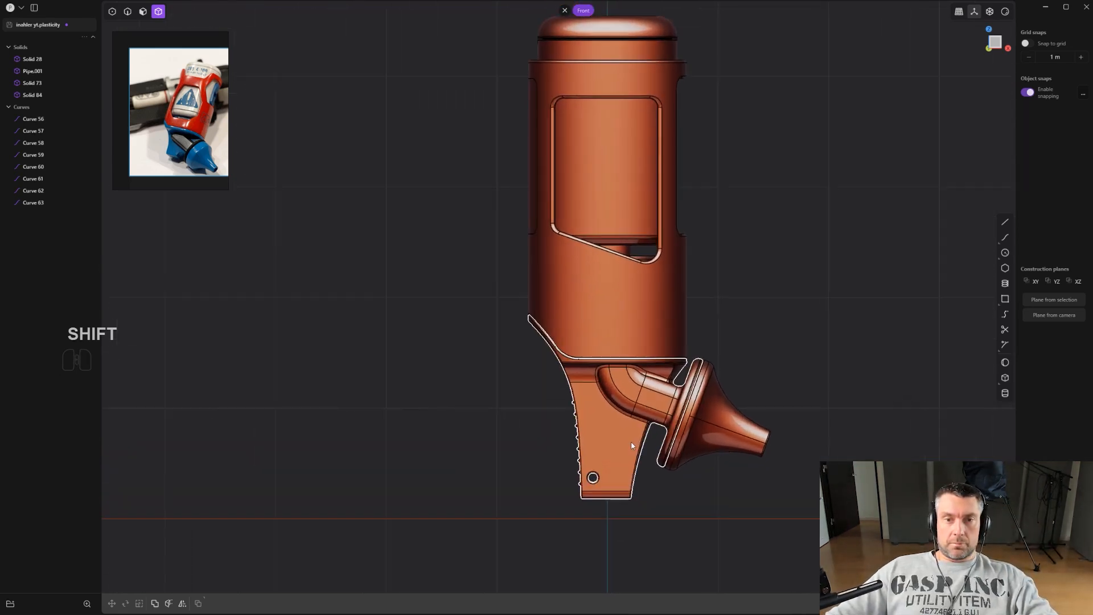
shift+middle_drag(715, 463, 703, 336)
scroll(703, 336, up, 2)
shift+middle_drag(663, 418, 718, 444)
scroll(718, 444, up, 2)
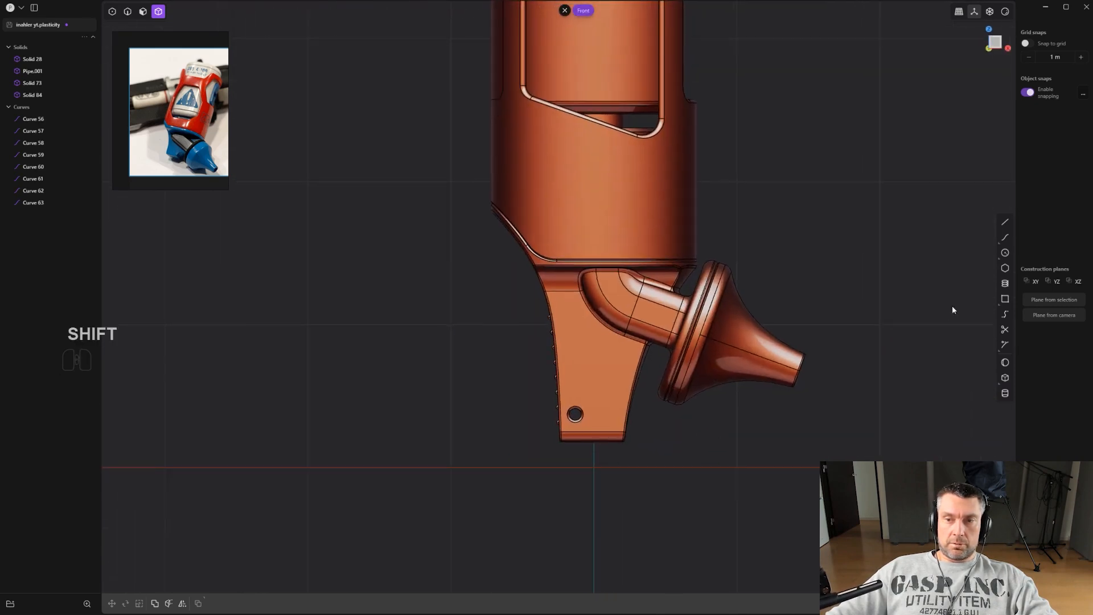
alt+middle_drag(749, 348, 837, 363)
alt+middle_drag(676, 428, 646, 415)
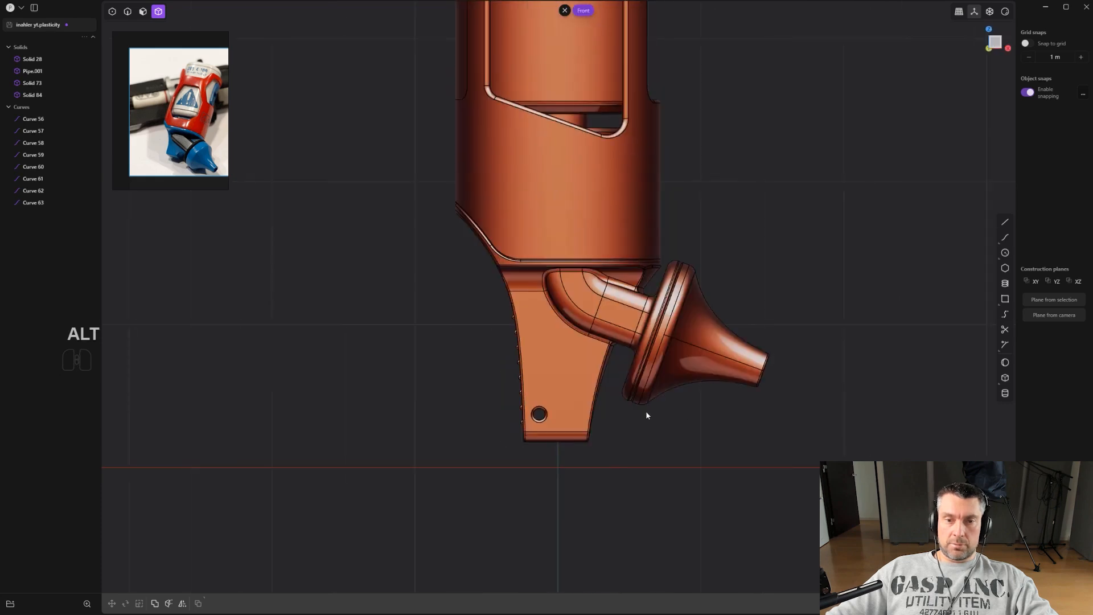
Draw a line starting at the grip hole's center, ending on a snap reference line in the left view.
click(1005, 223)
scroll(639, 409, up, 6)
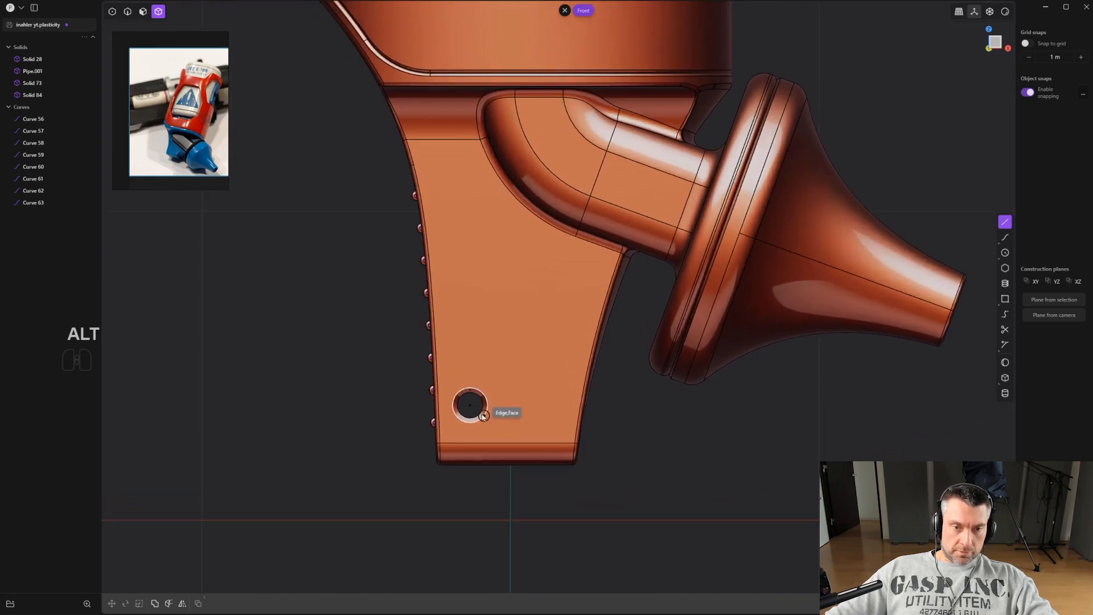
click(470, 408)
scroll(471, 411, down, 4)
alt+middle_drag(472, 419, 549, 415)
scroll(582, 426, down, 3)
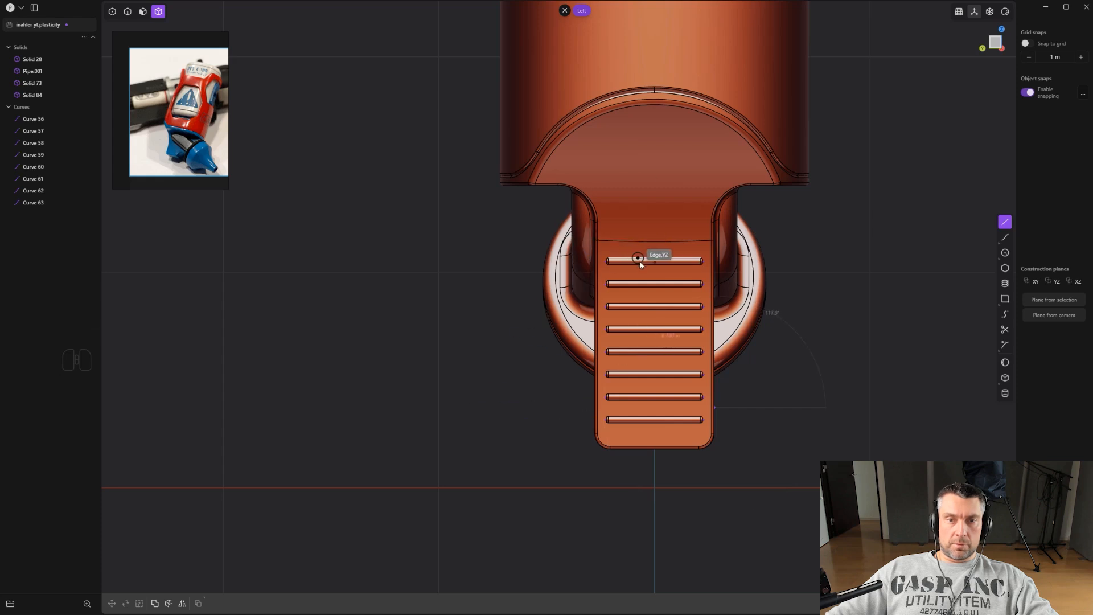
key(shift)
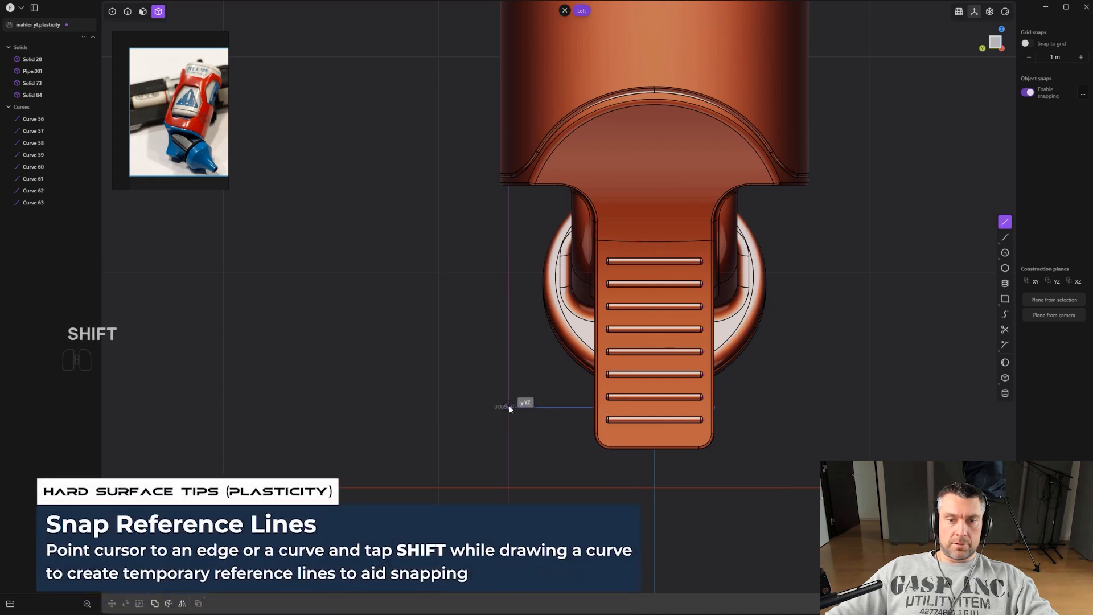
click(508, 406)
Move the new line and scale it along Y by about 0.91.
scroll(510, 409, up, 1)
key(g)
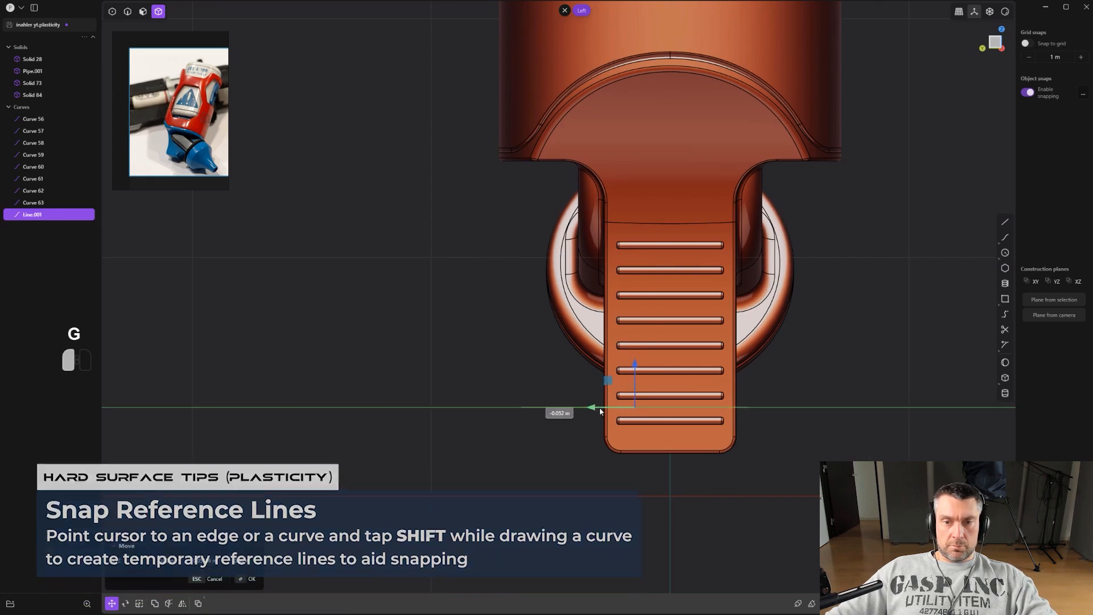
scroll(896, 409, down, 1)
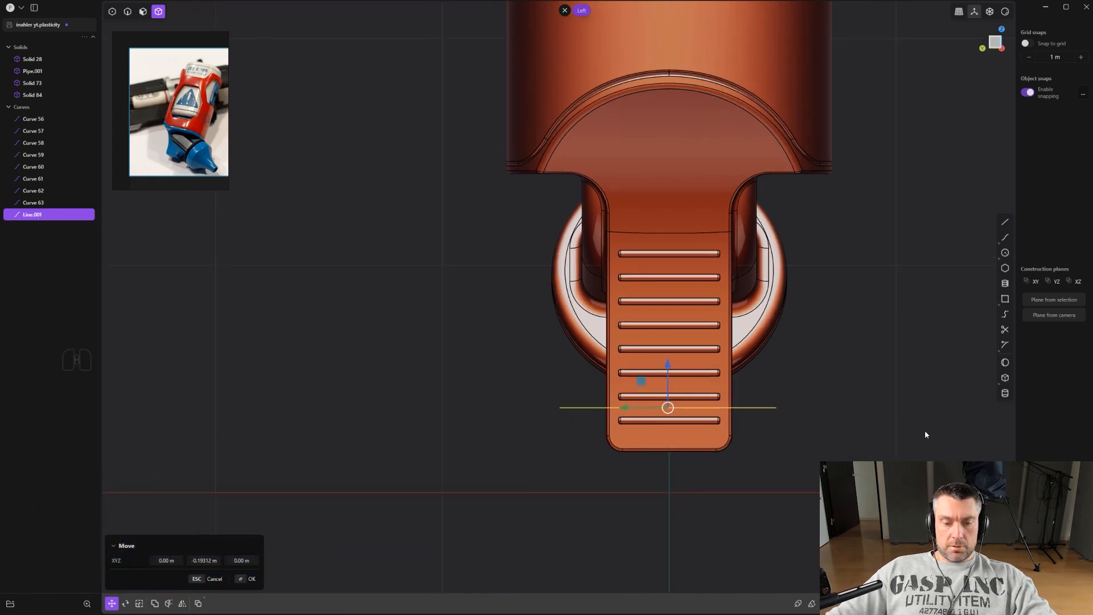
key(s)
key(y)
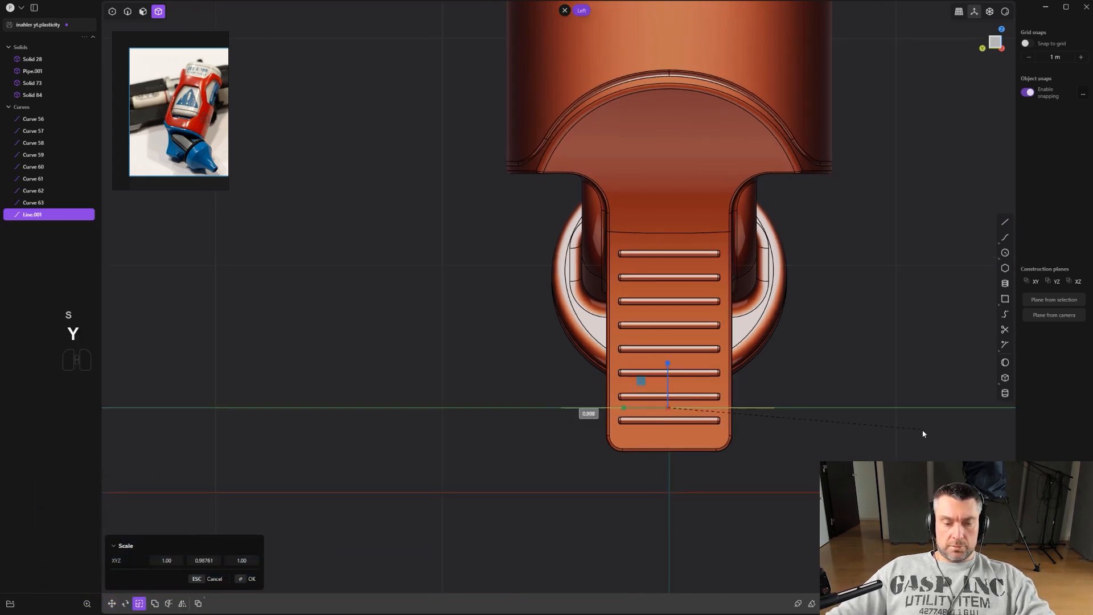
click(863, 415)
scroll(863, 419, up, 2)
key(s)
key(y)
scroll(839, 412, down, 2)
shift+middle_drag(820, 402, 723, 304)
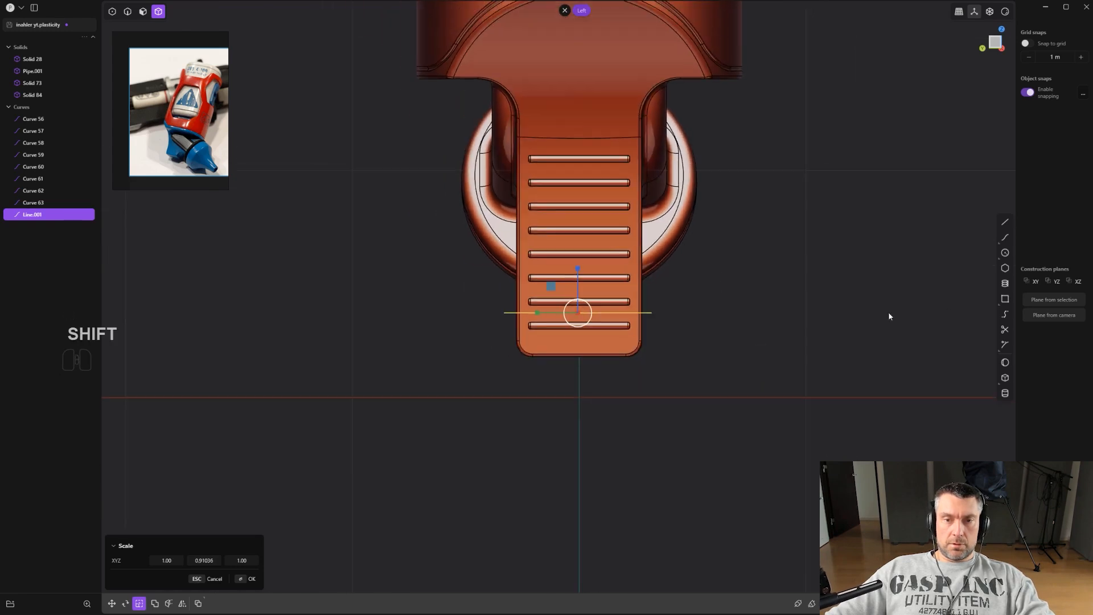
Draw a polyline half-profile below the grip, from the line's end out and down to the center axis.
click(1009, 219)
click(650, 311)
shift+middle_drag(696, 519, 654, 374)
click(596, 538)
click(547, 538)
right_click(548, 538)
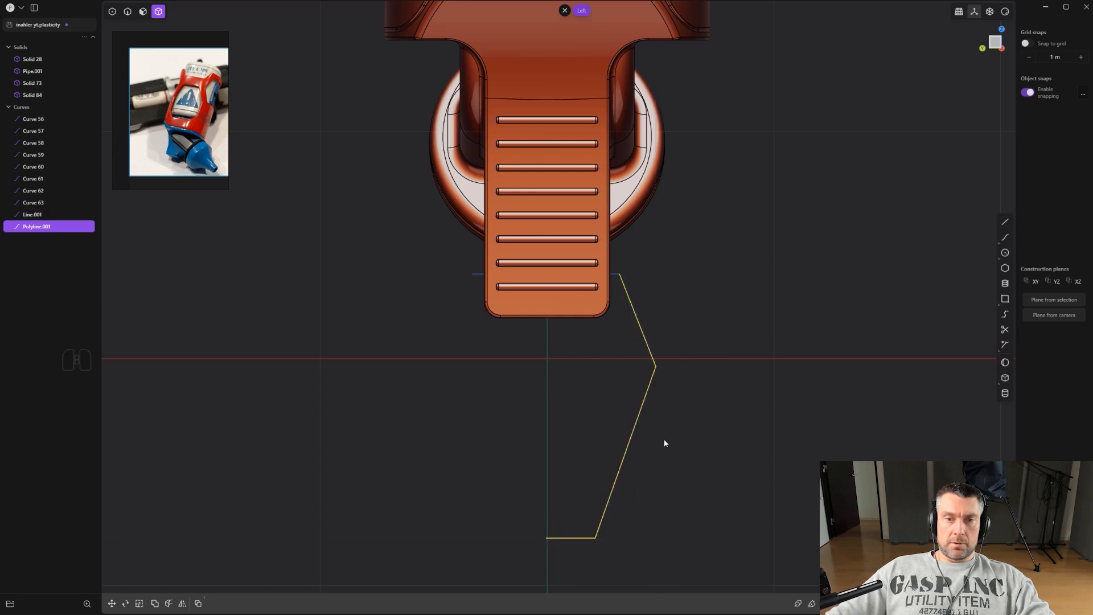
Mirror the polyline across the center axis.
key(alt+x)
click(611, 334)
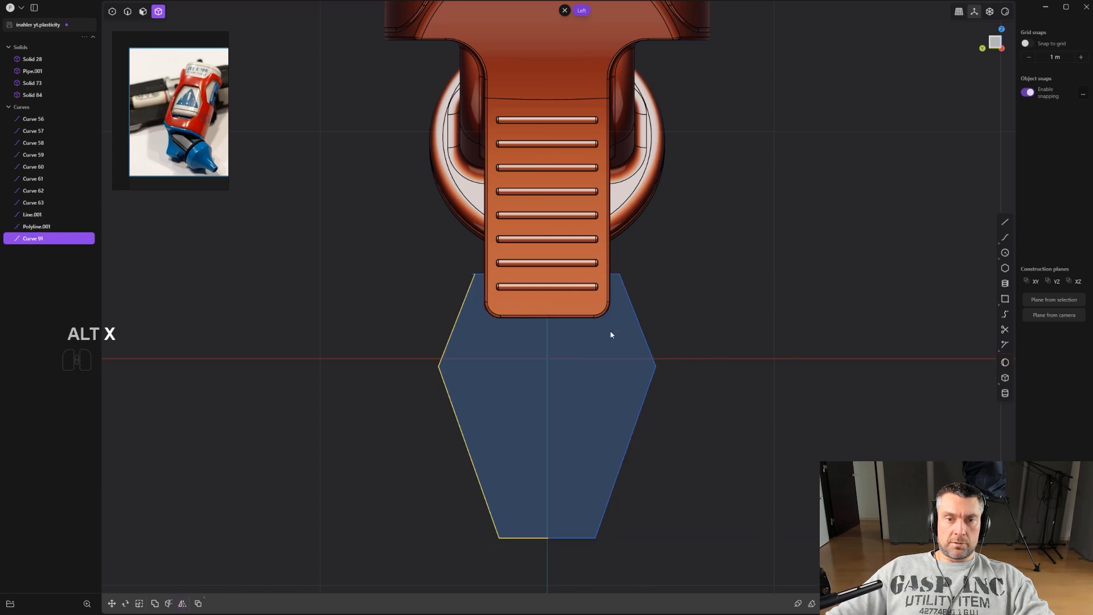
scroll(480, 276, up, 3)
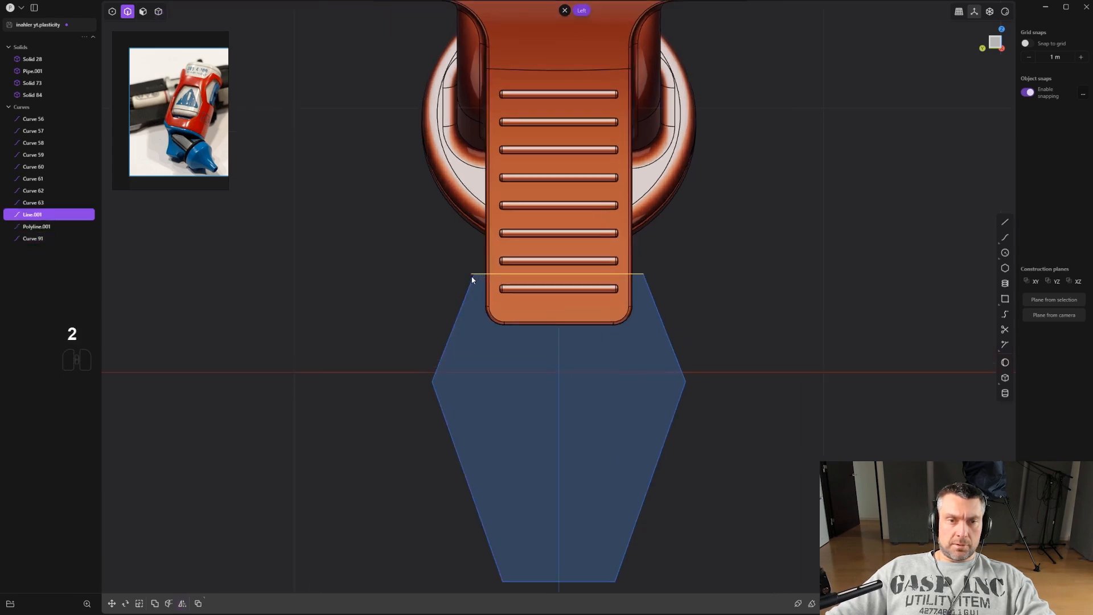
Replace the reference line with a straight line closing the profile's top.
key(x)
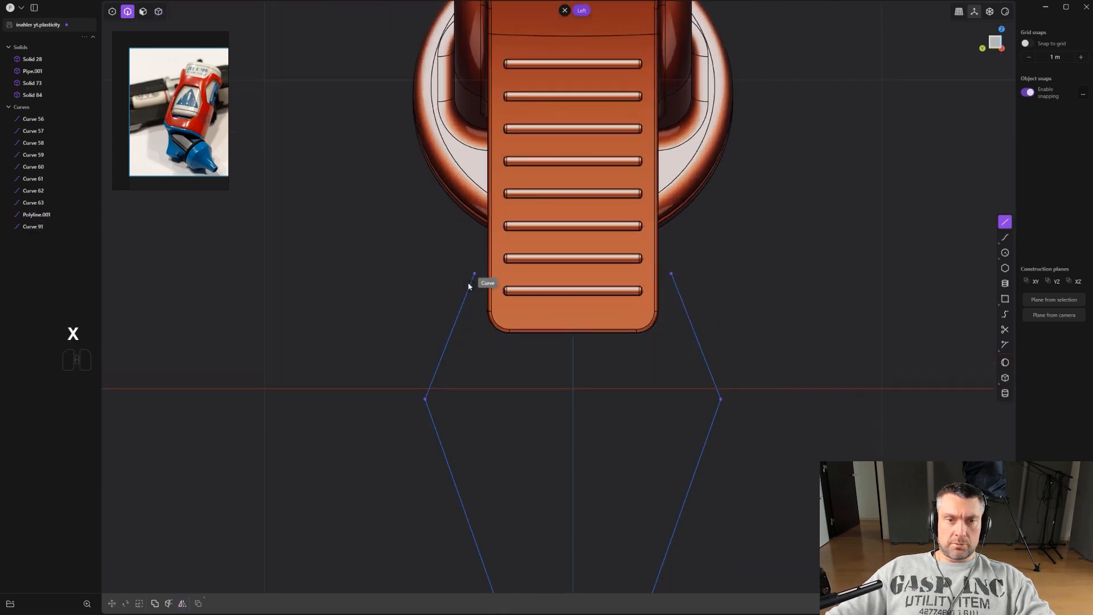
click(472, 274)
click(672, 274)
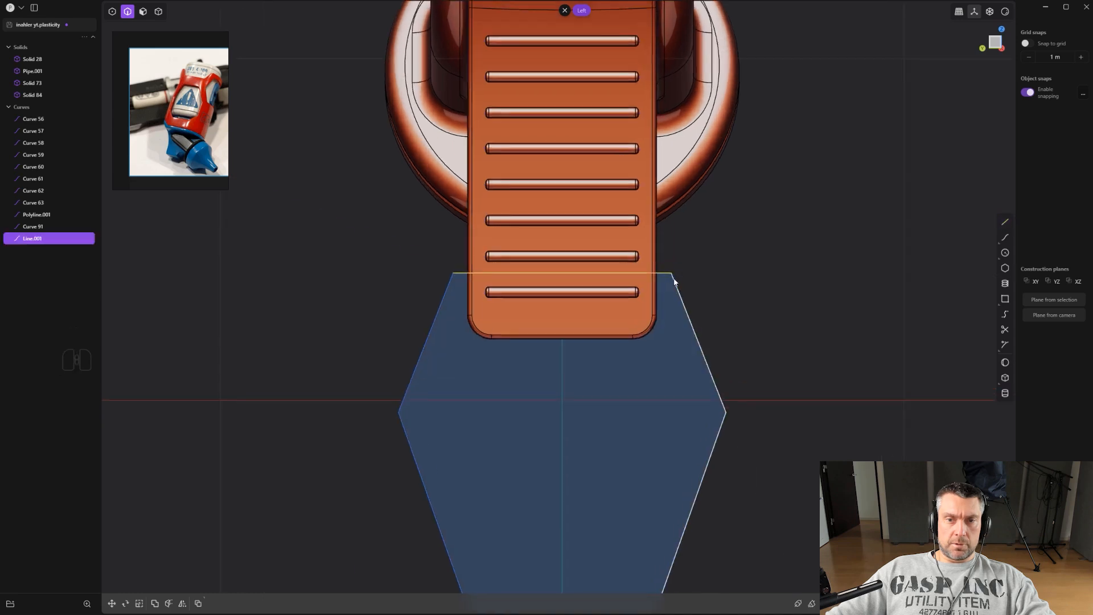
Try to join the profile curves into one closed curve.
scroll(739, 370, down, 2)
shift+click(501, 374)
shift+click(512, 375)
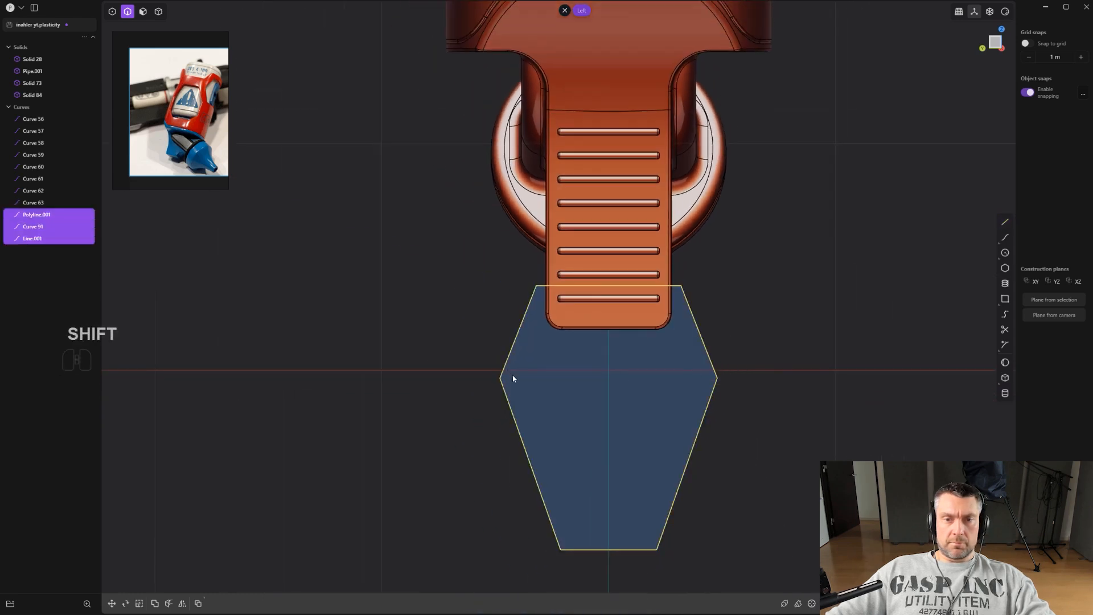
scroll(513, 376, down, 1)
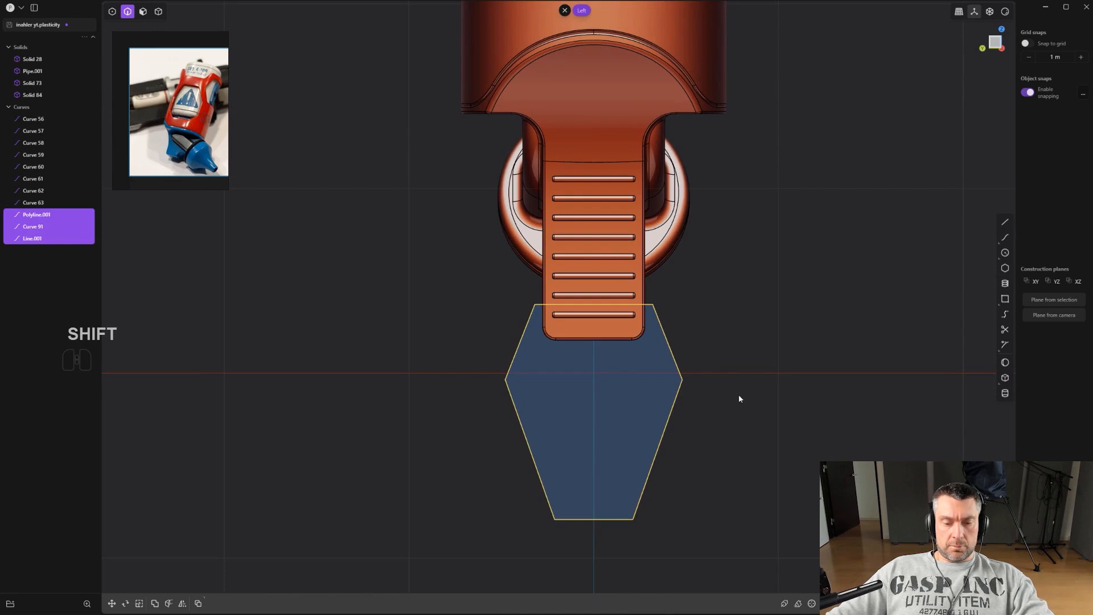
key(j)
scroll(733, 389, up, 3)
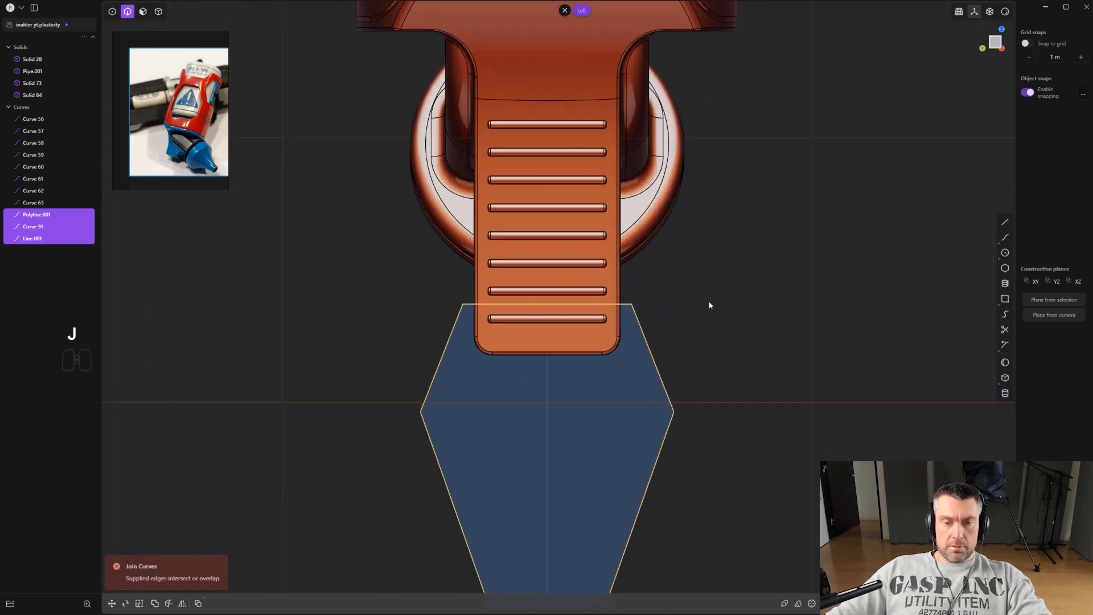
key(j)
key(j)
click(708, 304)
click(655, 363)
shift+middle_drag(659, 459, 640, 365)
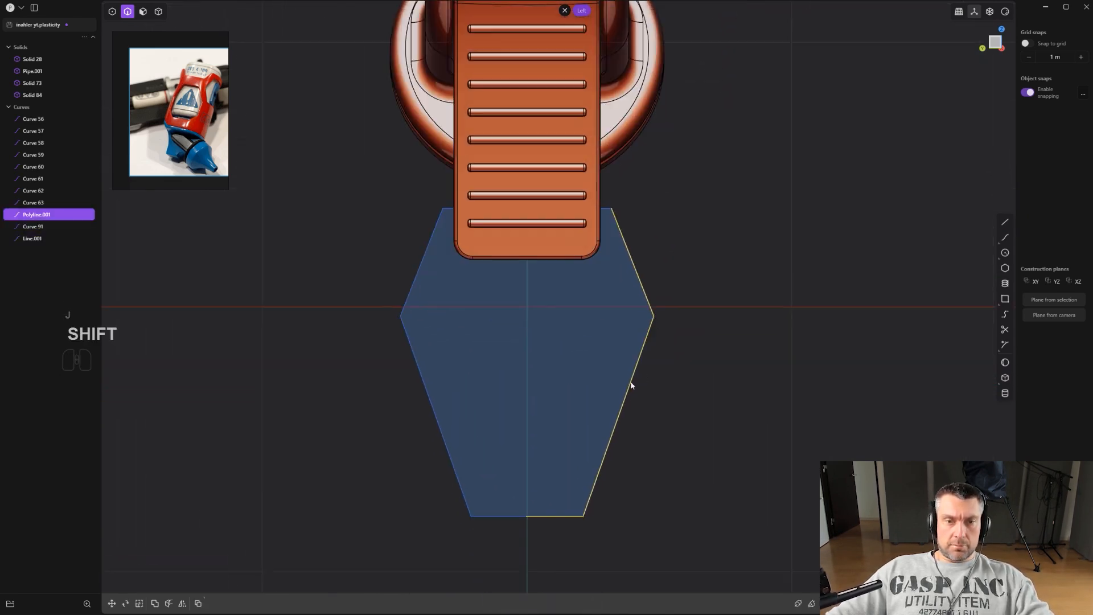
shift+click(530, 515)
scroll(561, 504, up, 1)
key(j)
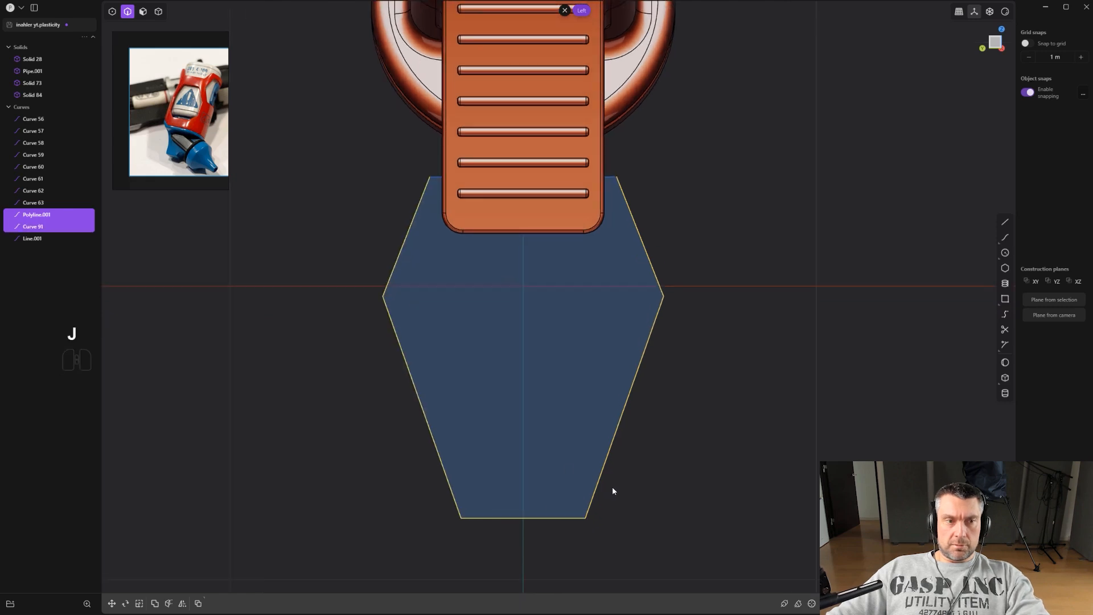
scroll(726, 418, up, 1)
scroll(726, 423, down, 1)
click(726, 423)
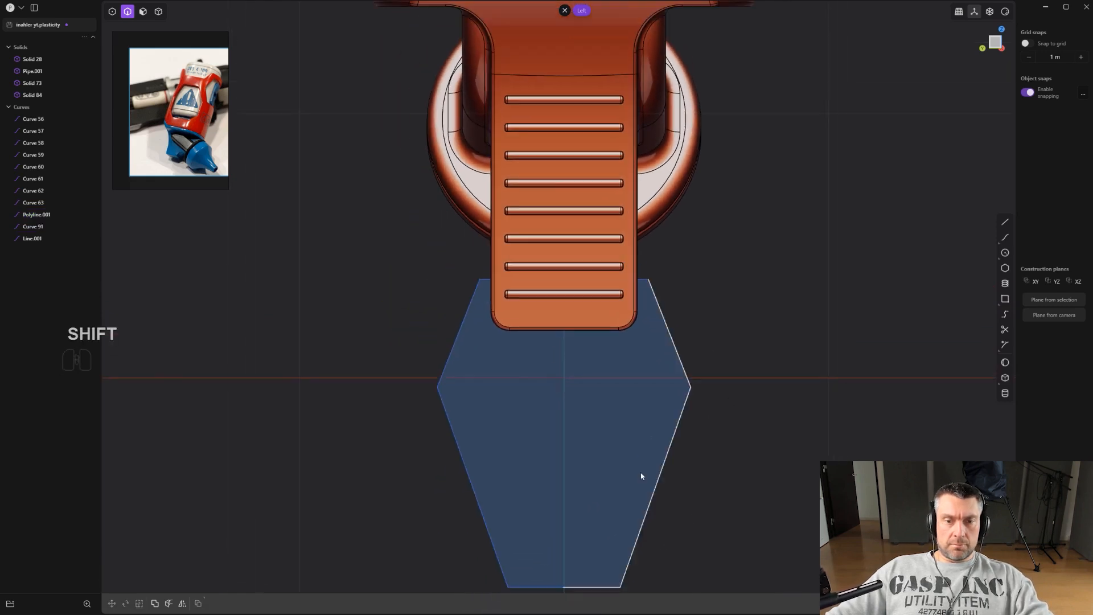
Delete the mirrored half of the profile and select the remaining polyline and top line.
shift+click(540, 588)
key(x)
scroll(590, 522, up, 2)
scroll(657, 281, down, 3)
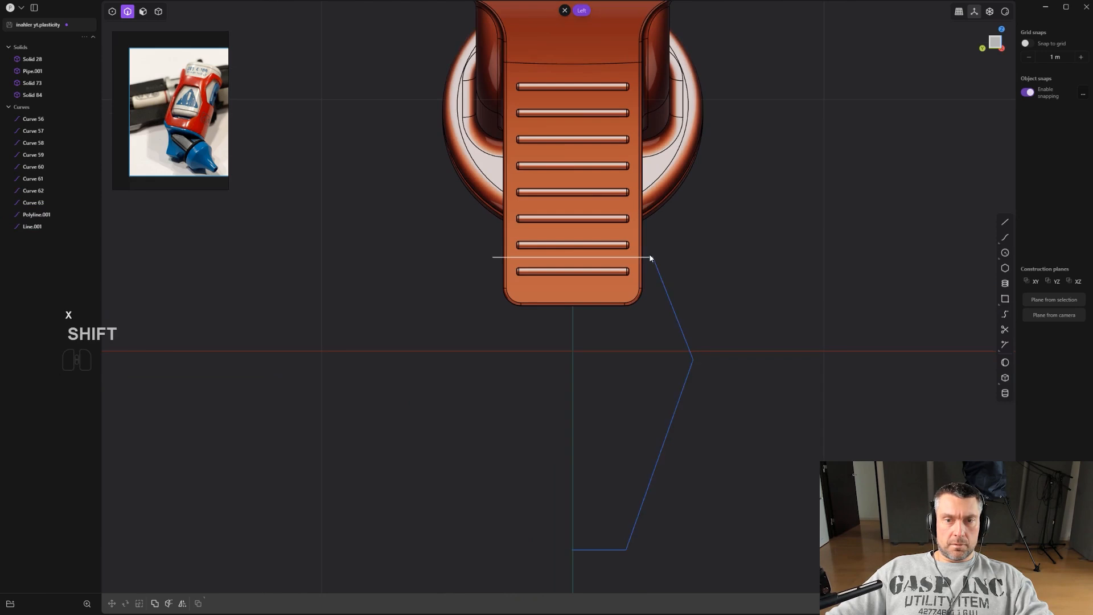
click(651, 258)
shift+click(667, 311)
scroll(676, 361, up, 1)
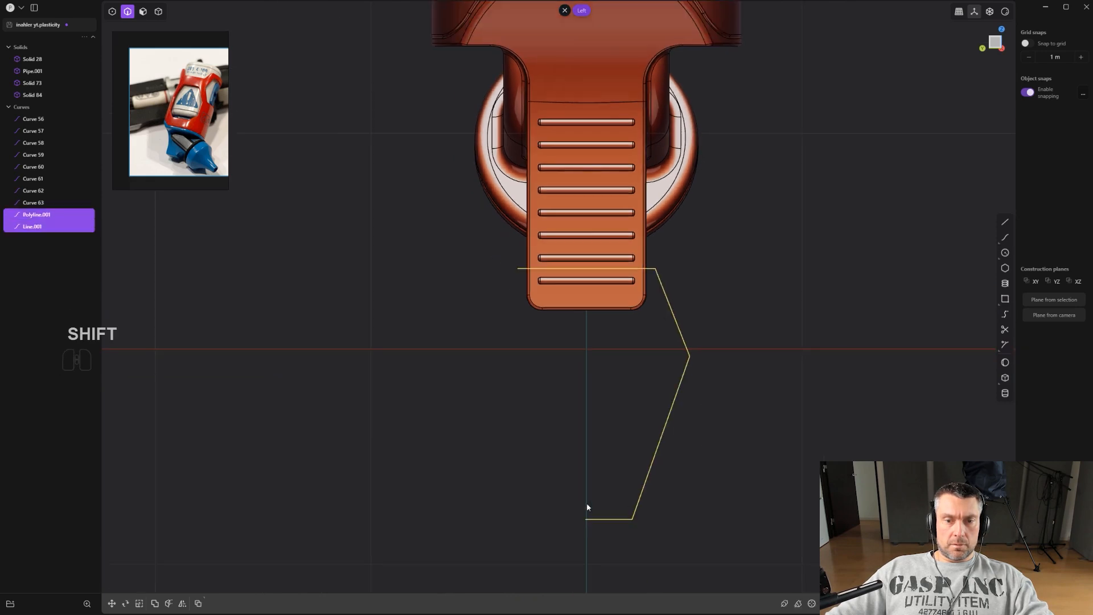
Move the polyline's bottom endpoint about 0.008 m across the center axis.
key(1)
key(g)
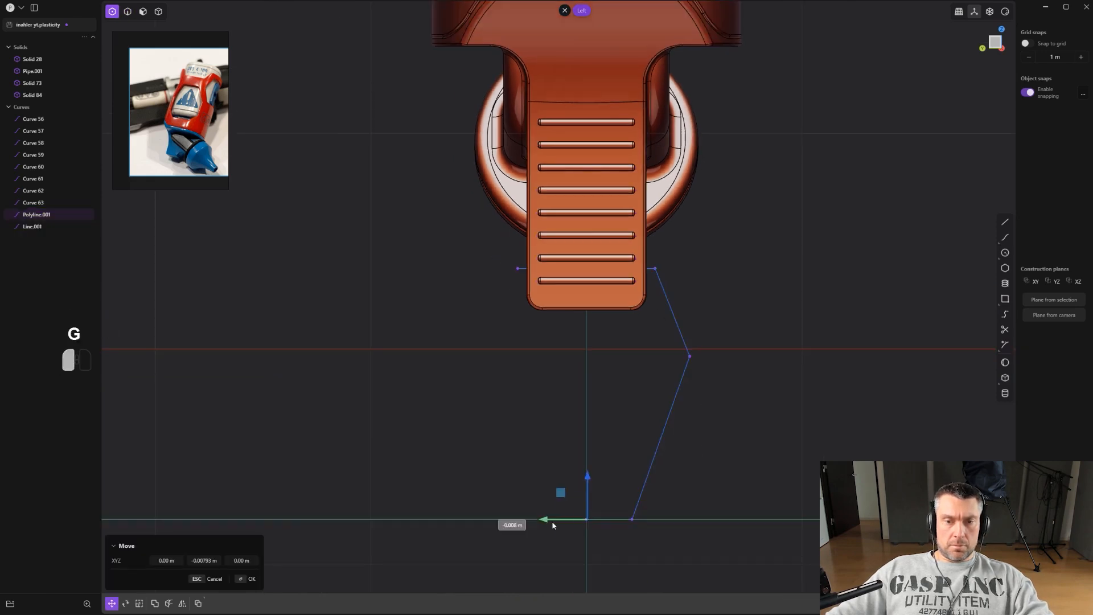
click(574, 521)
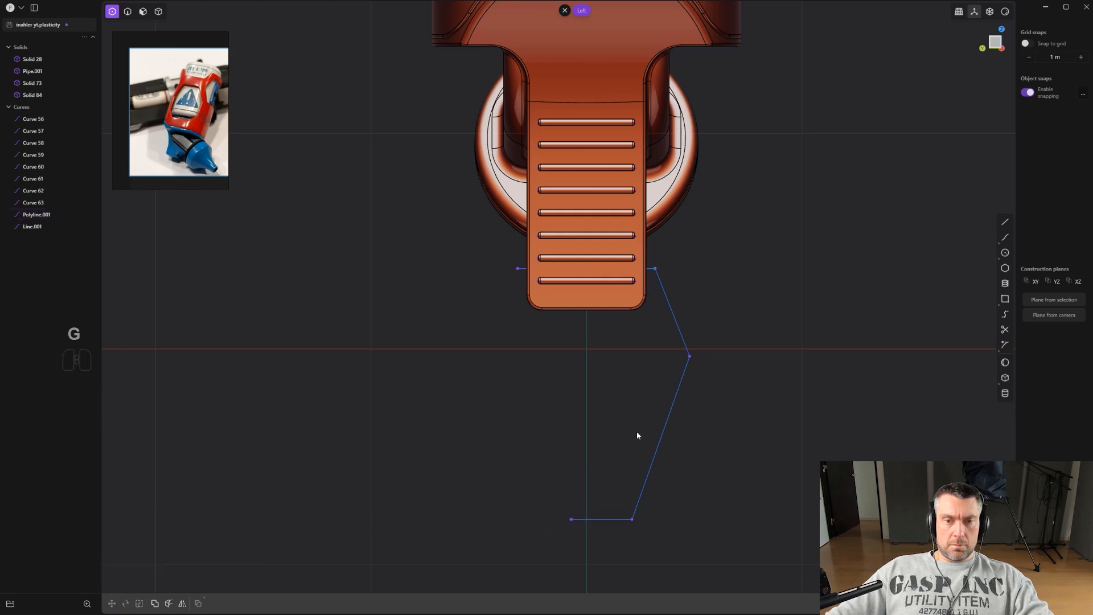
Isolate the profile curves and draw a vertical line along the center axis.
click(652, 266)
shift+click(686, 357)
middle_drag(684, 362, 705, 349)
key(period)
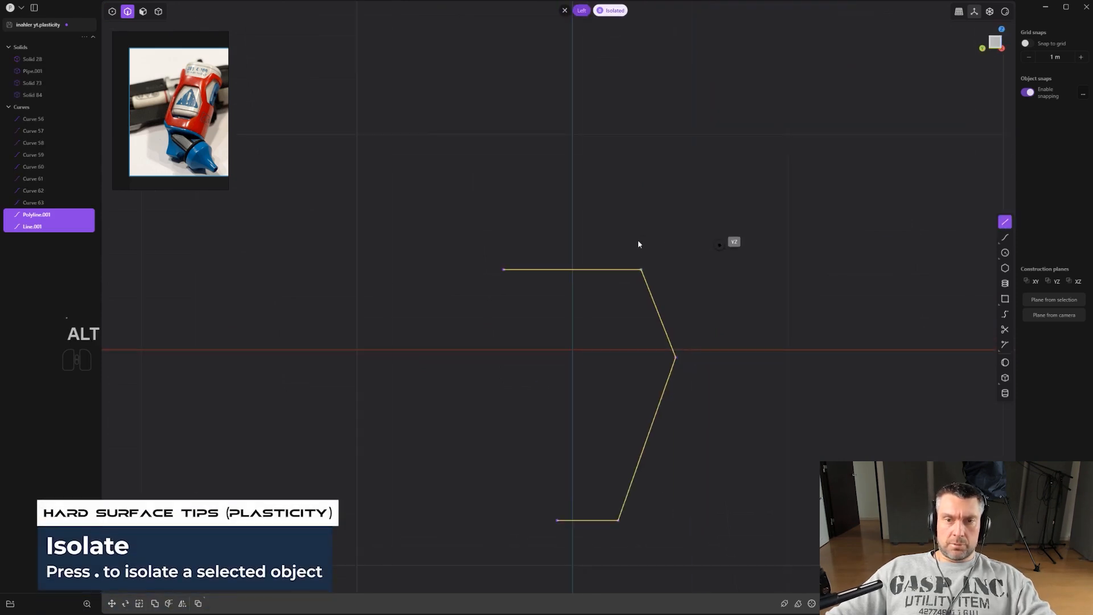
click(570, 545)
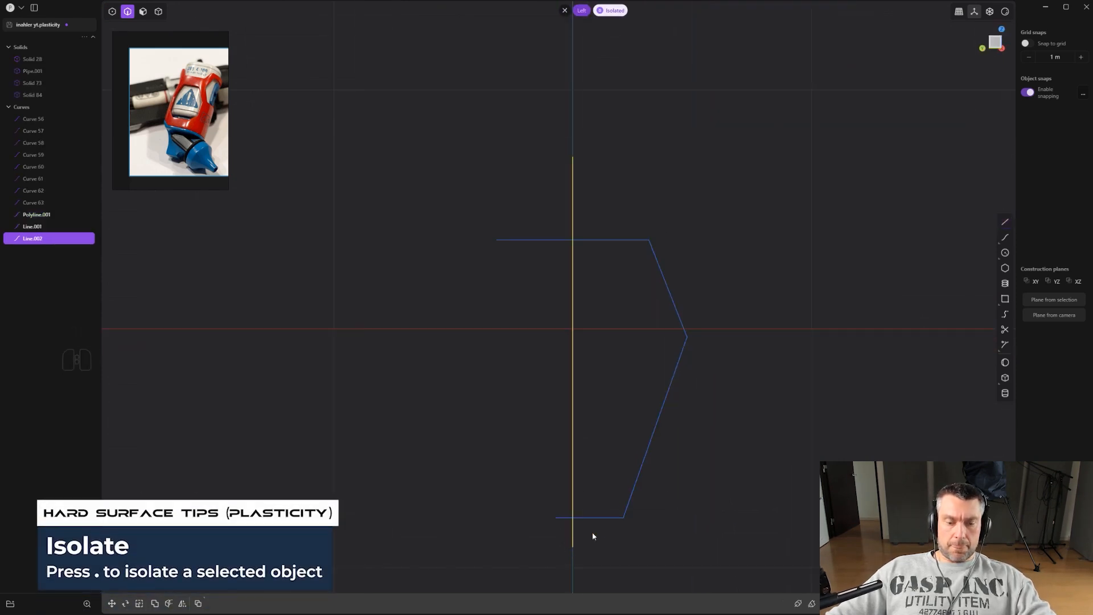
Cut the polyline and the top line with the vertical center line.
click(638, 483)
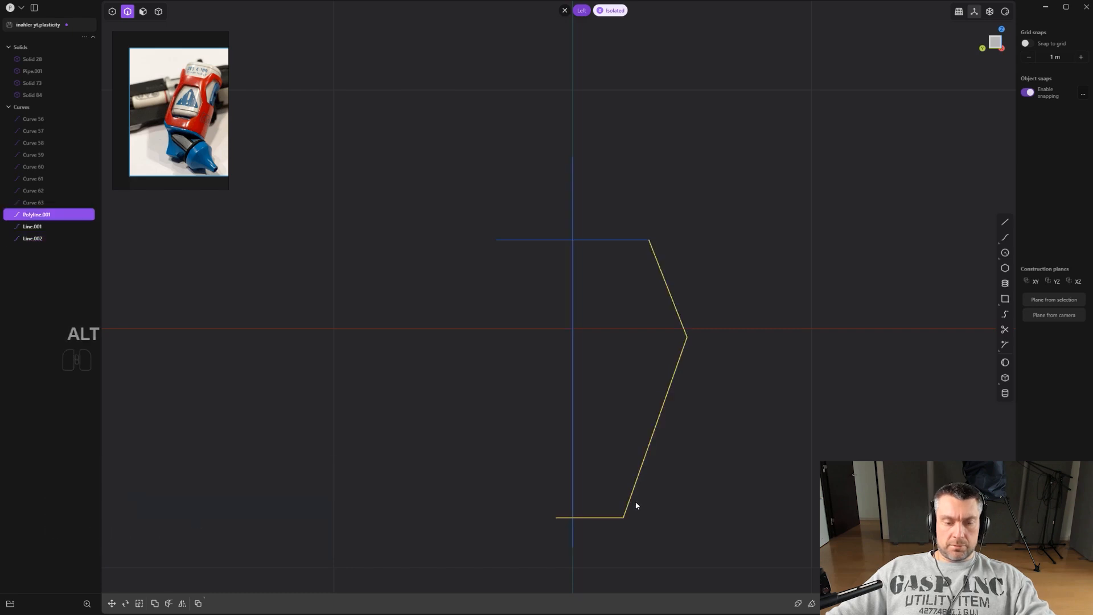
key(ctrl+c)
click(573, 464)
scroll(572, 459, up, 1)
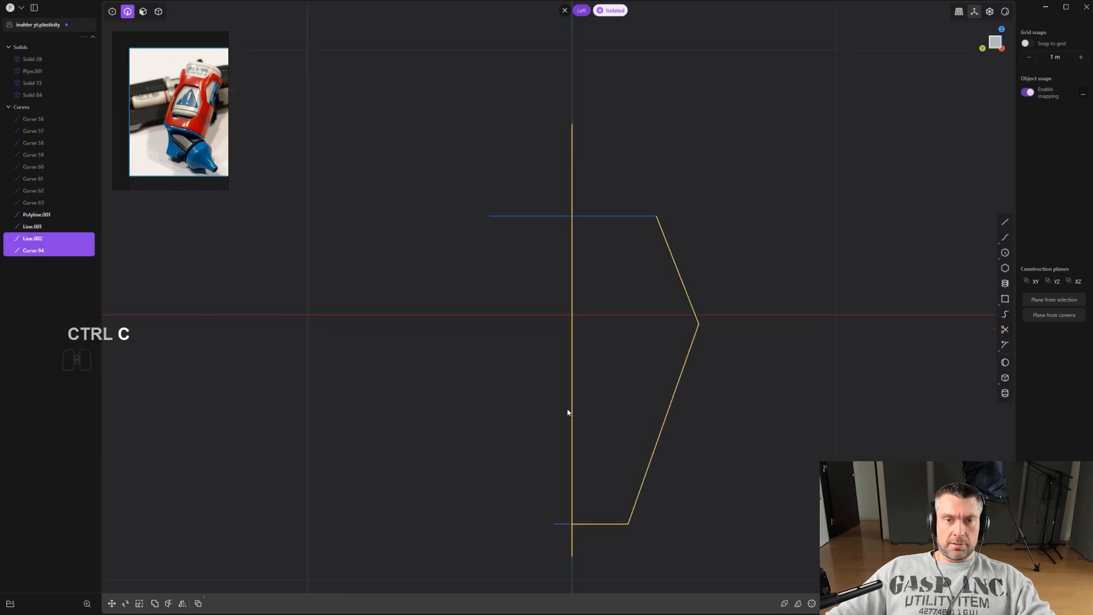
click(624, 217)
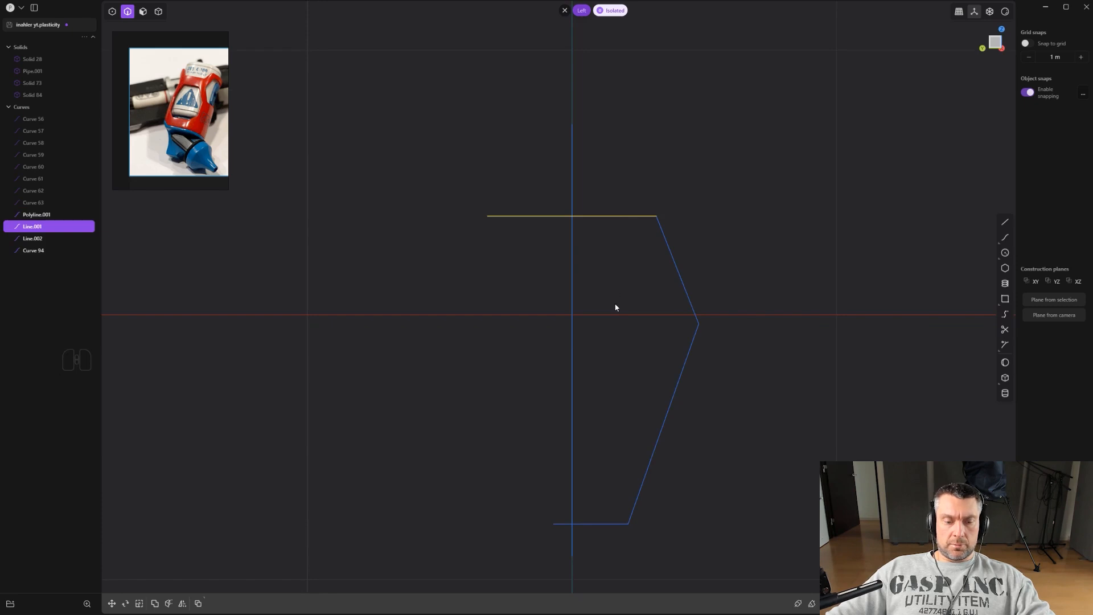
key(ctrl+c)
click(581, 291)
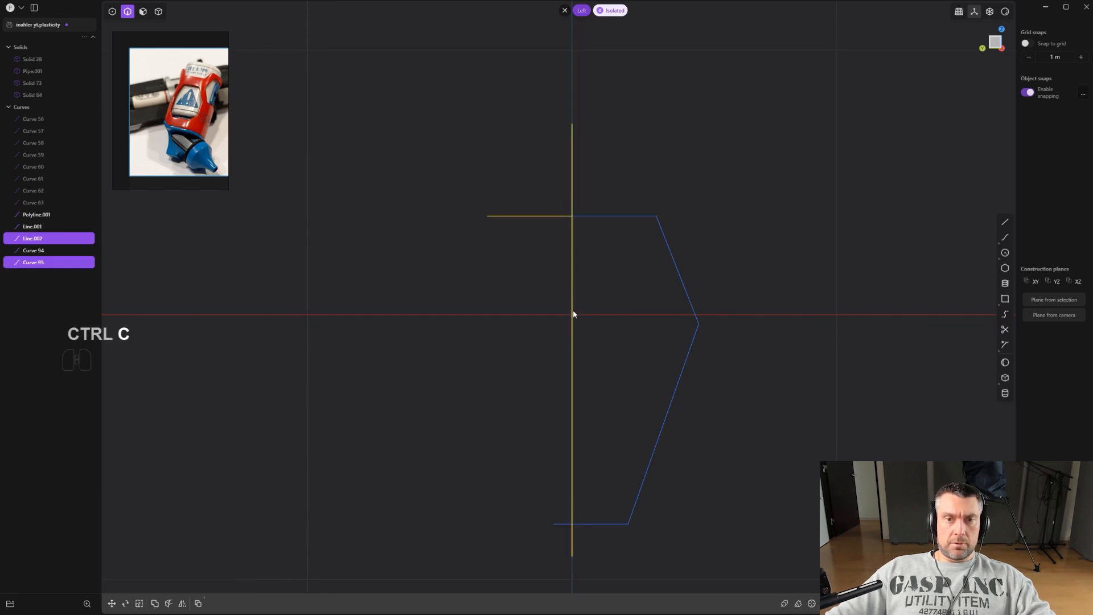
Delete the vertical center line and the cut-off segments on the left of the axis.
key(x)
alt+drag(560, 554, 560, 493)
key(x)
scroll(561, 494, down, 3)
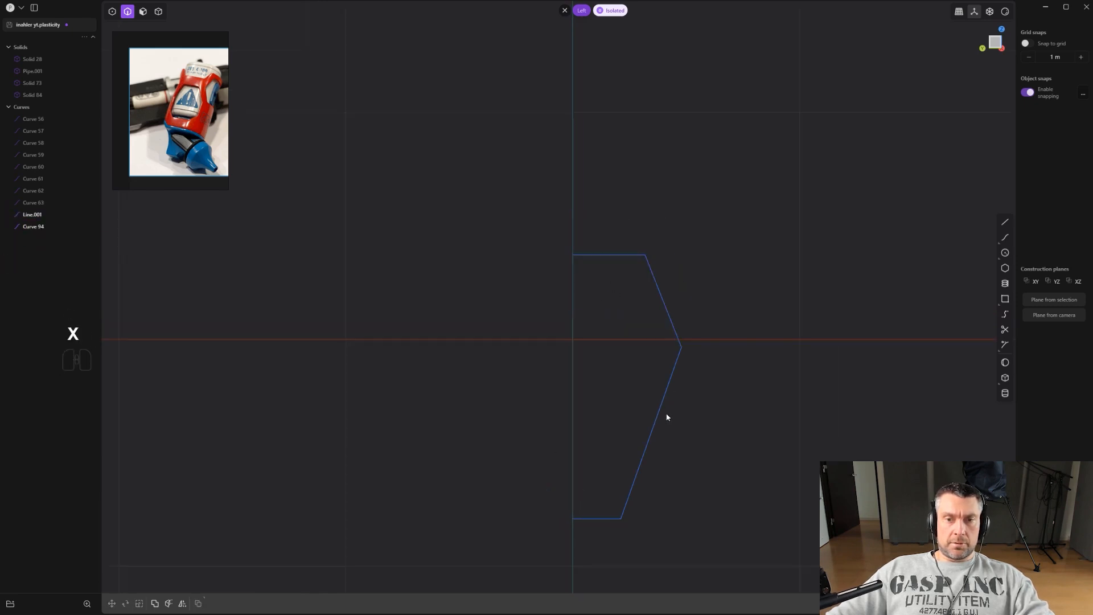
Join the remaining half-profile curves, mirror them across the center axis, and join everything into a closed hexagonal profile.
click(656, 280)
shift+click(647, 254)
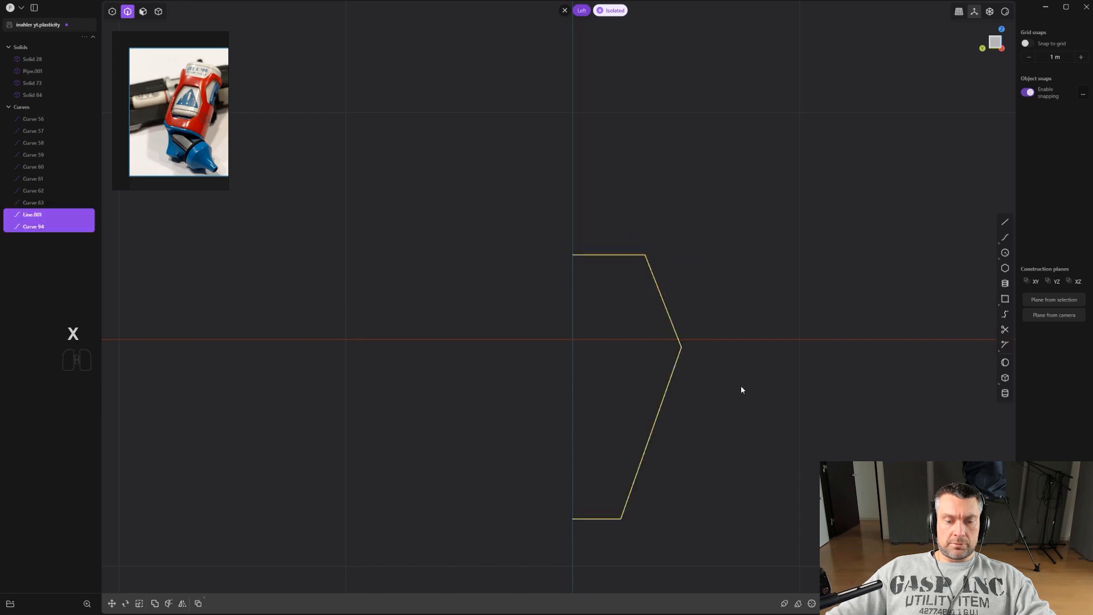
key(j)
scroll(739, 393, down, 2)
key(alt+x)
click(730, 374)
key(j)
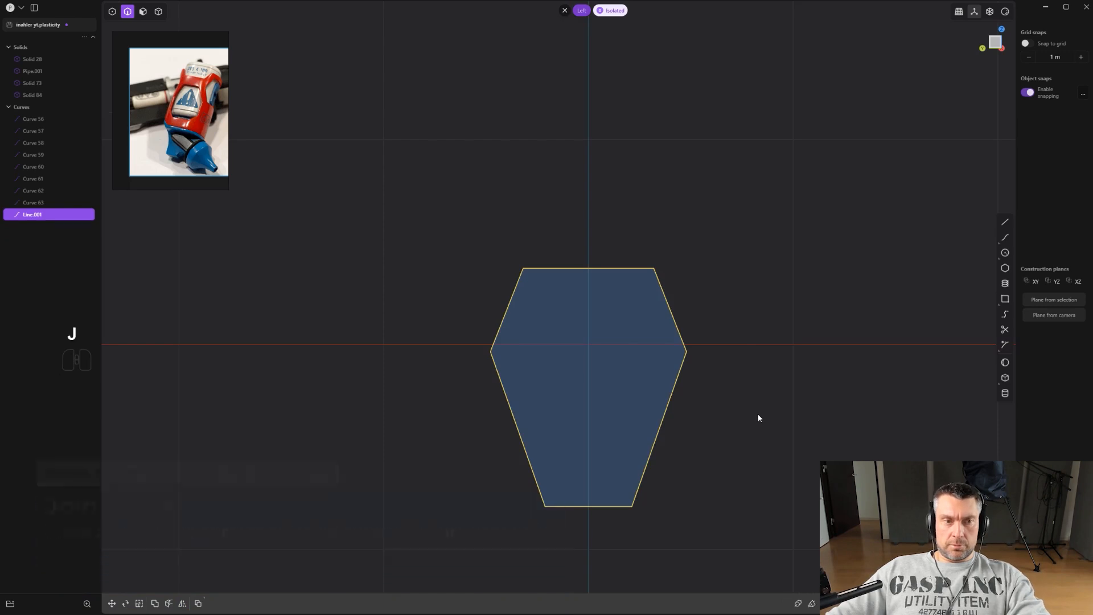
Leave isolation and fillet the hexagonal profile's top and bottom corners.
key(/)
key(1)
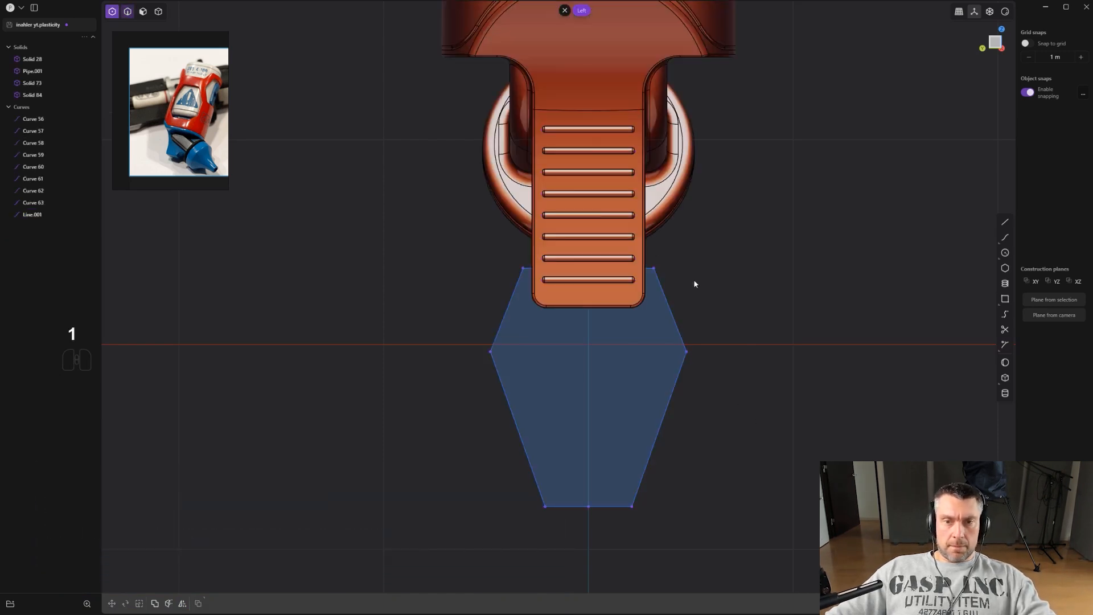
drag(691, 310, 692, 313)
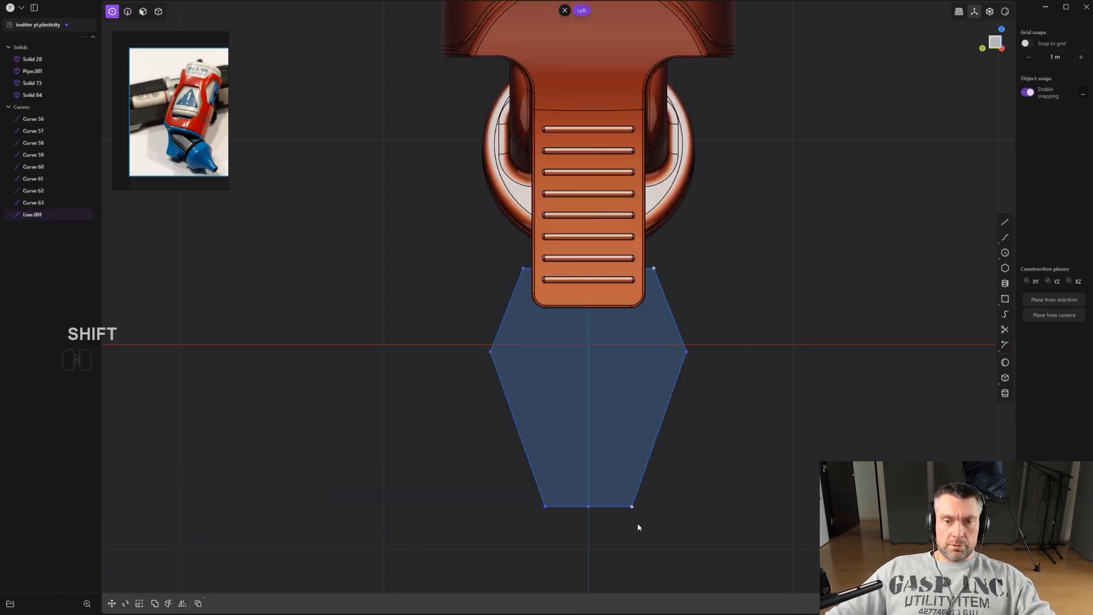
shift+click(524, 277)
scroll(566, 314, up, 2)
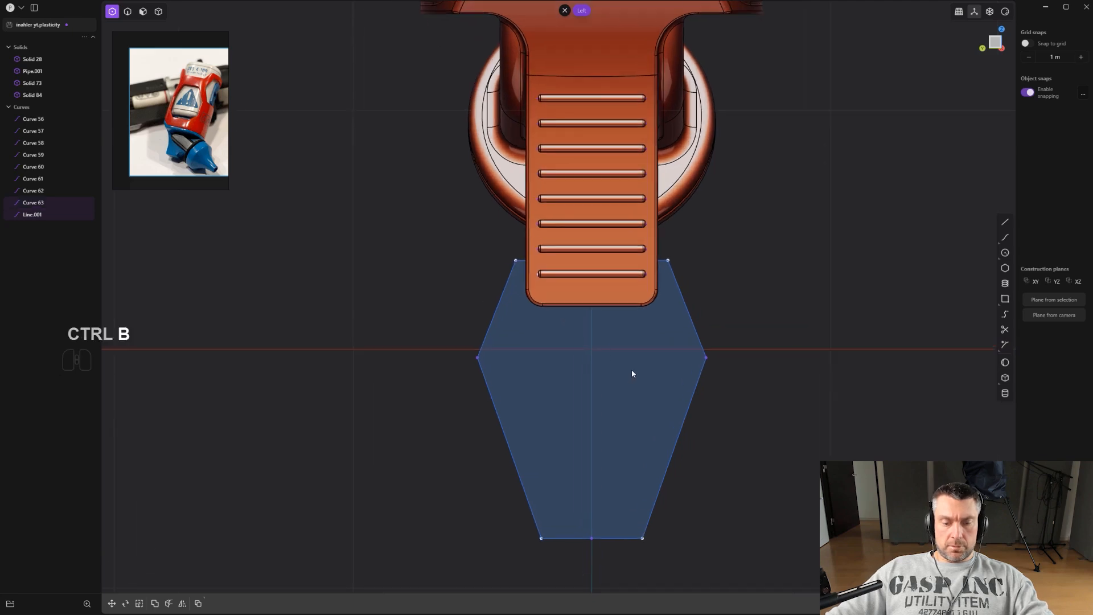
key(ctrl+b)
key(b)
key(space)
drag(520, 294, 501, 278)
right_click(501, 277)
key(Tab)
Fillet the hexagon's two side corners with a distance of about 0.35 m.
scroll(530, 336, up, 1)
drag(643, 293, 721, 349)
shift+drag(371, 265, 458, 348)
scroll(464, 353, up, 2)
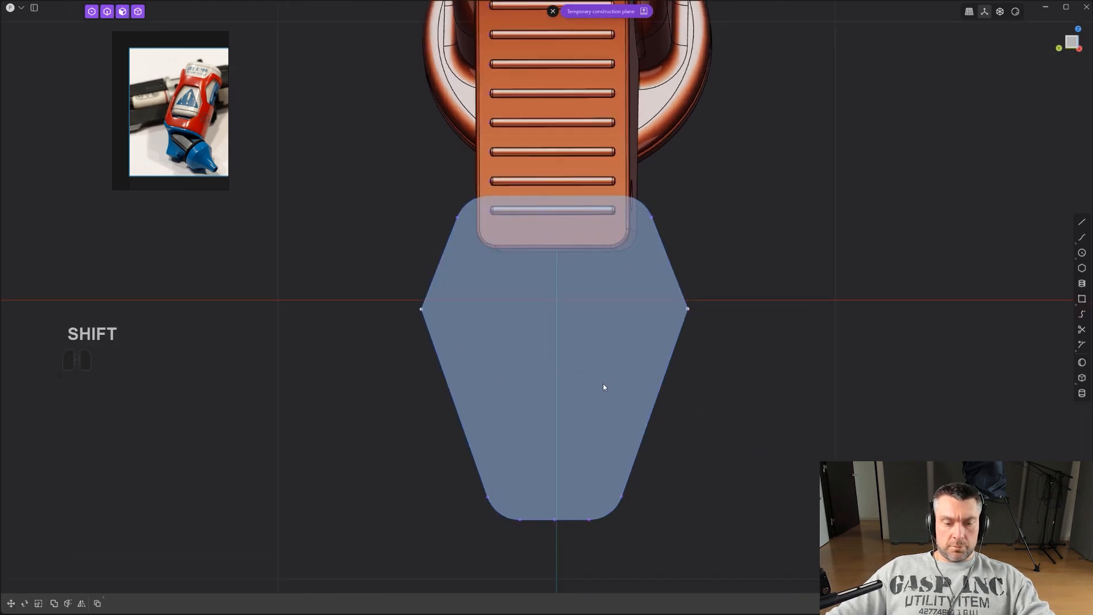
key(b)
drag(551, 322, 556, 314)
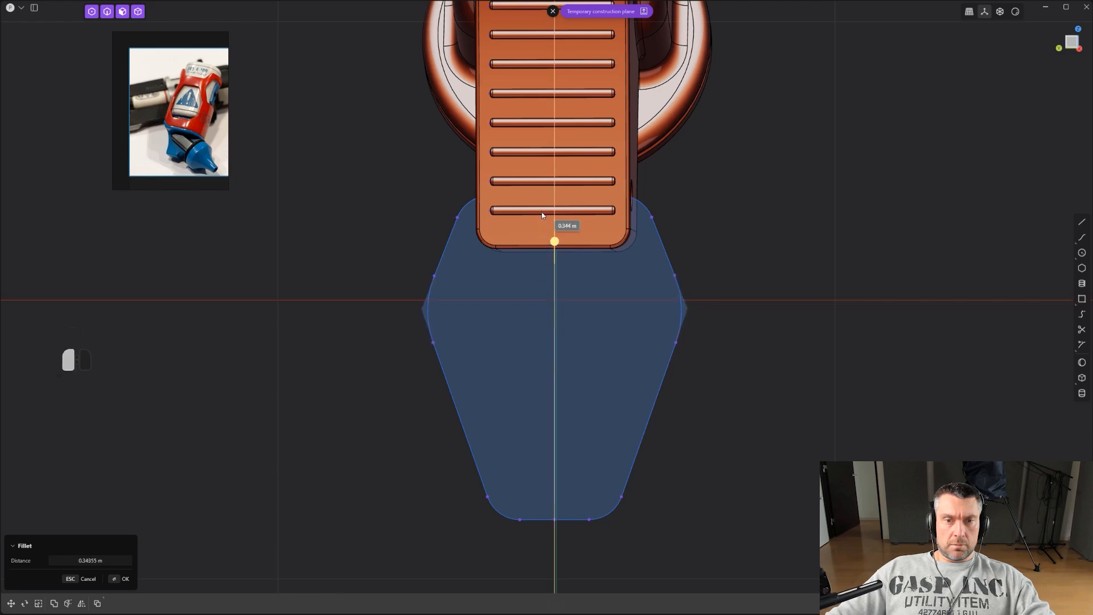
scroll(558, 227, down, 5)
right_click(692, 326)
Sweep a pipe along the filleted hexagonal profile outline.
scroll(691, 325, down, 3)
middle_drag(677, 326, 537, 336)
shift+middle_drag(538, 336, 456, 361)
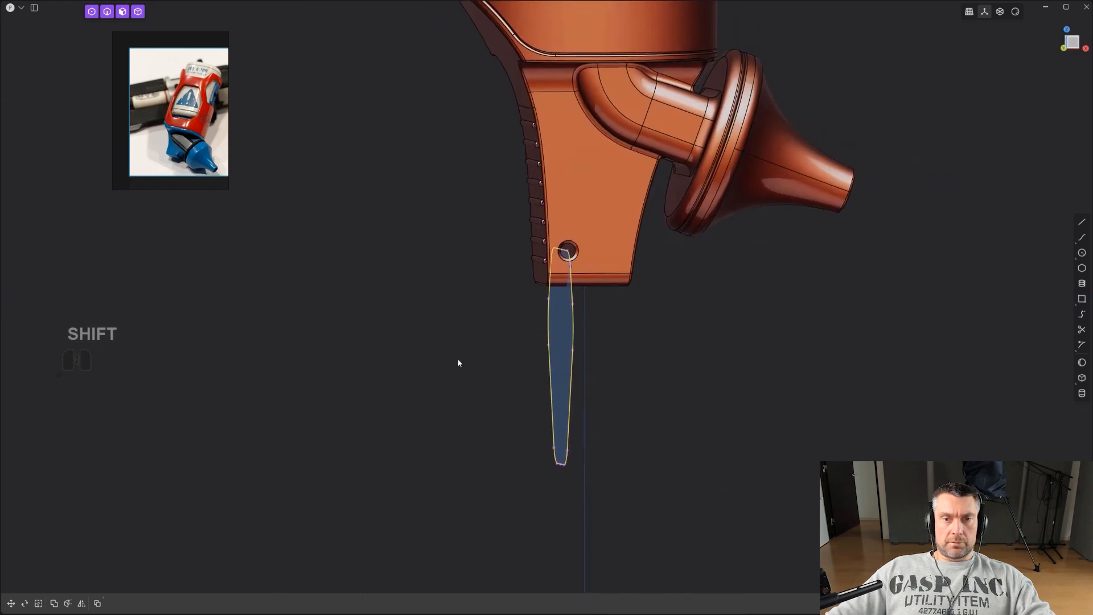
scroll(567, 380, up, 1)
key(p)
drag(574, 352, 578, 349)
key(Return)
middle_drag(641, 340, 574, 374)
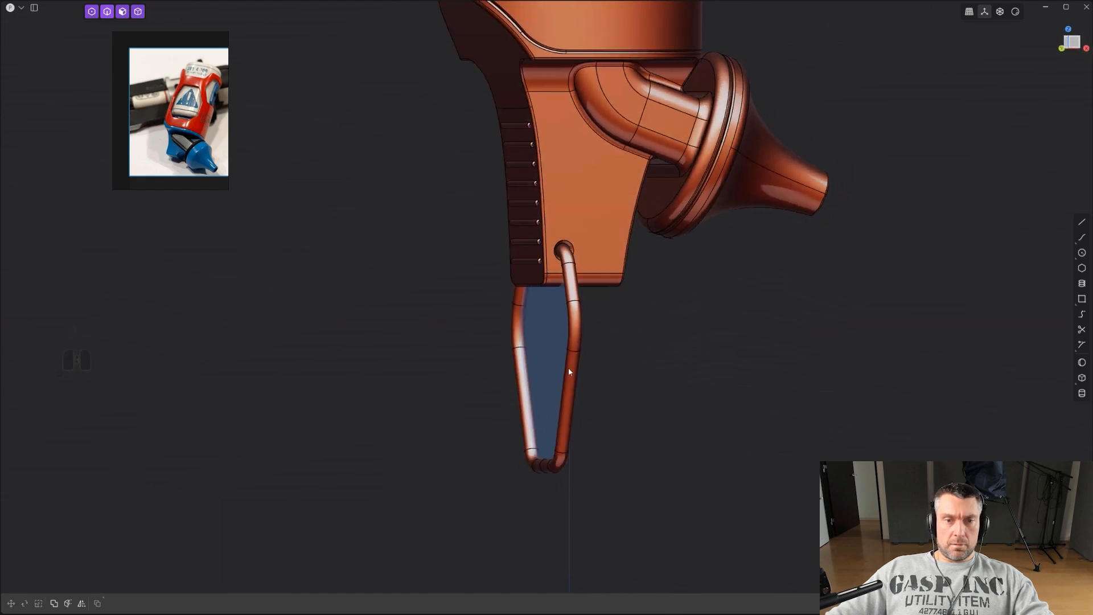
Dismiss the accidental Imprint Body command and delete all leftover curves.
click(152, 141)
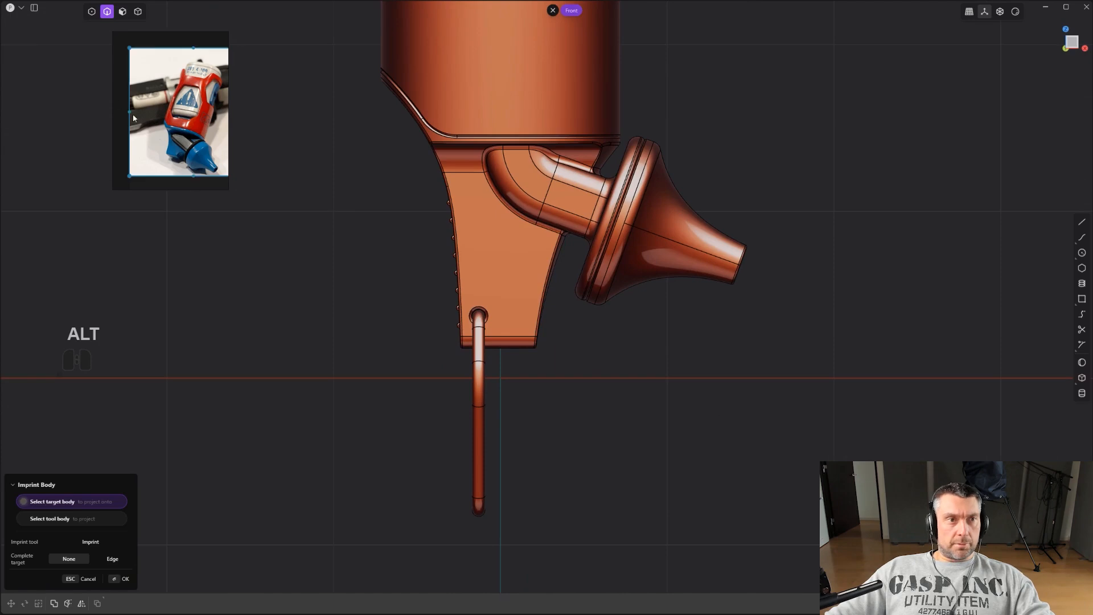
click(34, 8)
alt+middle_drag(393, 319, 724, 423)
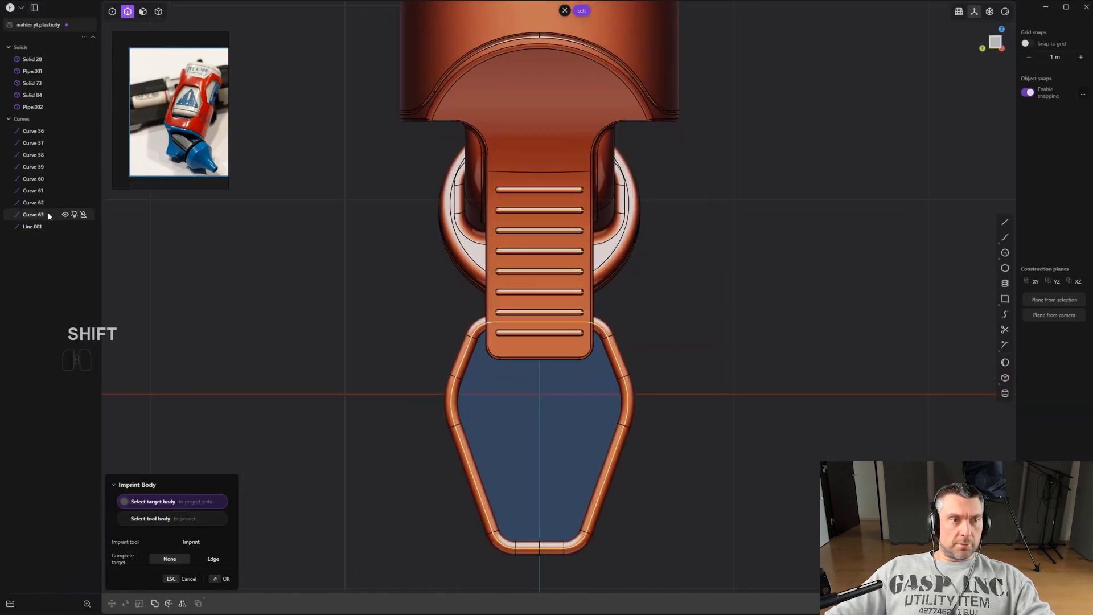
shift+click(217, 291)
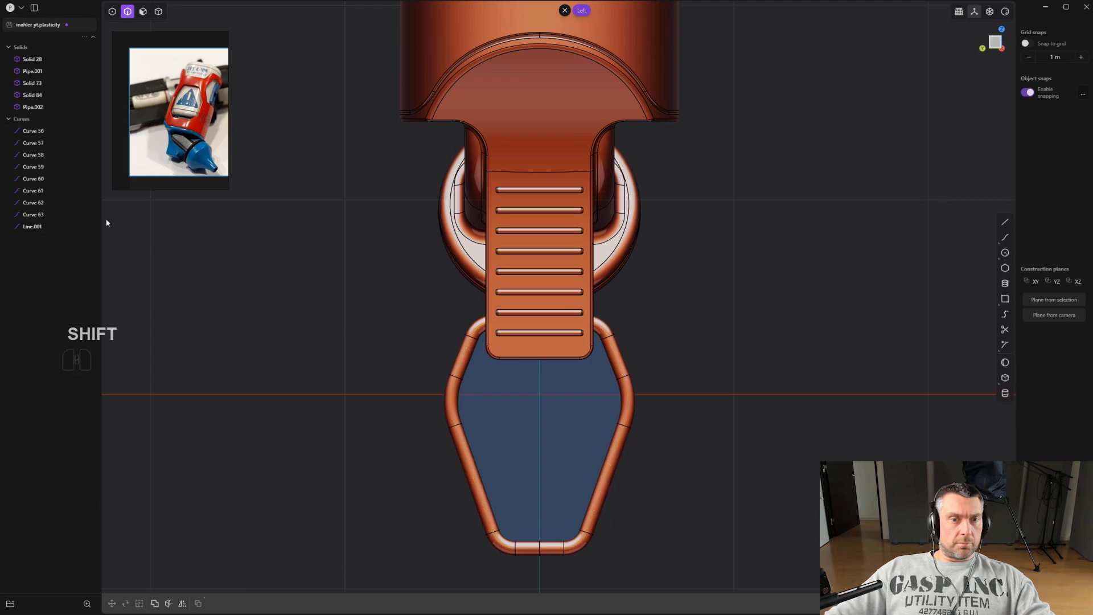
shift+click(34, 135)
key(x)
scroll(173, 229, down, 2)
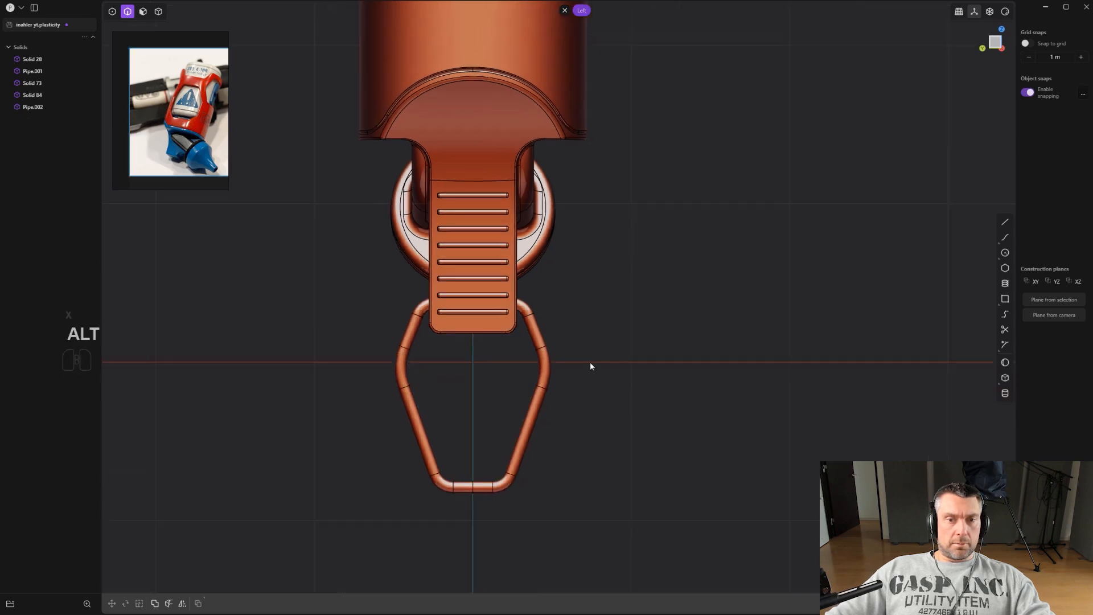
alt+middle_drag(618, 372, 557, 368)
scroll(556, 368, down, 4)
middle_drag(568, 414, 519, 393)
shift+middle_drag(586, 205, 611, 349)
scroll(577, 291, up, 6)
scroll(584, 312, down, 3)
scroll(674, 330, down, 3)
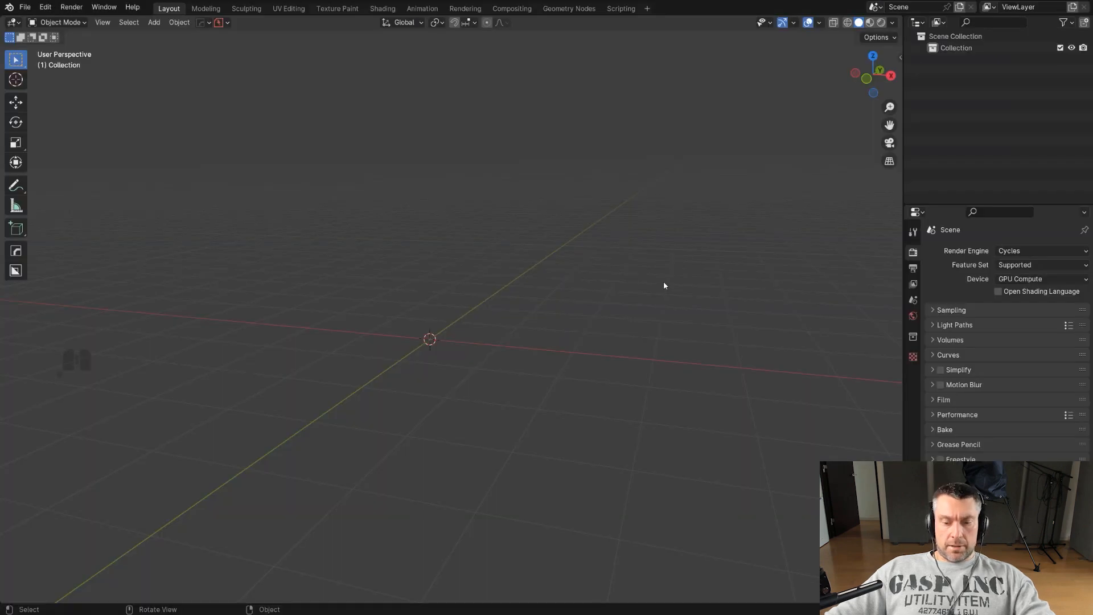
Switch to Blender, connect the Plasticity add-on and bring the model into the scene.
key(m)
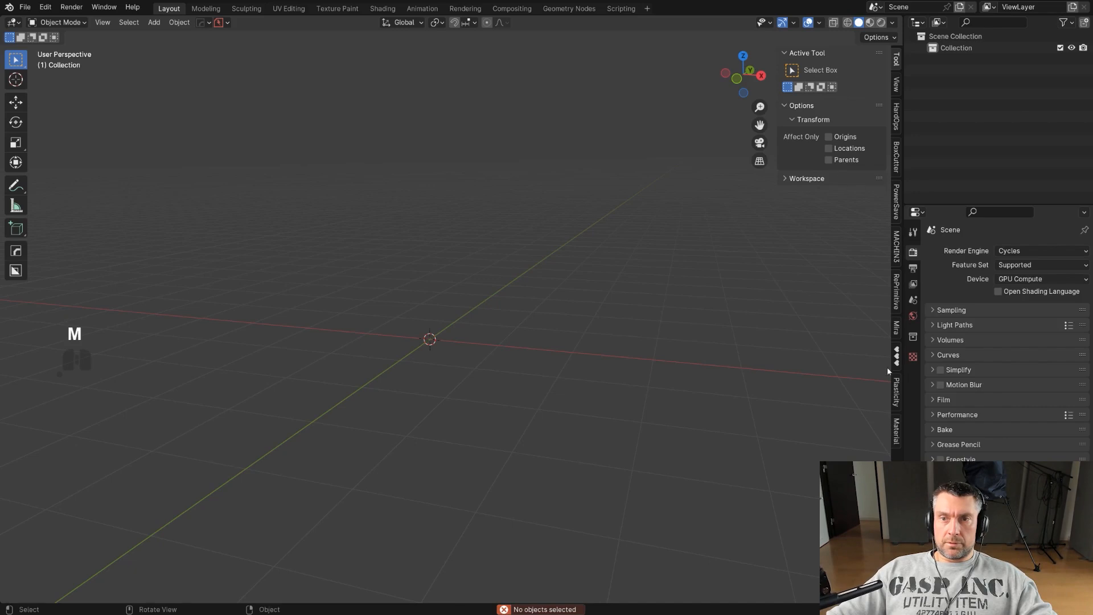
click(898, 392)
click(807, 73)
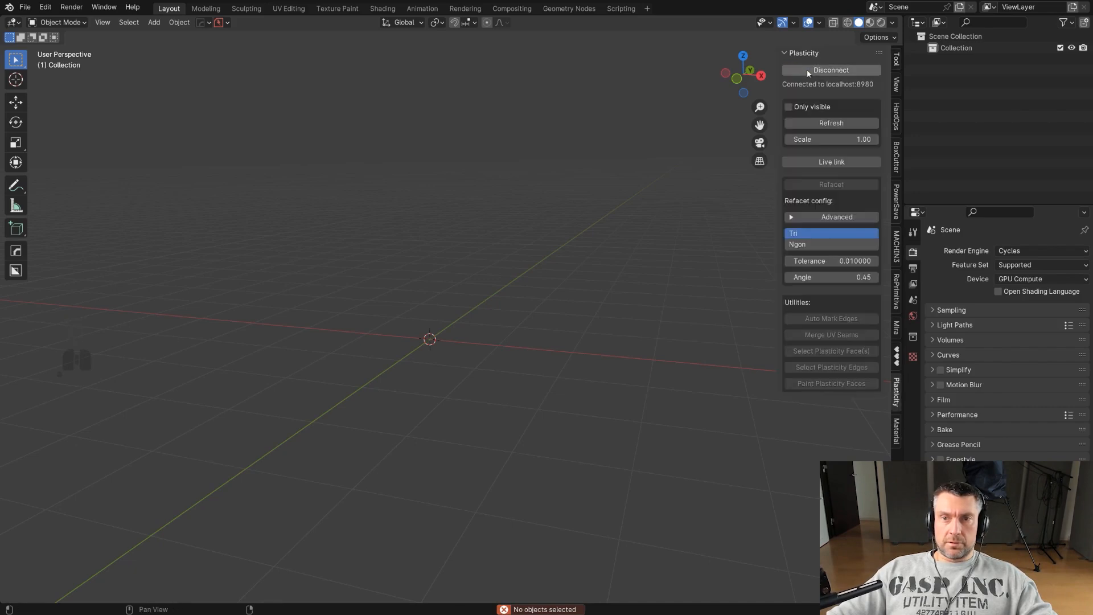
shift+middle_drag(532, 299, 703, 330)
scroll(588, 391, up, 4)
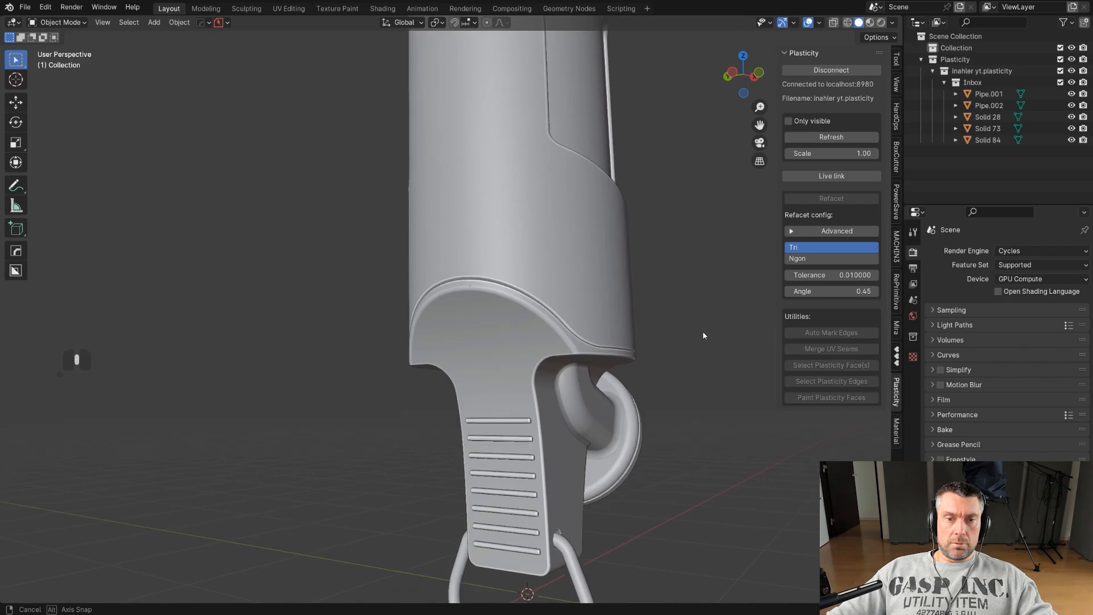
Frame the model and switch the viewport to rendered shading.
scroll(617, 366, down, 5)
middle_drag(590, 350, 571, 330)
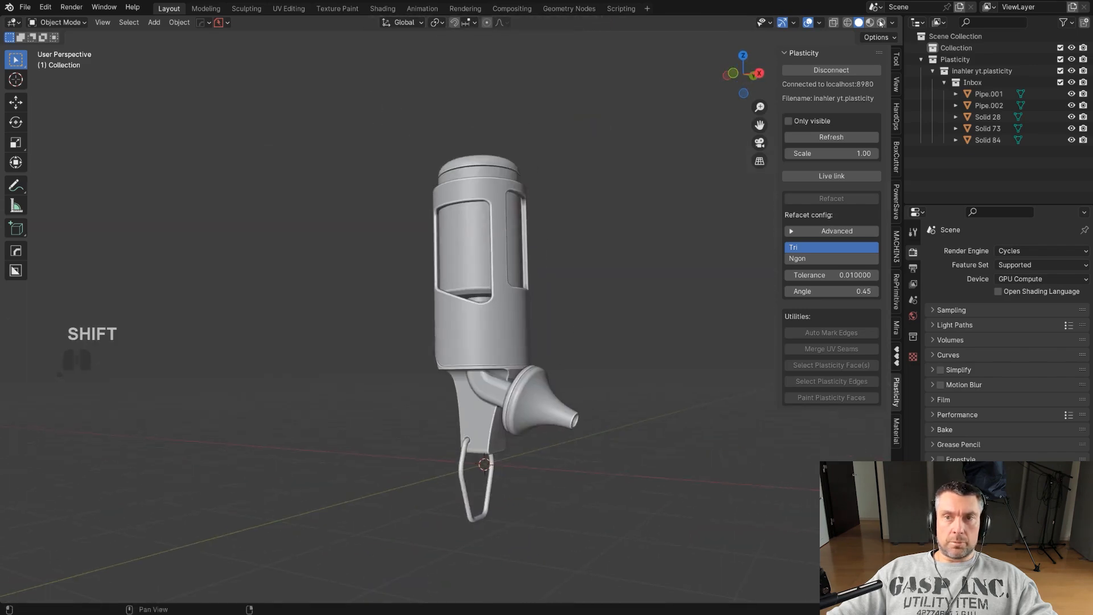
key(shift+z)
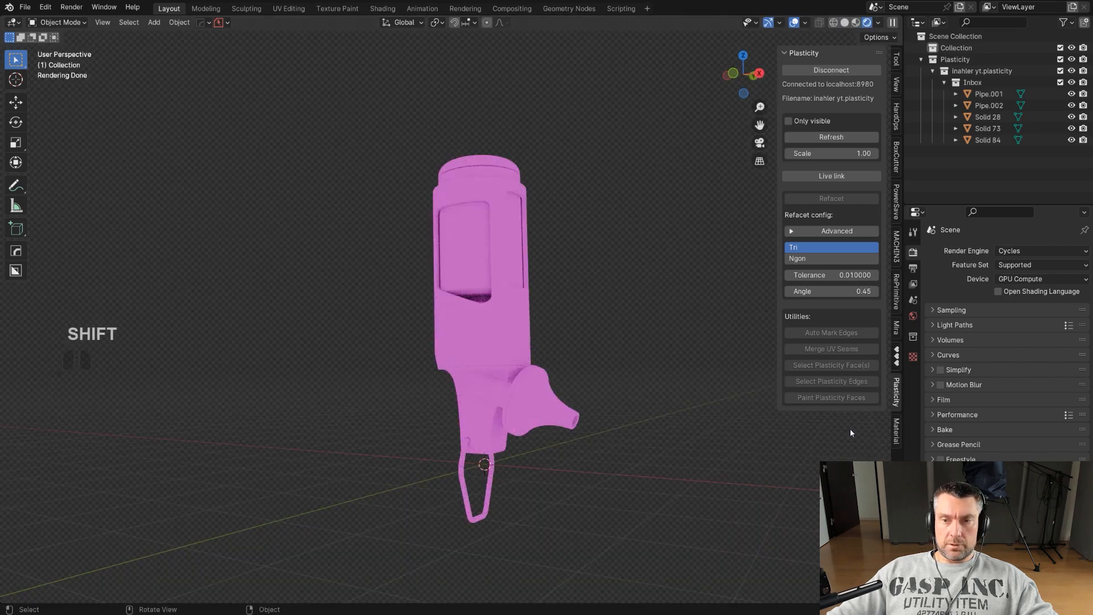
Enable the MaterialWorks HDRI and choose the GUN GR B environment.
click(898, 433)
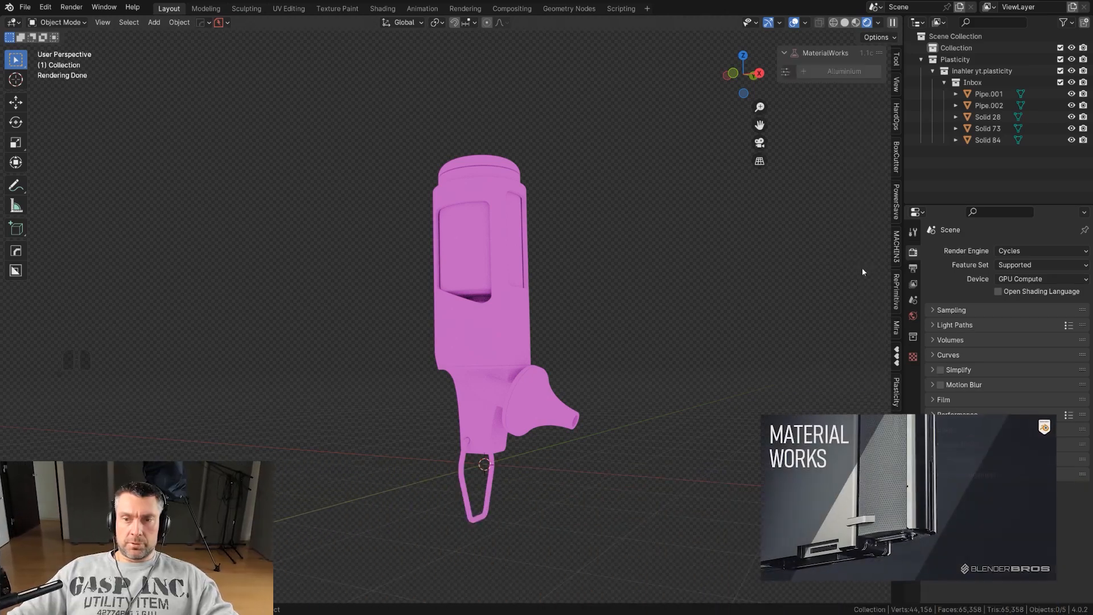
click(793, 205)
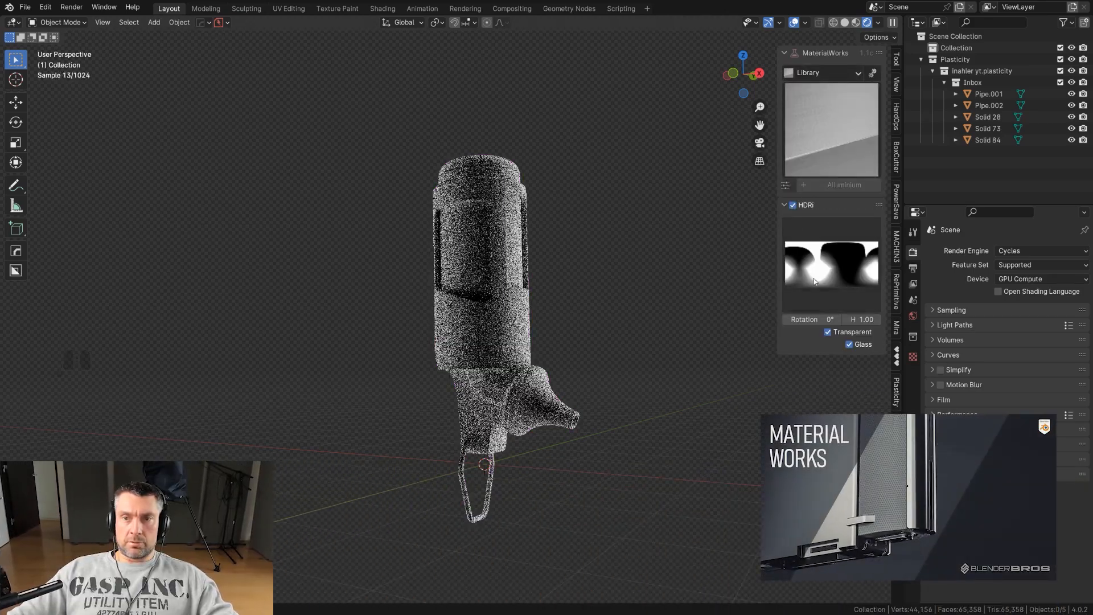
click(831, 265)
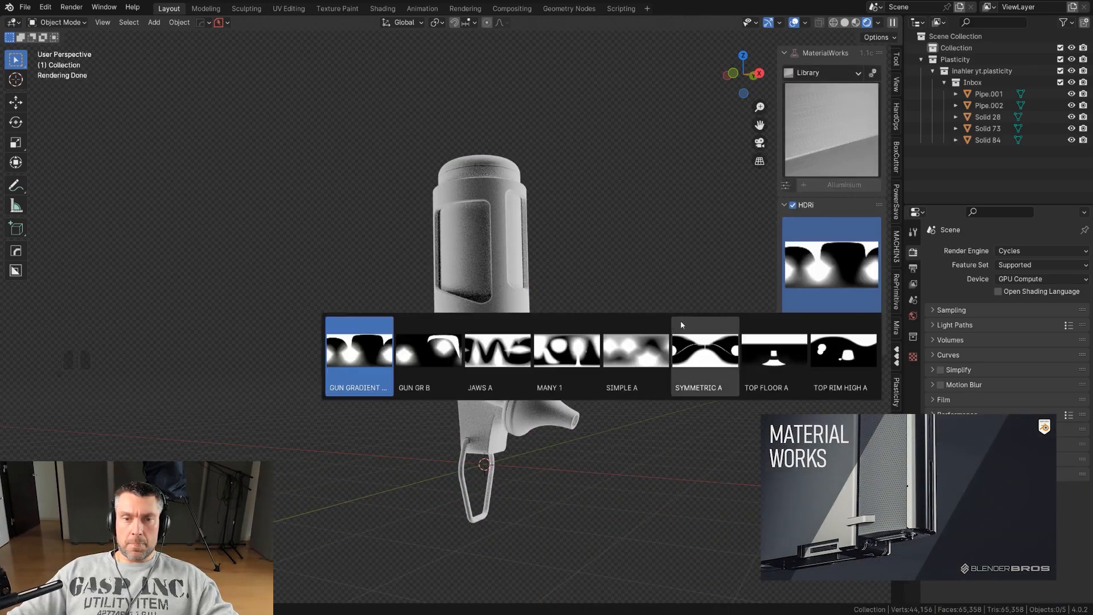
click(419, 354)
middle_drag(632, 360, 644, 403)
scroll(644, 403, up, 1)
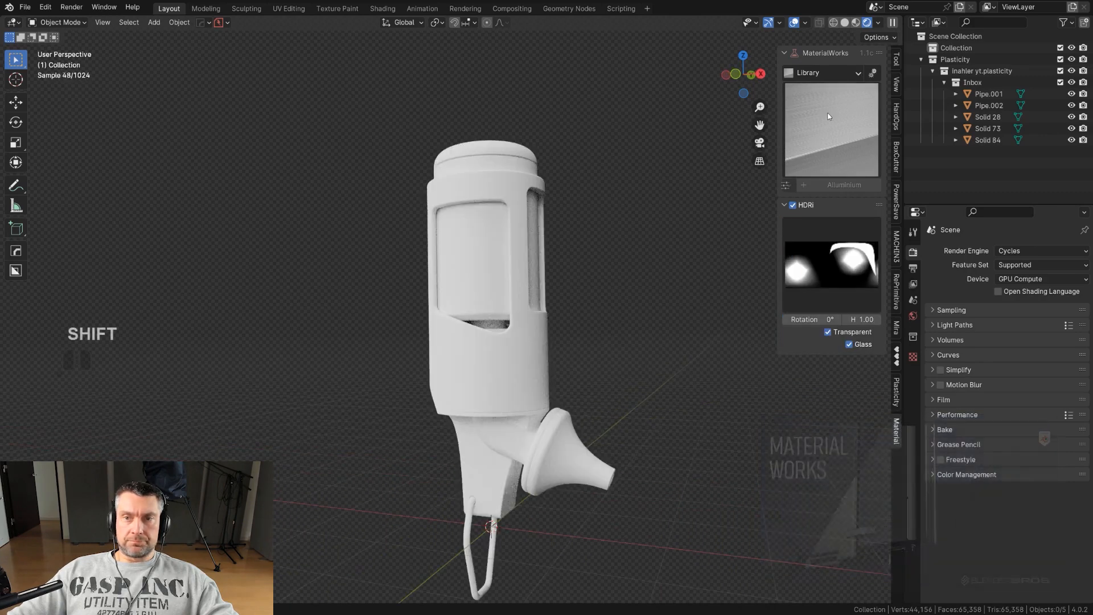
Select the outer sleeve body and apply Shiny Plastic from the Plastic material library.
click(841, 74)
click(833, 151)
click(844, 148)
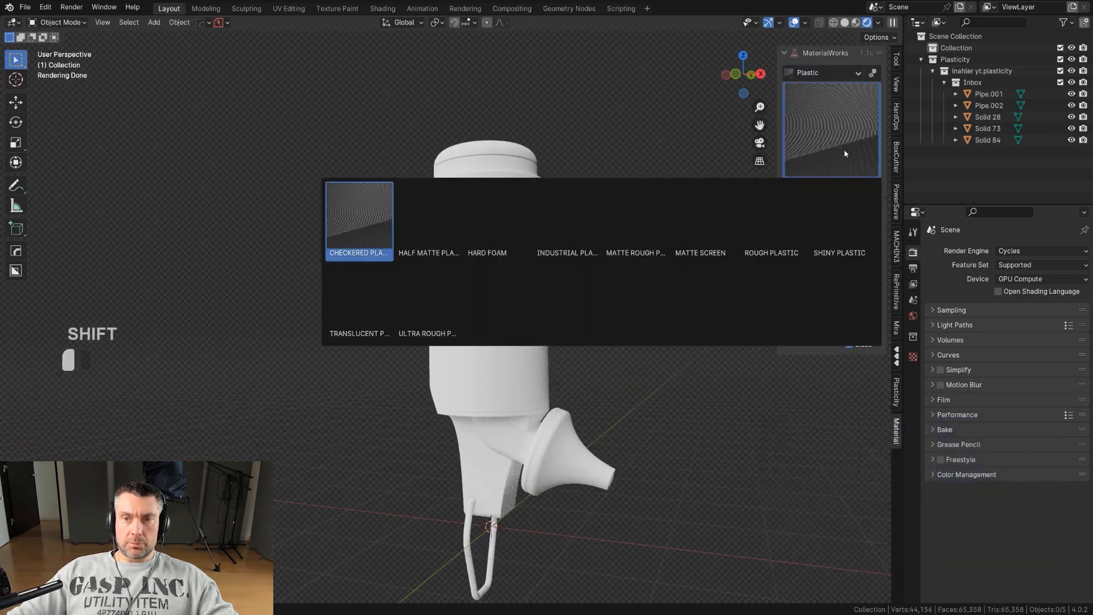
click(533, 357)
click(831, 130)
click(814, 225)
scroll(637, 309, up, 2)
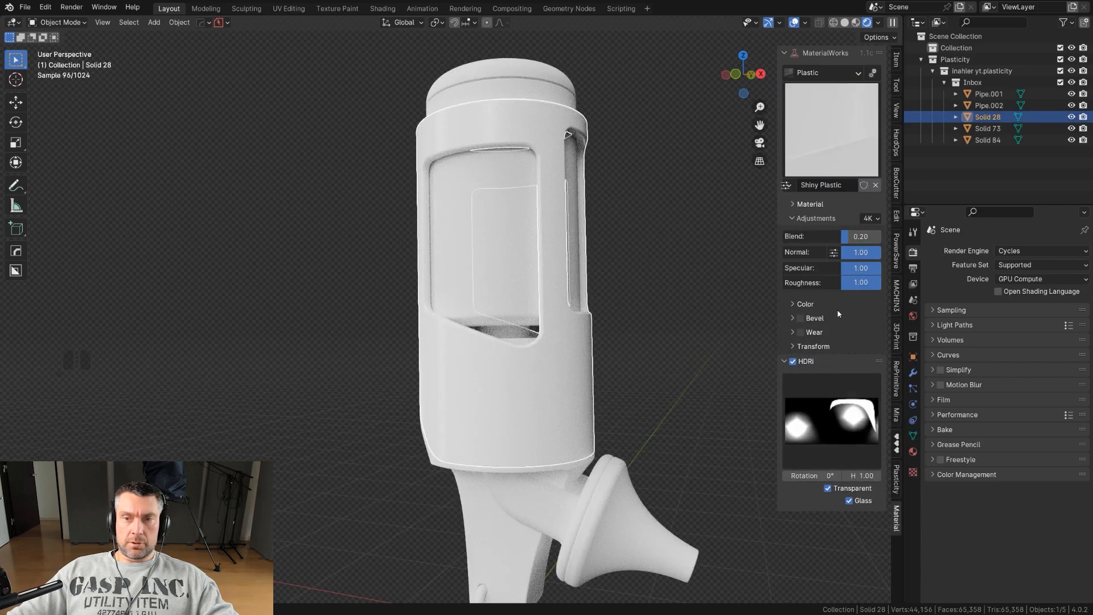
Set the sleeve's plastic color to orange-red.
click(792, 304)
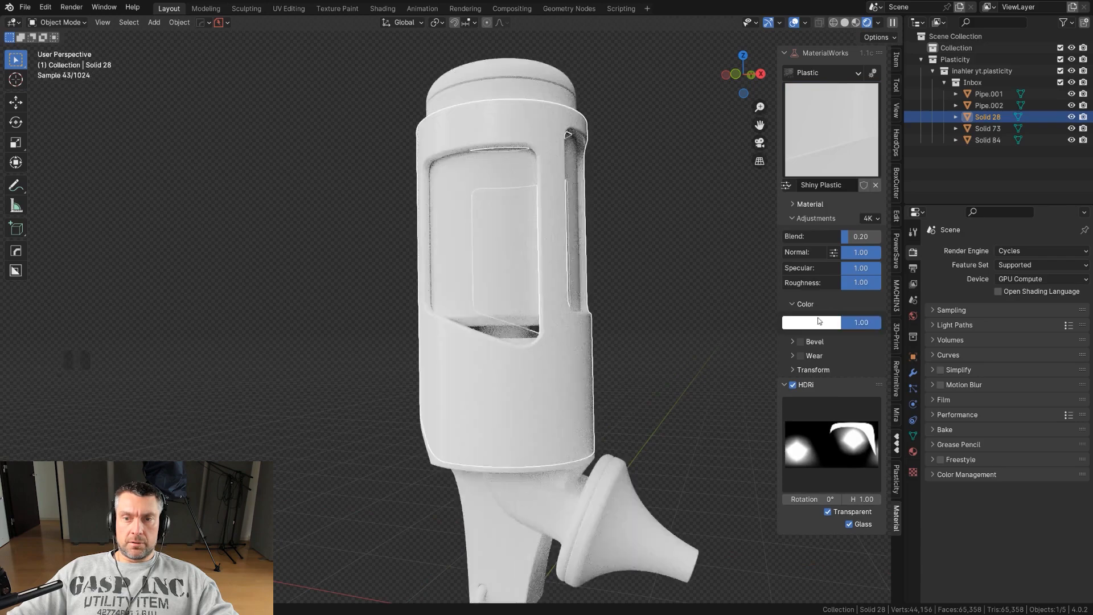
click(811, 323)
drag(842, 198, 831, 252)
drag(902, 159, 902, 157)
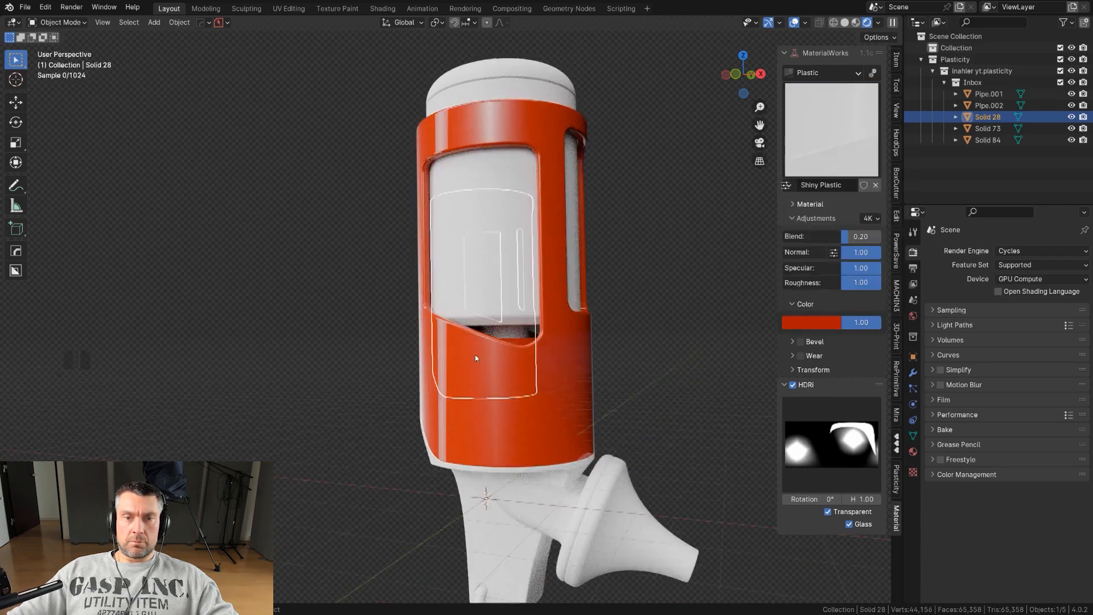
scroll(495, 351, down, 3)
scroll(495, 350, up, 2)
shift+middle_drag(625, 378, 587, 328)
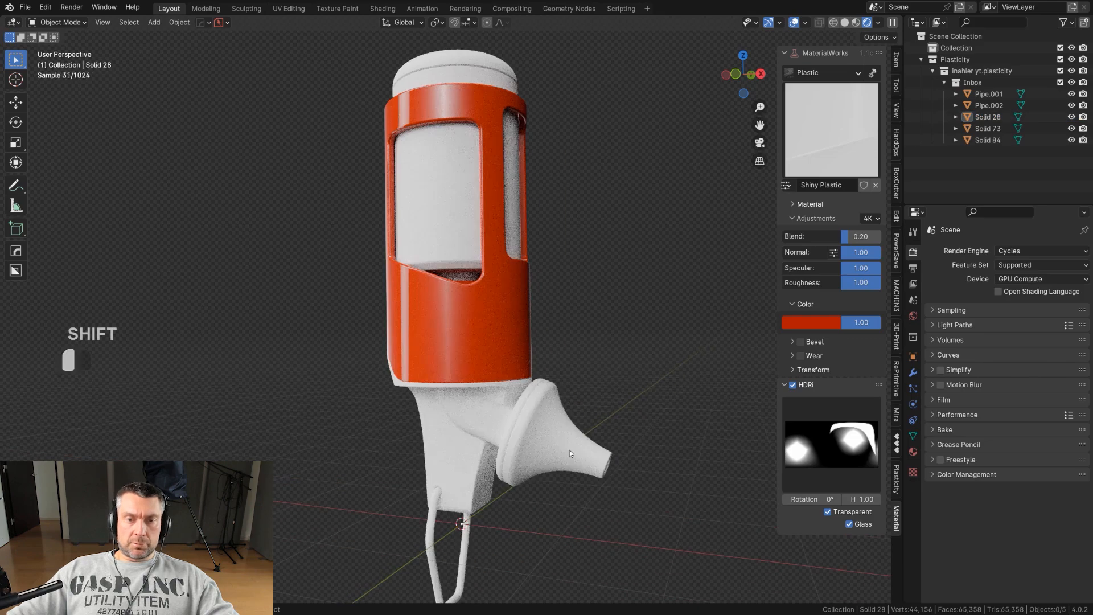
Select the nozzle body and apply Synthetic Rubber from the Rubber material library.
click(570, 449)
click(850, 74)
click(812, 163)
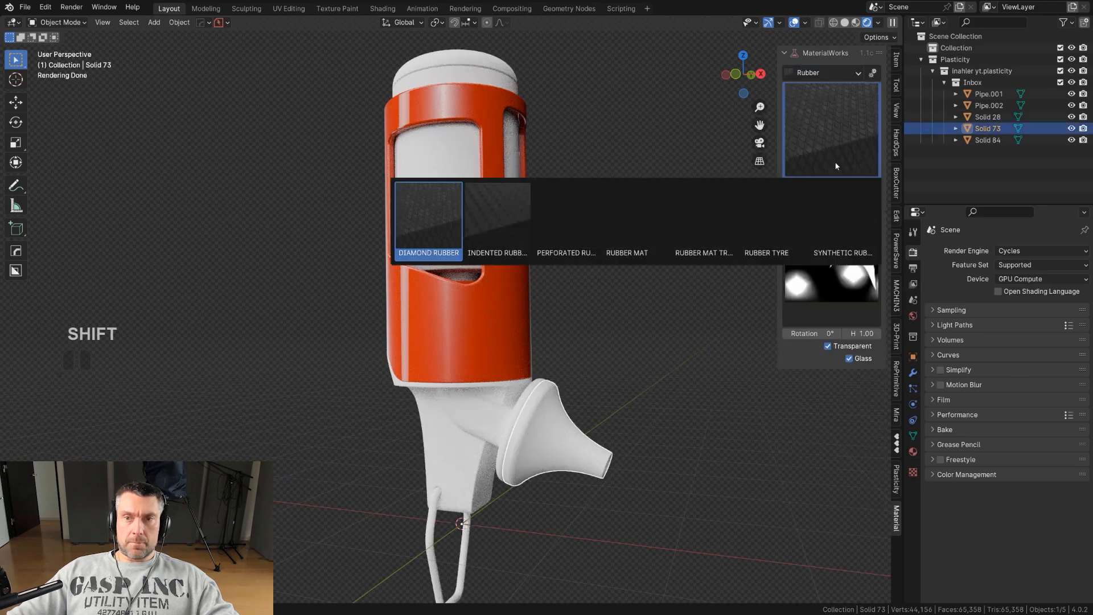
click(844, 220)
drag(849, 326, 54, 333)
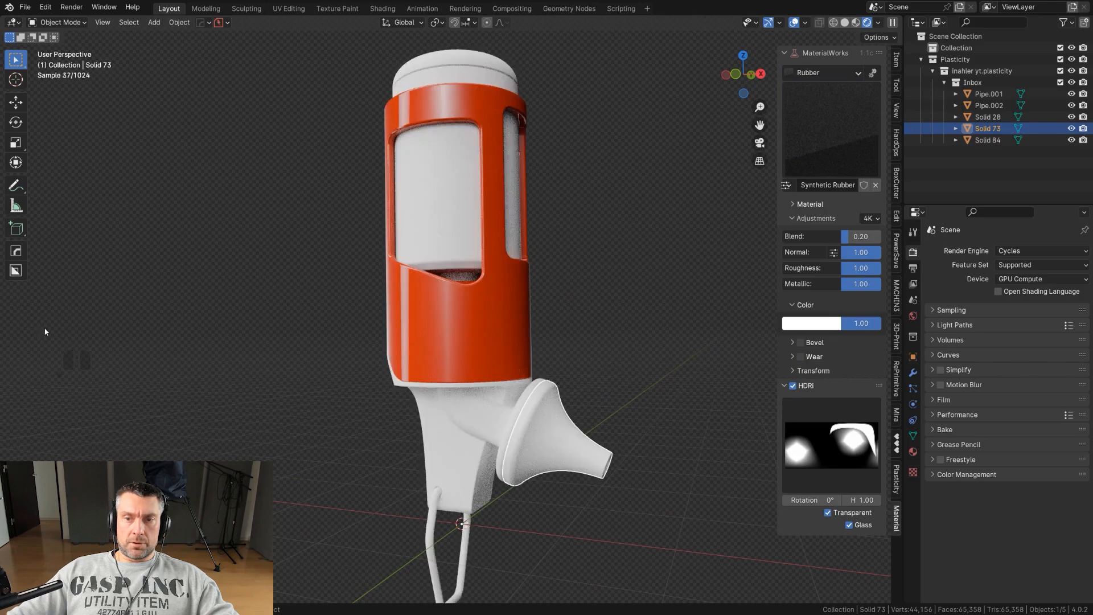
Darken the rubber color to a value of 0.057.
click(792, 322)
drag(903, 166, 902, 225)
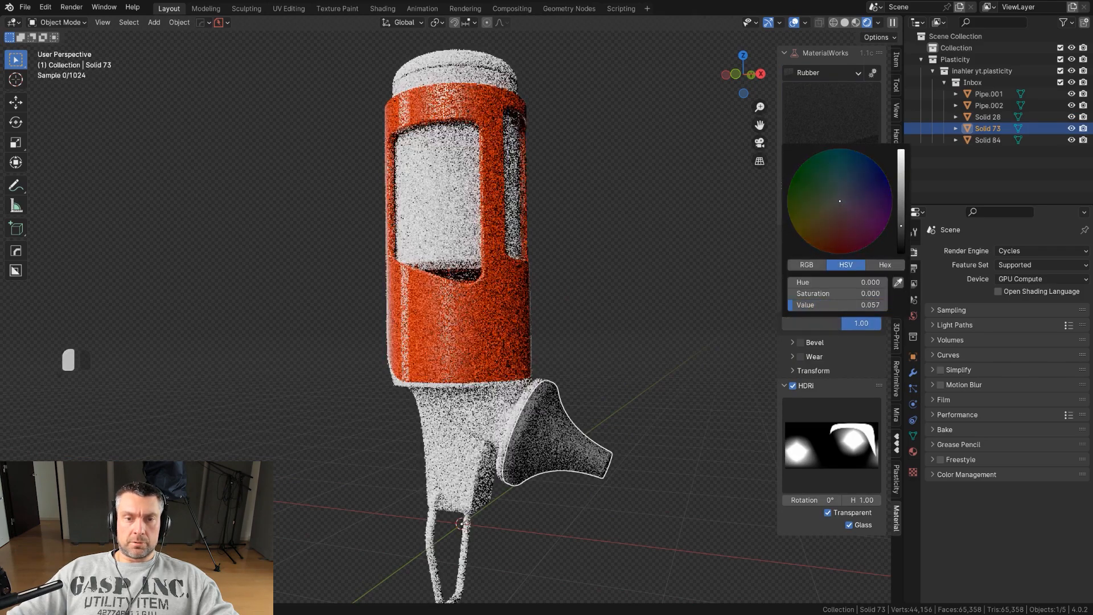
right_click(547, 359)
Select the lower body and apply Half Matt Steel from the Metal material library.
click(474, 418)
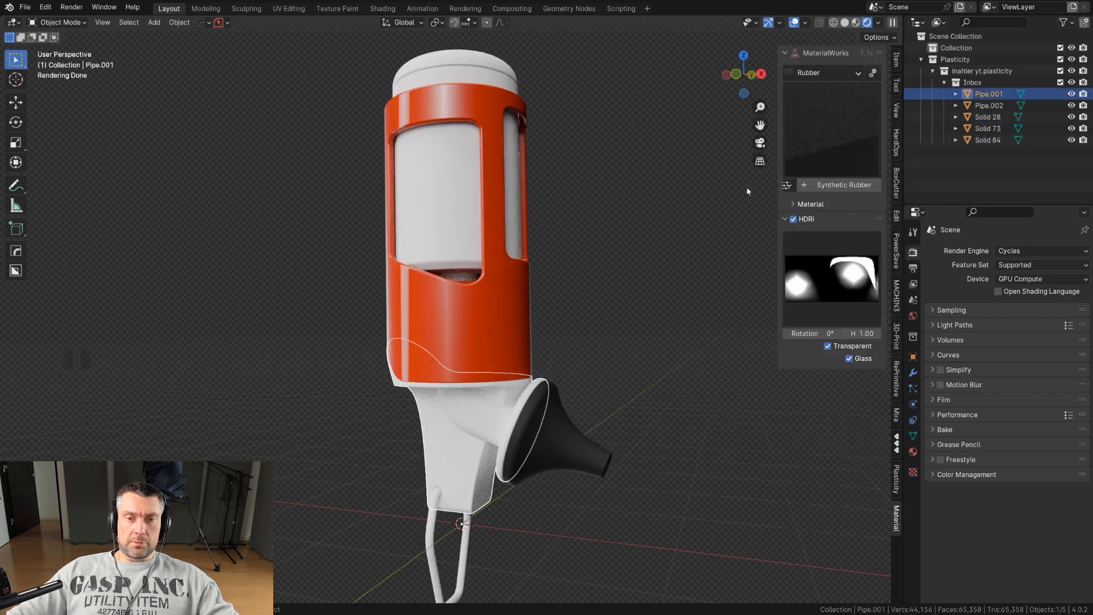
click(819, 130)
click(818, 135)
click(568, 312)
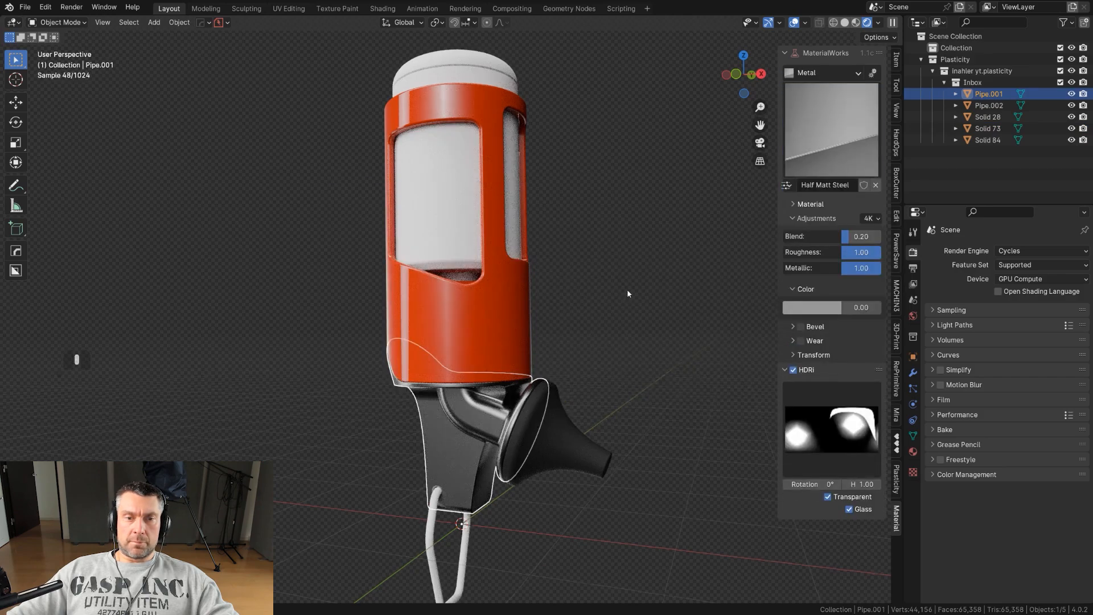
Replace the lower body's material with Graphite Steel from the Metal material library.
click(820, 132)
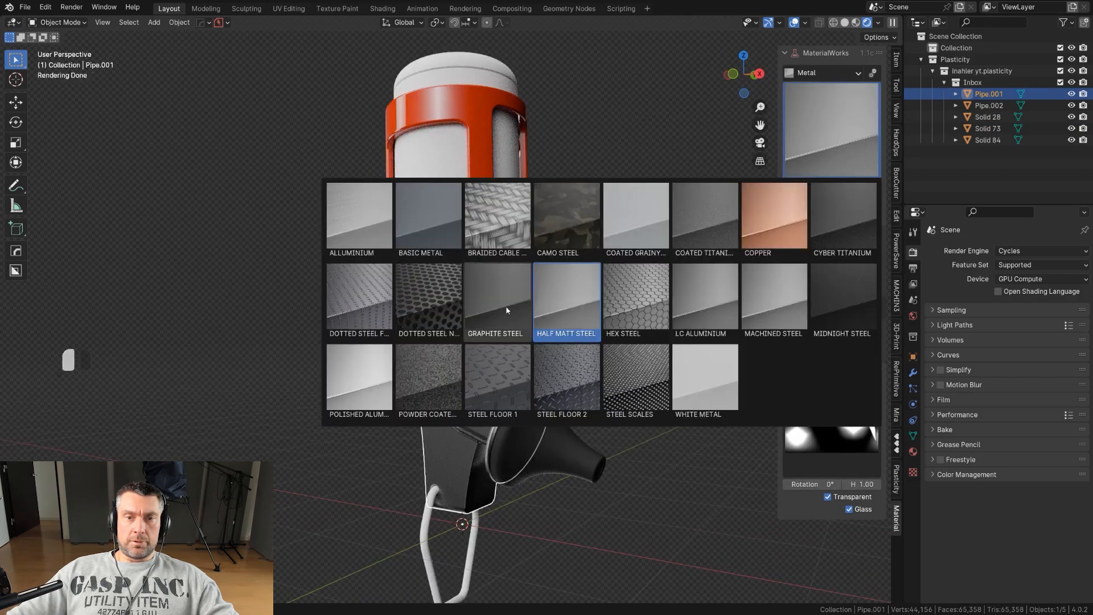
click(507, 310)
scroll(579, 312, down, 3)
scroll(586, 308, up, 5)
shift+middle_drag(579, 307, 476, 295)
scroll(578, 277, down, 3)
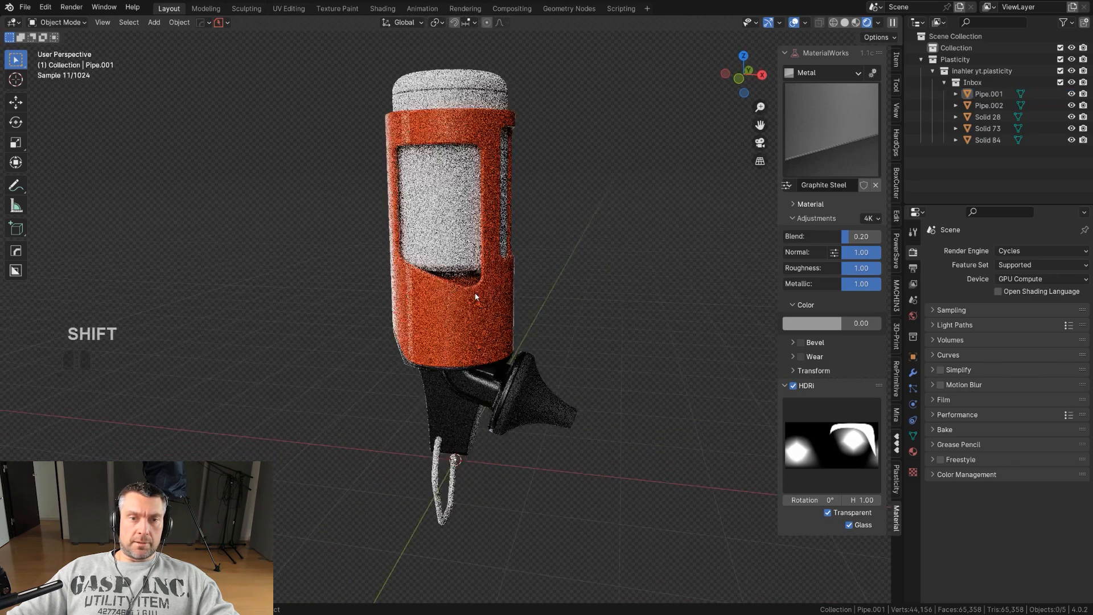
Select the inner cartridge, apply the Coated Grainy metal material, and set its color value to 1.00.
click(476, 296)
scroll(476, 297, up, 4)
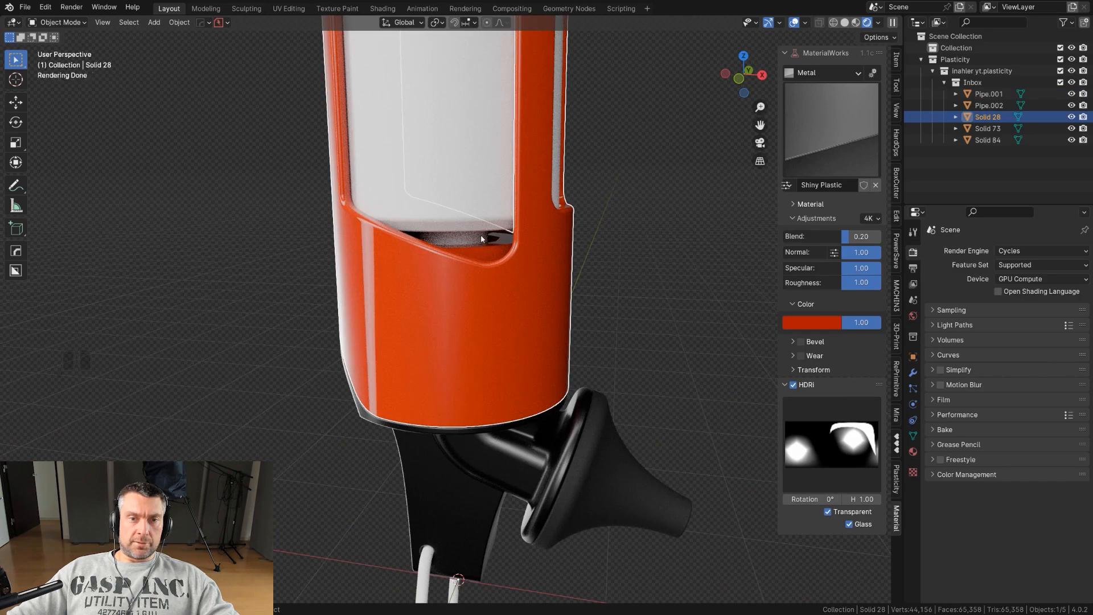
click(481, 240)
scroll(487, 249, down, 4)
mouse_move(677, 211)
middle_down()
mouse_move(698, 185)
mouse_move(654, 219)
mouse_move(672, 214)
middle_up()
scroll(651, 222, up, 1)
click(836, 130)
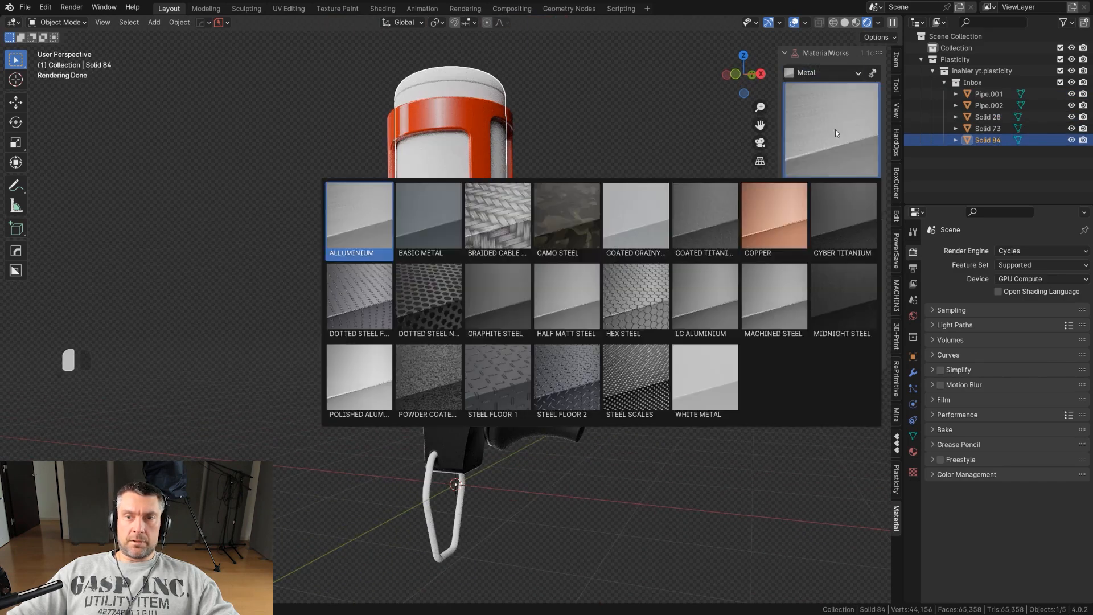
click(640, 220)
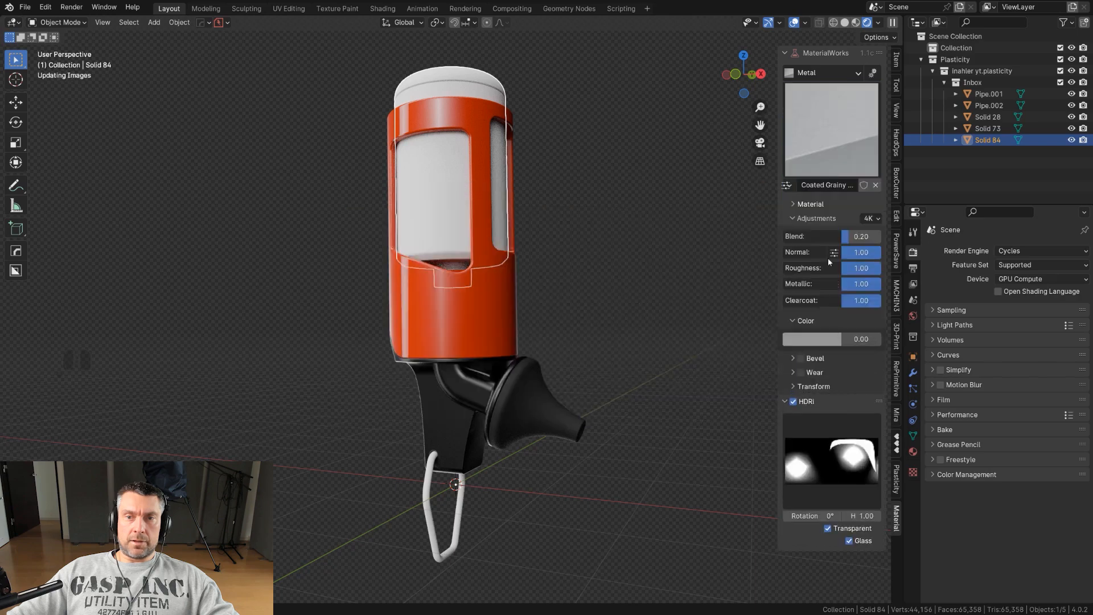
click(812, 339)
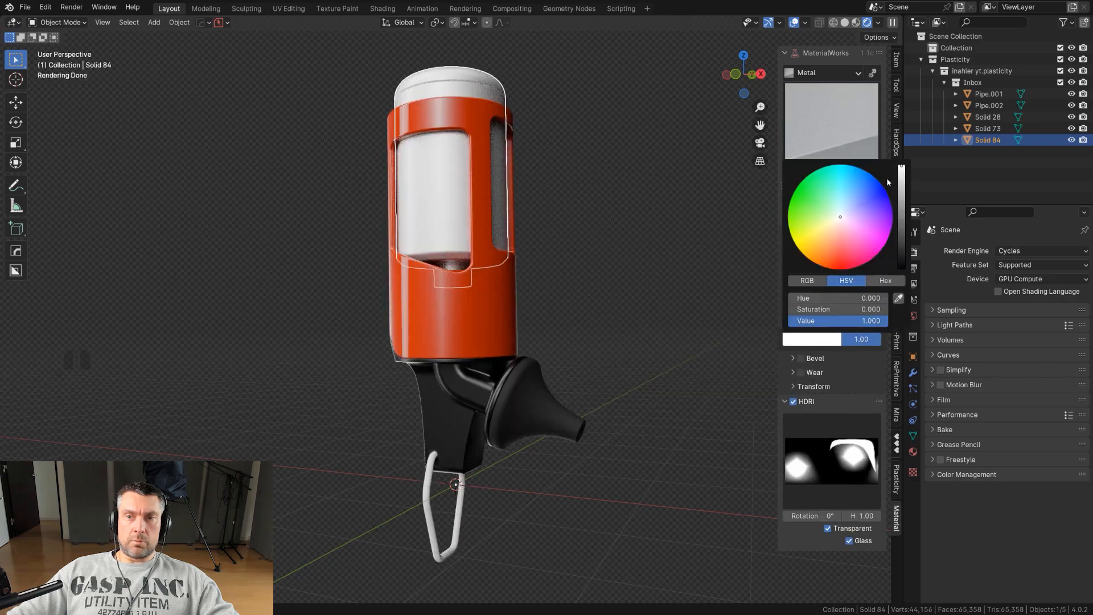
drag(901, 165, 902, 192)
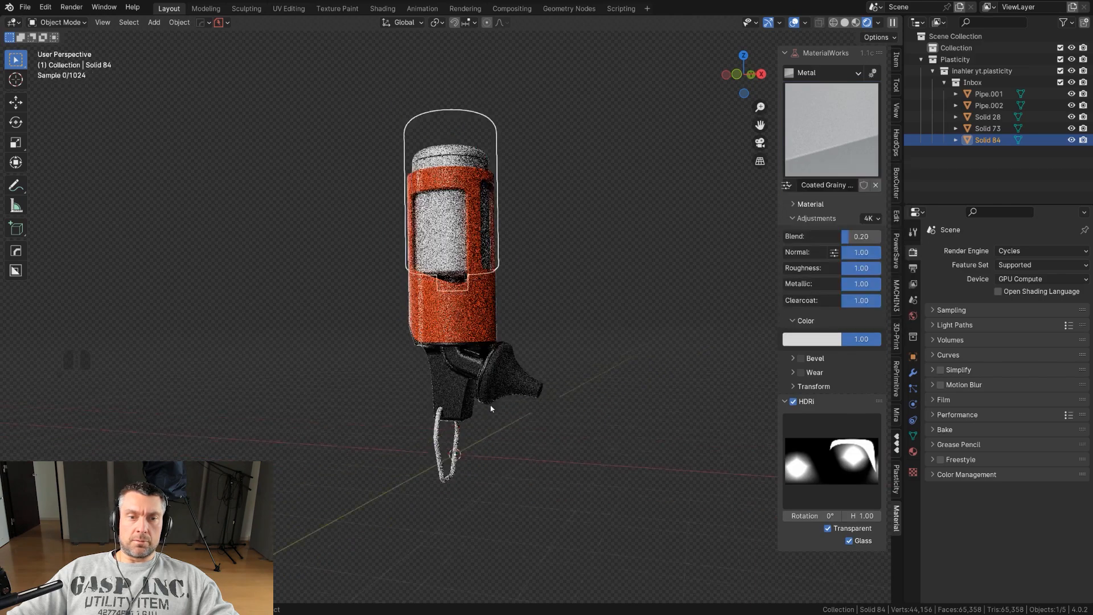
Select the hook together with the lower body and copy the Graphite Steel material to the hook.
click(438, 493)
shift+click(467, 337)
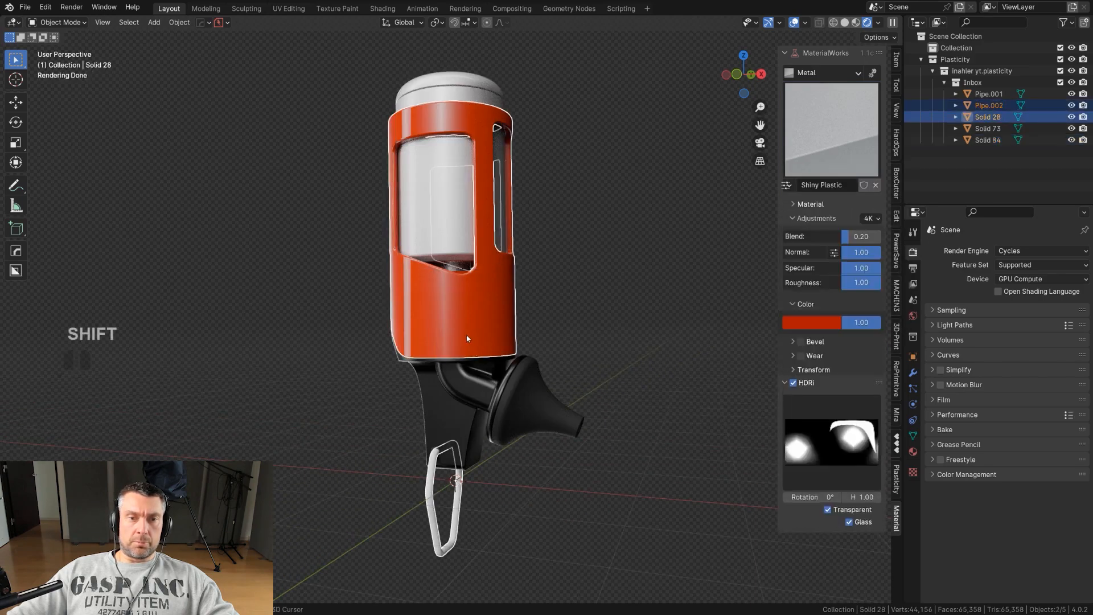
click(434, 487)
shift+click(450, 426)
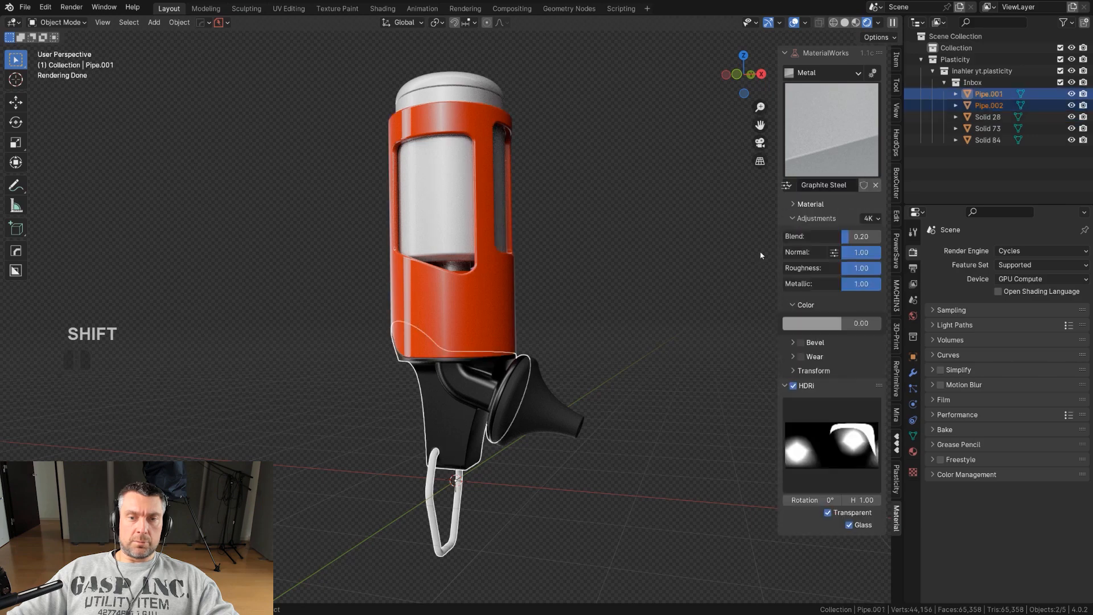
click(789, 185)
click(862, 260)
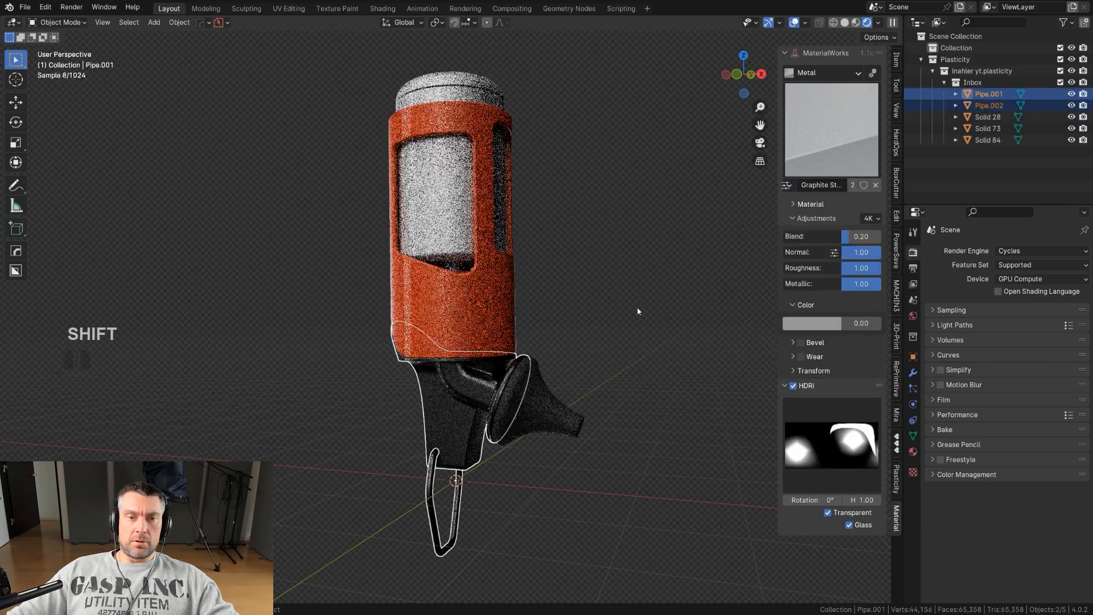
Apply Half Matt Steel from the Metal material library to the hook.
click(828, 141)
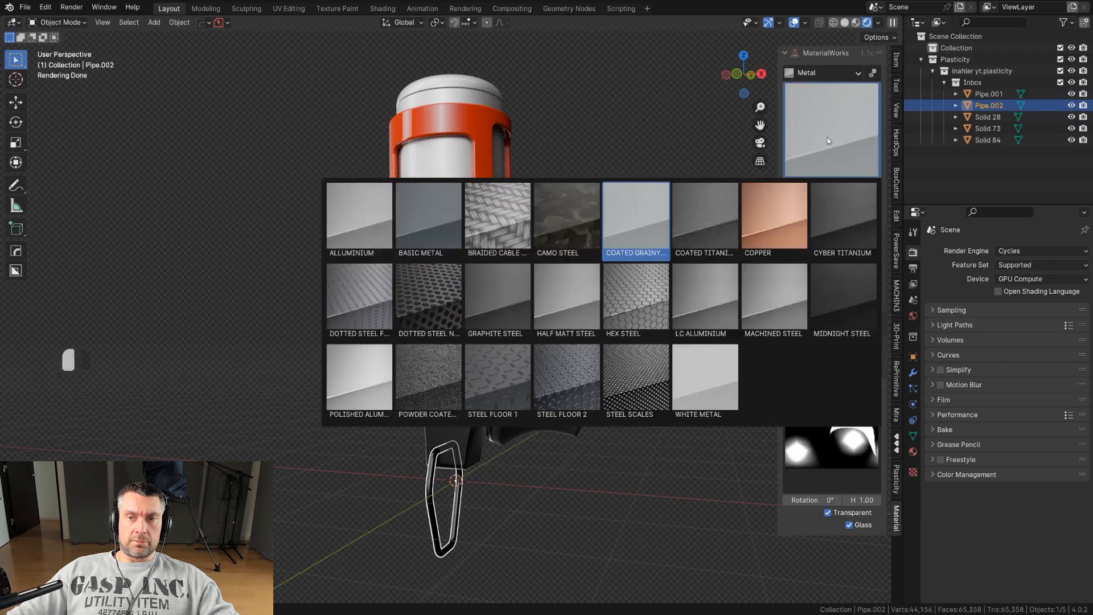
click(573, 319)
click(637, 259)
scroll(632, 265, down, 2)
middle_drag(608, 290, 510, 308)
scroll(579, 292, up, 3)
scroll(533, 295, down, 3)
scroll(512, 306, up, 2)
scroll(684, 200, down, 1)
middle_drag(667, 206, 603, 267)
scroll(558, 260, up, 1)
scroll(597, 273, down, 3)
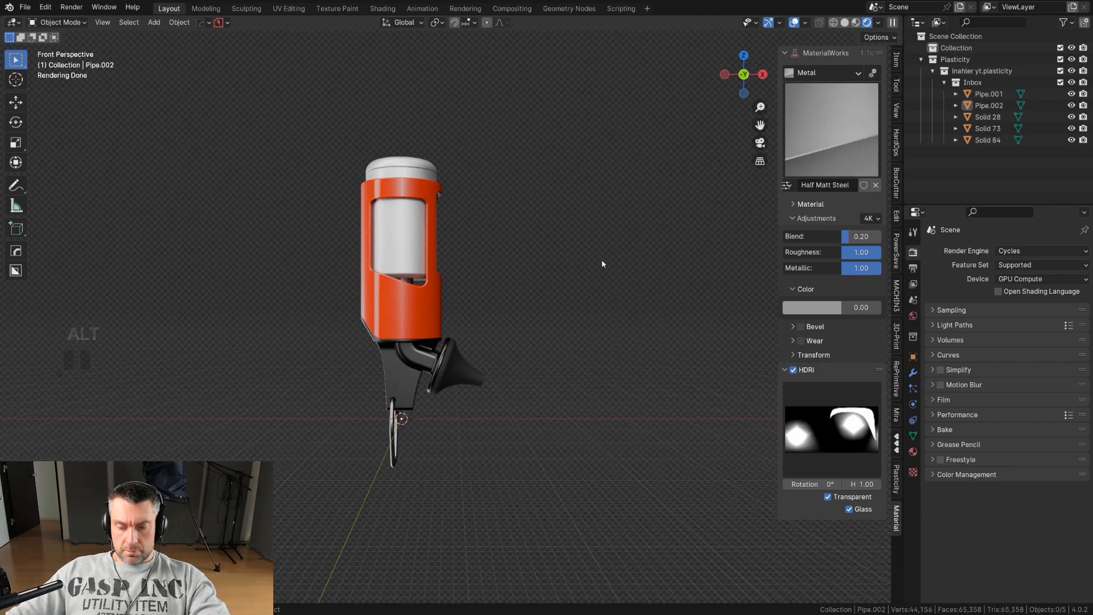
Add a mesh plane as the ground and scale it up well beyond the model.
key(n)
scroll(539, 304, up, 3)
key(shift+a)
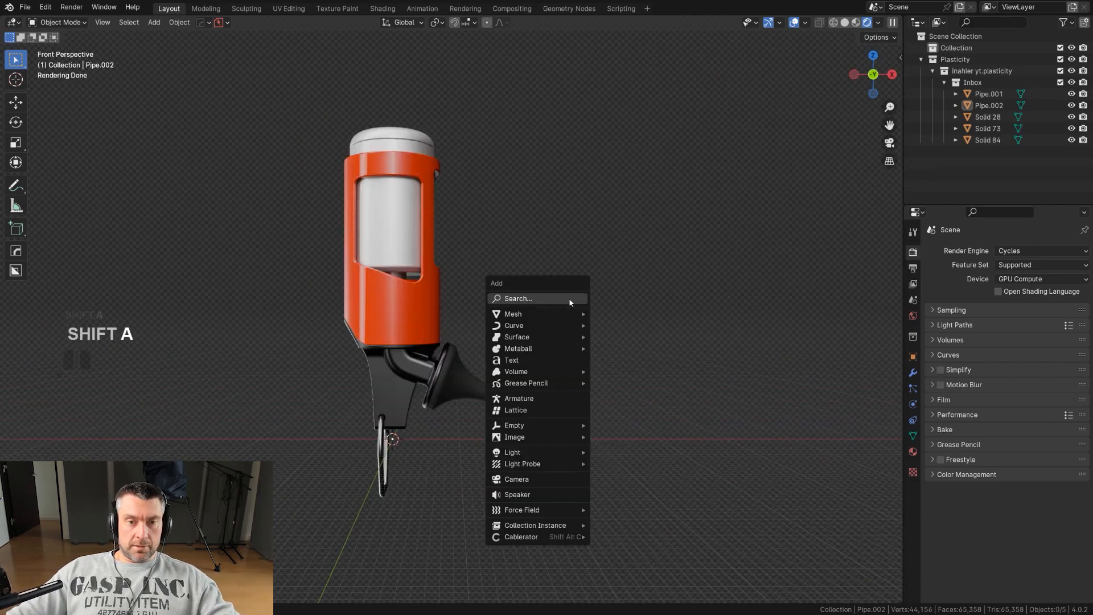
mouse_move(564, 319)
click(602, 347)
middle_drag(609, 357, 670, 323)
key(s)
click(675, 347)
scroll(670, 323, down, 2)
key(s)
click(712, 322)
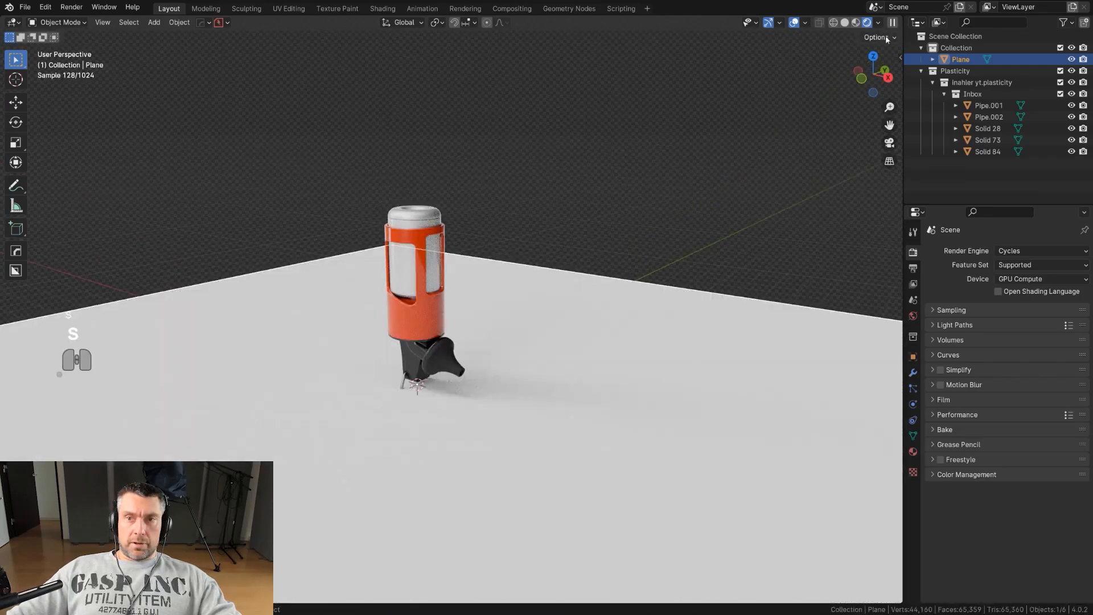
Apply Shiny Plastic from the Plastic library to the ground plane and set its roughness to 0.9.
key(n)
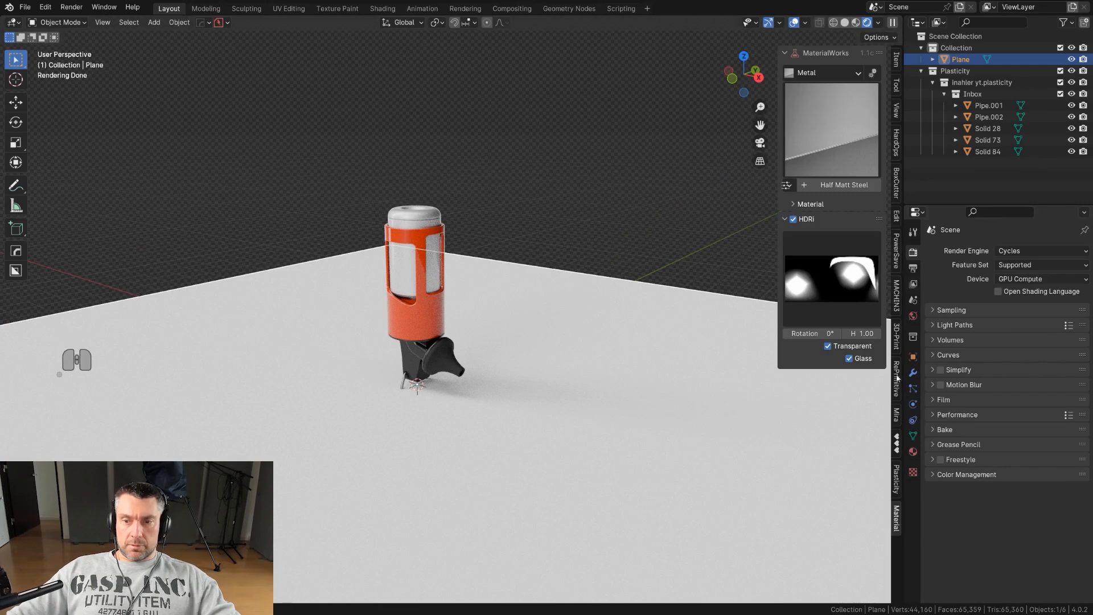
click(840, 71)
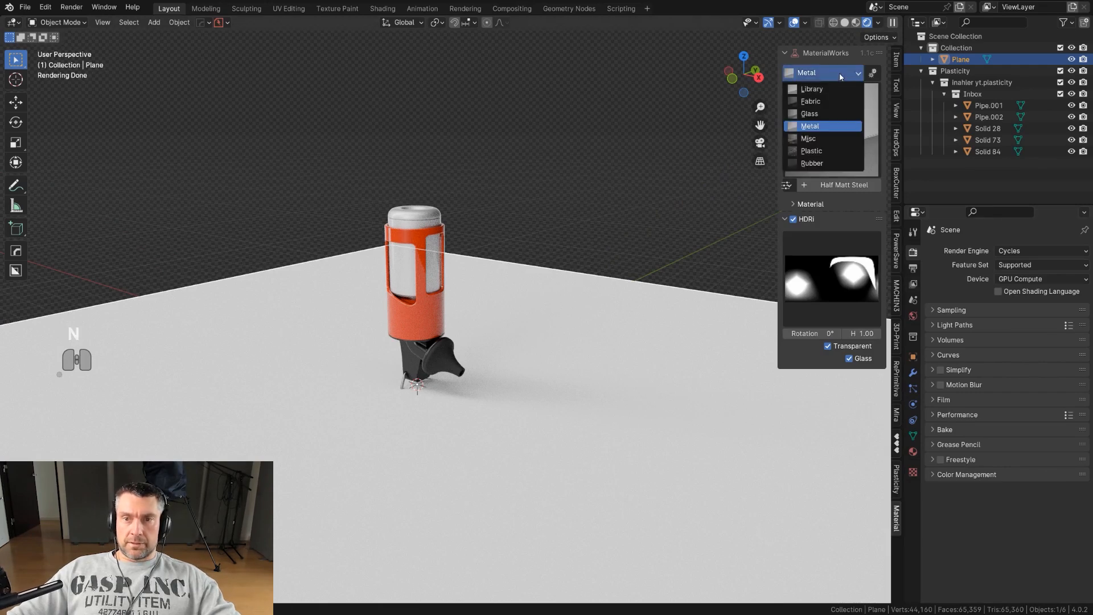
click(834, 151)
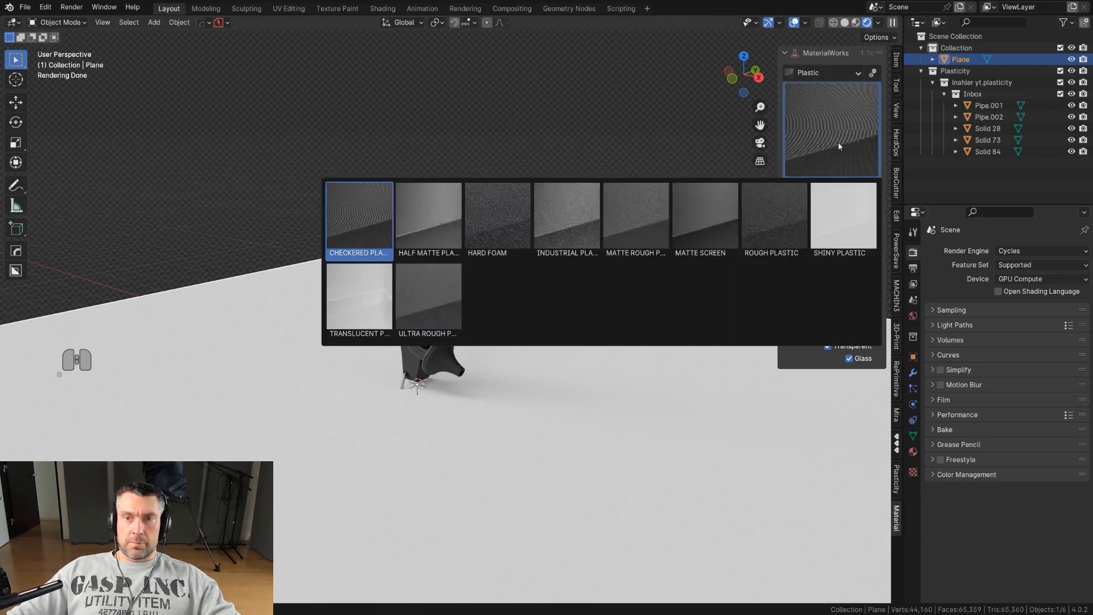
click(846, 237)
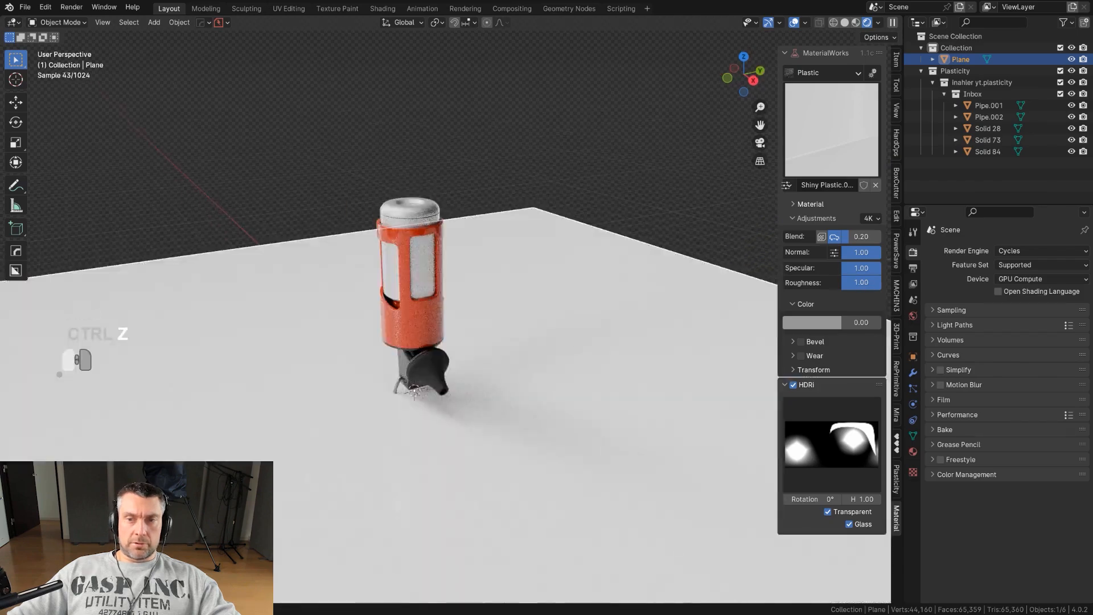
drag(877, 284, 874, 283)
click(877, 283)
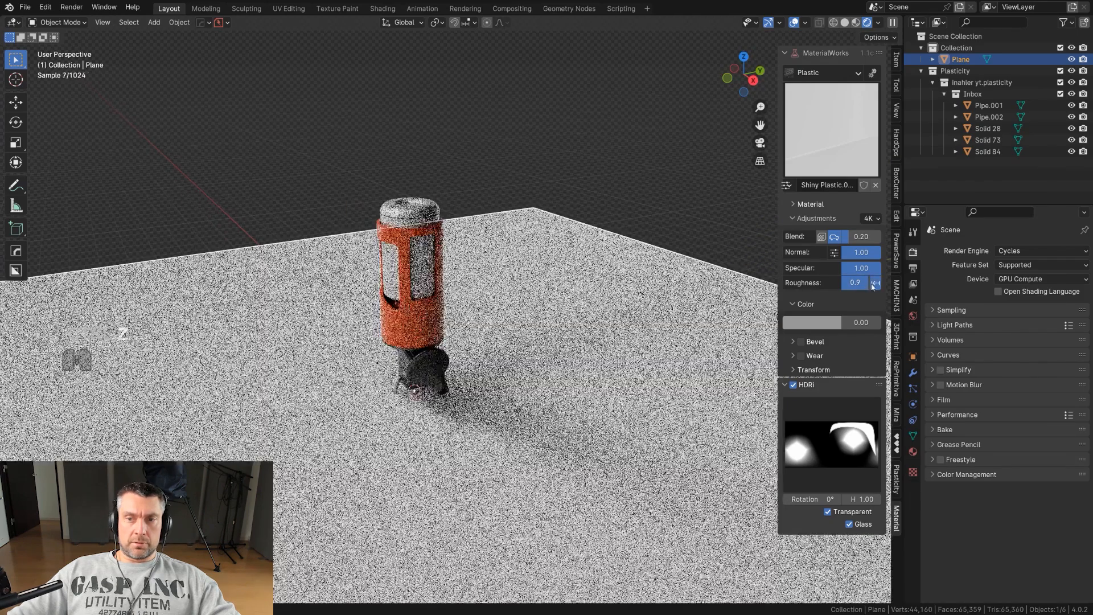
click(606, 313)
scroll(600, 313, down, 7)
scroll(583, 291, up, 4)
mouse_move(572, 306)
middle_down()
mouse_move(595, 305)
mouse_move(615, 334)
mouse_move(594, 303)
middle_up()
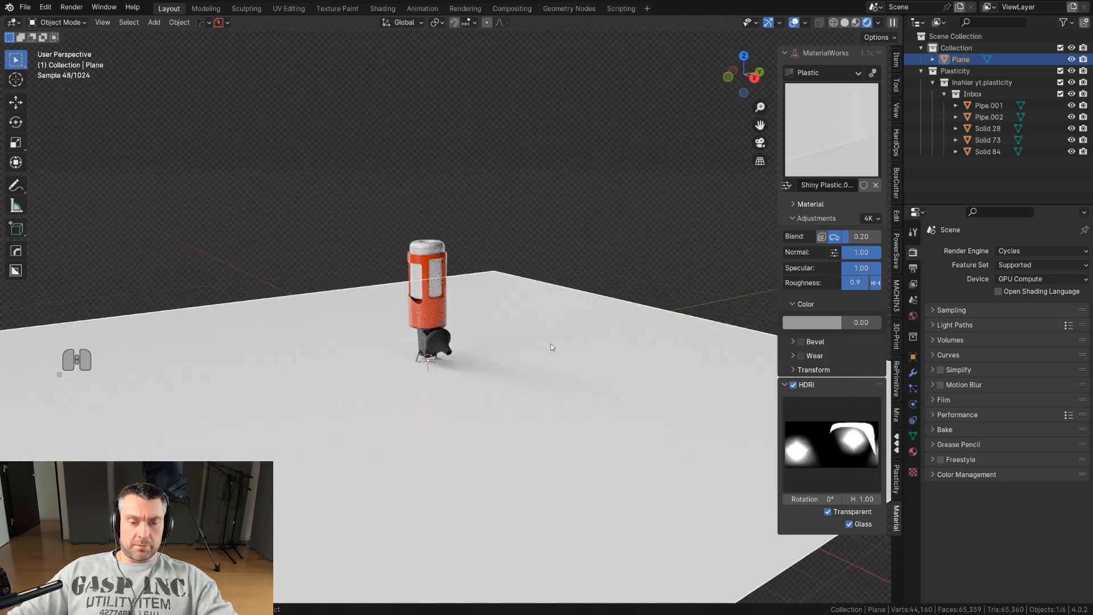
Move the ground plane along Z so it sits below the model.
key(g)
key(z)
click(524, 395)
right_click(517, 391)
click(577, 263)
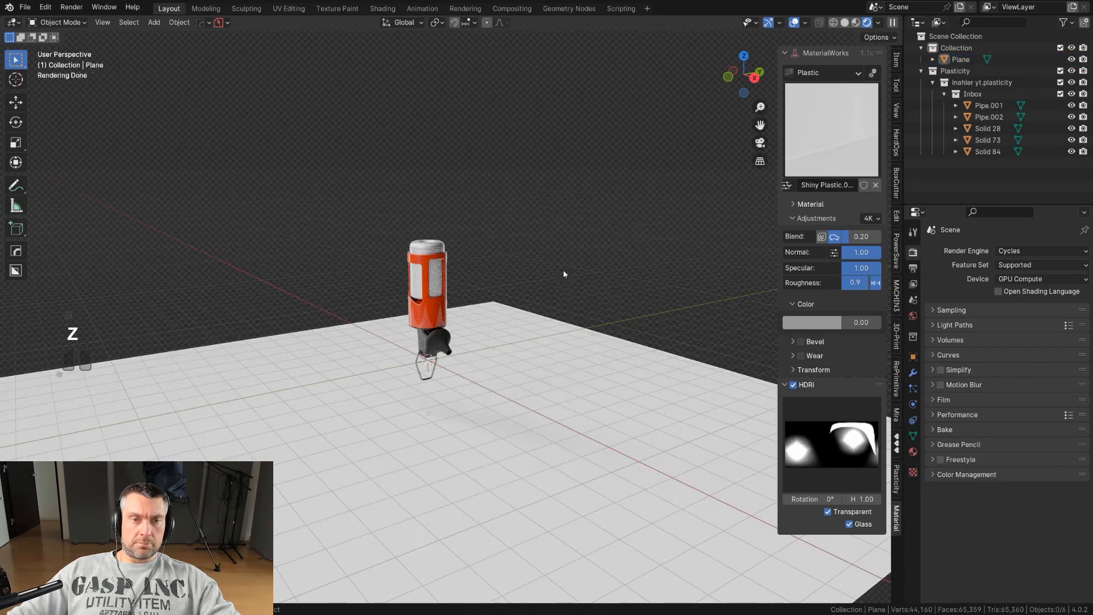
Create a camera from the current view using Smart View Cam in the viewport and camera pie menu.
scroll(577, 266, up, 3)
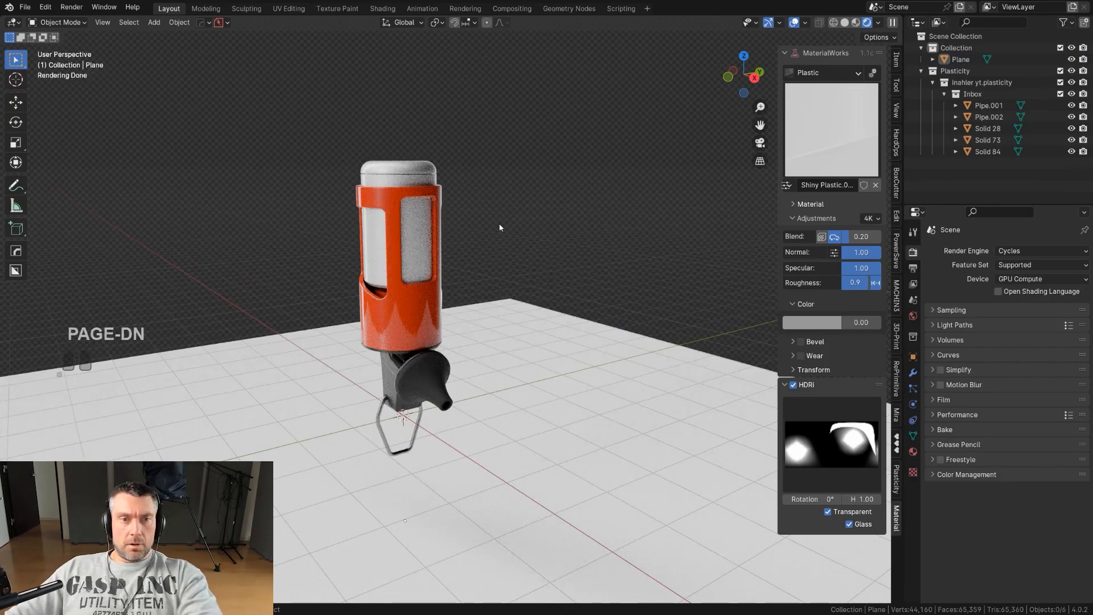
key(Page_Down)
click(385, 224)
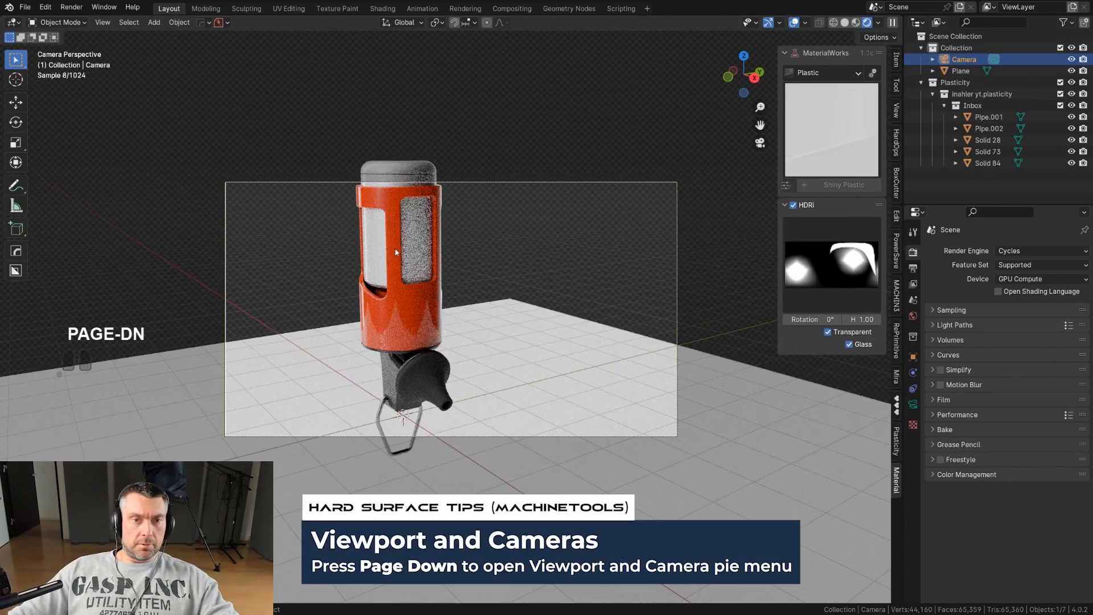
Set the camera's focal length to 135 mm.
key(Page_Down)
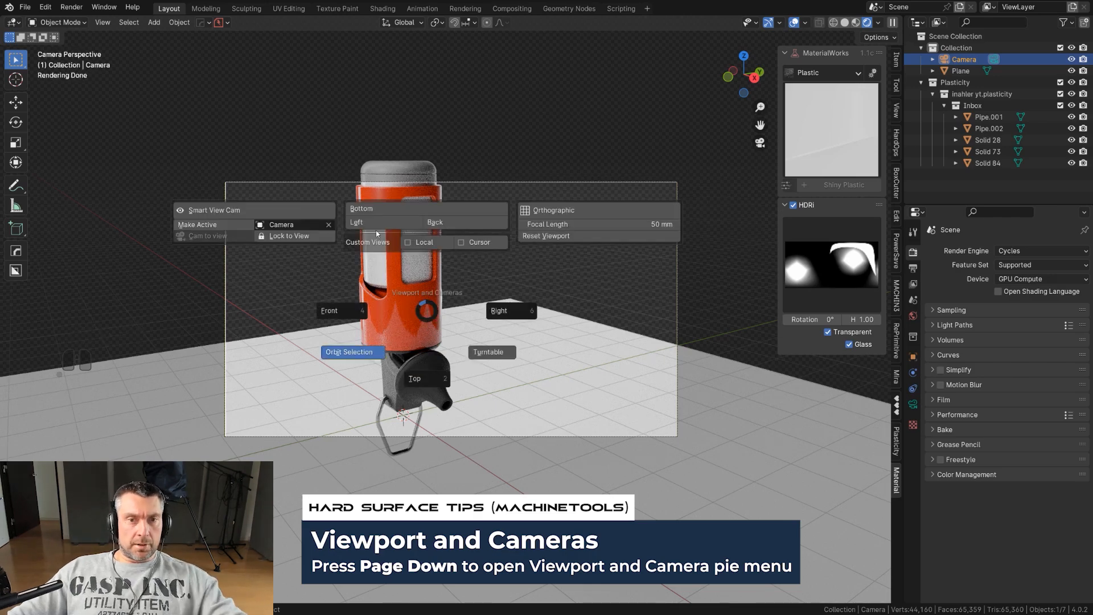
click(610, 224)
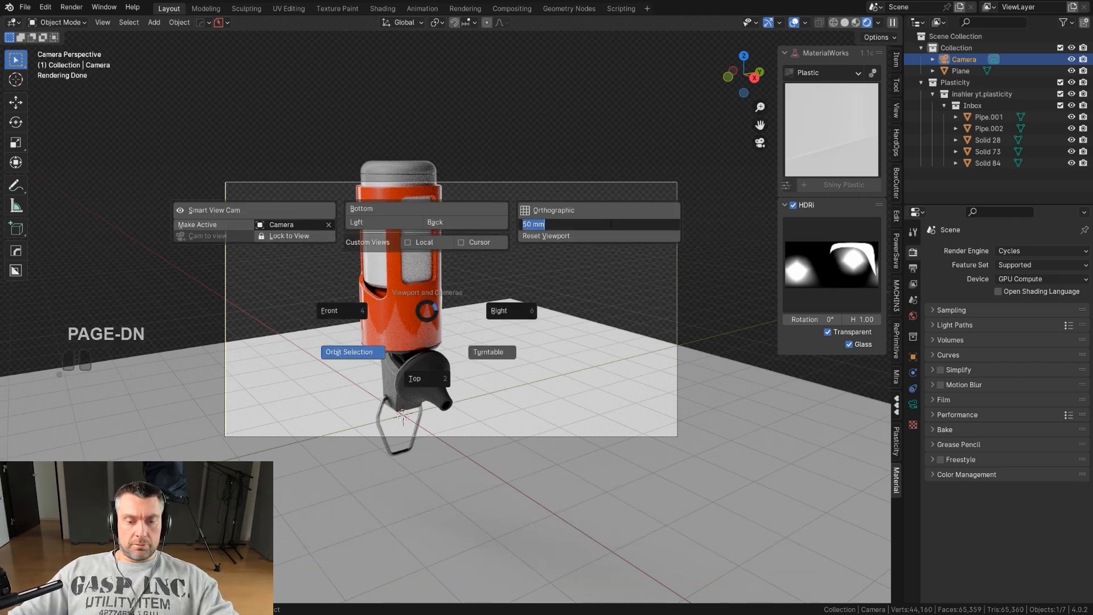
text(135)
key(Return)
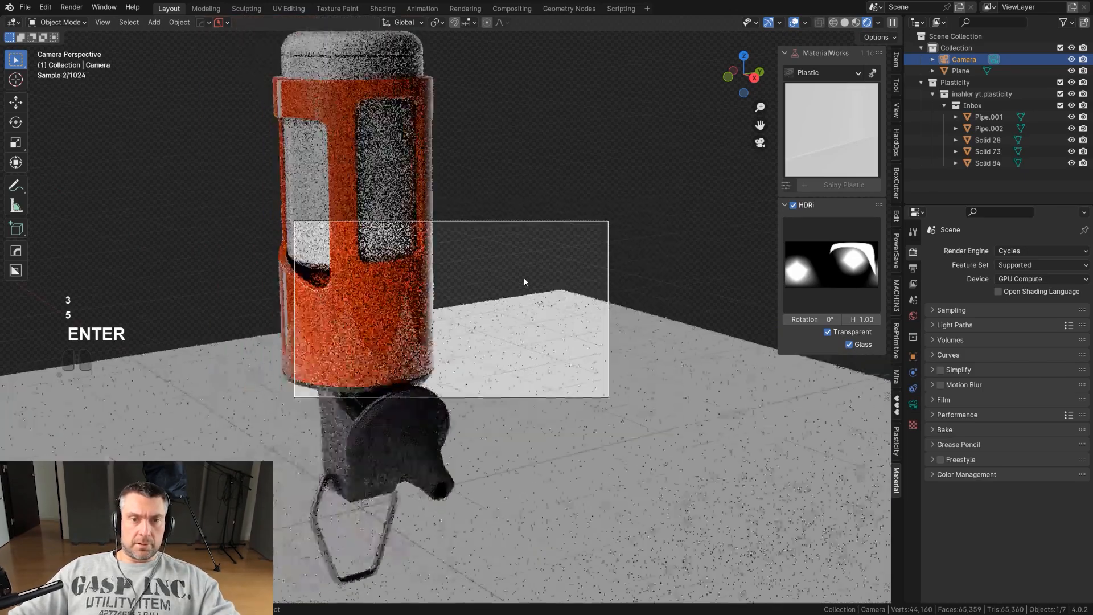
Lock the camera to the view and zoom out to frame the model.
key(Page_Down)
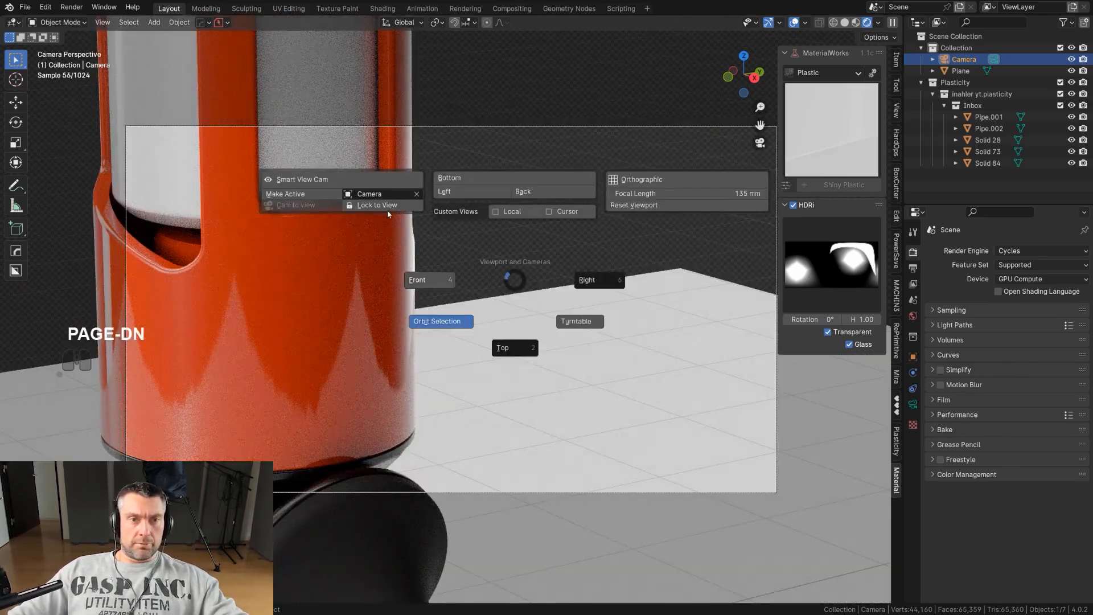
click(389, 208)
scroll(419, 248, down, 6)
scroll(419, 249, down, 2)
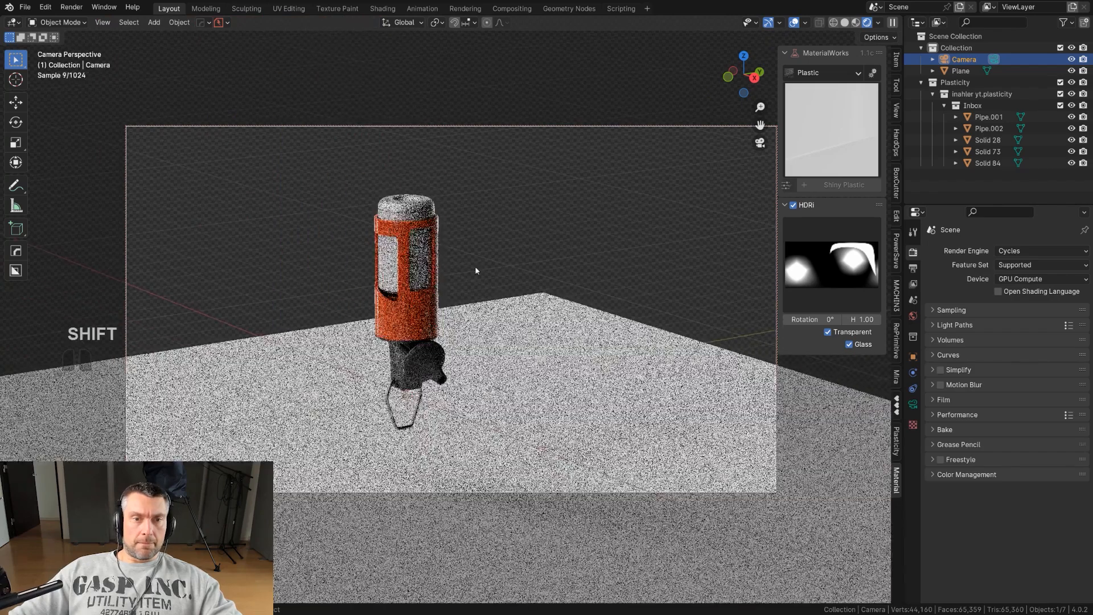
key(r)
key(r)
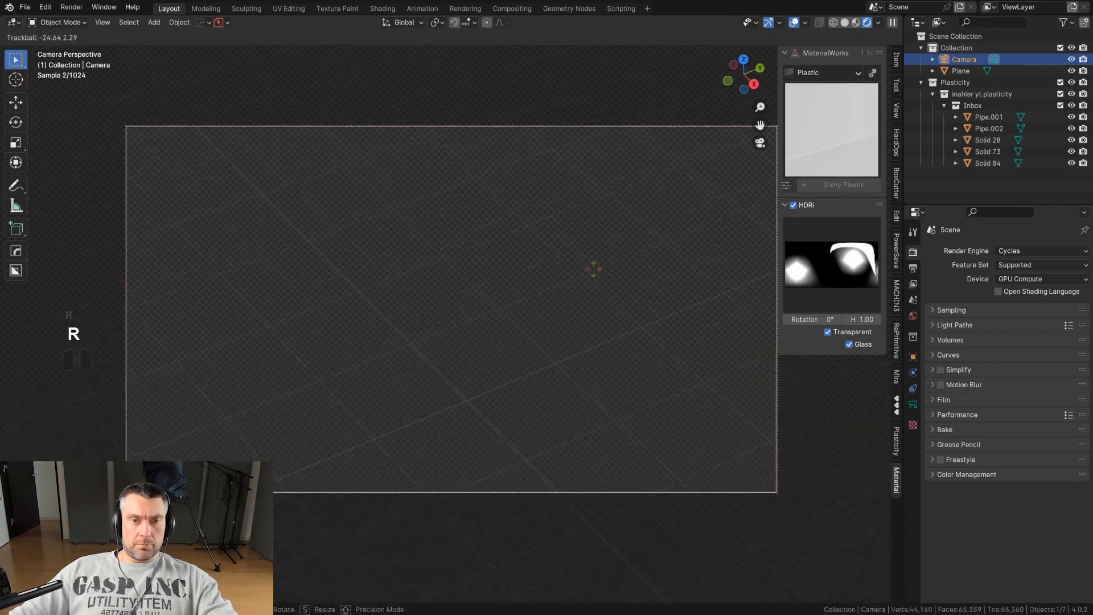
right_click(609, 285)
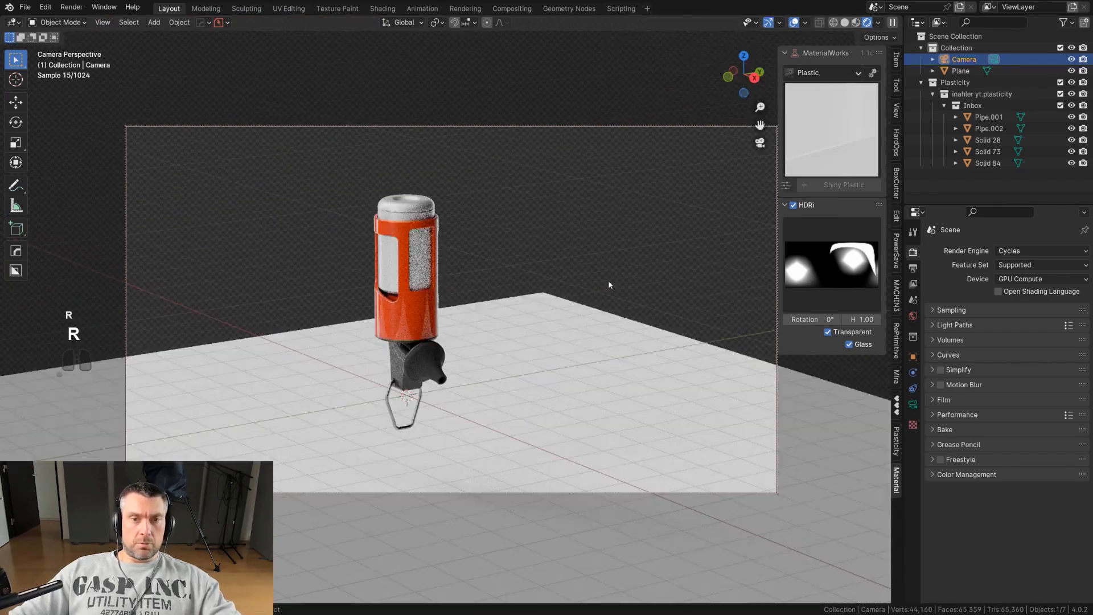
key(r)
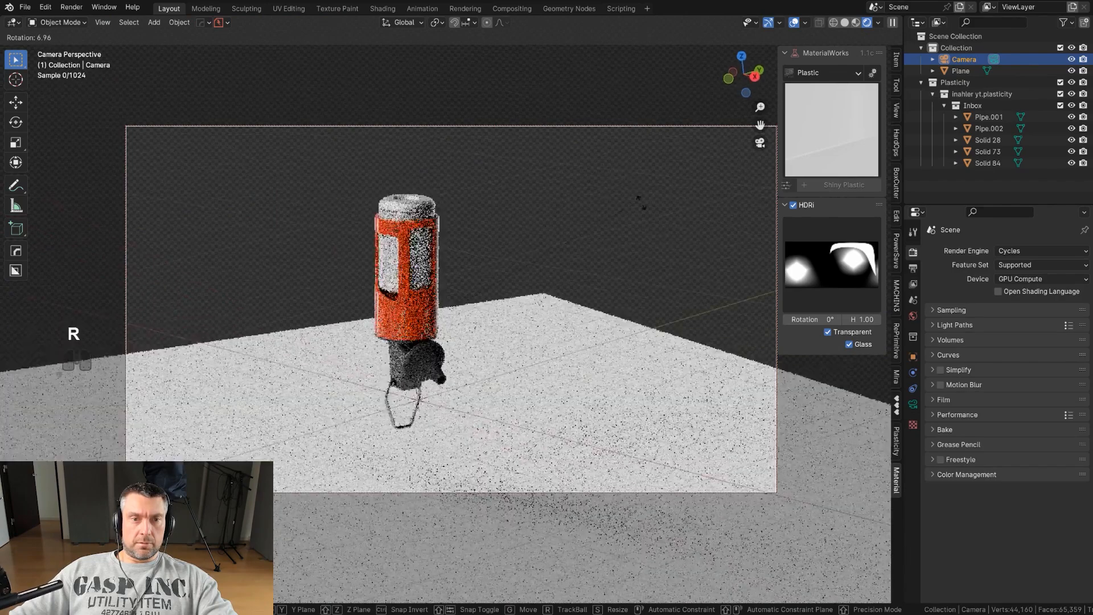
right_click(585, 478)
Roll the camera about 83 degrees so the model lies horizontally across the frame.
shift+middle_drag(531, 328, 539, 323)
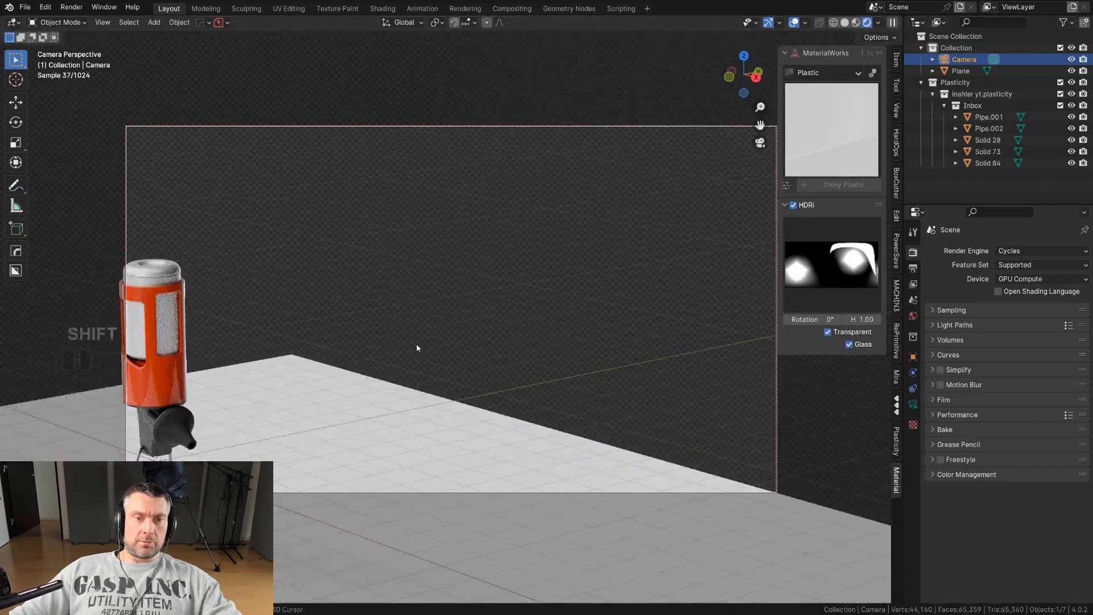
click(171, 370)
shift+middle_drag(171, 371, 515, 310)
key(r)
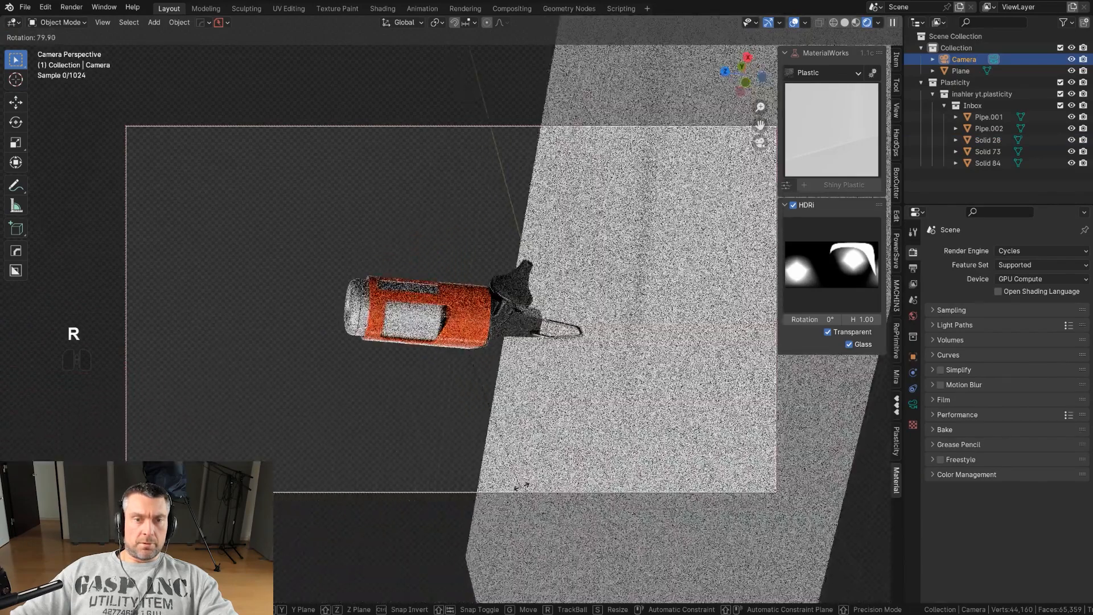
click(517, 514)
scroll(517, 444, up, 6)
scroll(518, 441, down, 1)
shift+middle_drag(538, 391, 537, 379)
scroll(537, 379, down, 1)
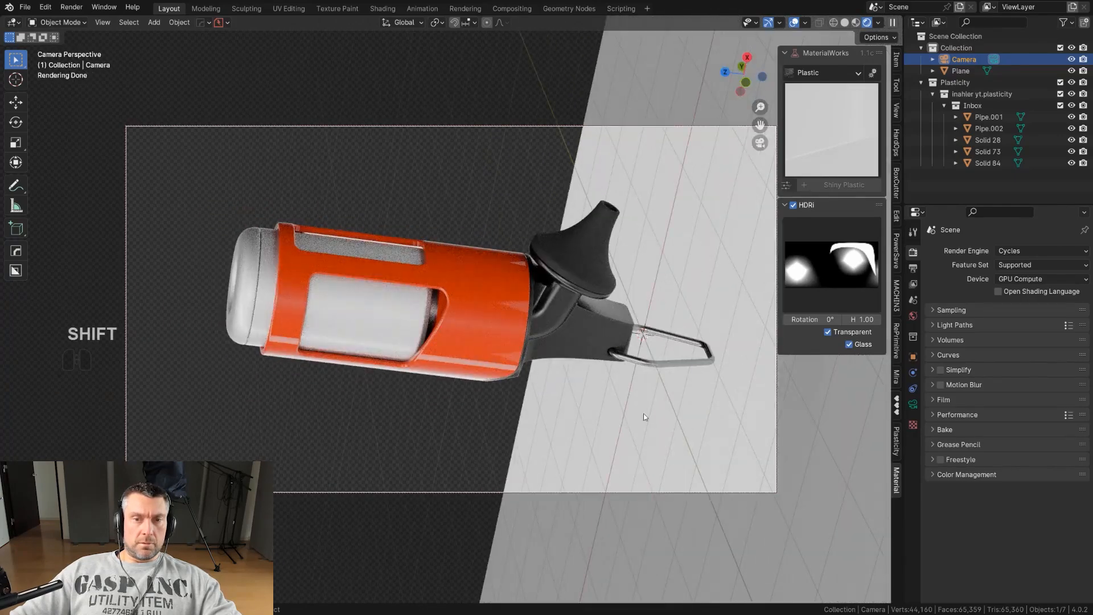
Select the wire clip ring and try to rotate it.
click(665, 367)
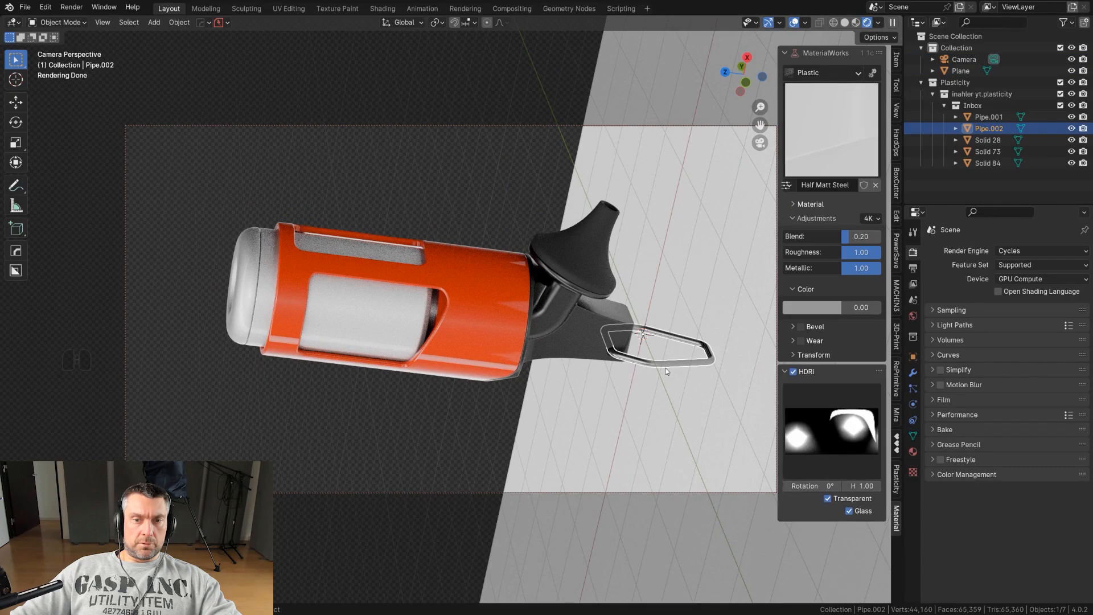
key(r)
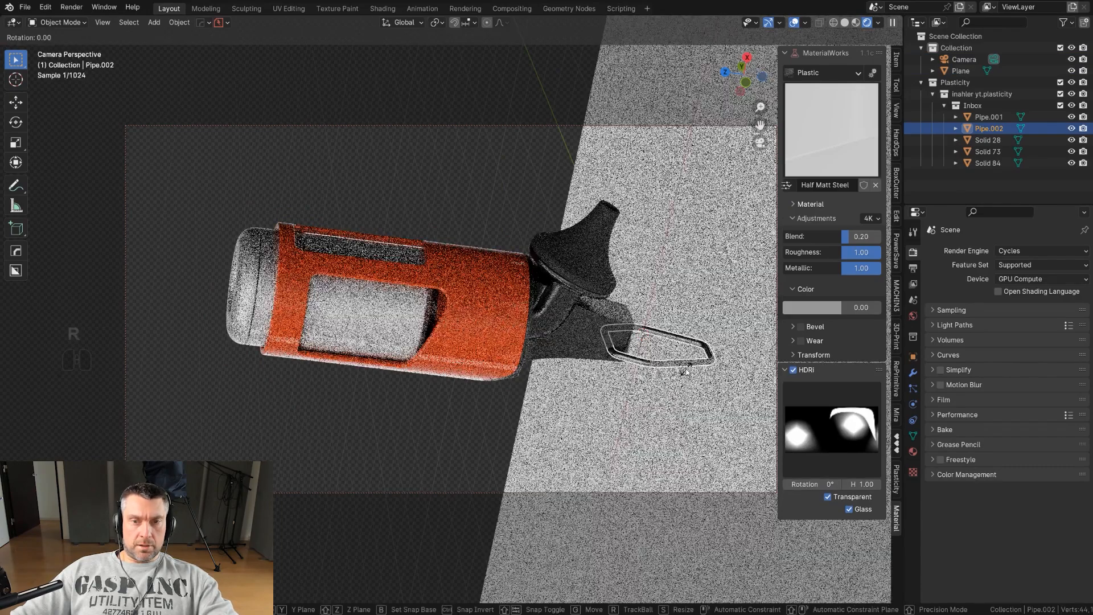
click(687, 371)
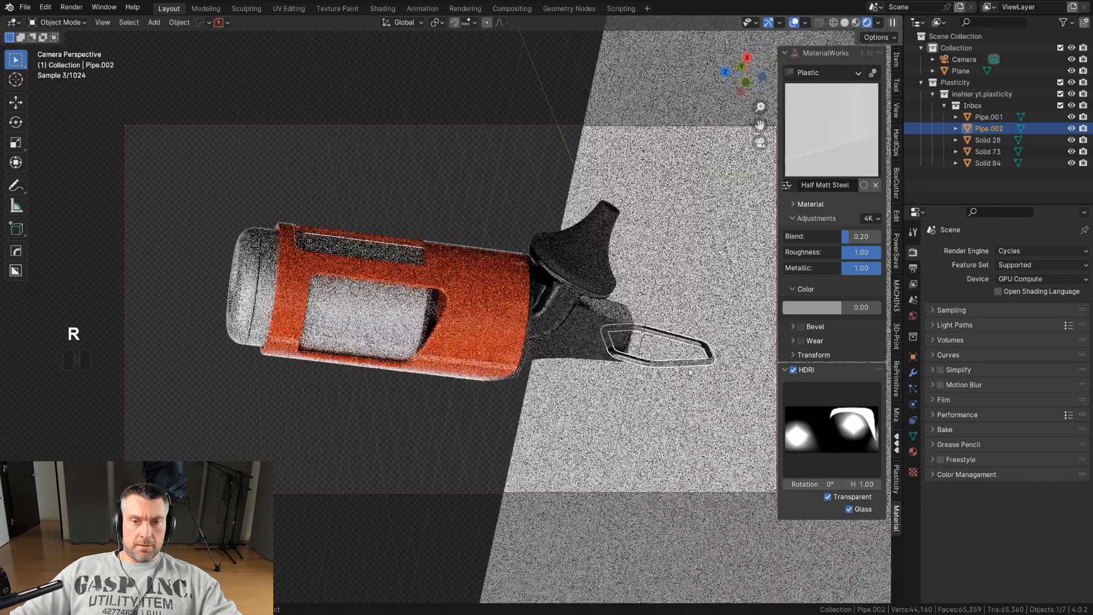
Unlock the camera from the view.
key(Page_Down)
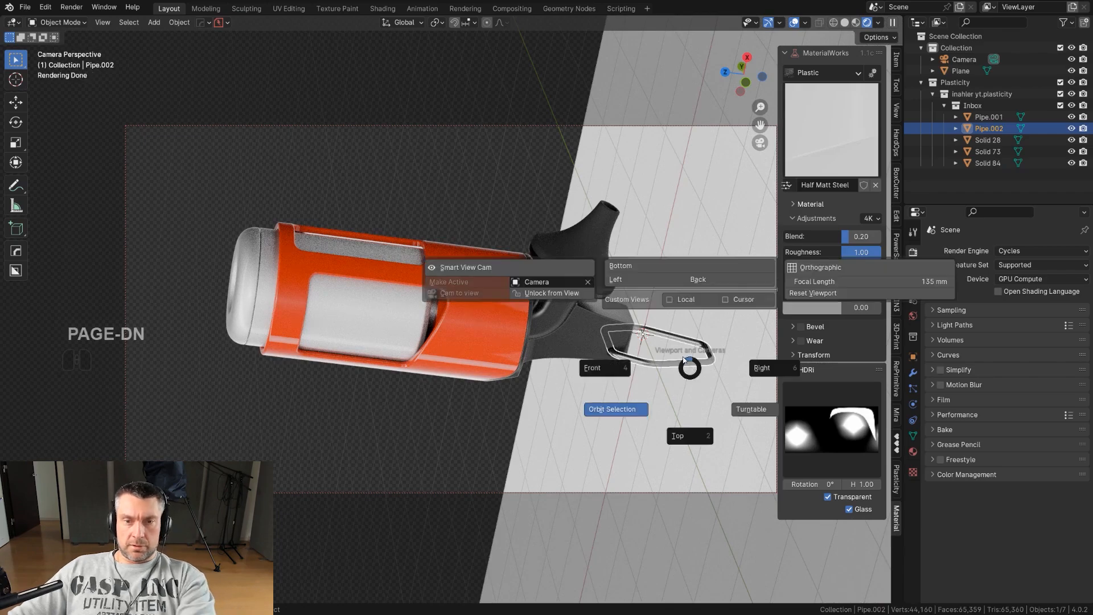
click(560, 294)
scroll(605, 347, up, 1)
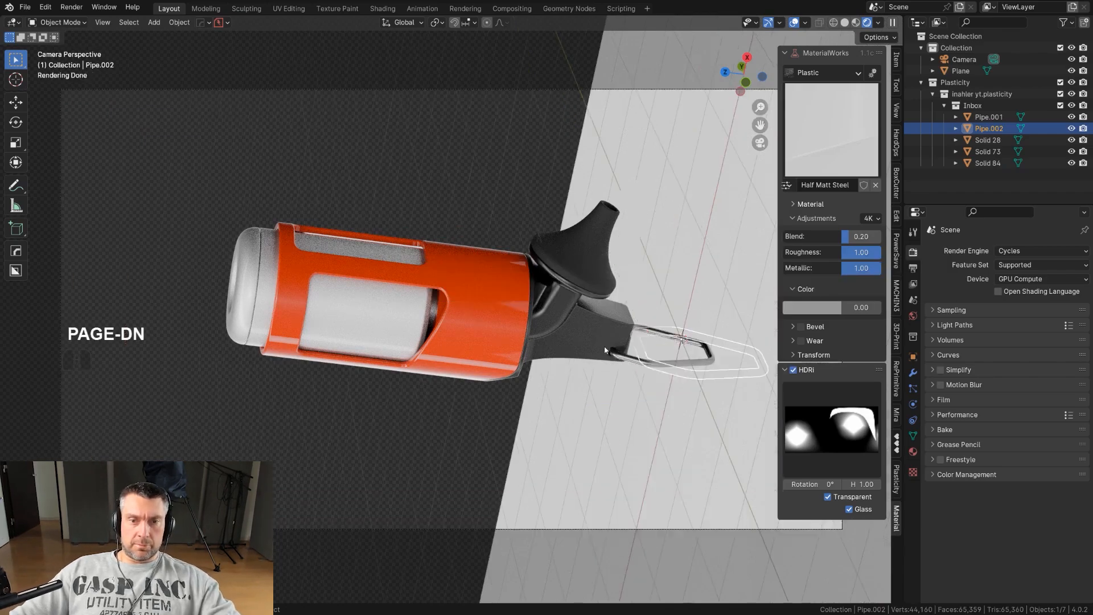
scroll(688, 383, down, 1)
scroll(675, 378, up, 1)
scroll(660, 367, down, 1)
shift+middle_drag(651, 360, 632, 364)
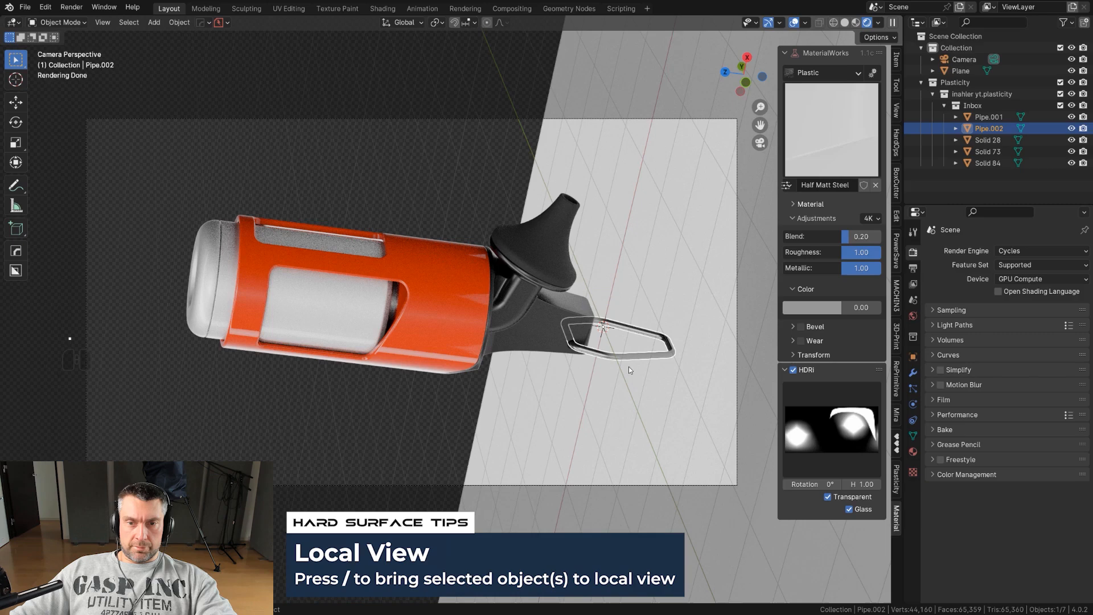
Isolate the clip ring in local view and apply Shade Auto Smooth to it.
key(slash)
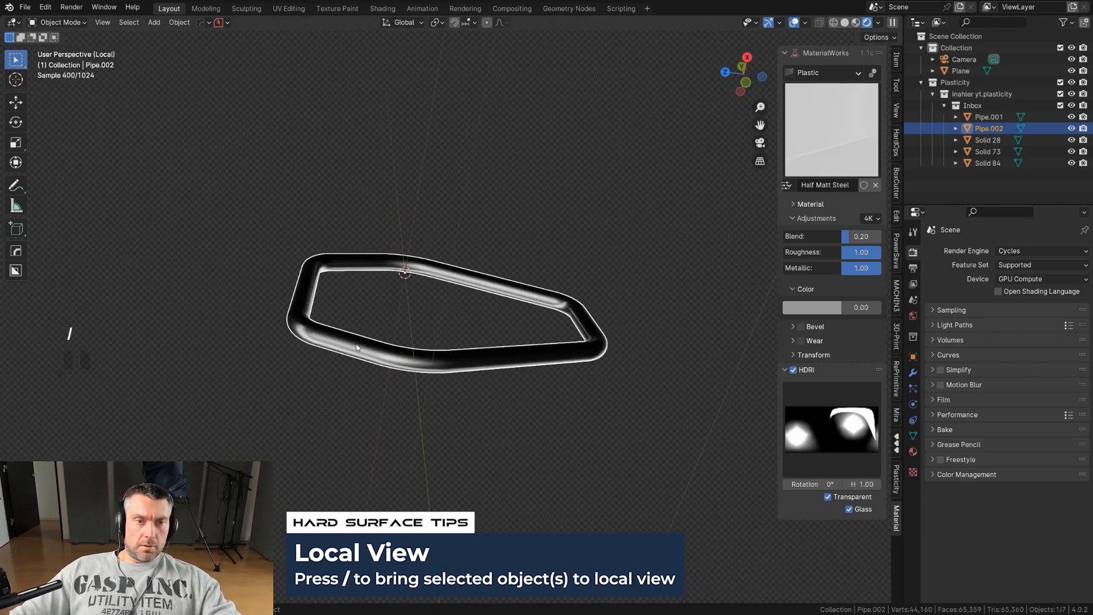
middle_drag(428, 354, 417, 494)
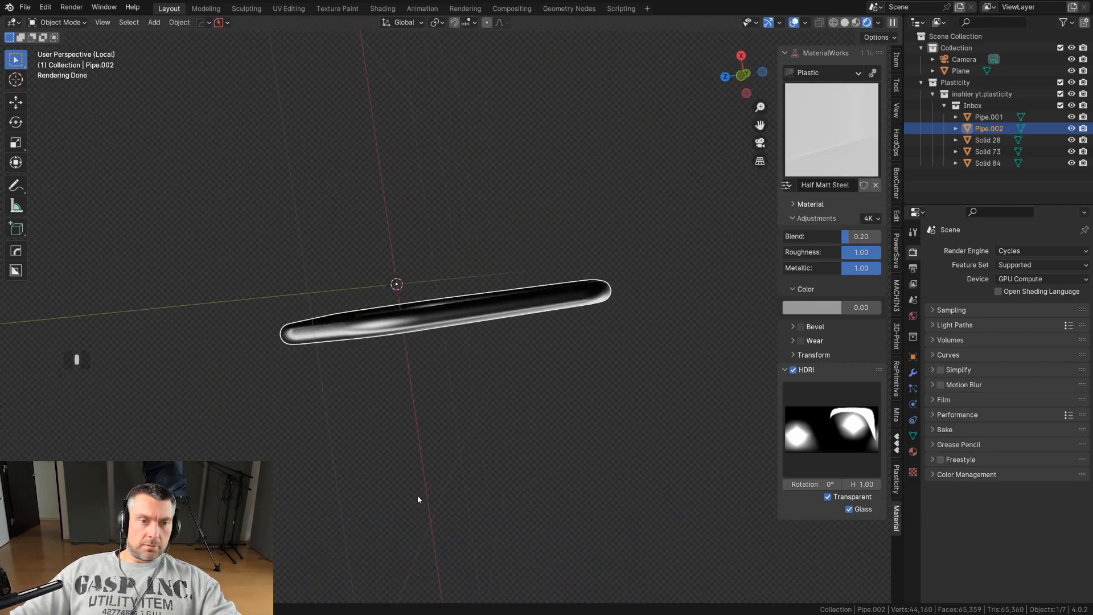
middle_drag(389, 354, 527, 375)
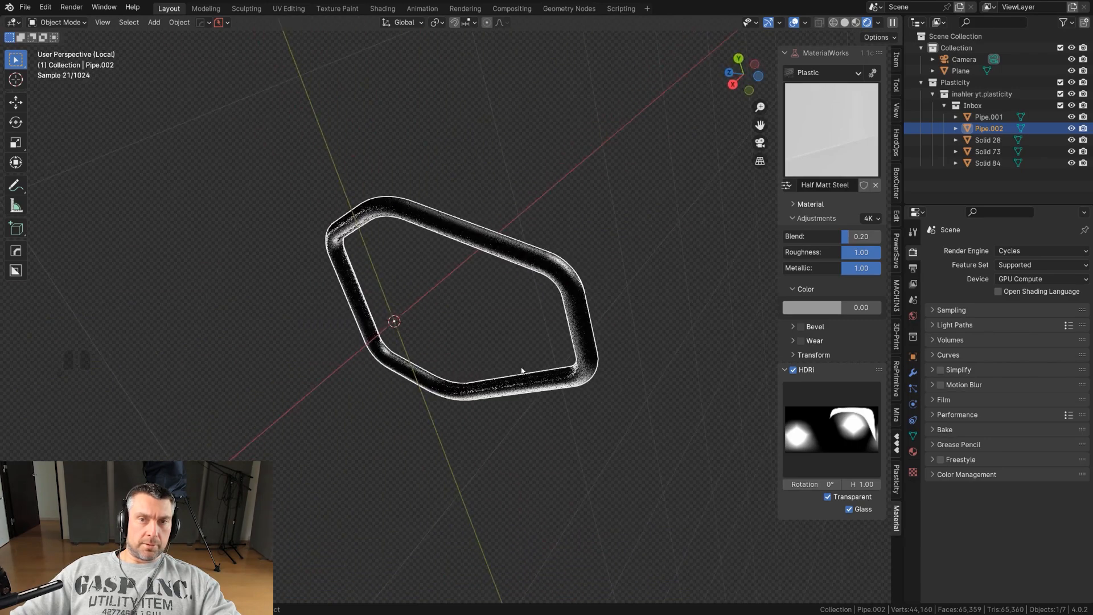
key(KP_5)
middle_drag(610, 289, 617, 269)
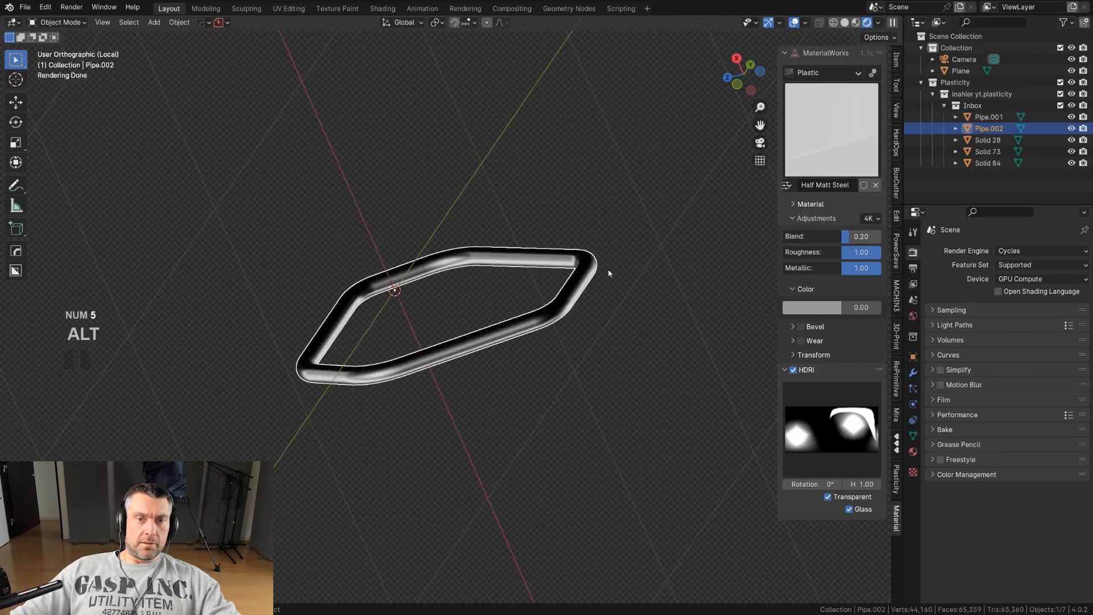
click(462, 329)
right_click(585, 292)
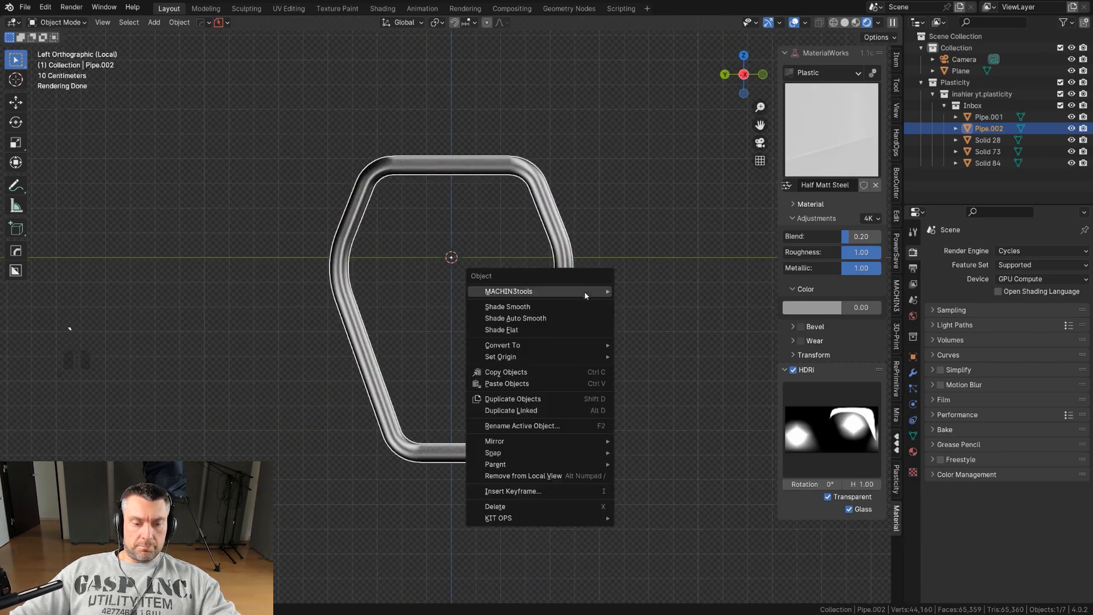
click(526, 318)
click(489, 328)
middle_drag(484, 310, 507, 309)
middle_drag(492, 361, 454, 217)
Enter edit mode with edge selection and select the ring's top edge loop.
key(Tab)
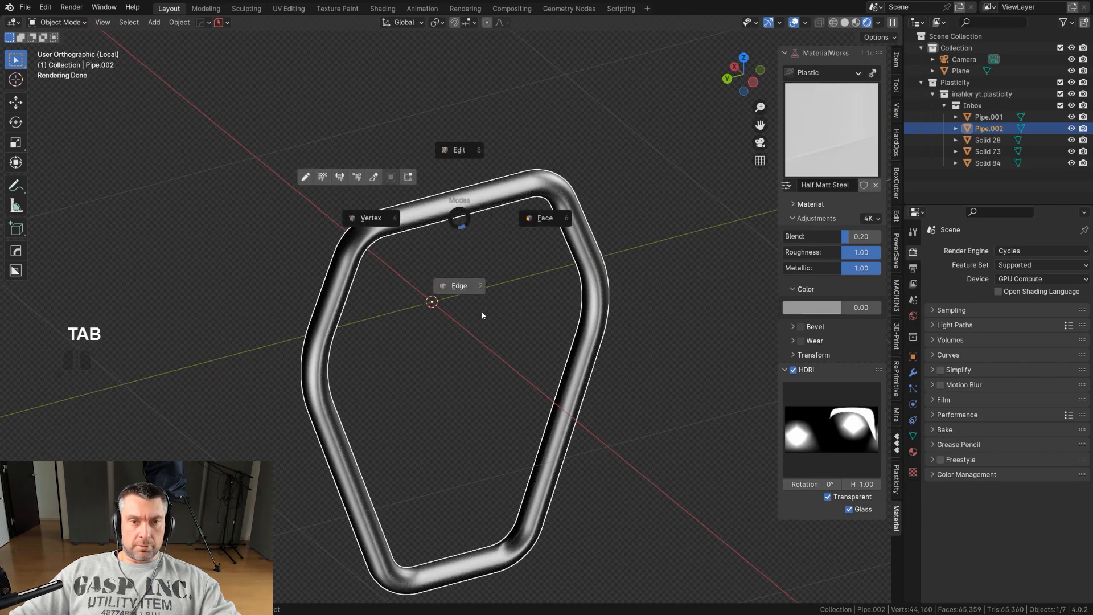
click(459, 289)
middle_drag(459, 281, 422, 286)
scroll(423, 287, up, 2)
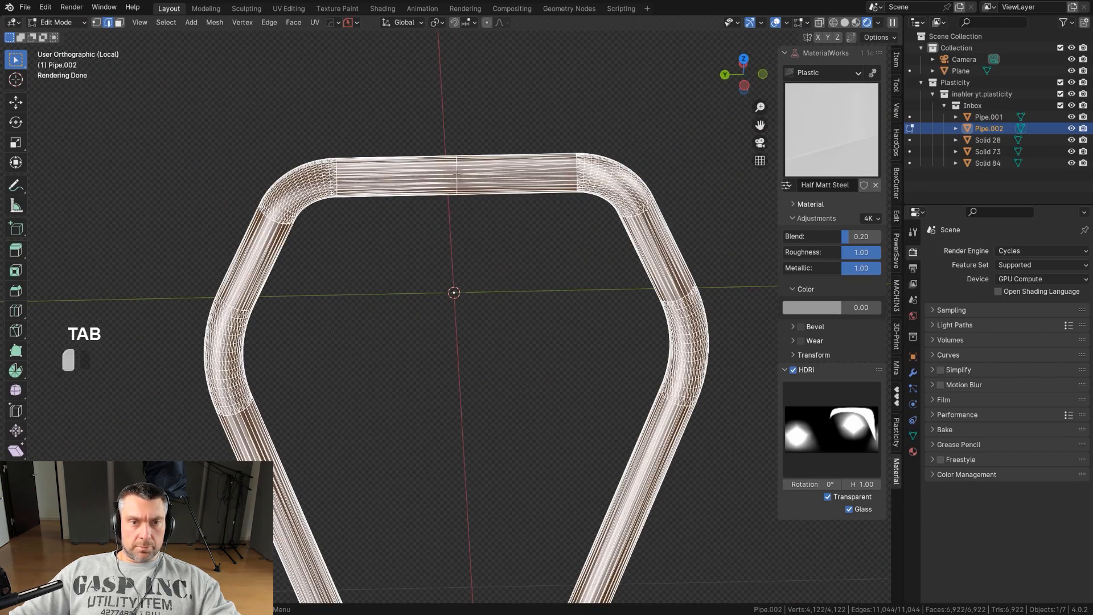
click(456, 175)
alt+click(458, 175)
middle_drag(493, 252, 514, 273)
scroll(515, 274, down, 3)
Set the ring's origin to the selected edge and move the 3D cursor to that point.
key(shift+s)
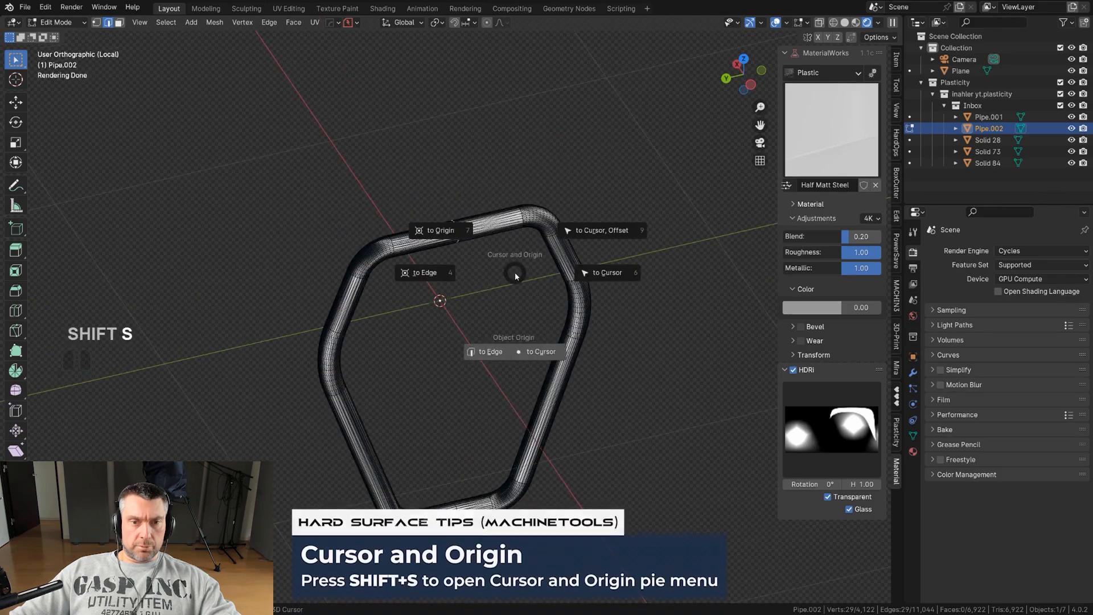
click(536, 353)
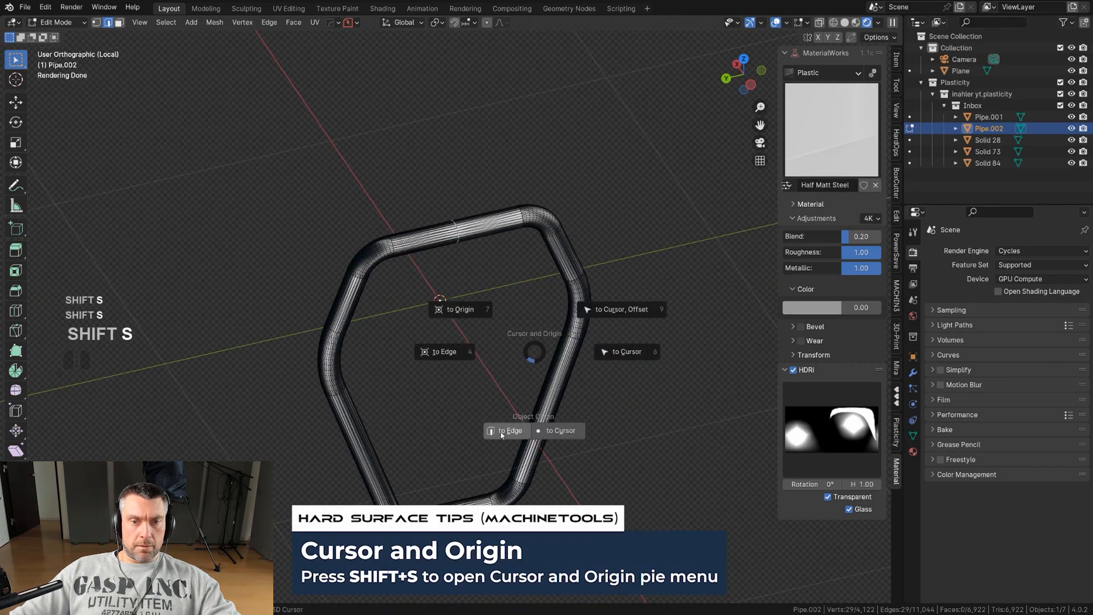
click(501, 432)
key(shift+s)
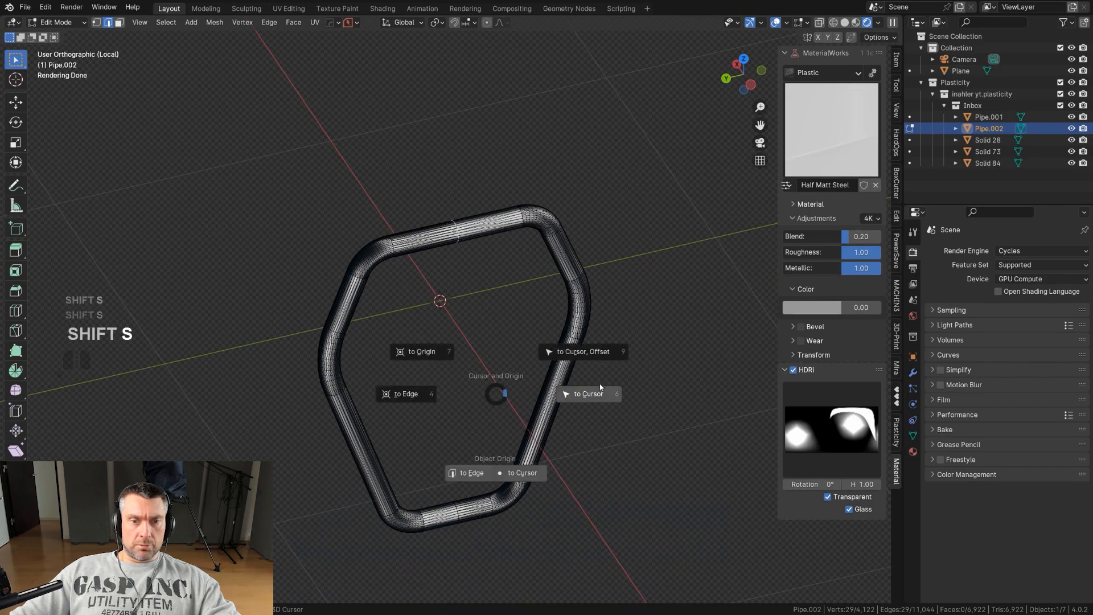
middle_drag(428, 384, 544, 333)
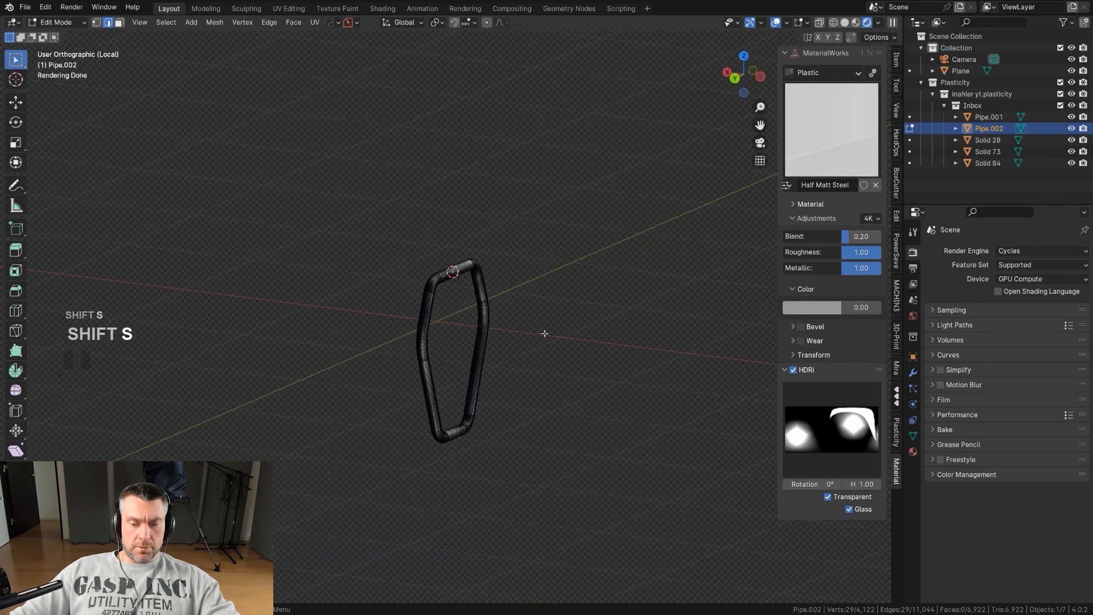
Leave local view and edit mode, returning to the camera view.
key(KP_0)
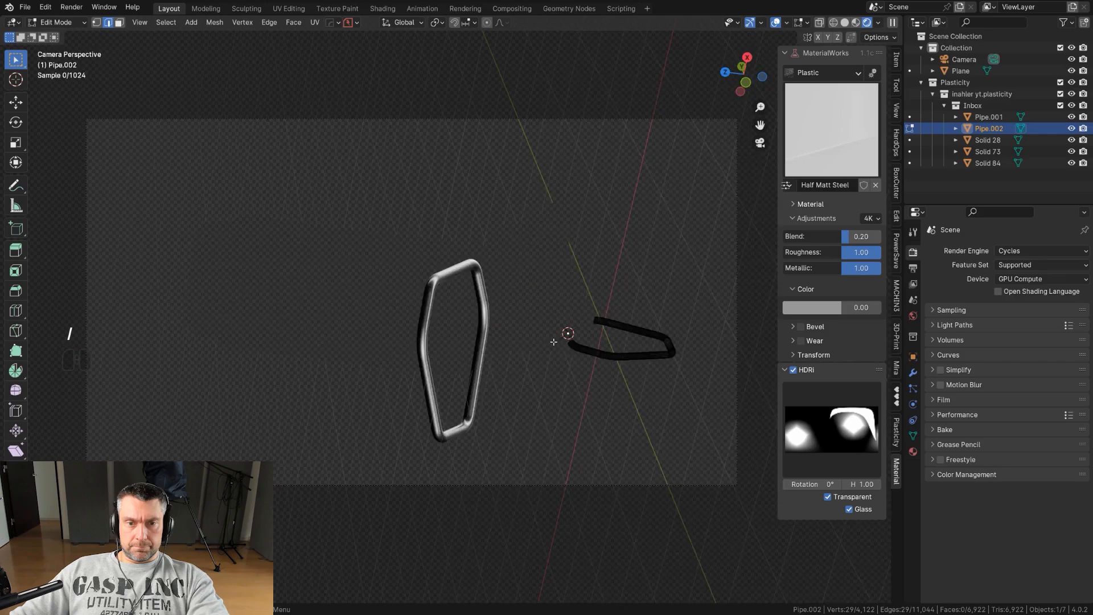
key(KP_Divide)
key(Tab)
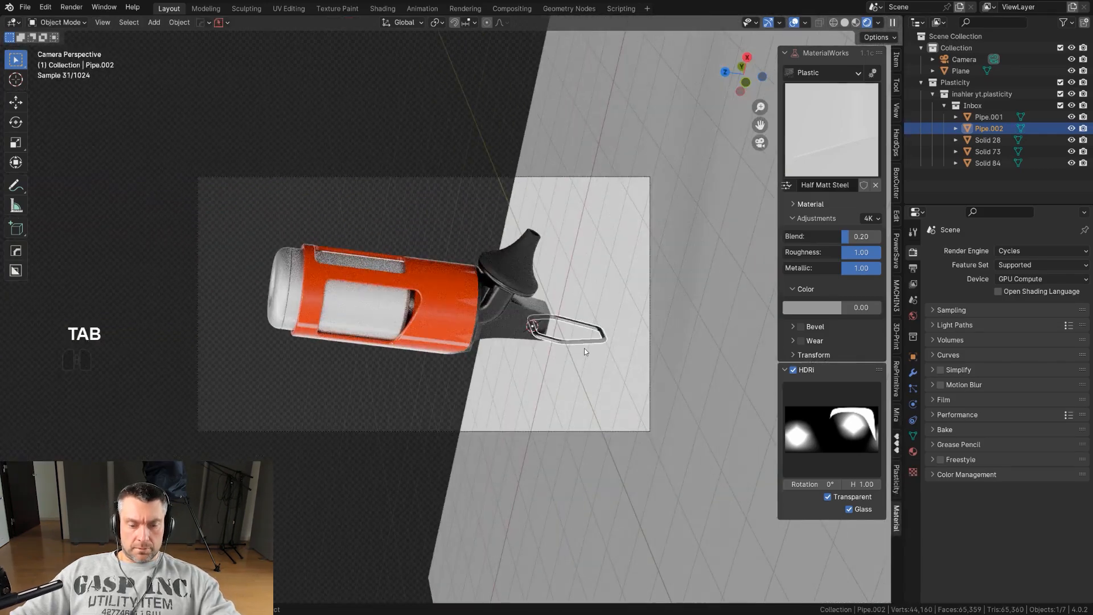
Rotate the clip ring about 83 degrees around the global Y axis so it hangs down.
key(r)
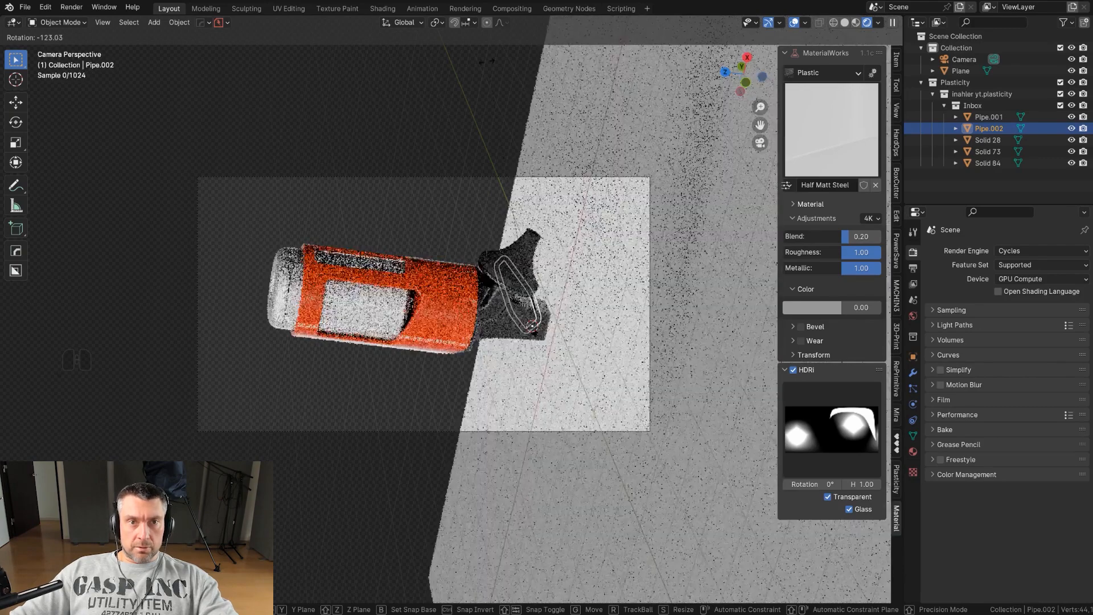
click(418, 591)
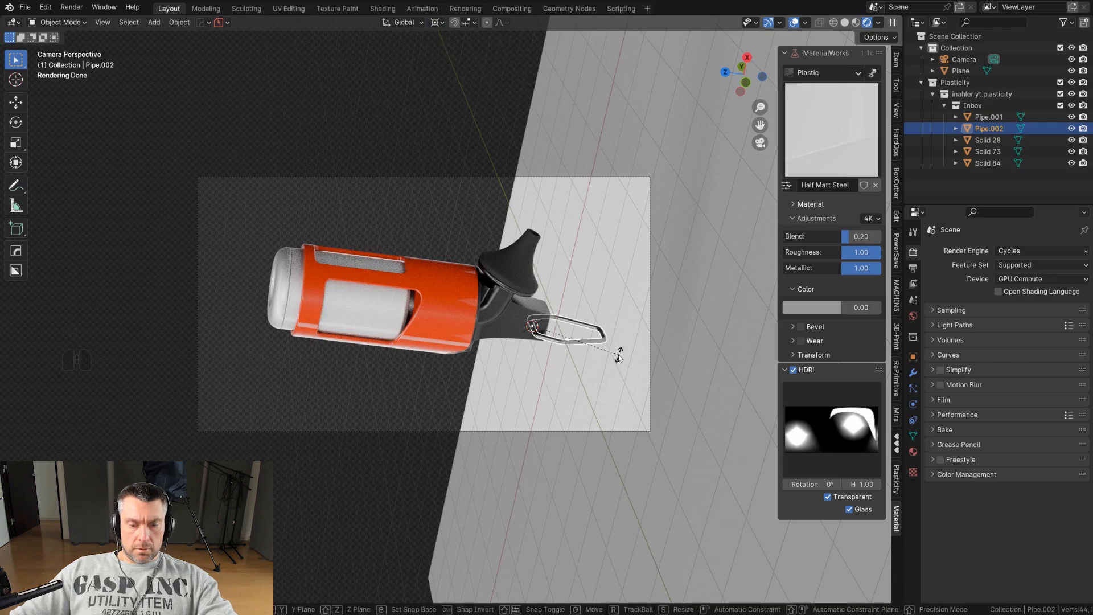
key(r)
key(y)
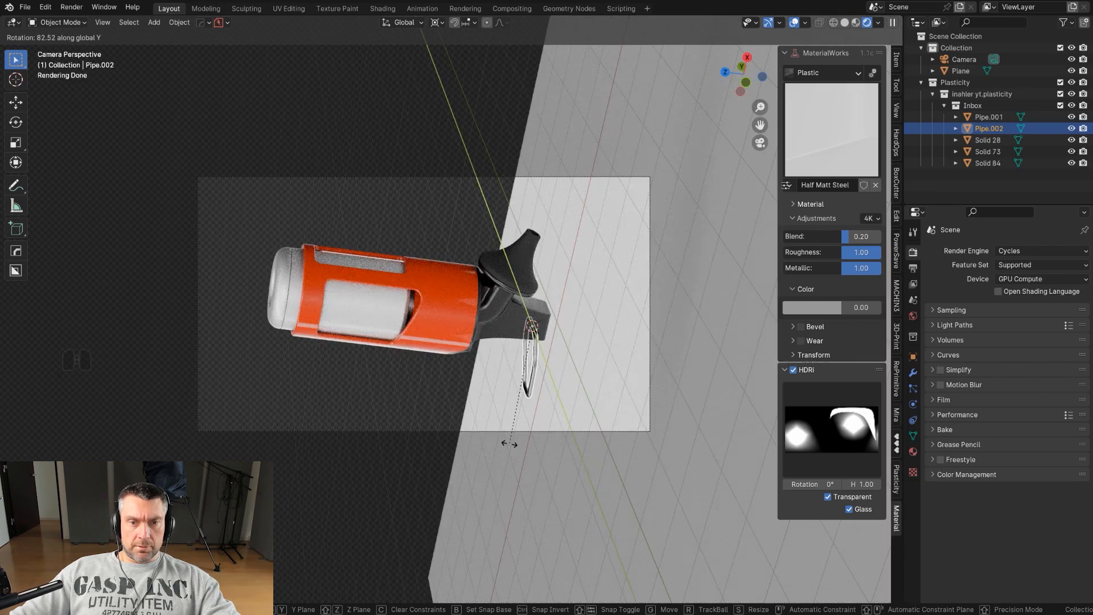
click(509, 444)
Rotate the clip ring a further -9 degrees around the global Y axis.
click(539, 483)
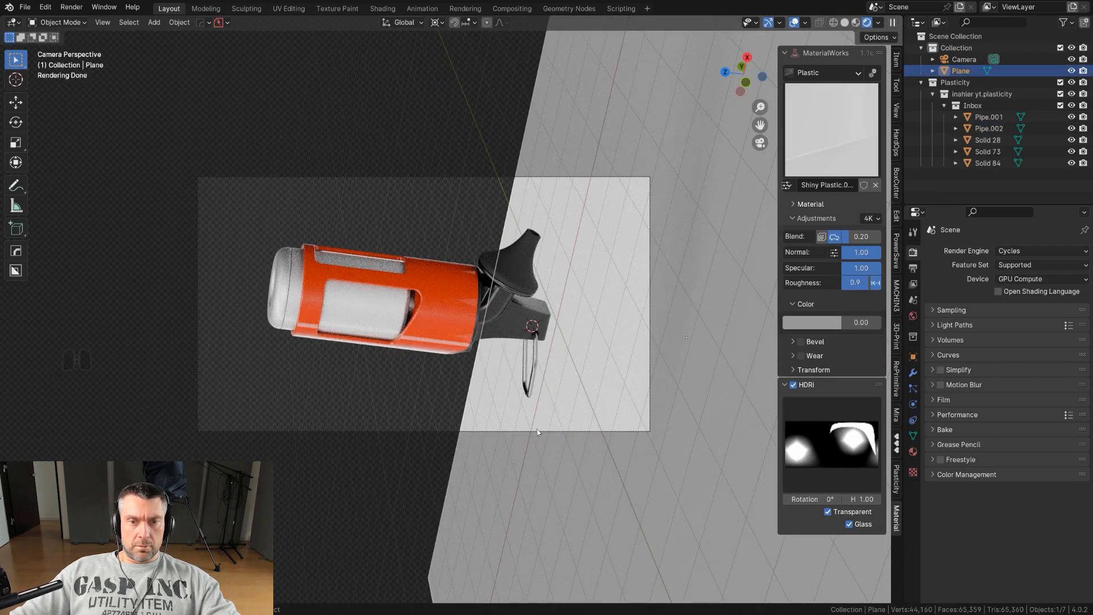
click(534, 381)
key(r)
key(y)
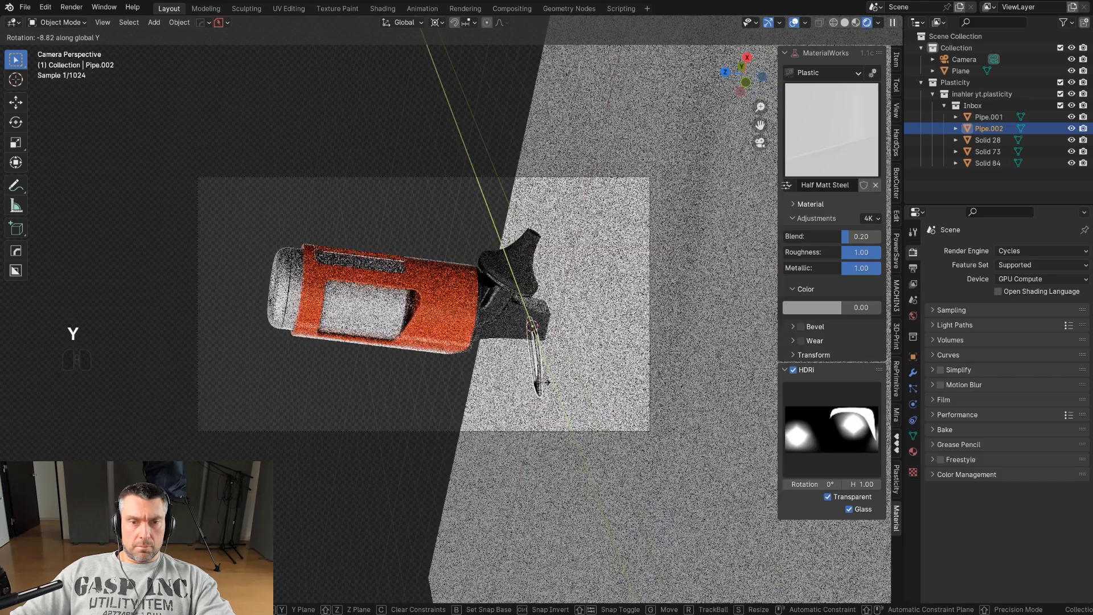
click(549, 381)
right_click(550, 380)
Rotate the ground plane about 80 degrees around the global Y axis so it stands behind the model.
click(693, 337)
click(696, 338)
key(r)
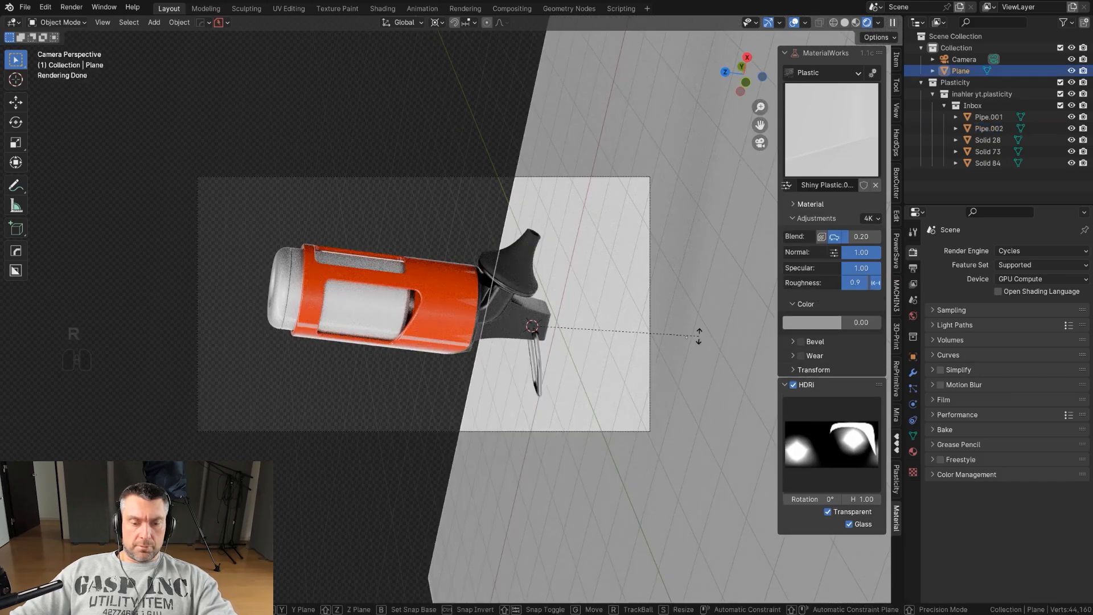
key(y)
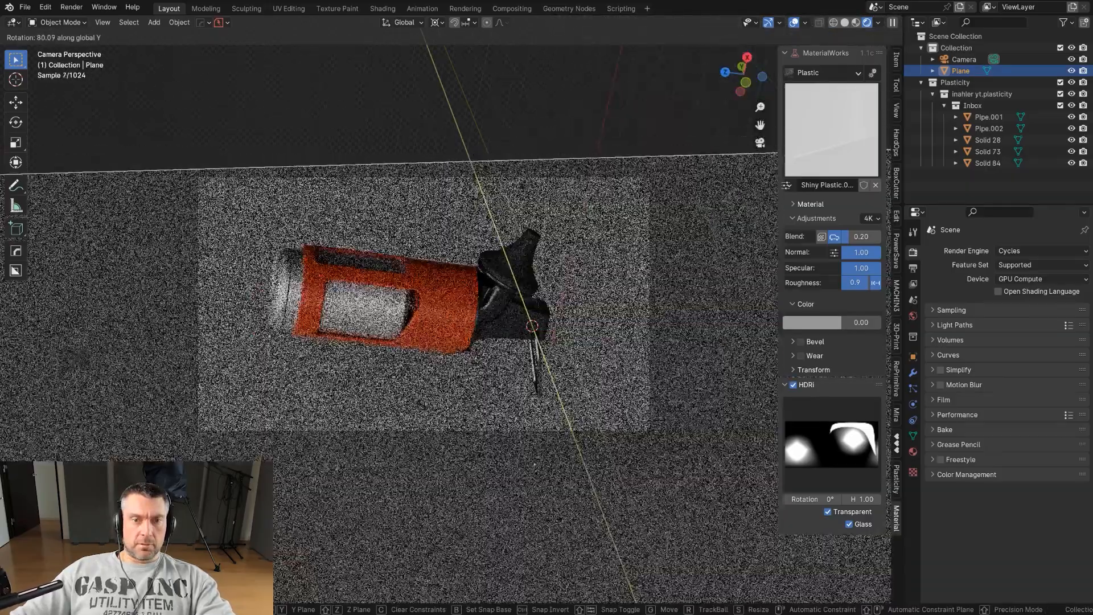
click(594, 502)
scroll(596, 500, down, 3)
middle_drag(595, 500, 564, 391)
key(KP_0)
scroll(559, 381, up, 2)
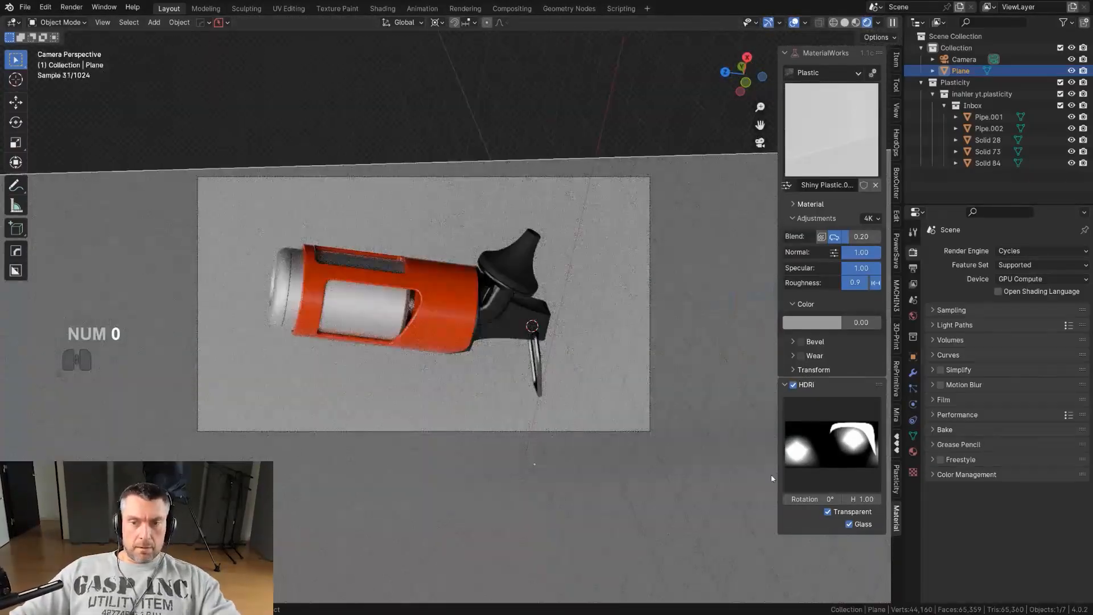
Set the HDRI rotation to 137°.
drag(812, 499, 890, 499)
scroll(492, 325, up, 1)
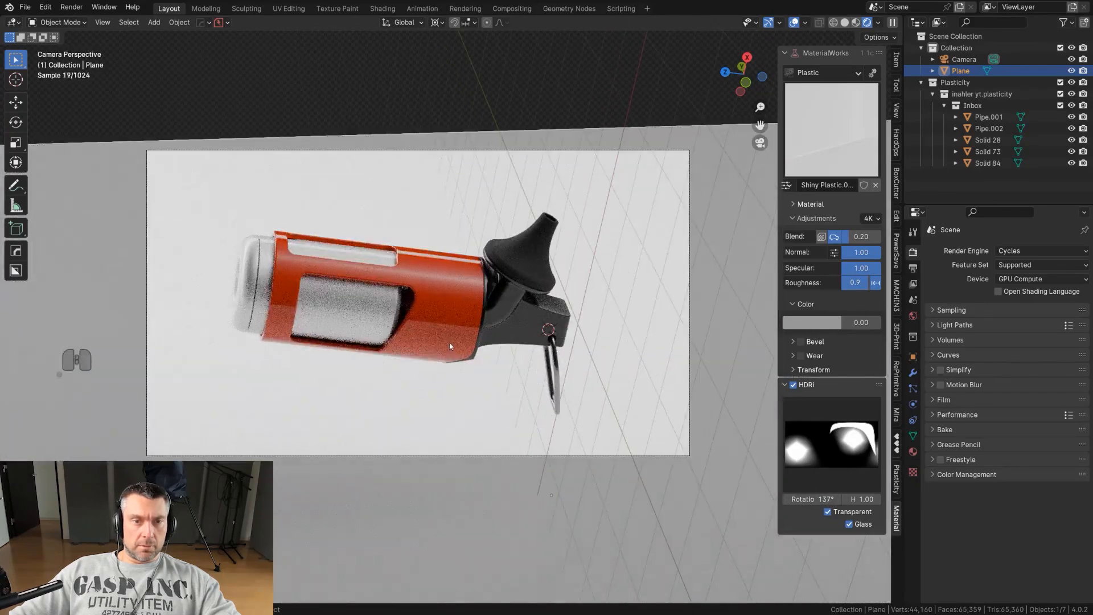
Move the ground plane about -1.045 m along its local Z axis.
key(g)
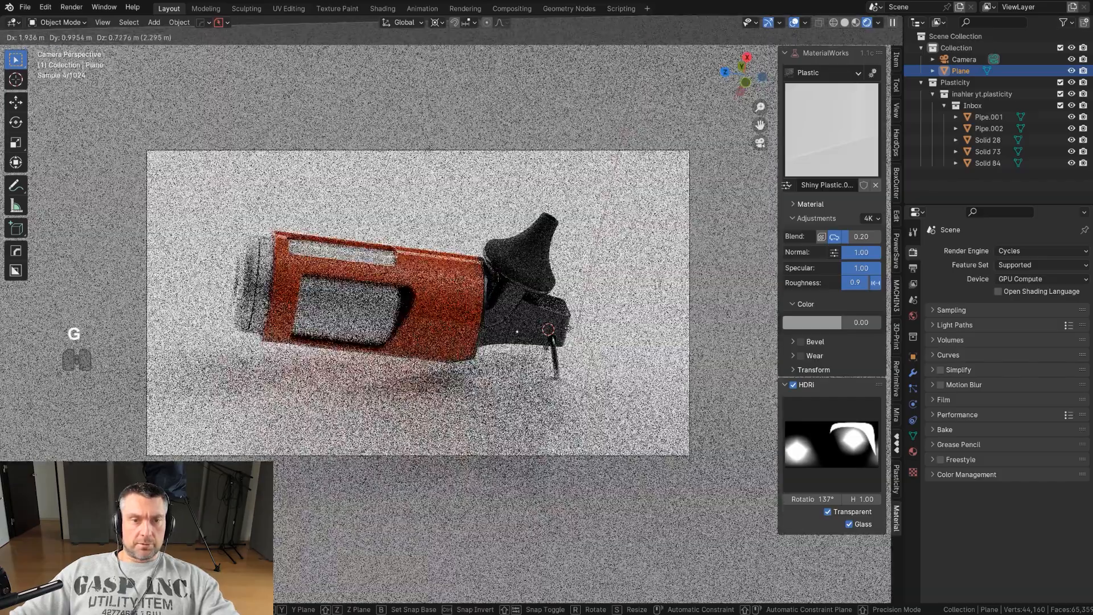
click(570, 332)
scroll(571, 347, down, 1)
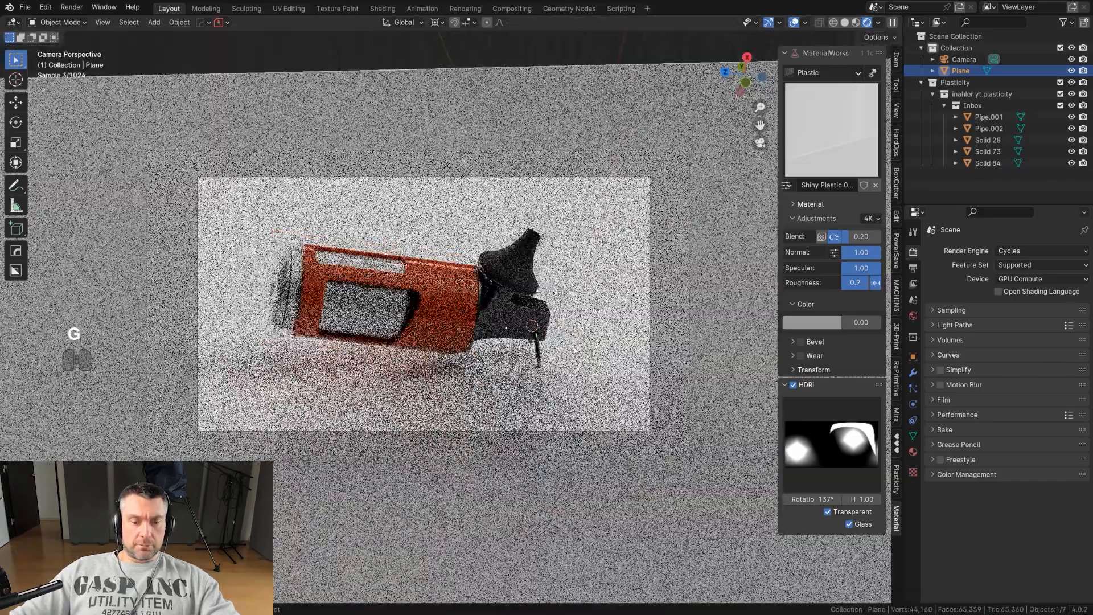
key(g)
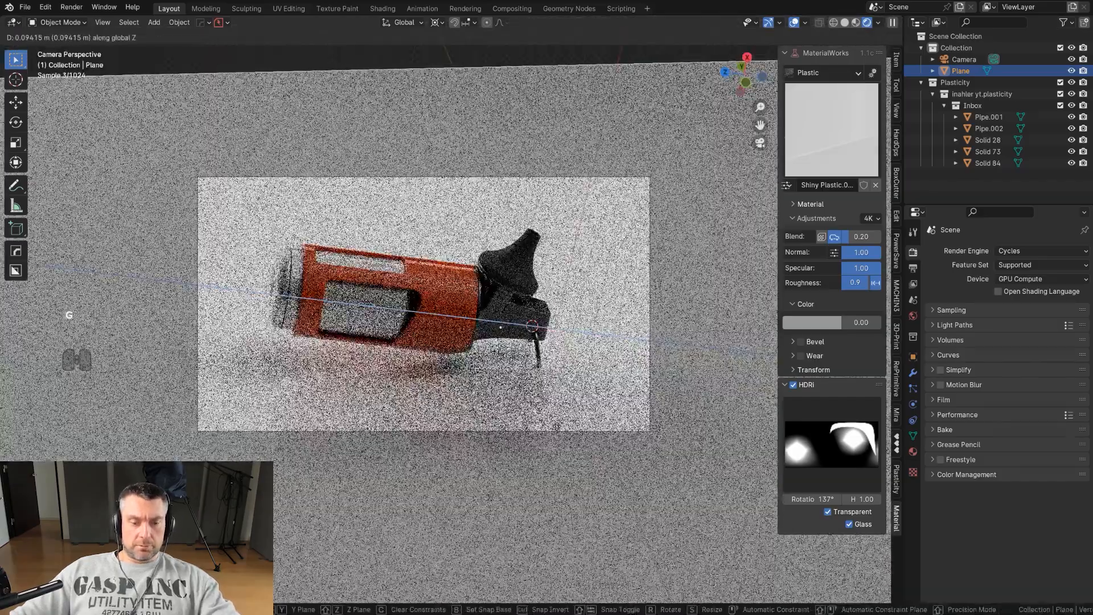
click(605, 329)
key(g)
key(z)
key(z)
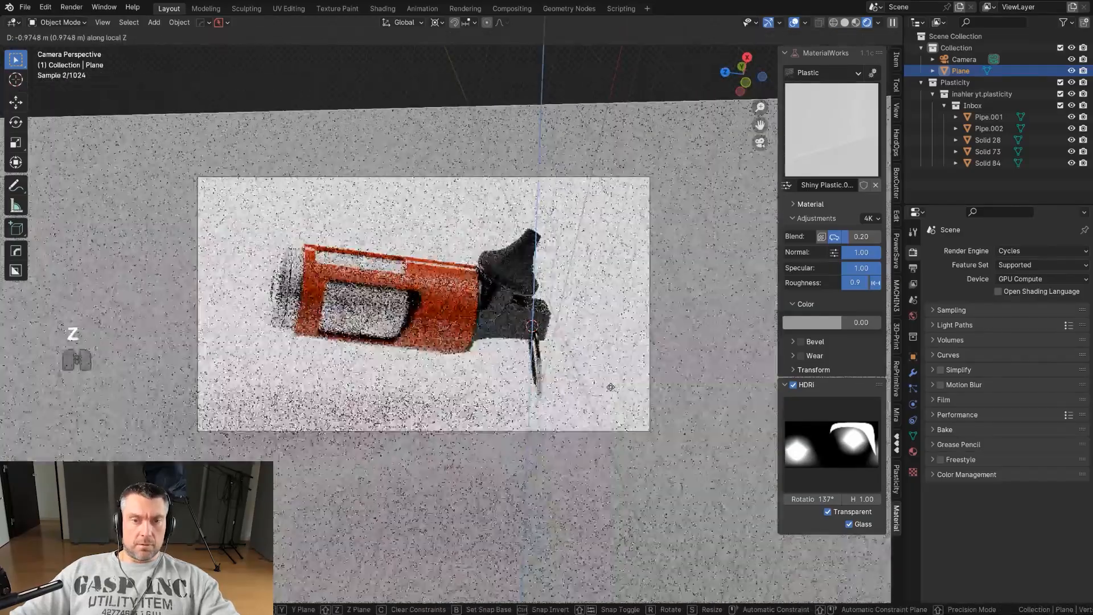
click(612, 391)
right_click(612, 391)
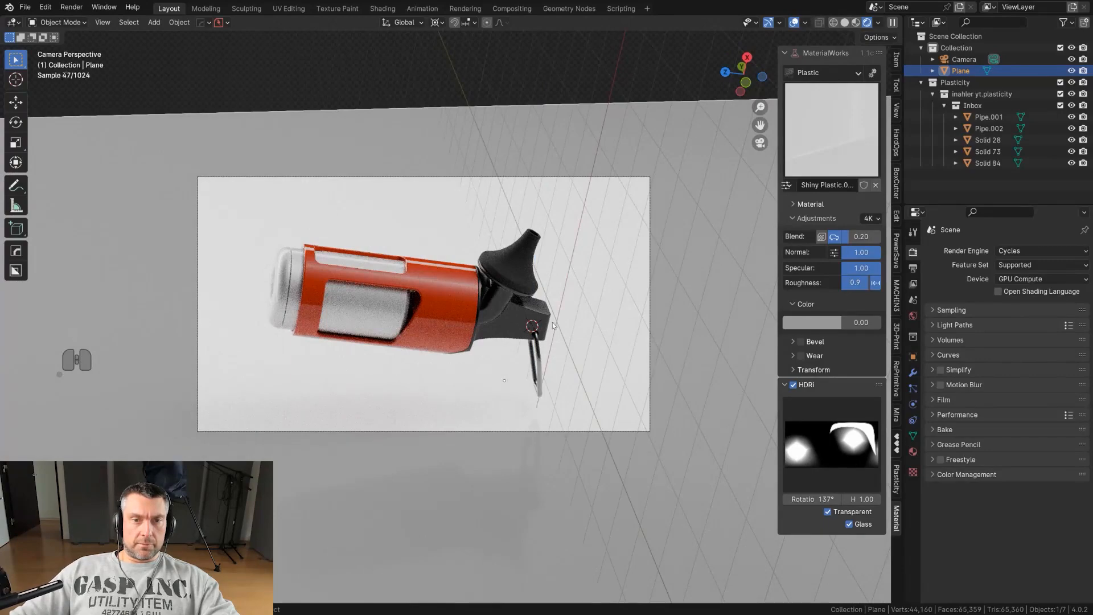
Reframe the camera on the model by locking it to the view, zooming and panning, then unlocking it.
click(651, 274)
key(Page_Down)
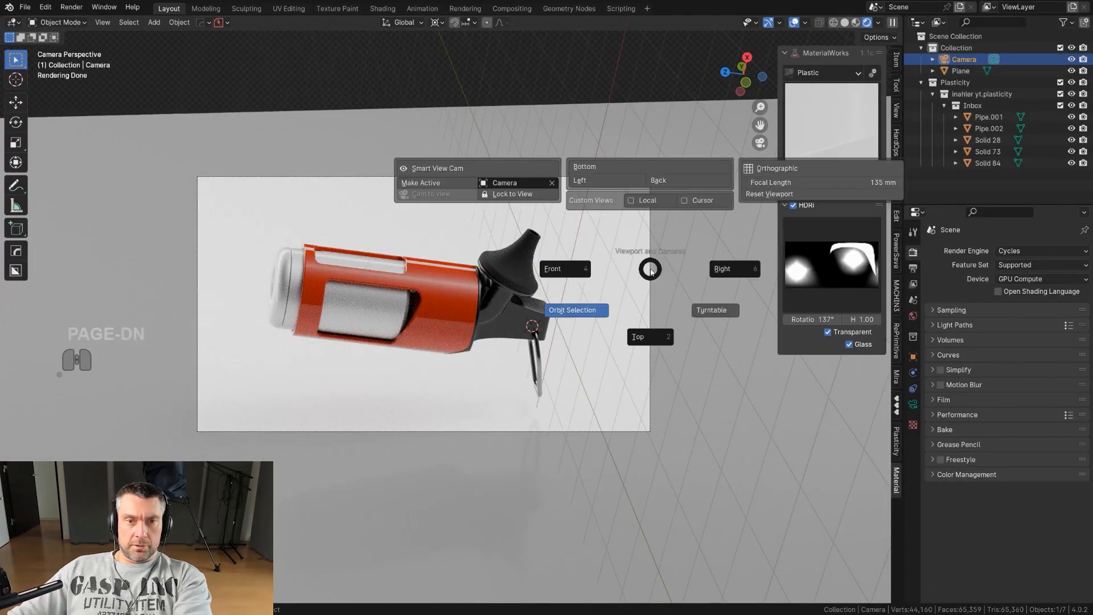
click(530, 192)
scroll(499, 275, up, 2)
shift+middle_drag(497, 280, 497, 287)
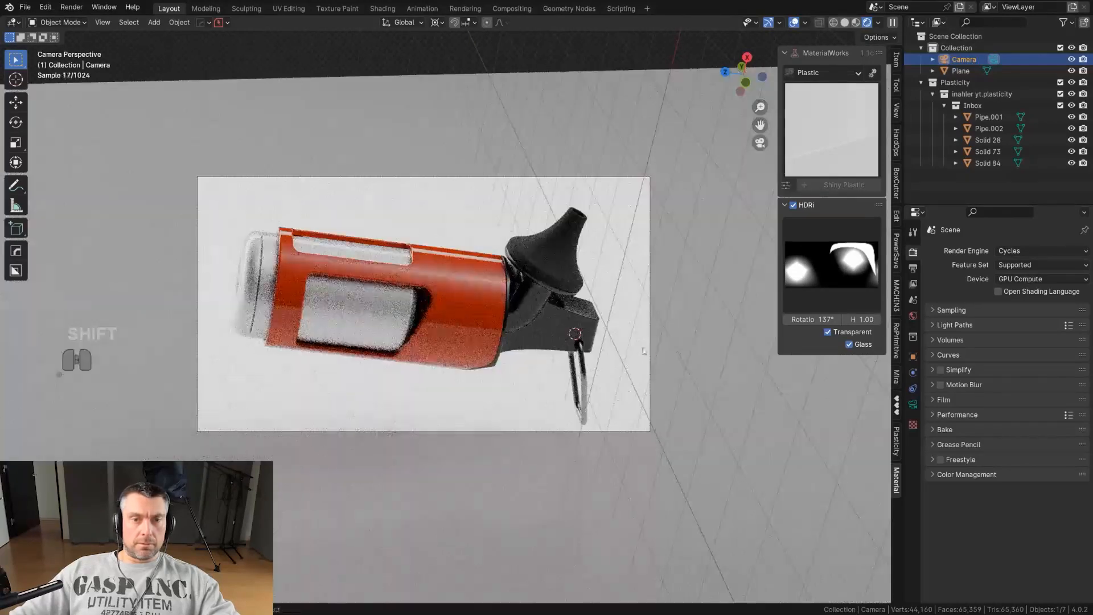
key(Page_Down)
click(579, 289)
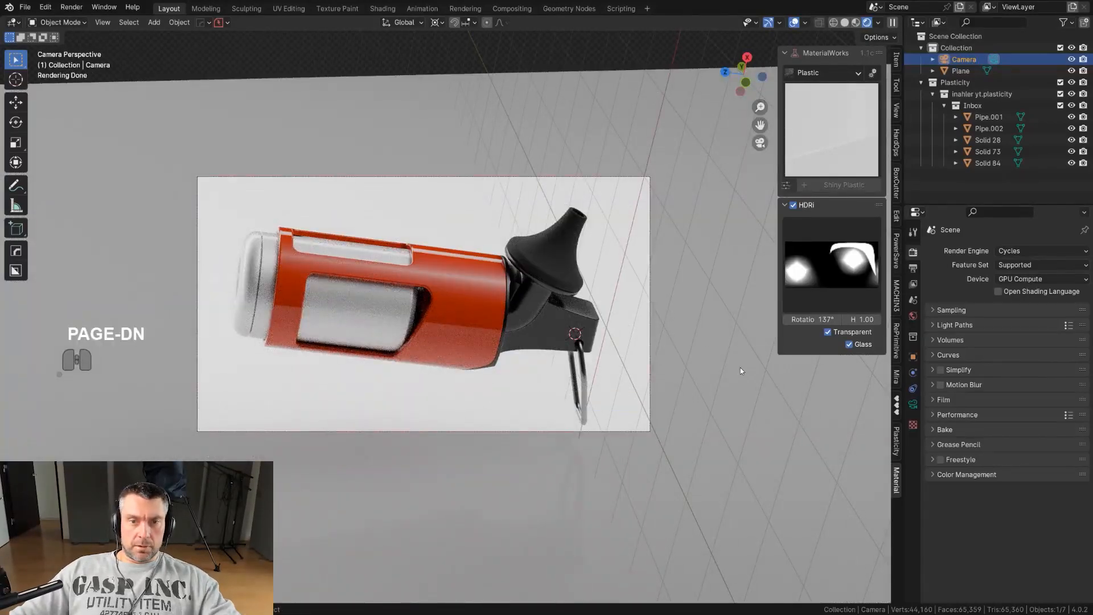
Select the ground plane and tilt it about 1° around its local Y axis.
click(741, 367)
key(g)
key(z)
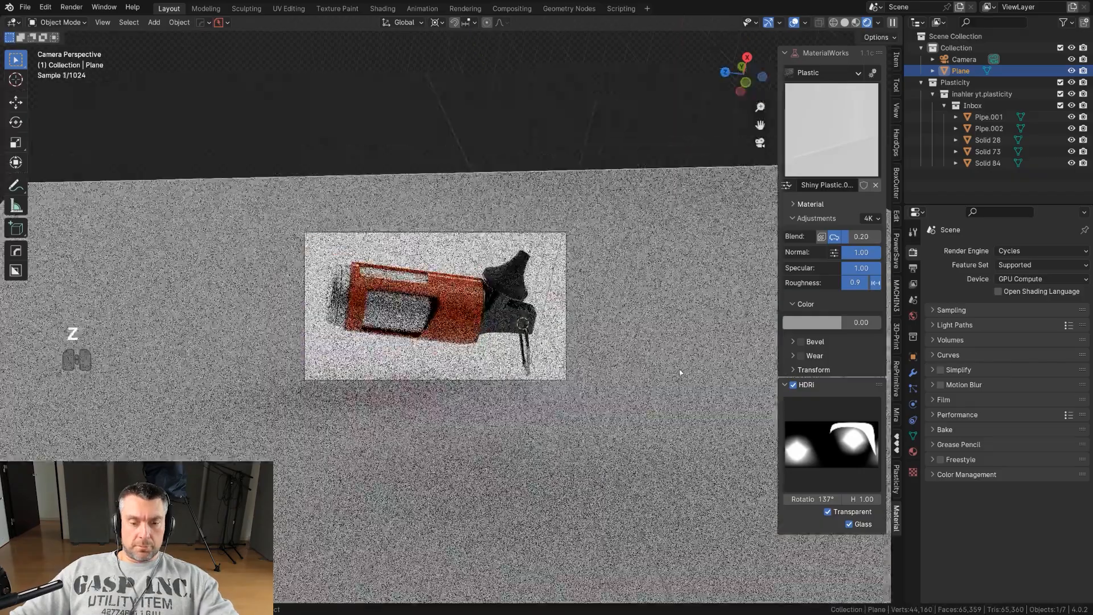
key(z)
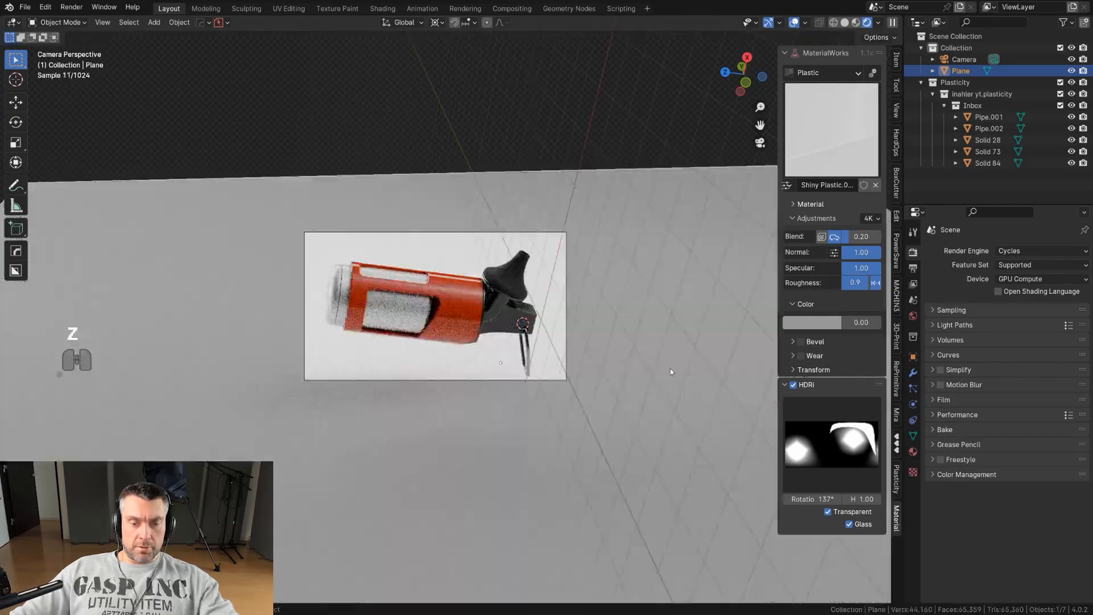
key(r)
key(y)
key(y)
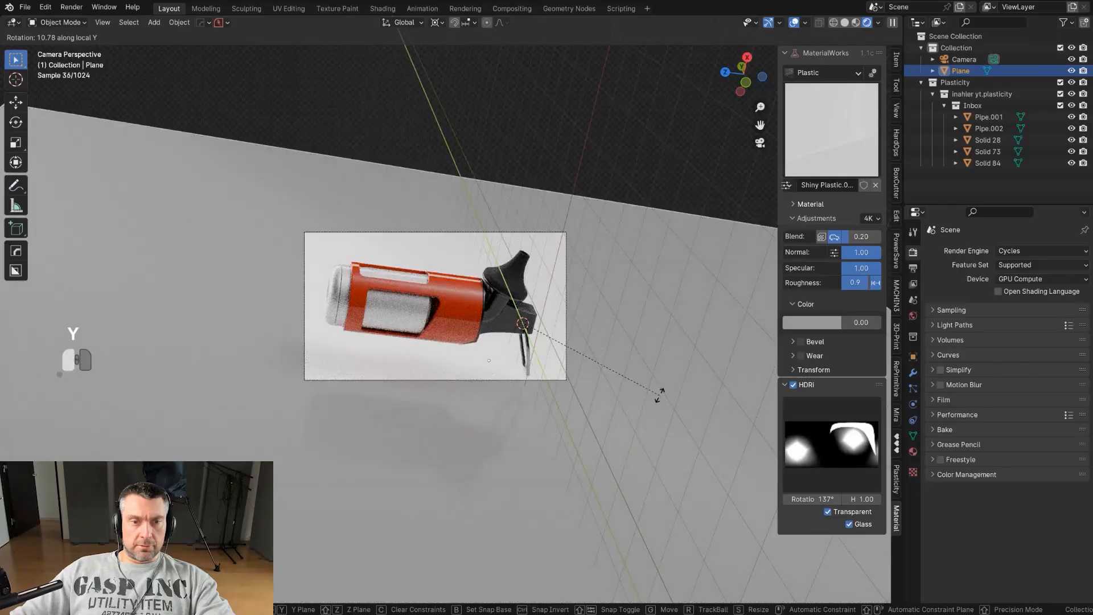
click(661, 394)
Rotate the ground plane about -5° around its local Y axis.
scroll(399, 341, up, 4)
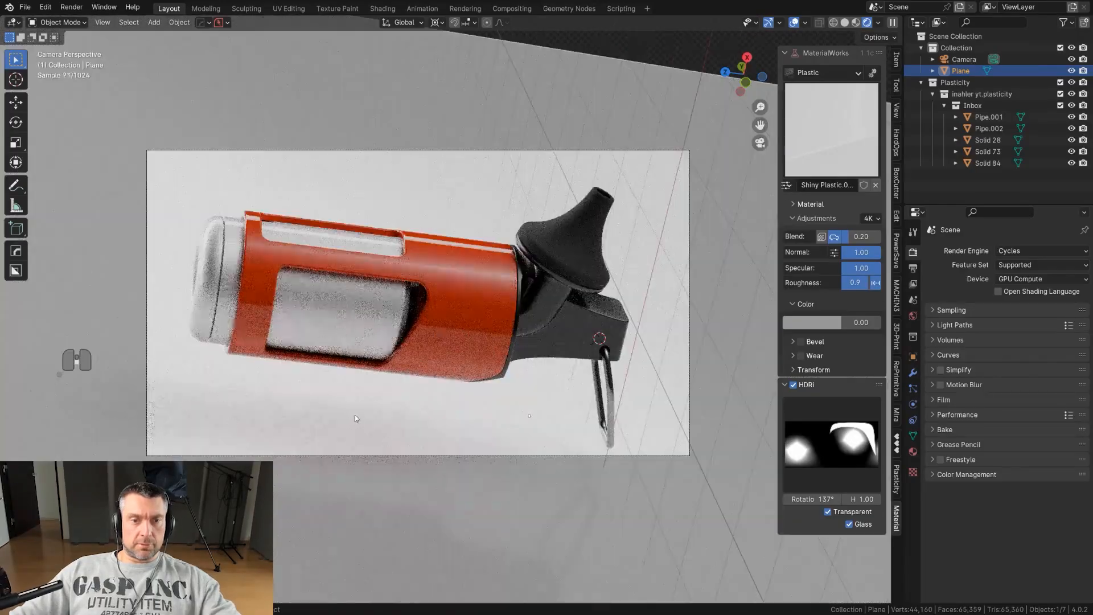
scroll(356, 419, down, 2)
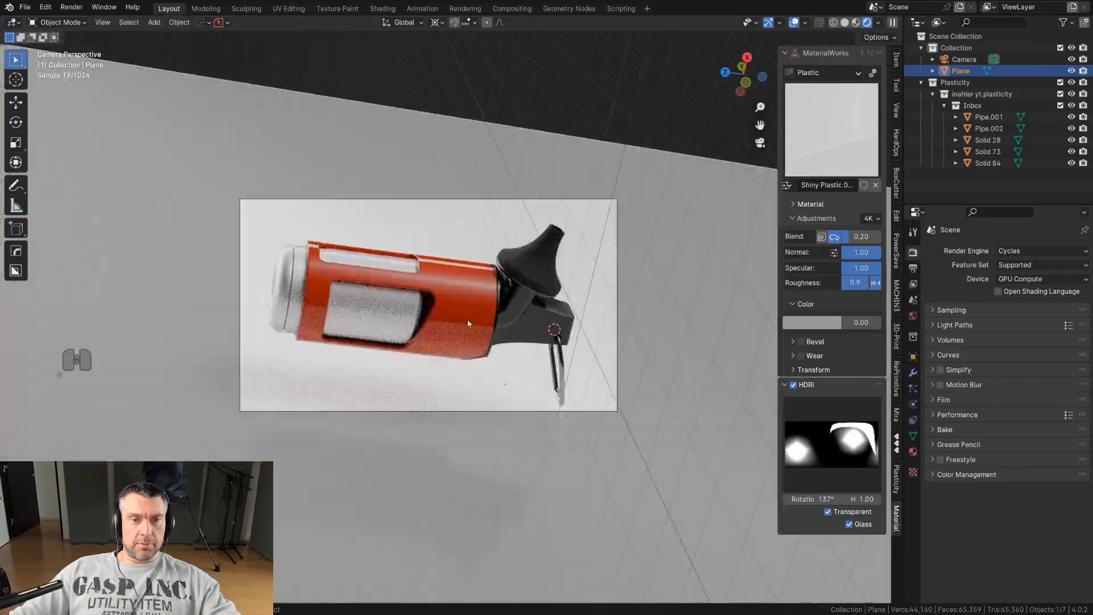
key(r)
key(y)
Move the ground plane along the global Y axis, about 3.93 m and then about -0.54 m back.
key(y)
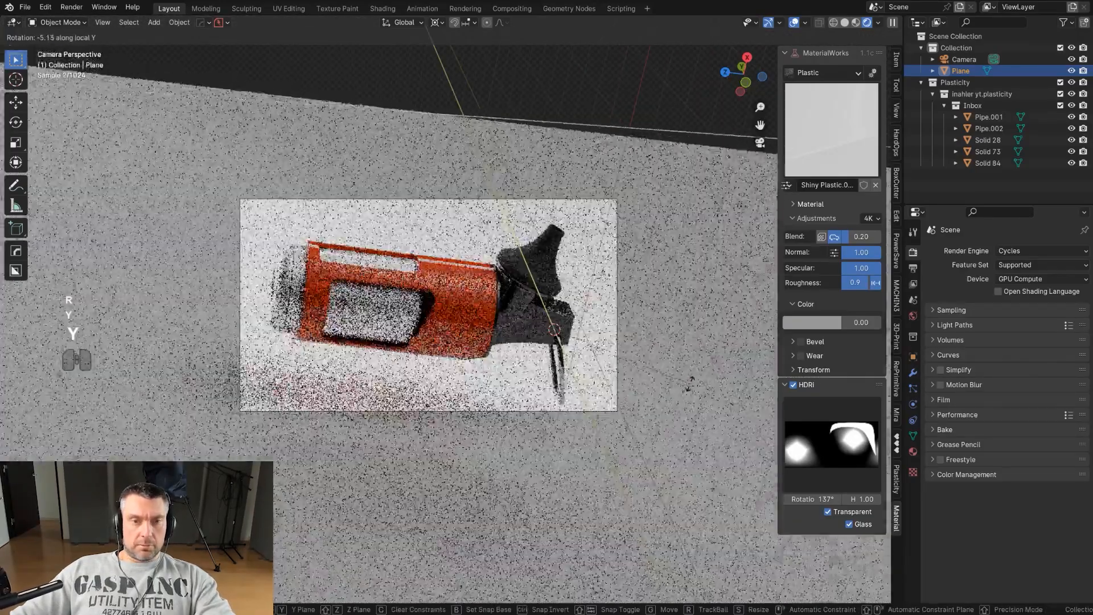
click(678, 393)
key(g)
key(y)
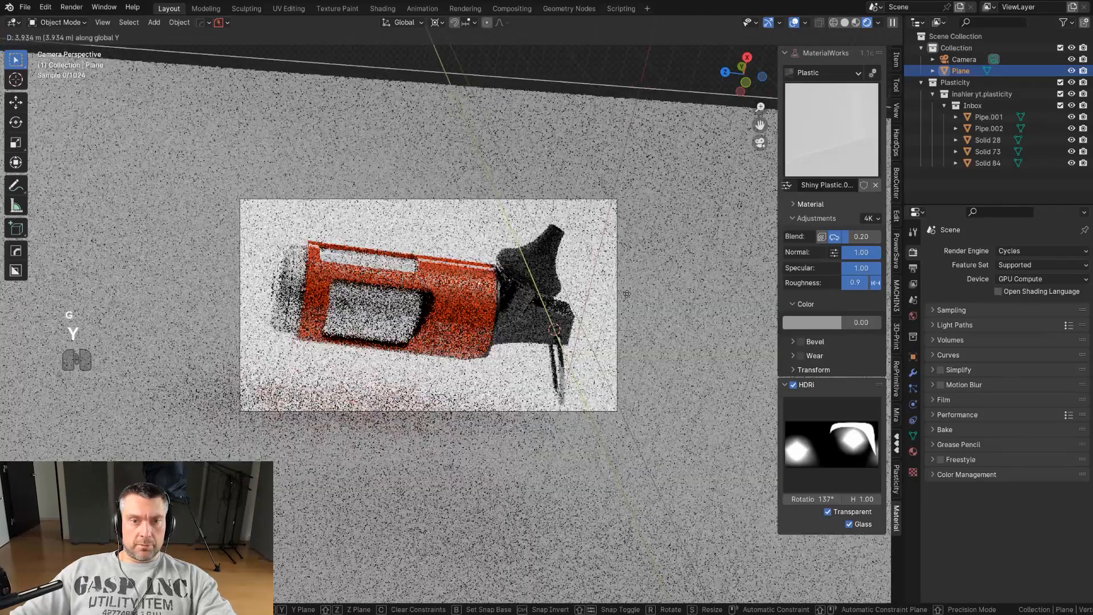
click(588, 186)
key(g)
key(y)
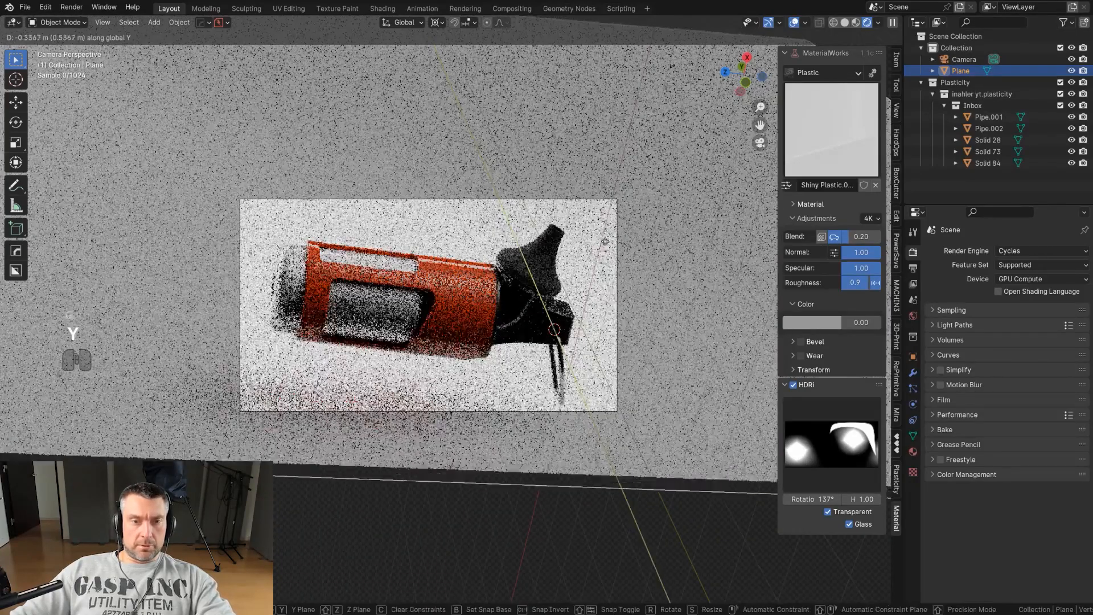
click(649, 97)
Scale the ground plane to about 0.91 and move it about -0.26 m along its local Z axis.
key(s)
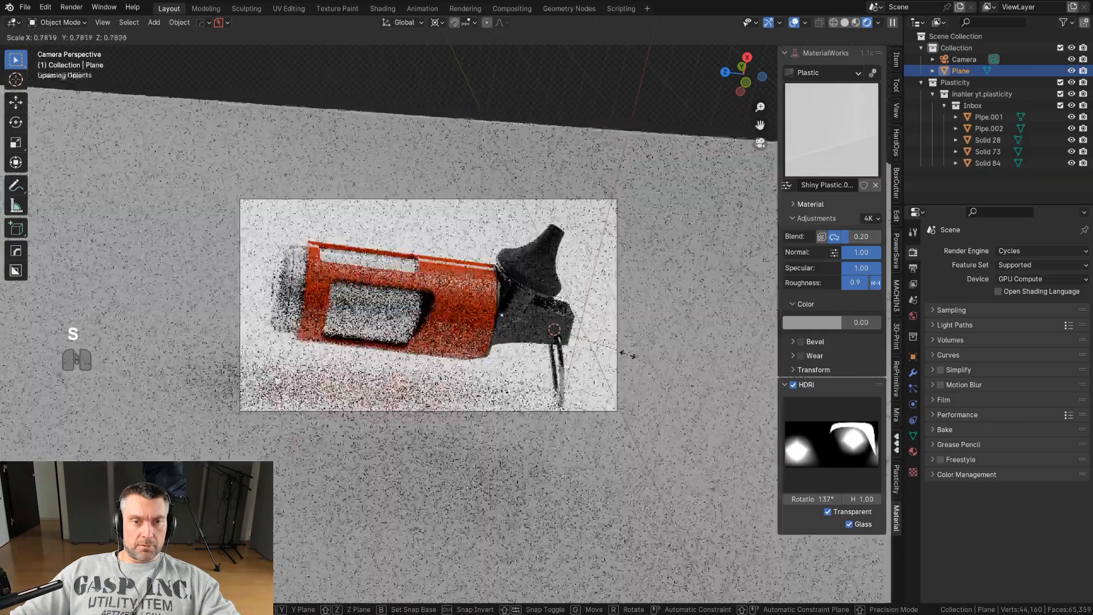
click(628, 355)
key(g)
key(z)
key(z)
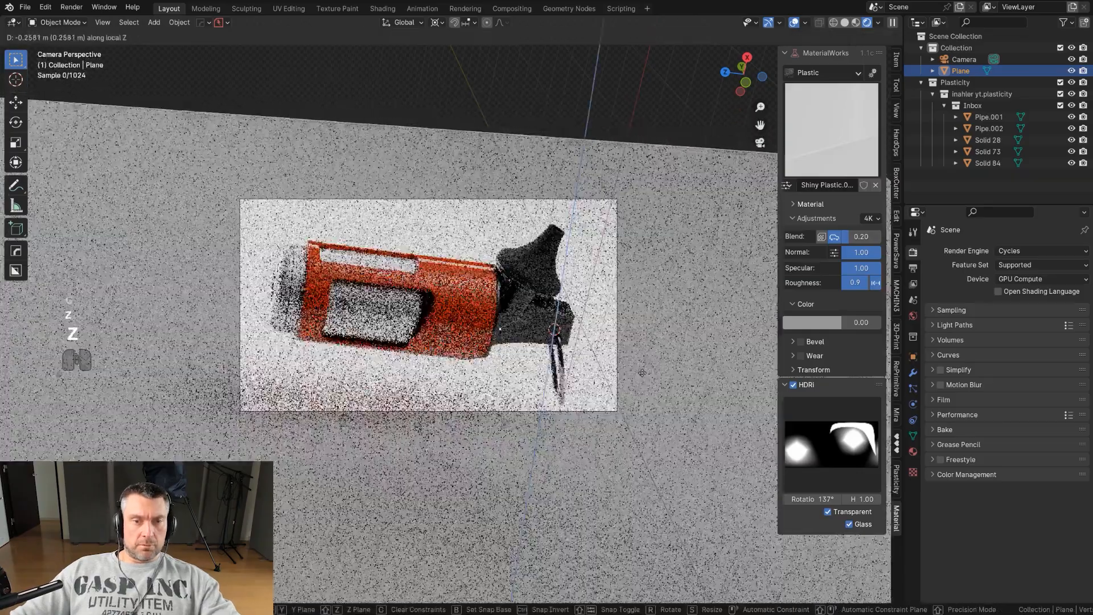
click(644, 374)
Select the red body and insert a MOHLA logo info decal from the DecalMachine decal library.
scroll(548, 290, up, 2)
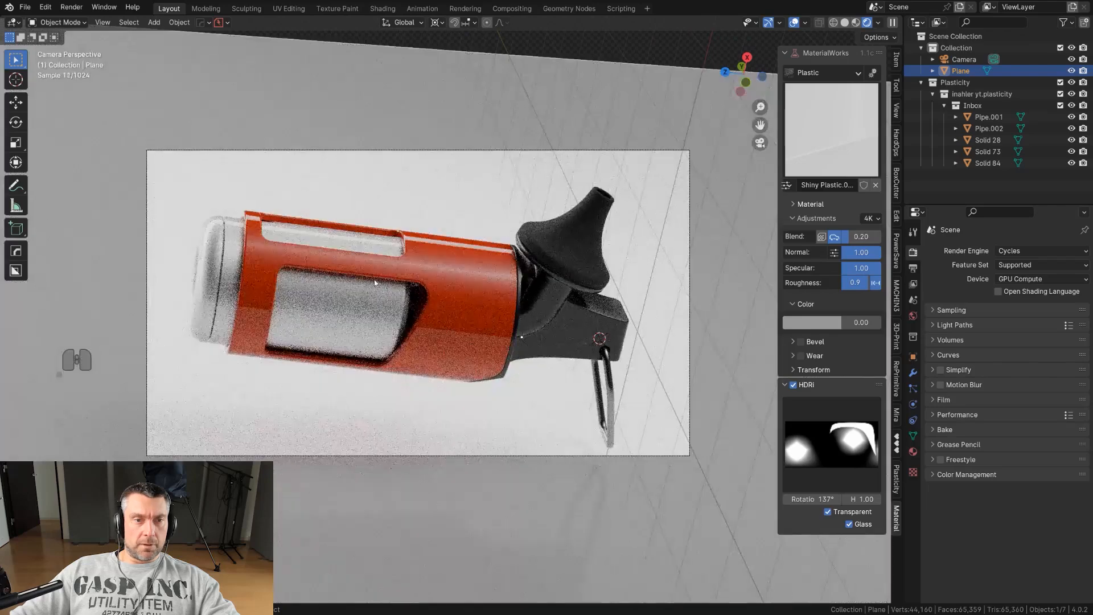
shift+middle_drag(385, 305, 402, 312)
click(368, 306)
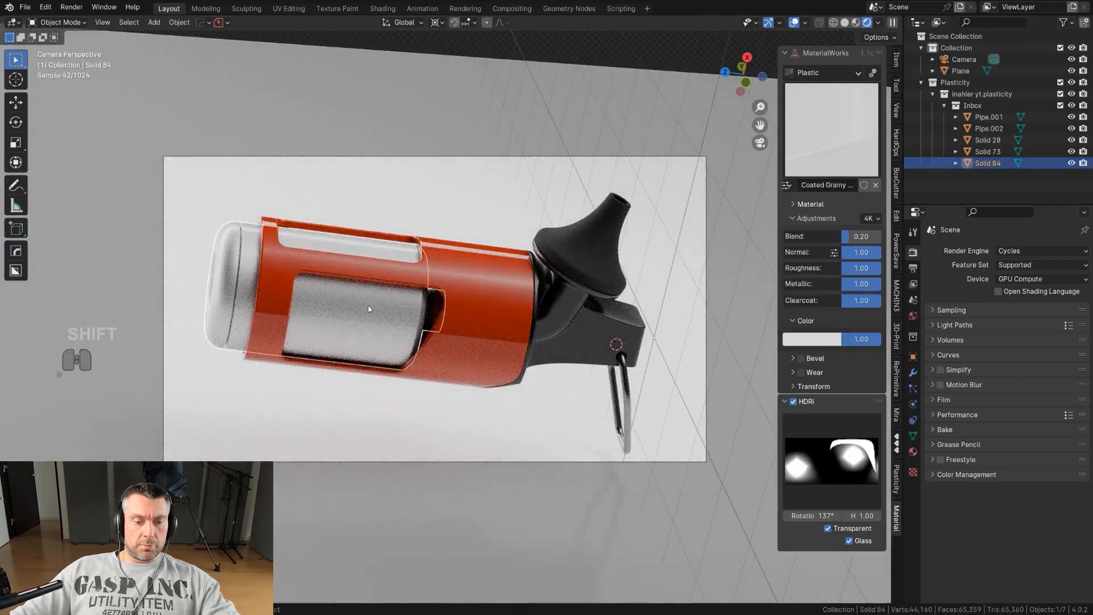
key(d)
right_click(366, 300)
key(d)
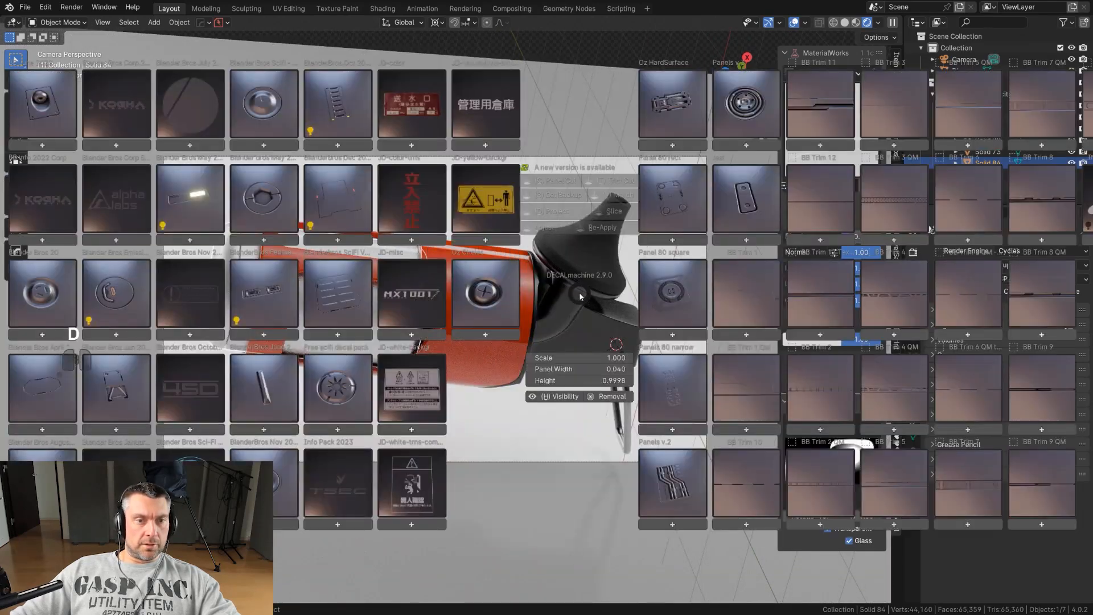
click(192, 310)
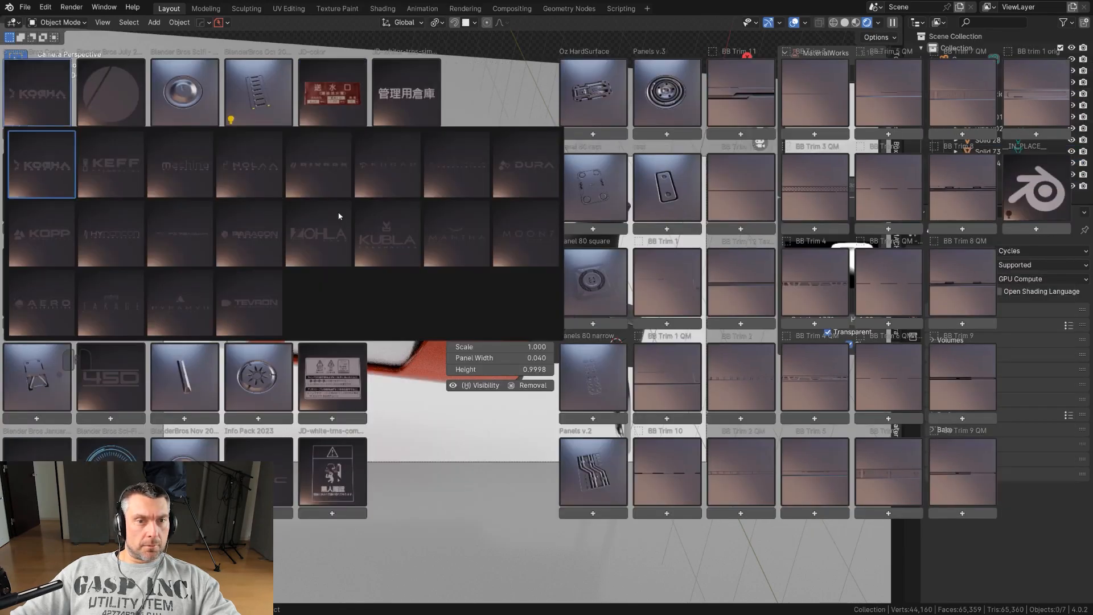
click(328, 251)
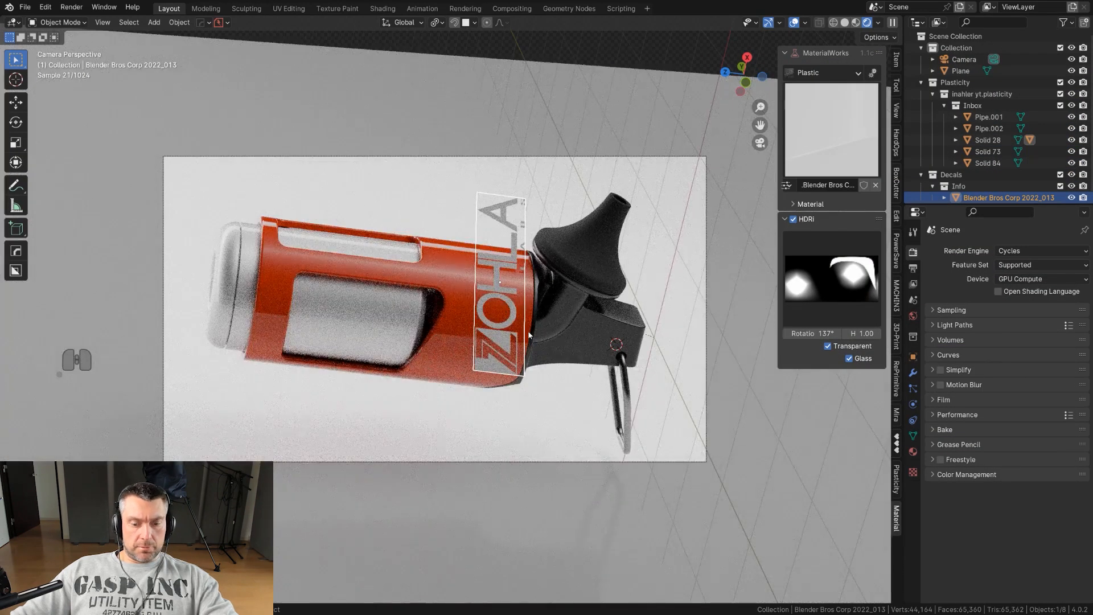
Move the logo decal with surface snapping onto the grey window of the body.
key(f)
scroll(531, 335, down, 4)
key(g)
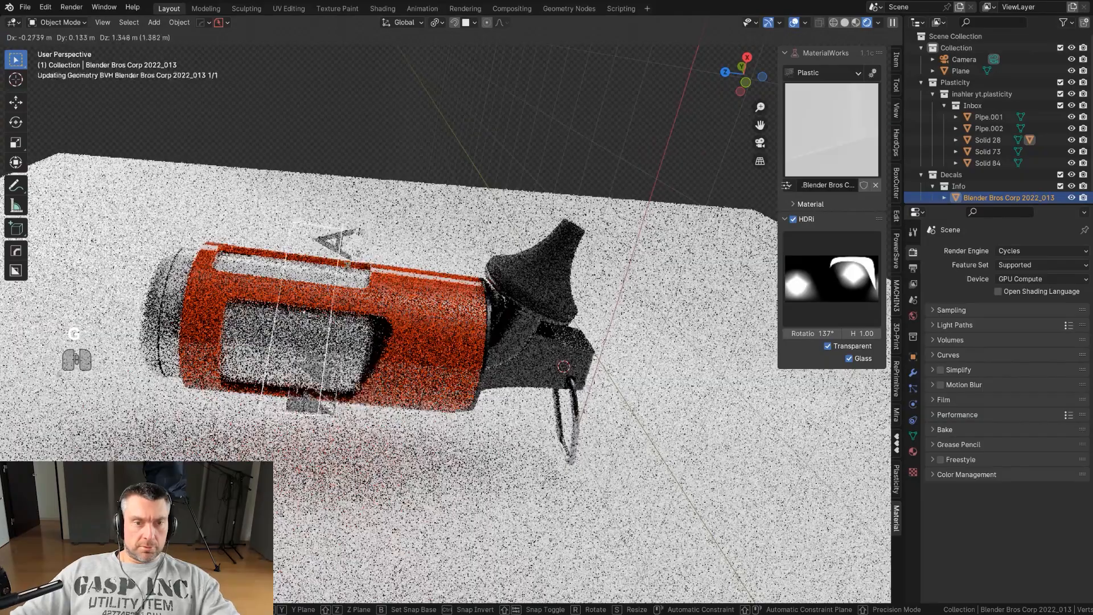
key(ctrl)
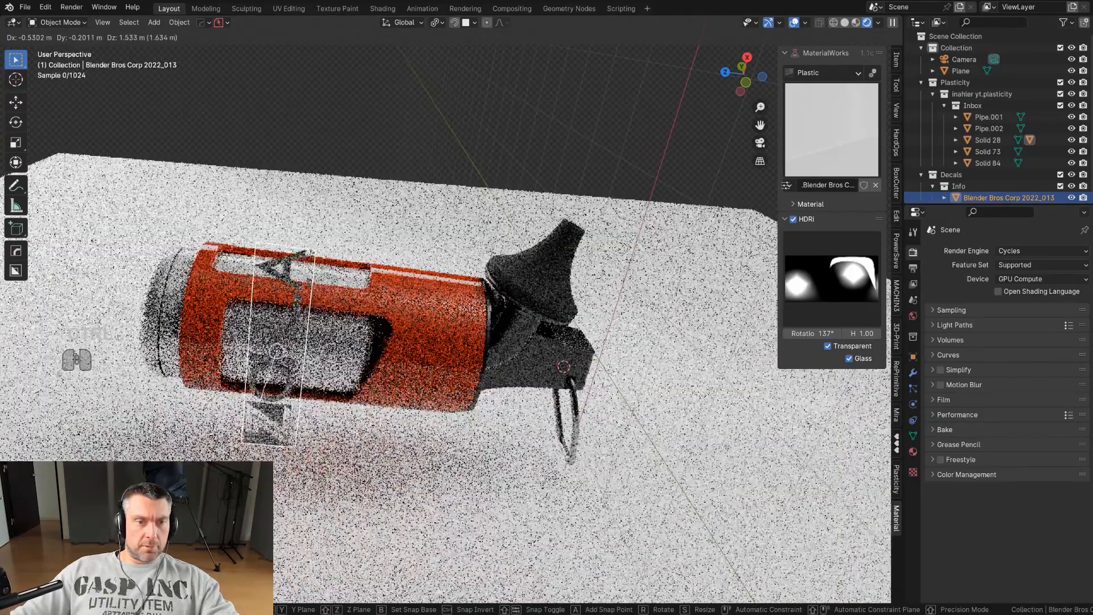
click(284, 293)
Adjust the logo decal and scale it to about 0.97.
key(d)
click(263, 280)
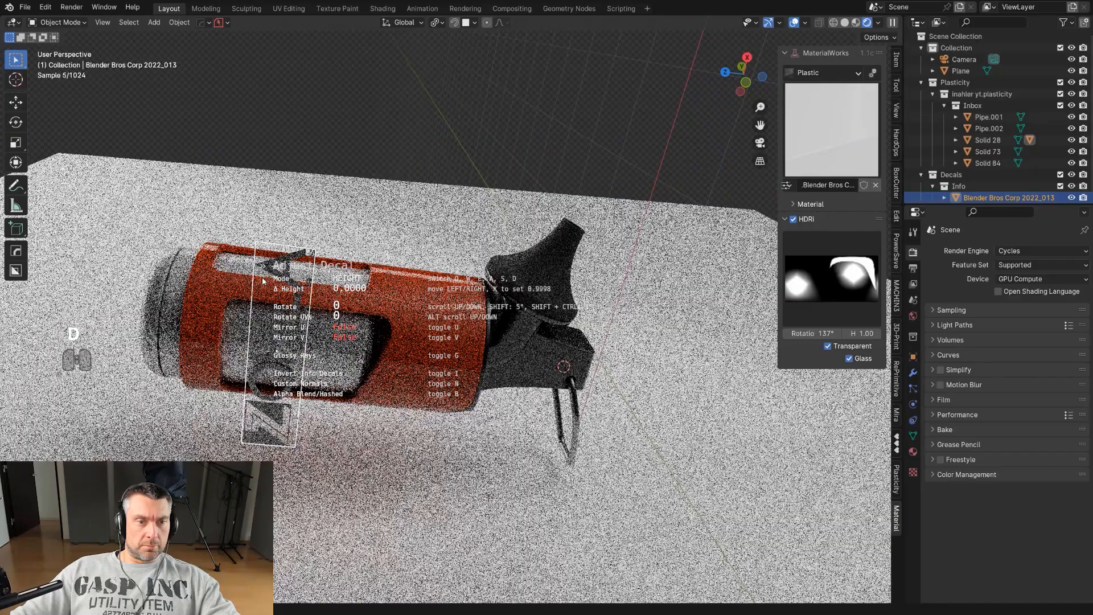
click(263, 281)
key(s)
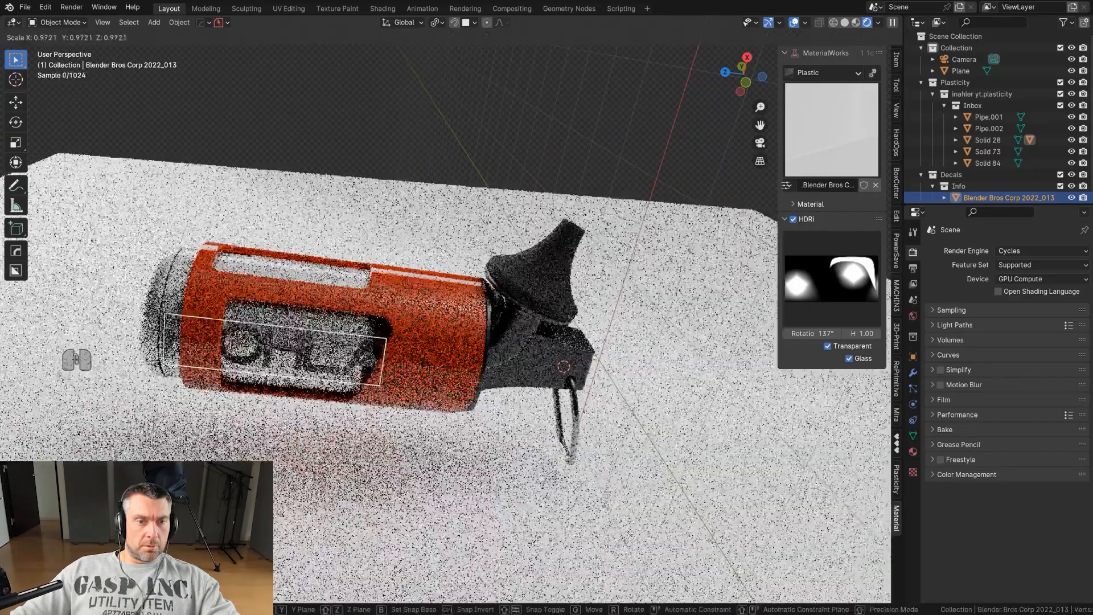
click(263, 296)
Reposition the logo decal over the grey window insert and project it onto the body.
key(KP_Decimal)
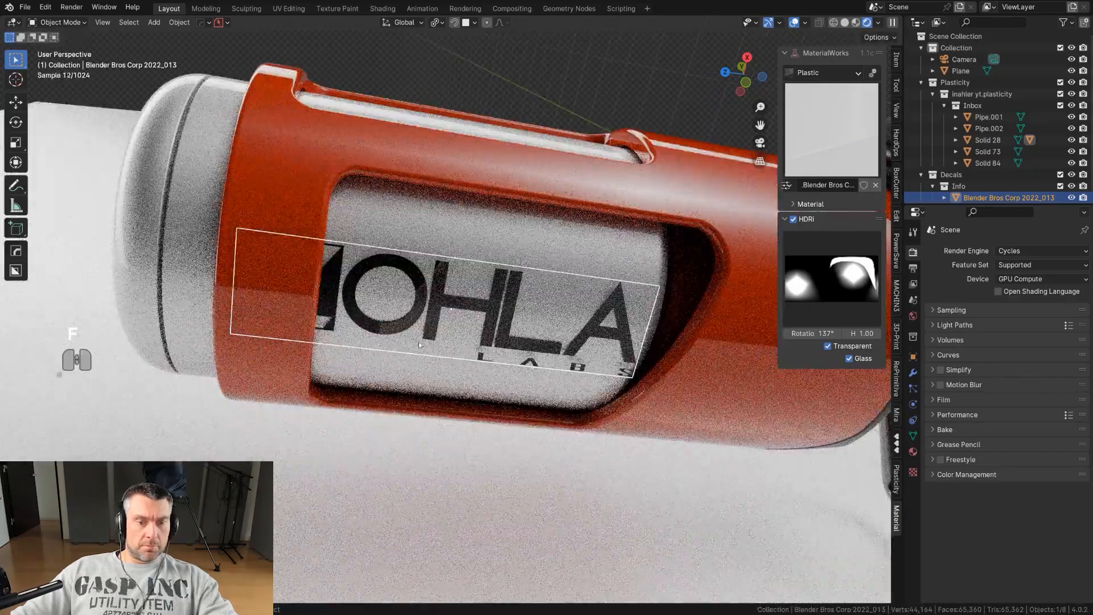
key(g)
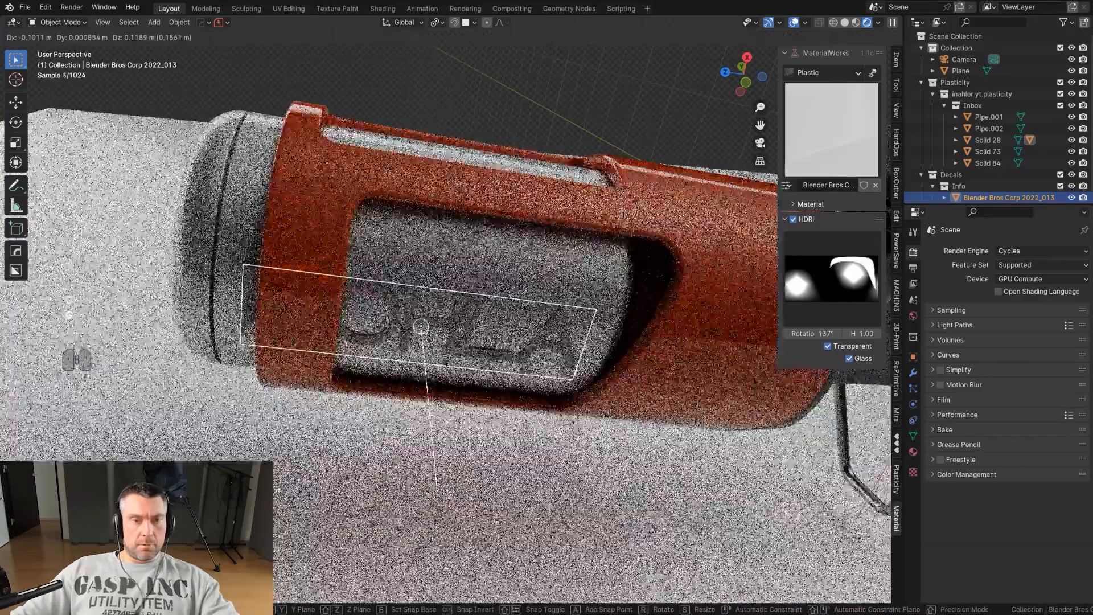
click(422, 328)
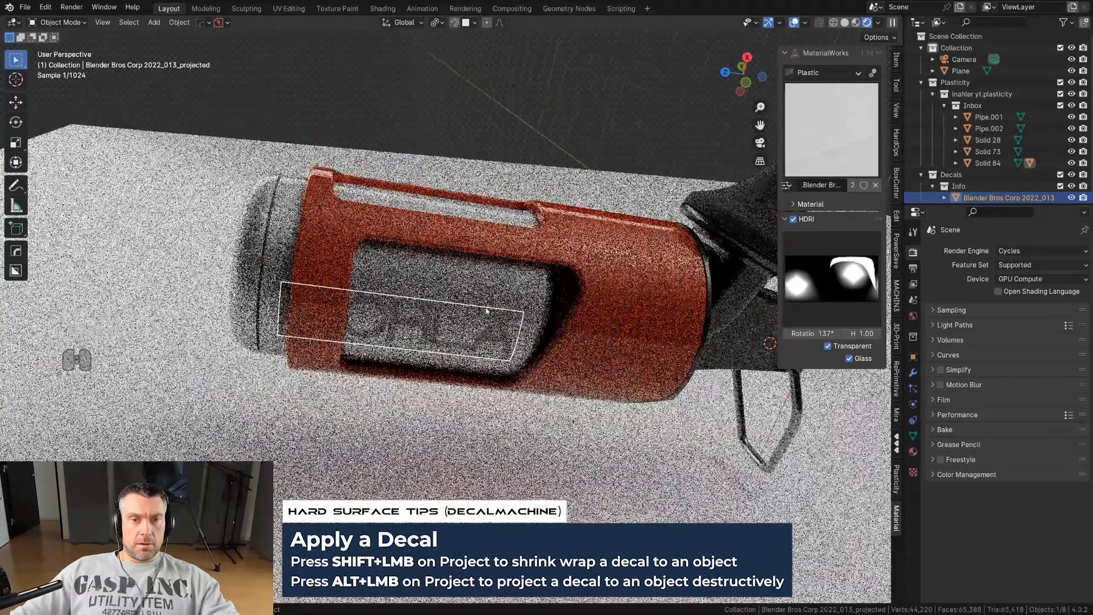
shift+click(492, 407)
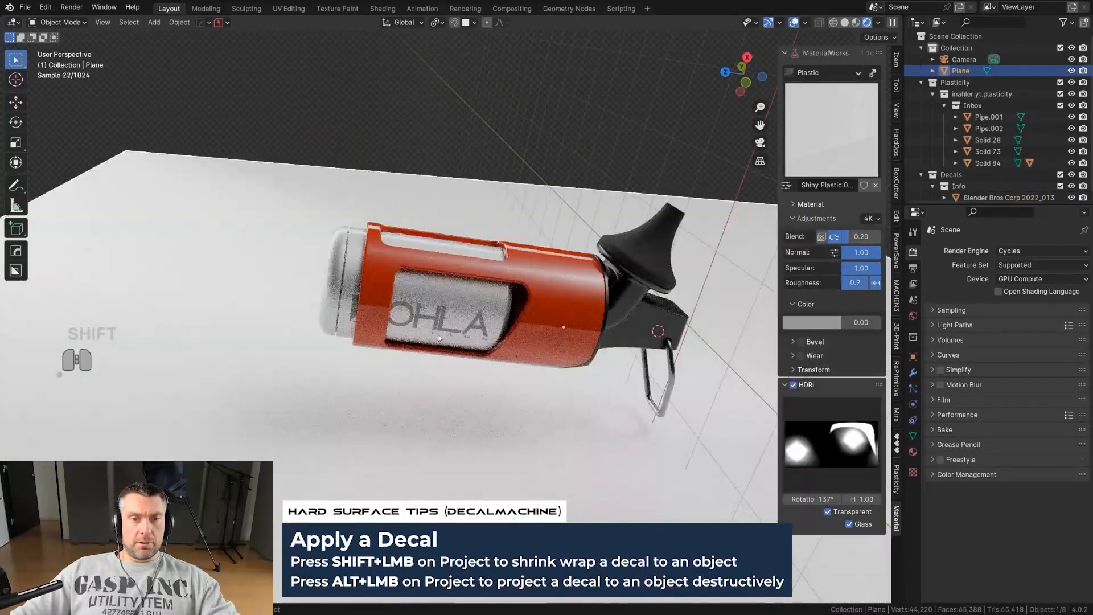
click(443, 331)
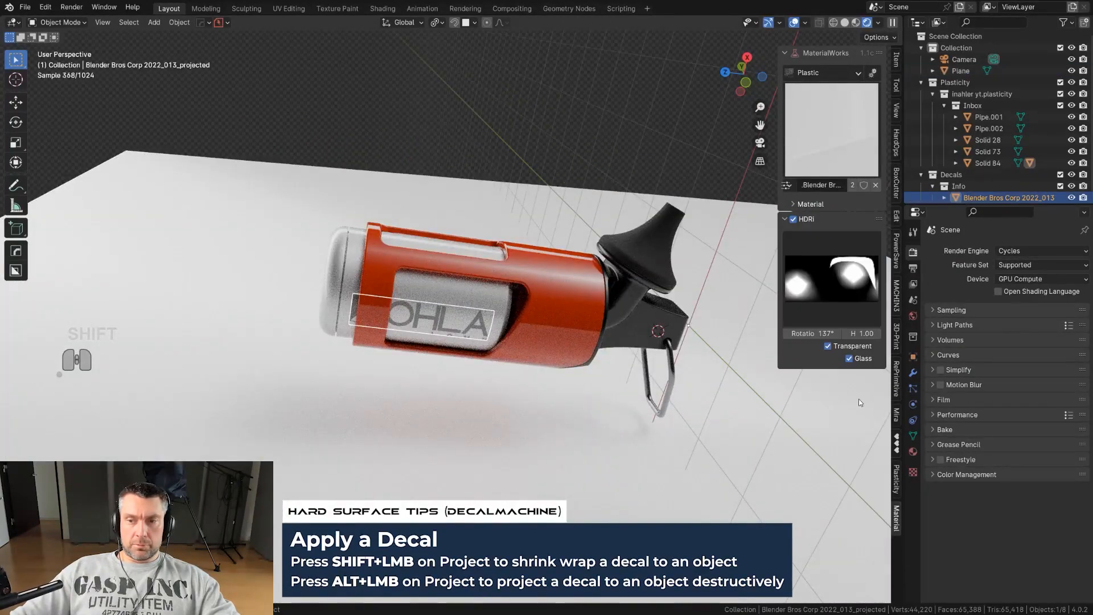
Darken the projected decal's base colour to a value of 0.052 in its material settings.
click(913, 451)
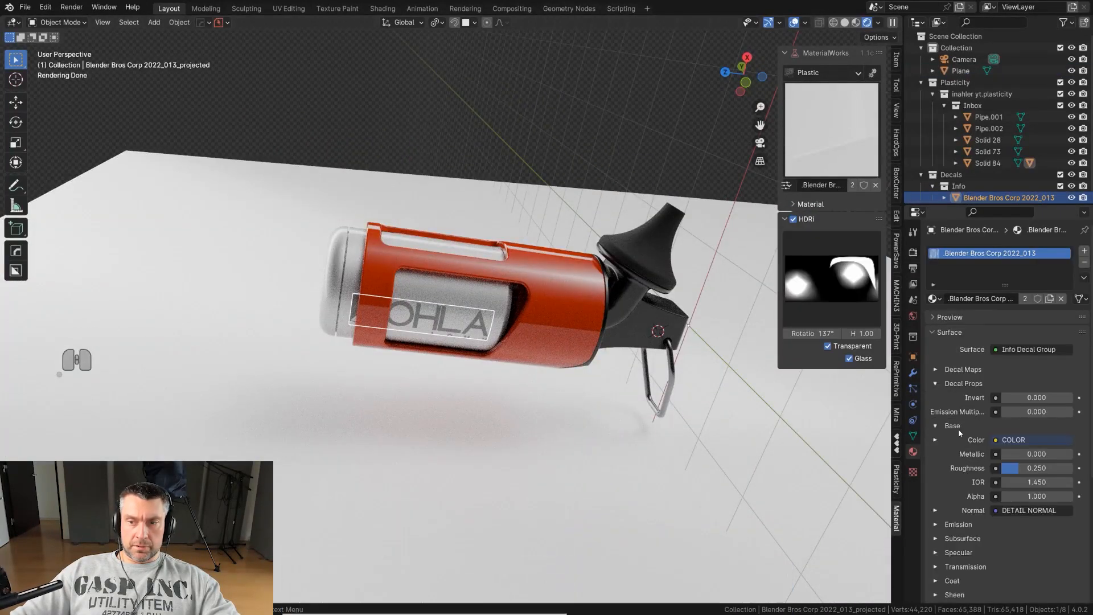
click(1028, 441)
click(1026, 479)
click(1037, 440)
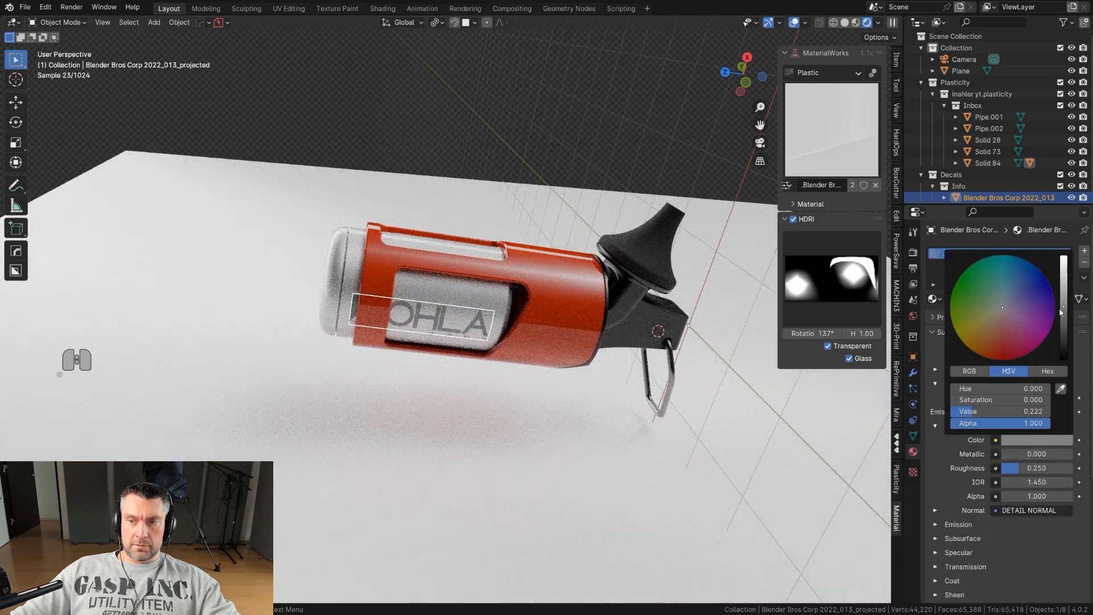
drag(1064, 312, 1064, 342)
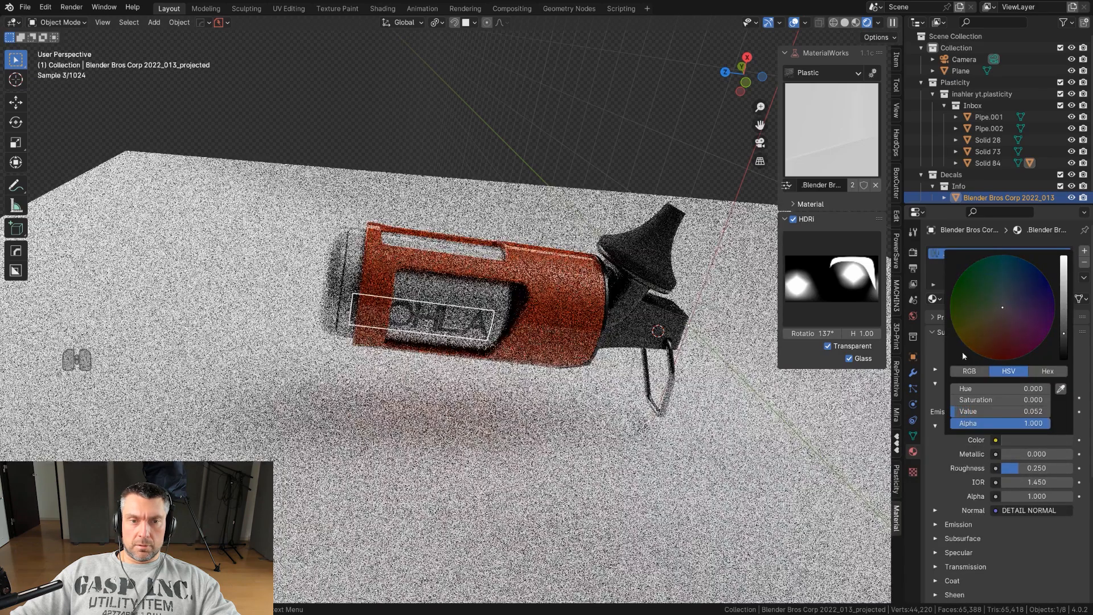
click(587, 433)
Select the body part and insert a thin text strip info decal from the Blender Bros January decal library.
scroll(608, 310, down, 2)
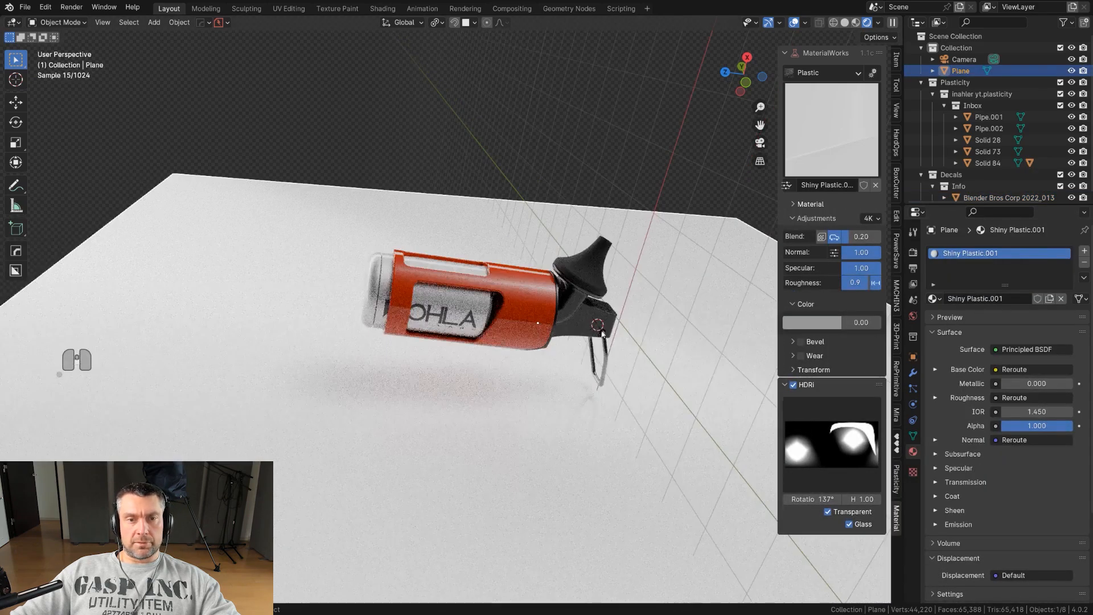
shift+middle_drag(567, 334, 500, 319)
click(499, 319)
scroll(500, 319, up, 3)
key(d)
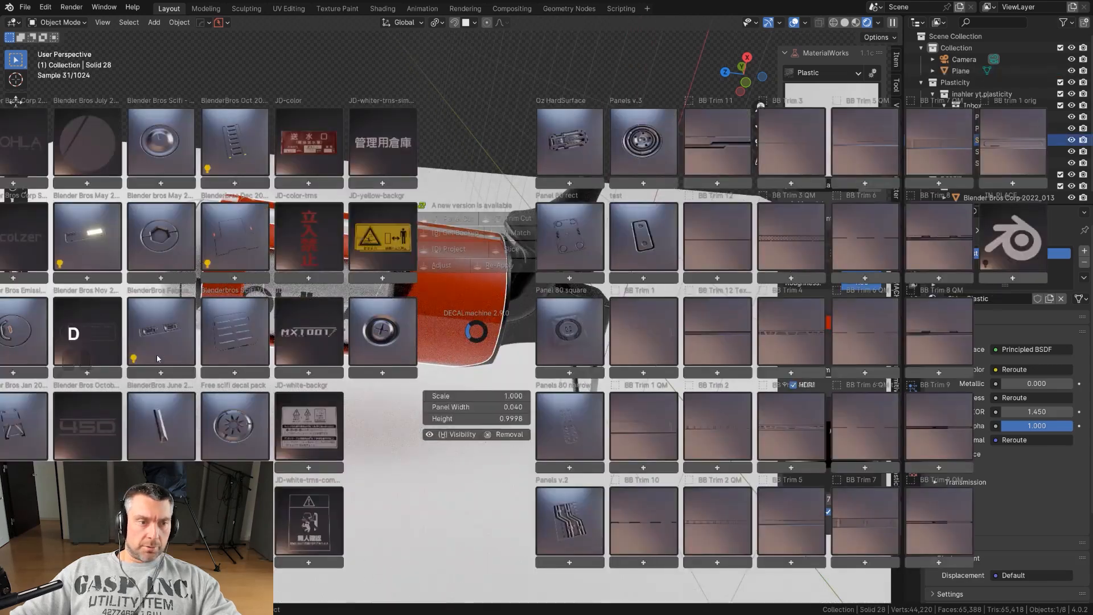
click(84, 411)
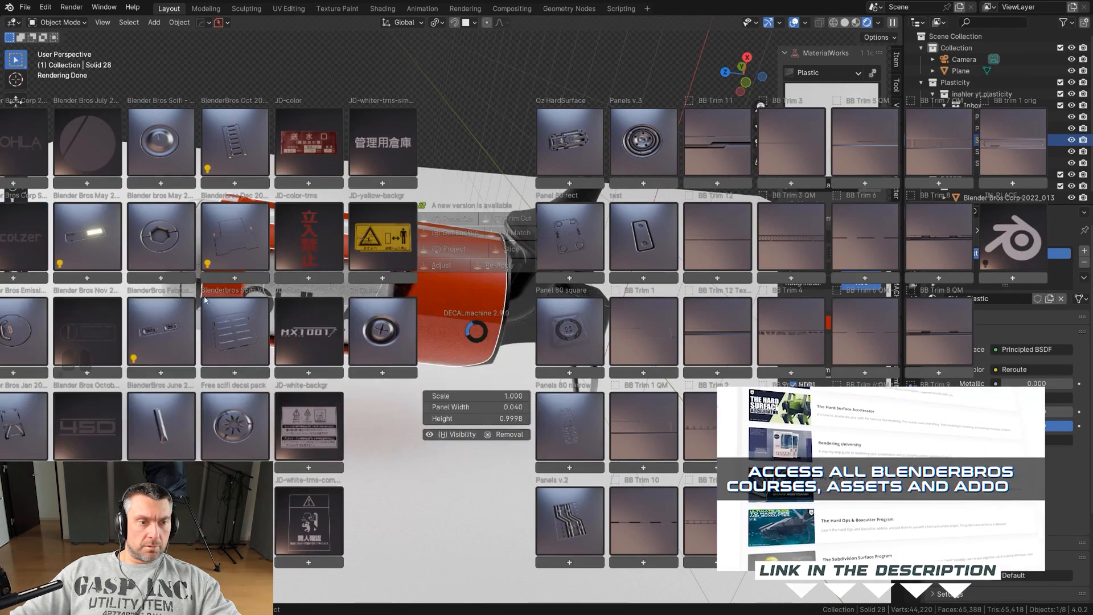
mouse_move(85, 512)
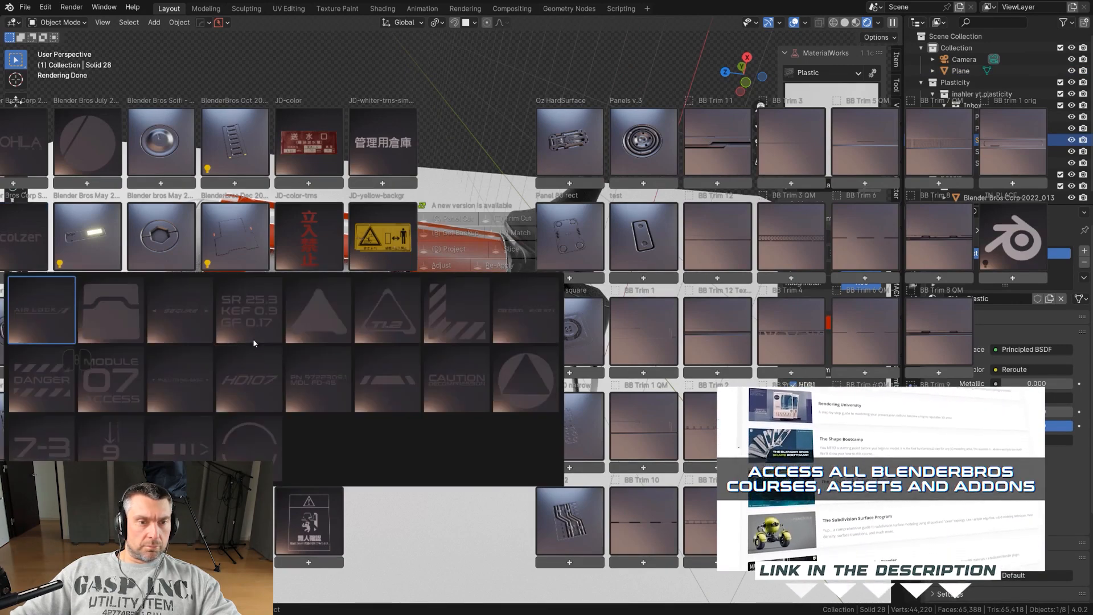
click(526, 313)
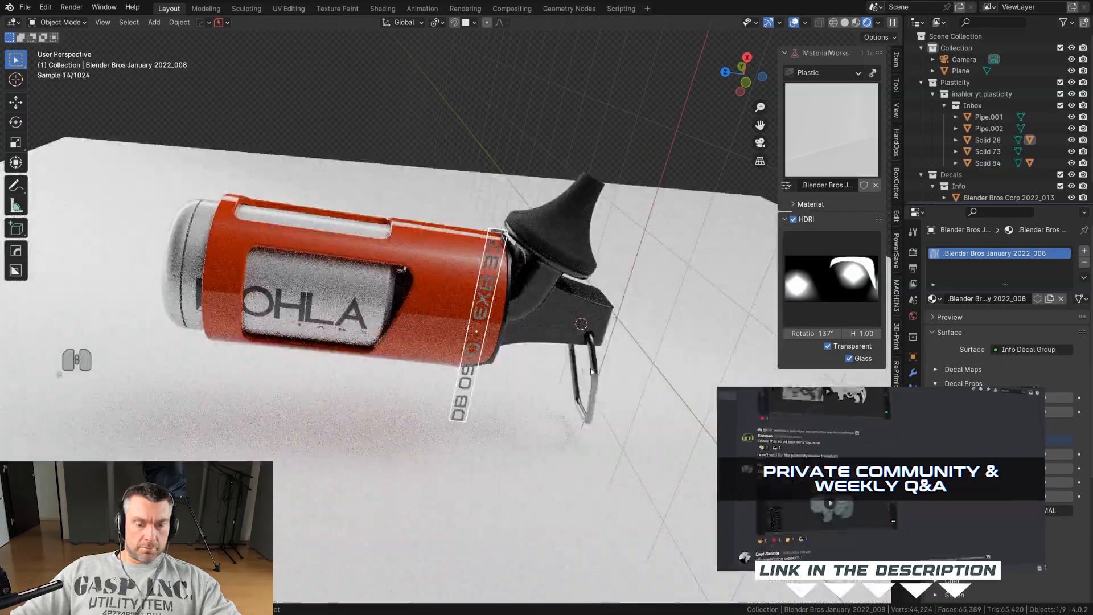
Scale down the strip decal and snap-move it onto the body near the black clamp end.
key(s)
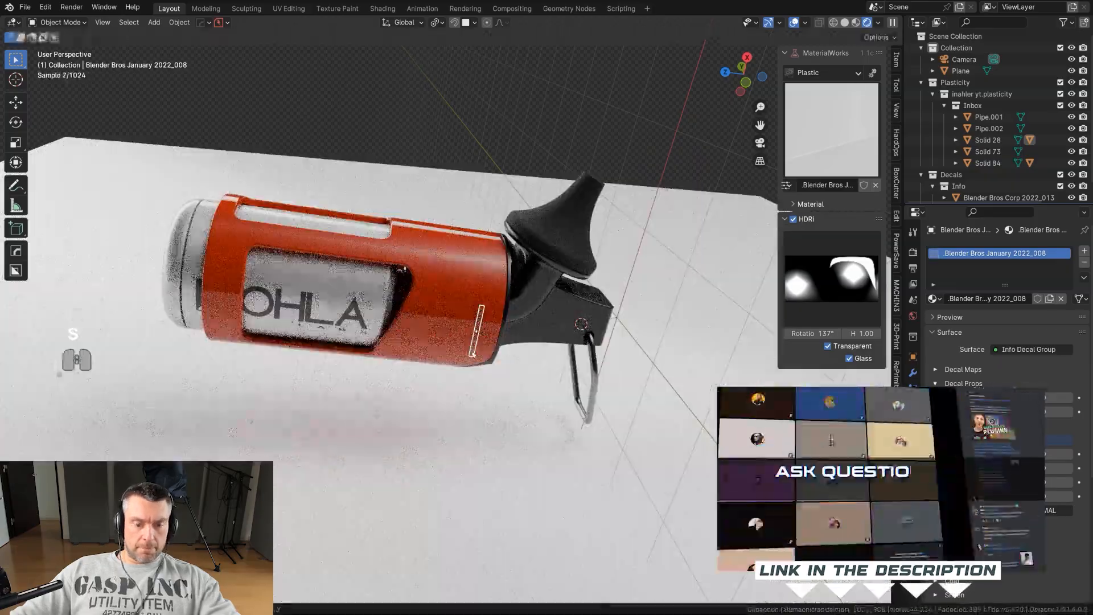
key(g)
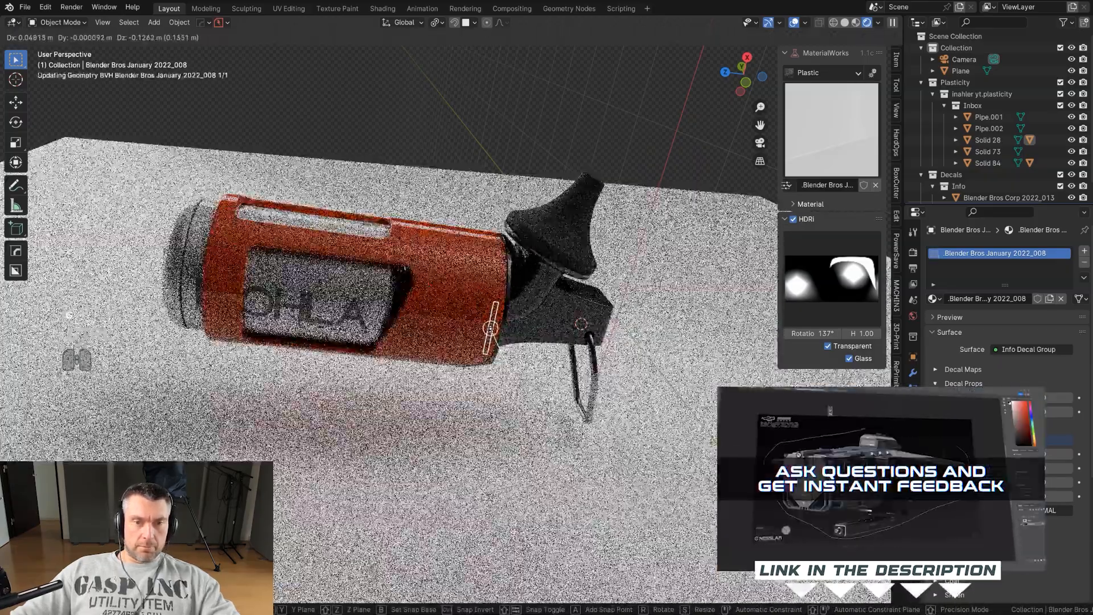
key(ctrl)
click(522, 347)
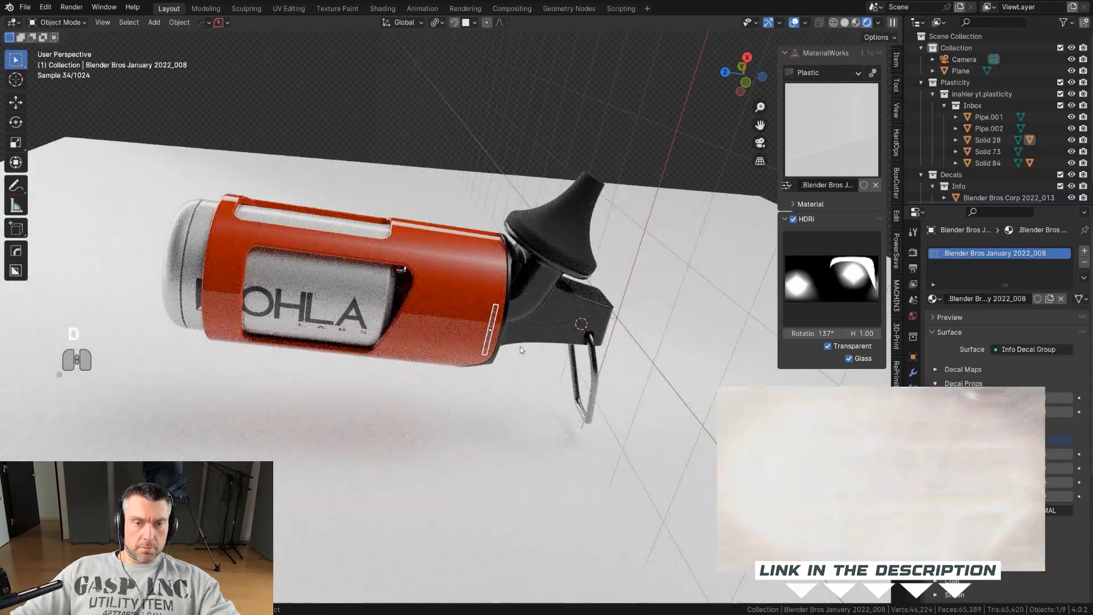
Project the thin strip decal onto the body near the black clamp end and reselect the projected decal.
key(d)
click(494, 265)
click(588, 340)
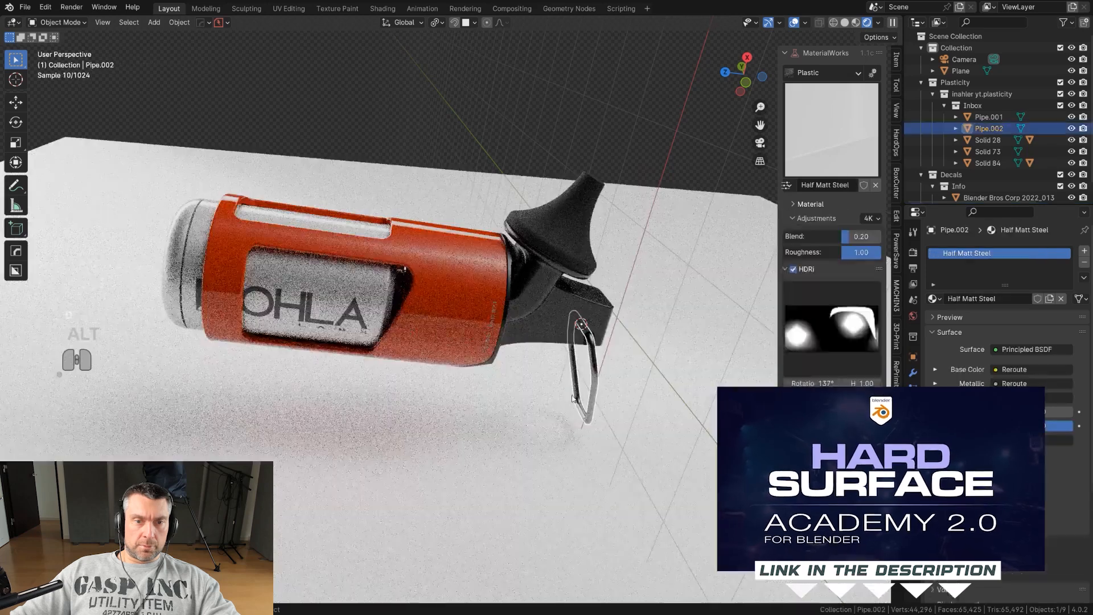
click(492, 331)
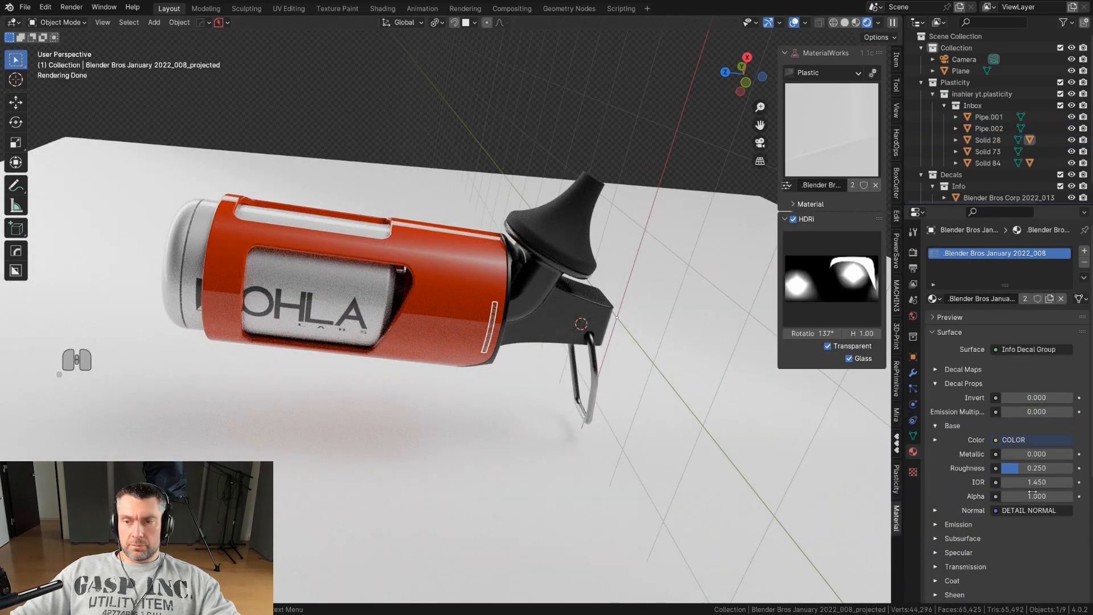
Set the projected strip decal's alpha to 0.98 in its material settings.
click(645, 476)
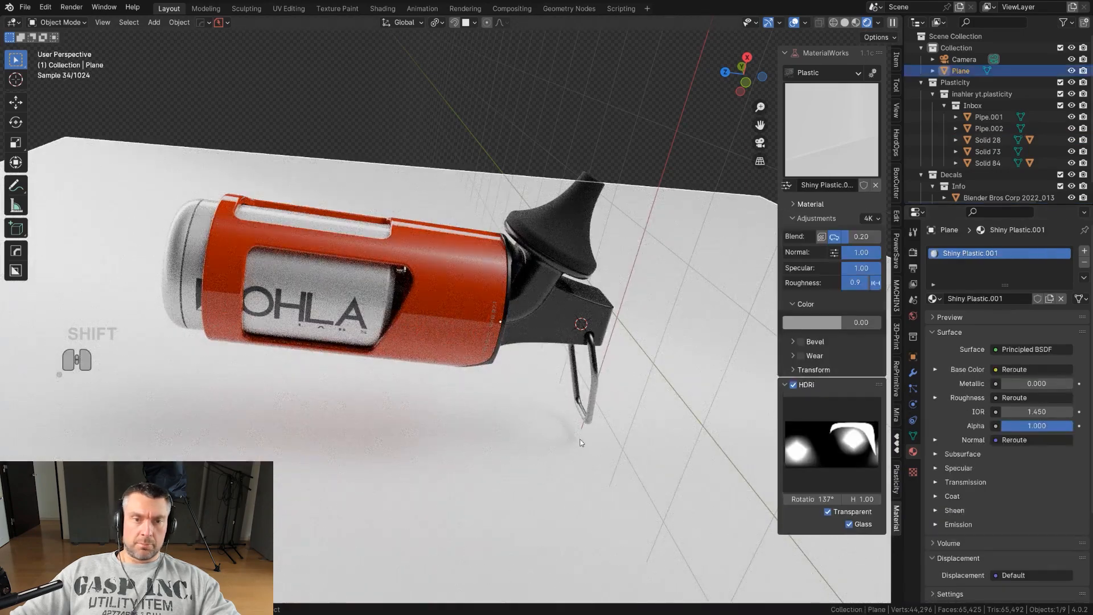
click(494, 323)
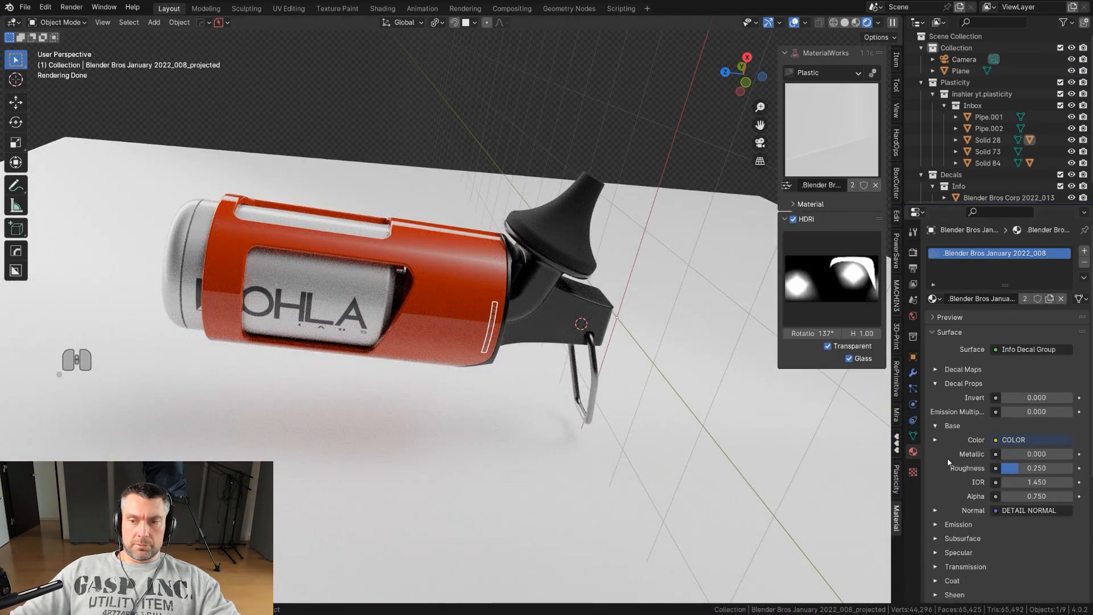
click(1026, 497)
text(0.98)
key(Return)
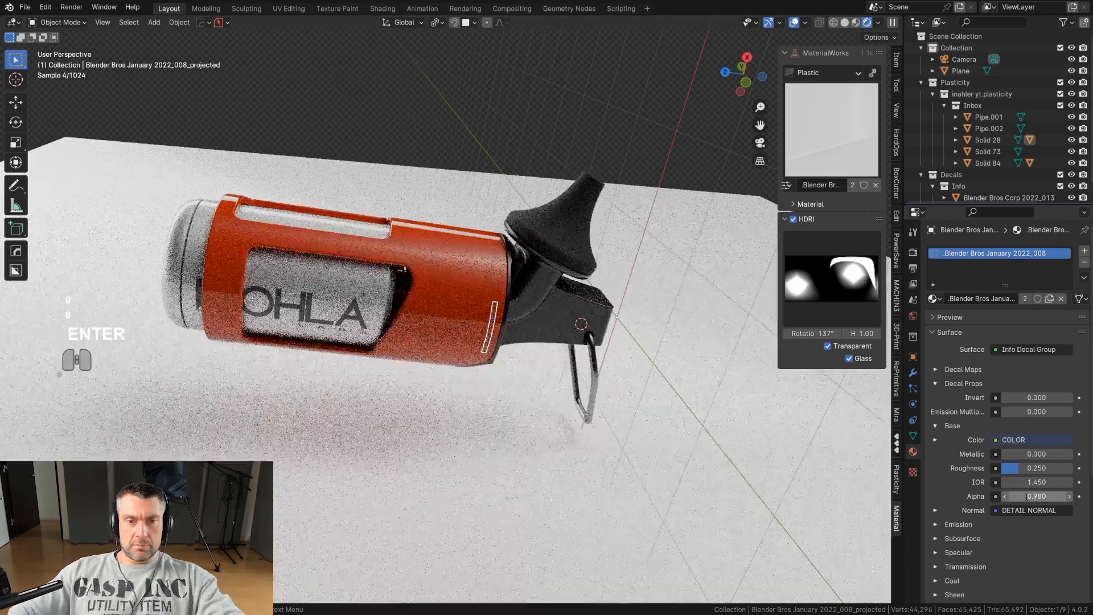
click(573, 432)
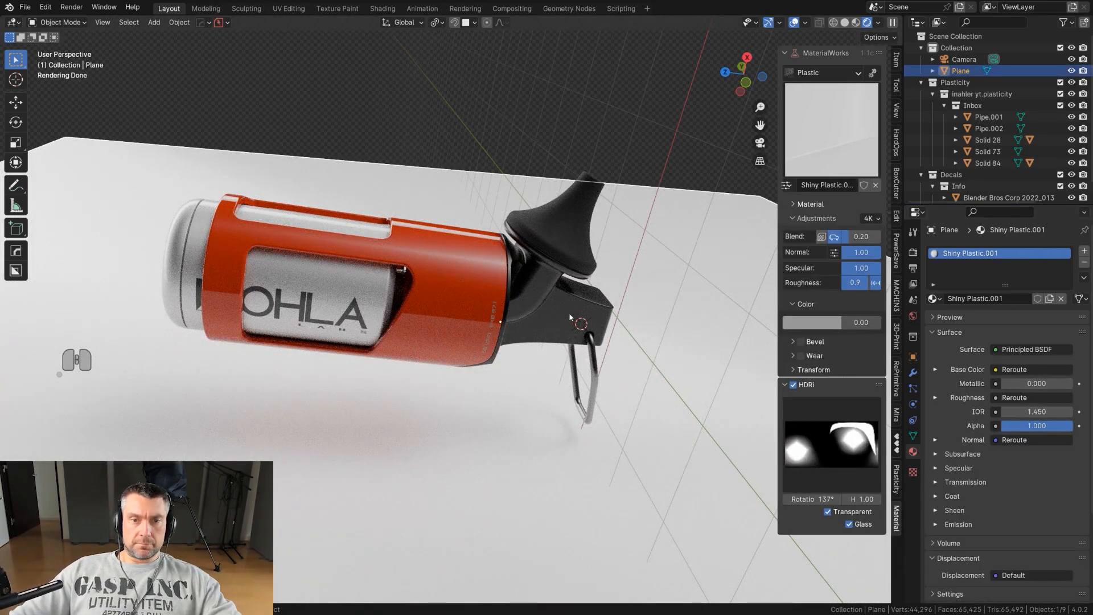
Select the black nozzle part, insert a striped info decal from the Blender Bros January library, and move it onto the nozzle.
click(560, 261)
key(d)
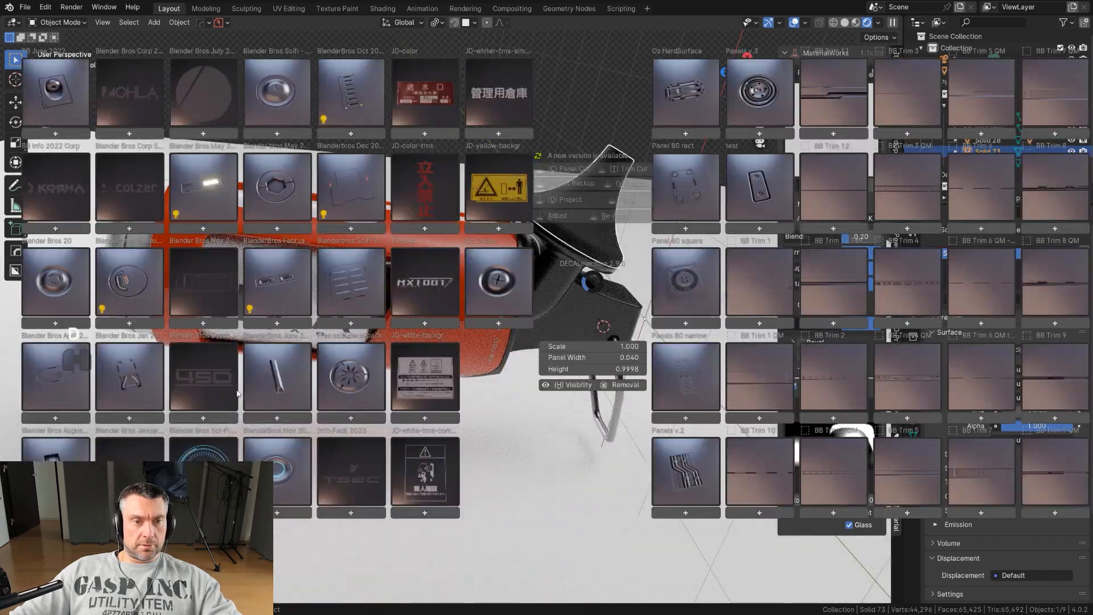
click(135, 470)
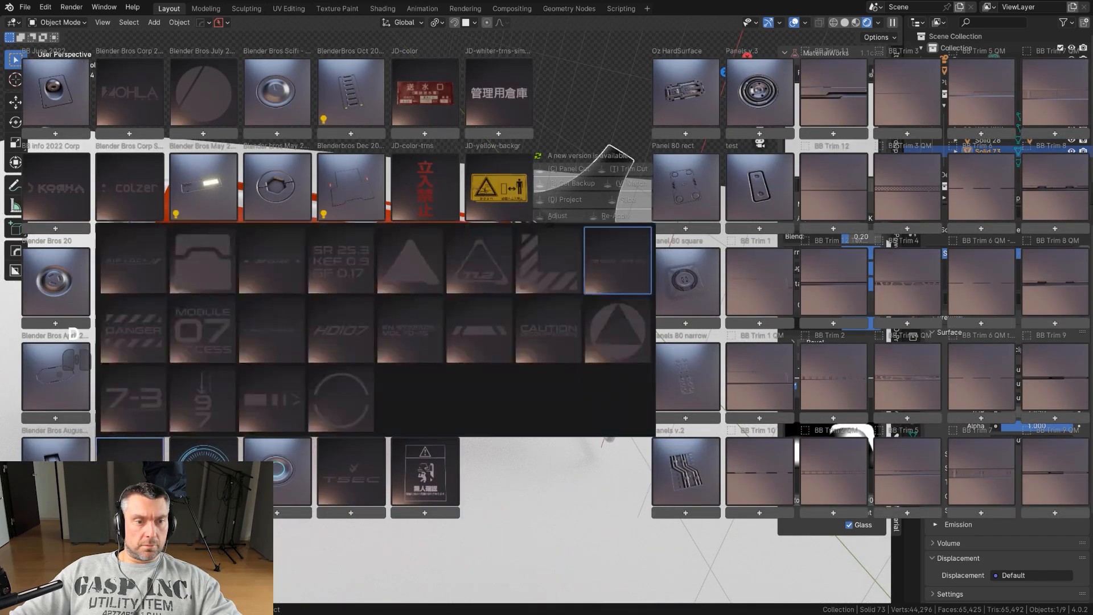
click(147, 469)
click(270, 406)
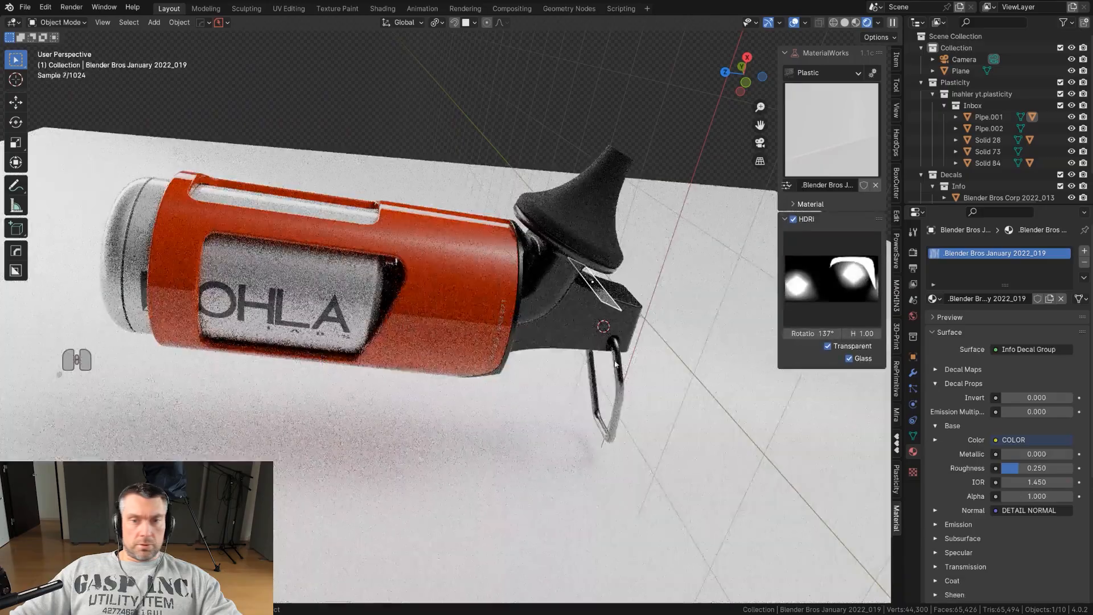
click(595, 259)
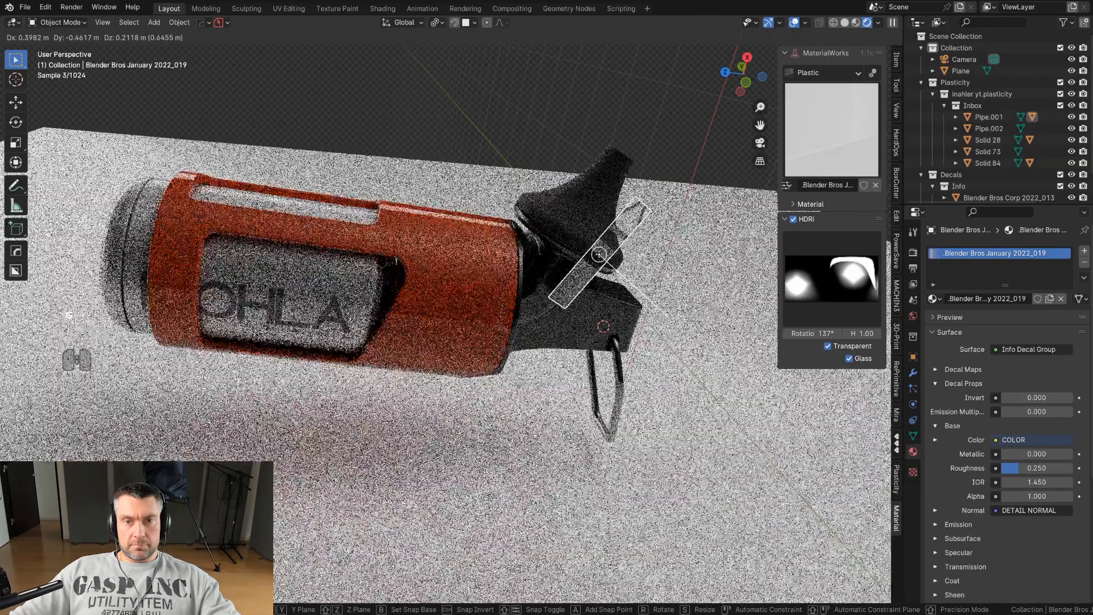
Adjust the new striped decal and scale it along its local Z and Y axes.
key(d)
click(589, 196)
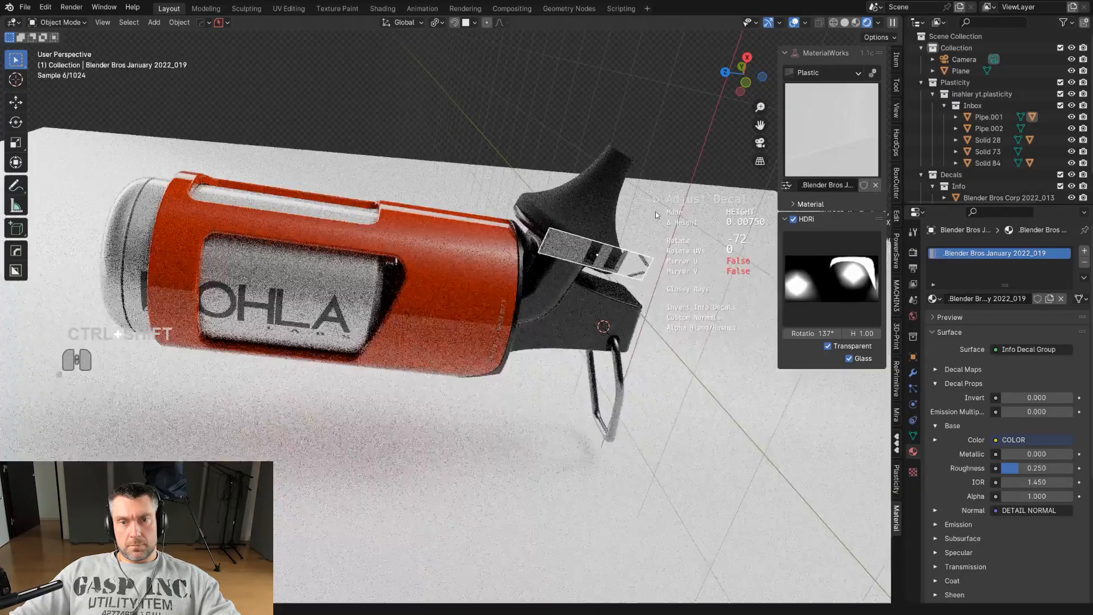
click(654, 214)
key(s)
right_click(704, 255)
key(s)
key(z)
key(z)
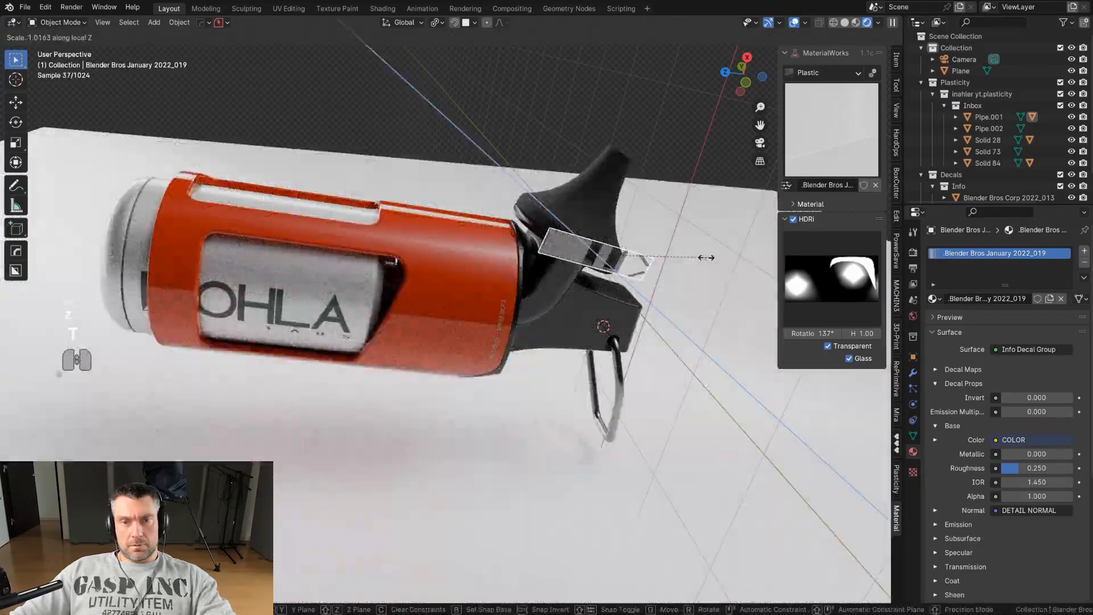
key(y)
key(y)
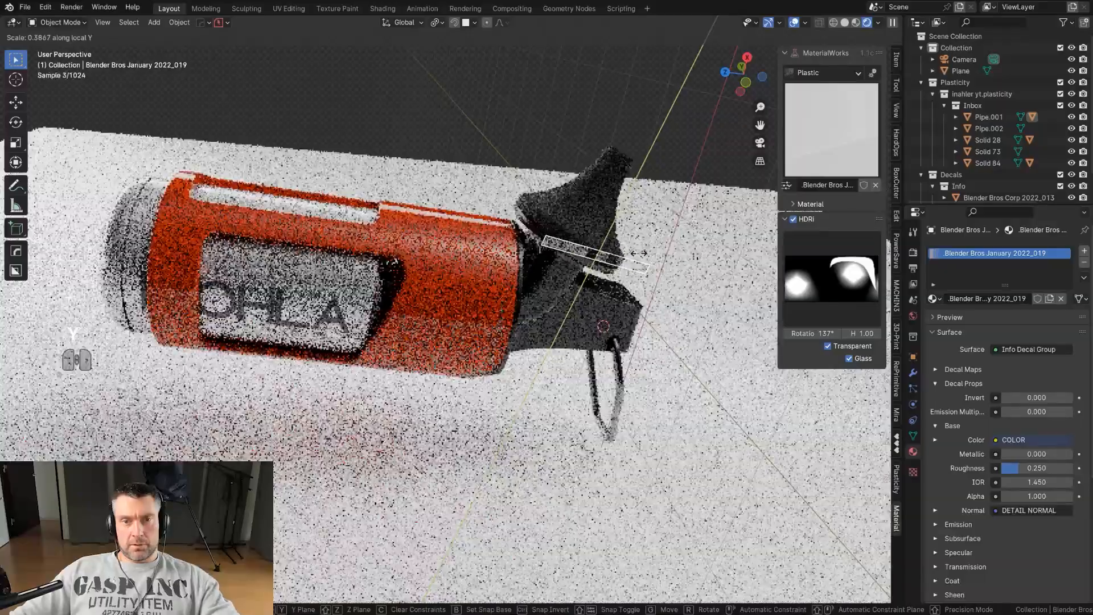
click(647, 262)
Scale the striped decal along its local Y axis to lengthen it across the nozzle flange.
scroll(647, 262, up, 3)
scroll(641, 314, down, 2)
shift+middle_drag(641, 315, 600, 313)
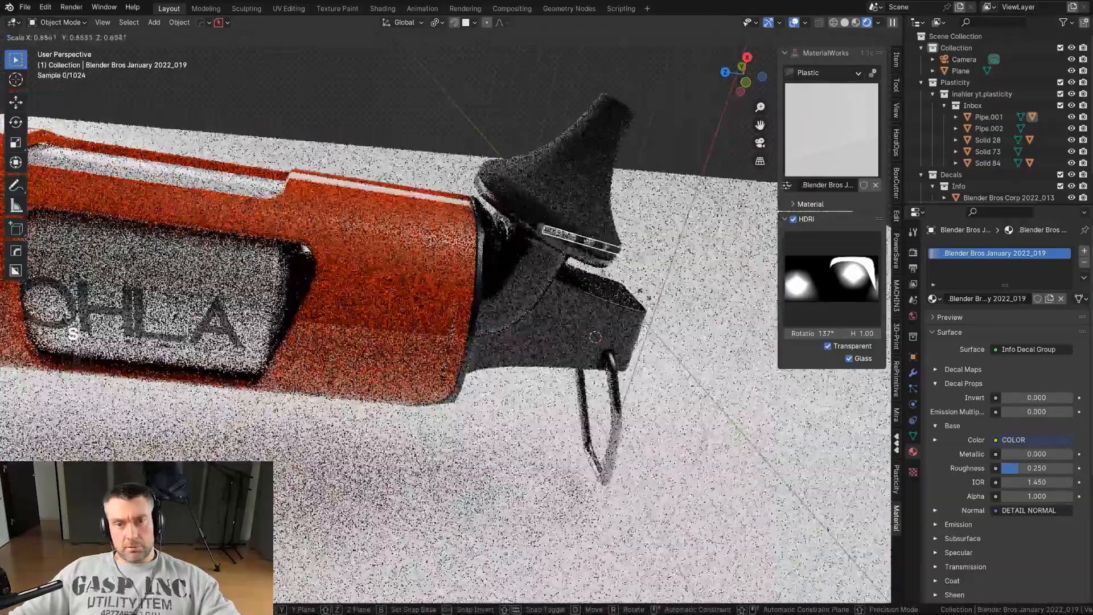
click(655, 286)
scroll(653, 286, up, 3)
shift+middle_drag(654, 286, 529, 303)
key(s)
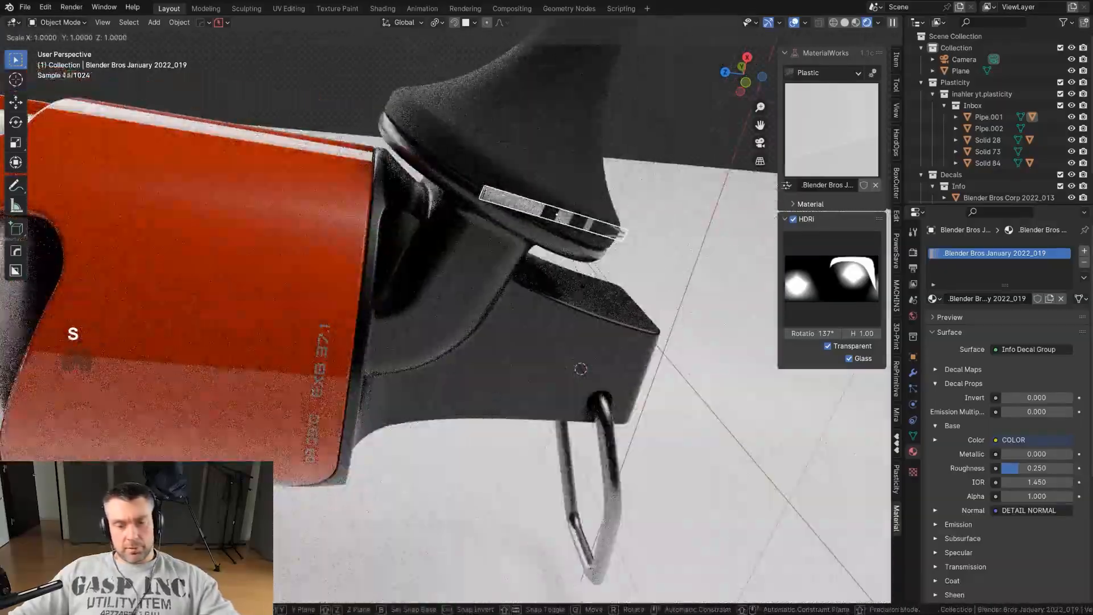
key(y)
key(y)
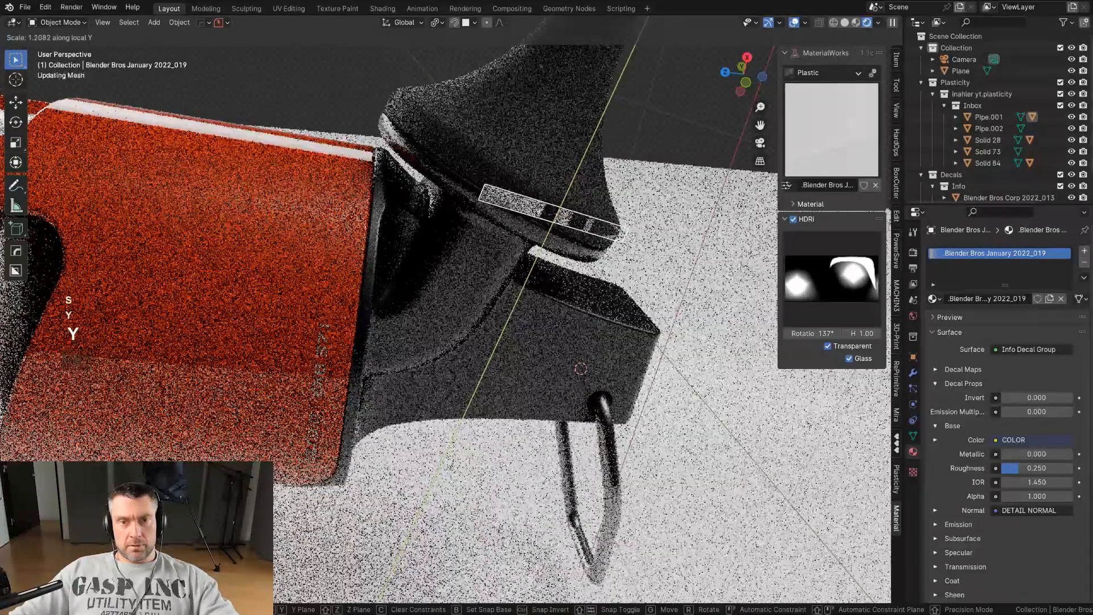
Adjust the striped decal again and scale it down uniformly to fit the nozzle flange.
key(d)
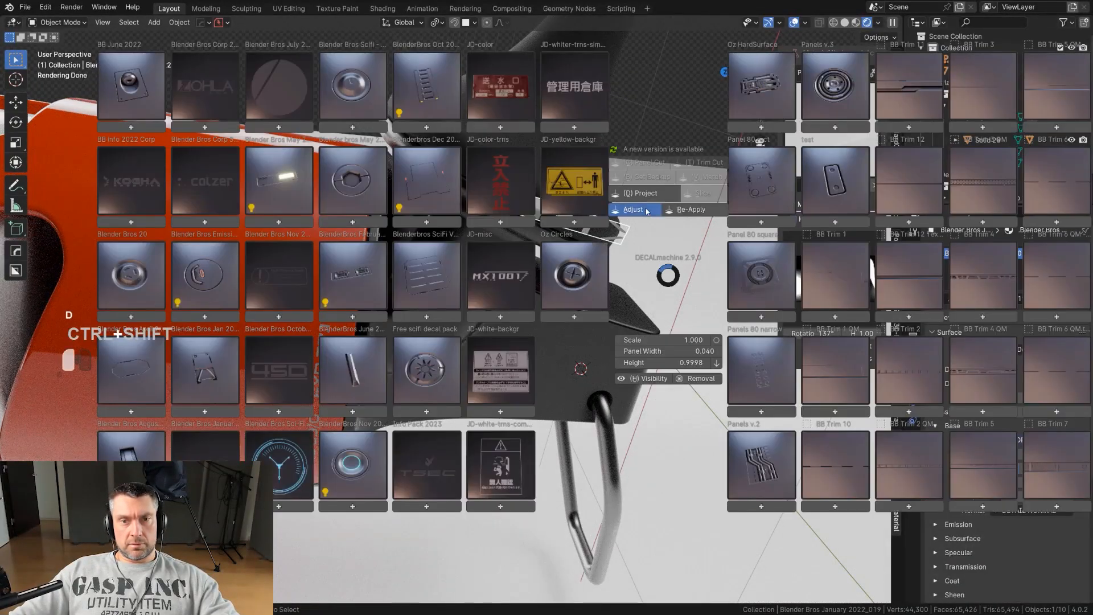
click(633, 209)
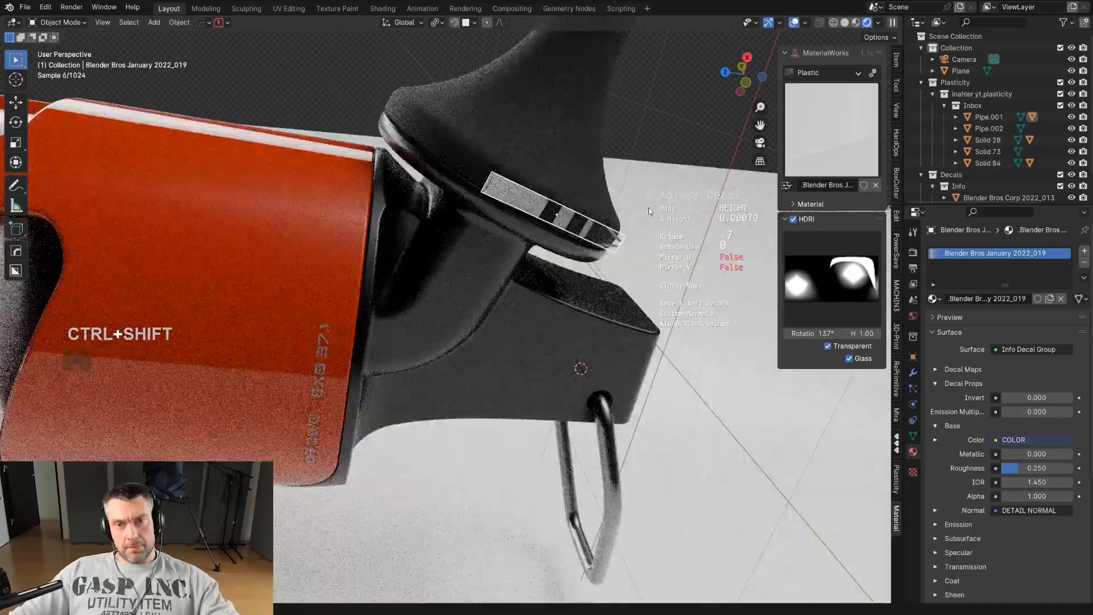
click(648, 211)
key(s)
click(692, 260)
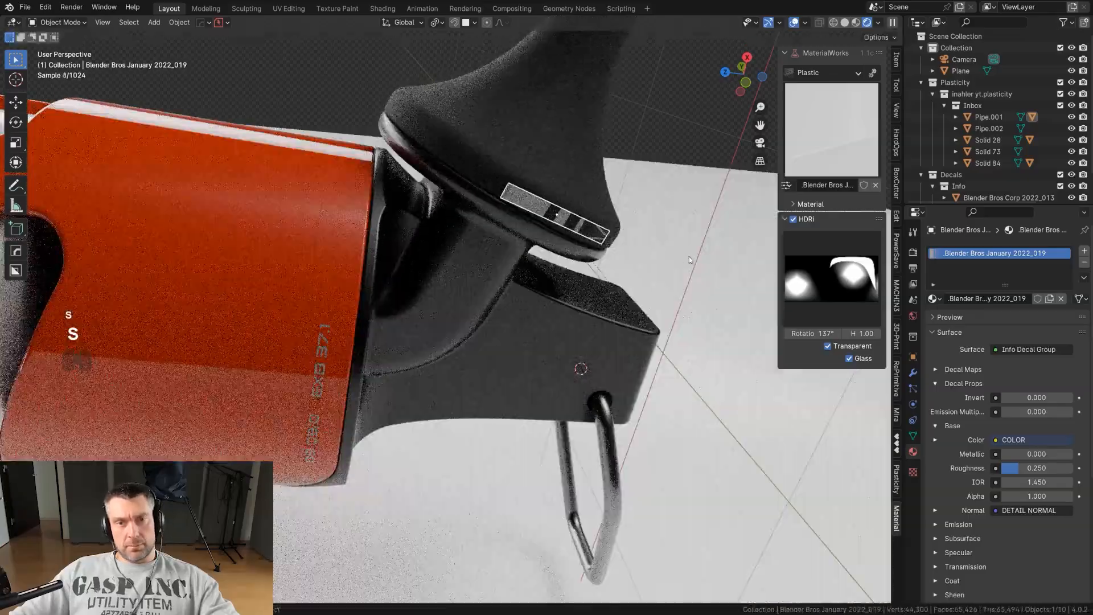
mouse_move(644, 251)
middle_down()
mouse_move(634, 176)
mouse_move(668, 146)
mouse_move(629, 203)
mouse_move(654, 186)
mouse_move(652, 262)
middle_up()
click(628, 203)
click(652, 262)
Slide the striped decal into position on the nozzle flange and project it onto the surface.
key(d)
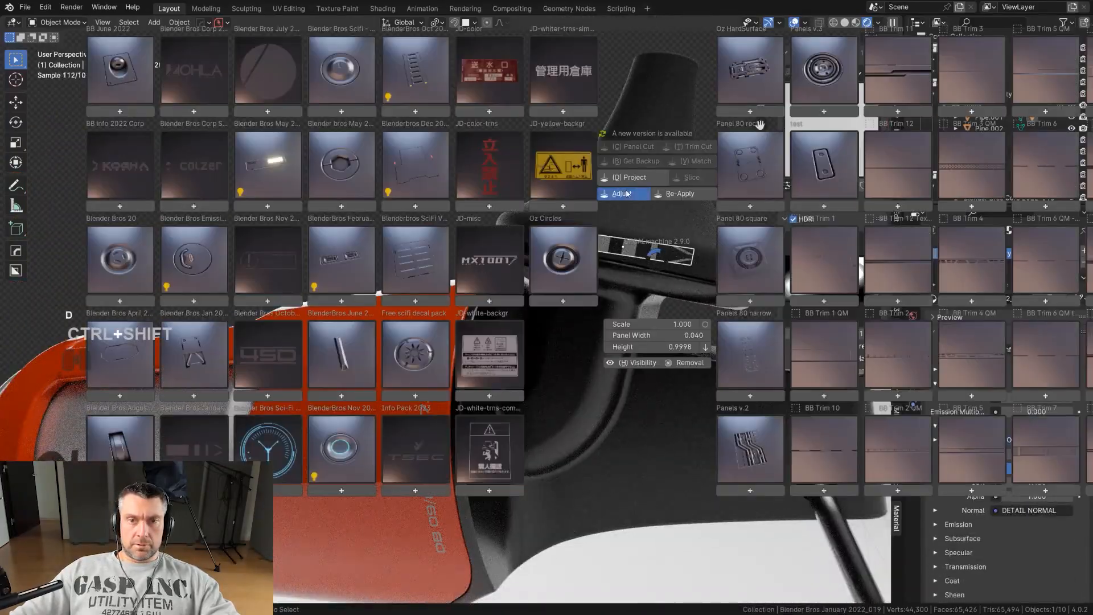
click(626, 193)
key(s)
key(g)
key(g)
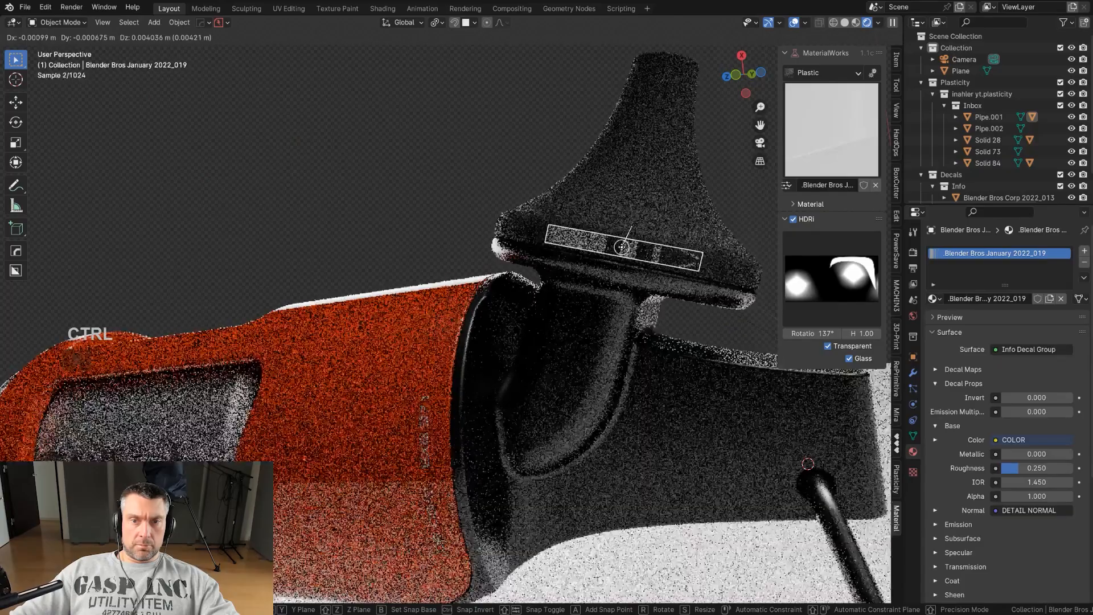
click(622, 250)
key(d)
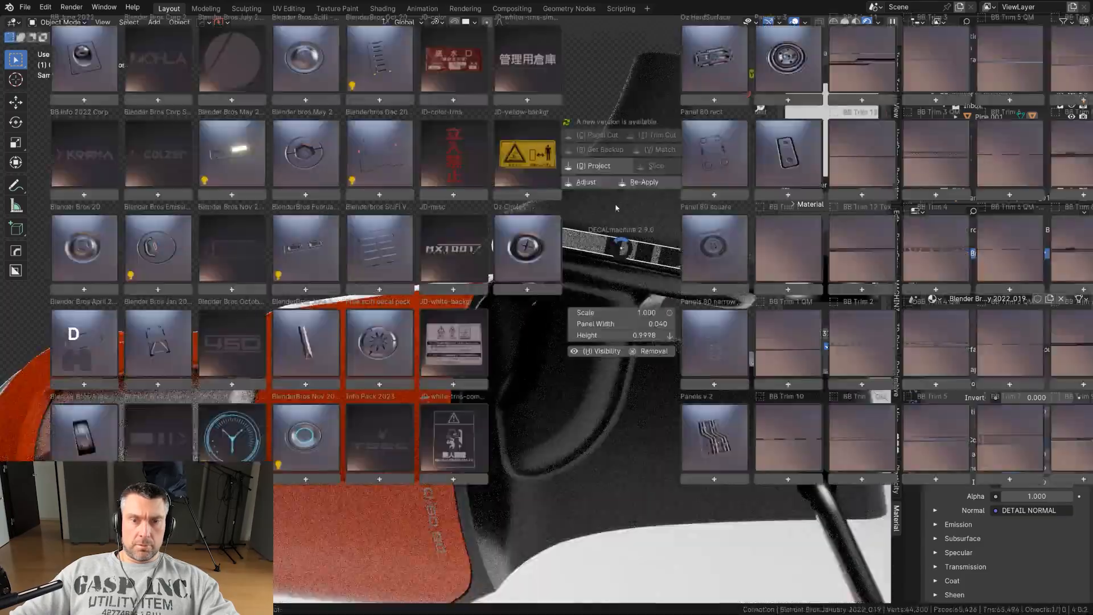
click(599, 168)
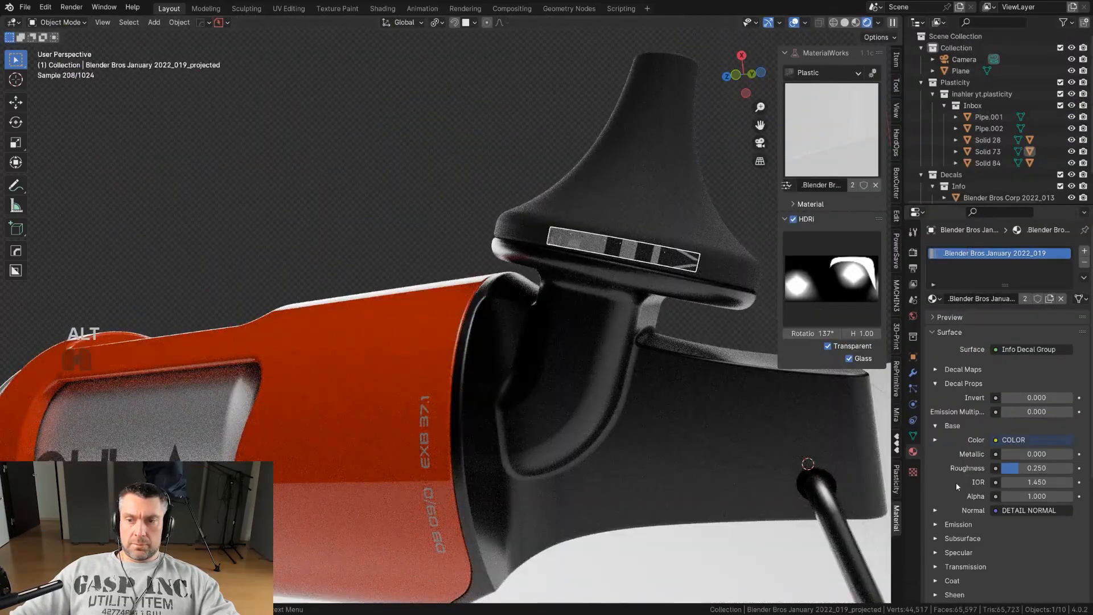
Lower the projected striped decal's alpha to 0.71 in its material settings.
shift+drag(1055, 496, 1028, 496)
scroll(834, 477, down, 5)
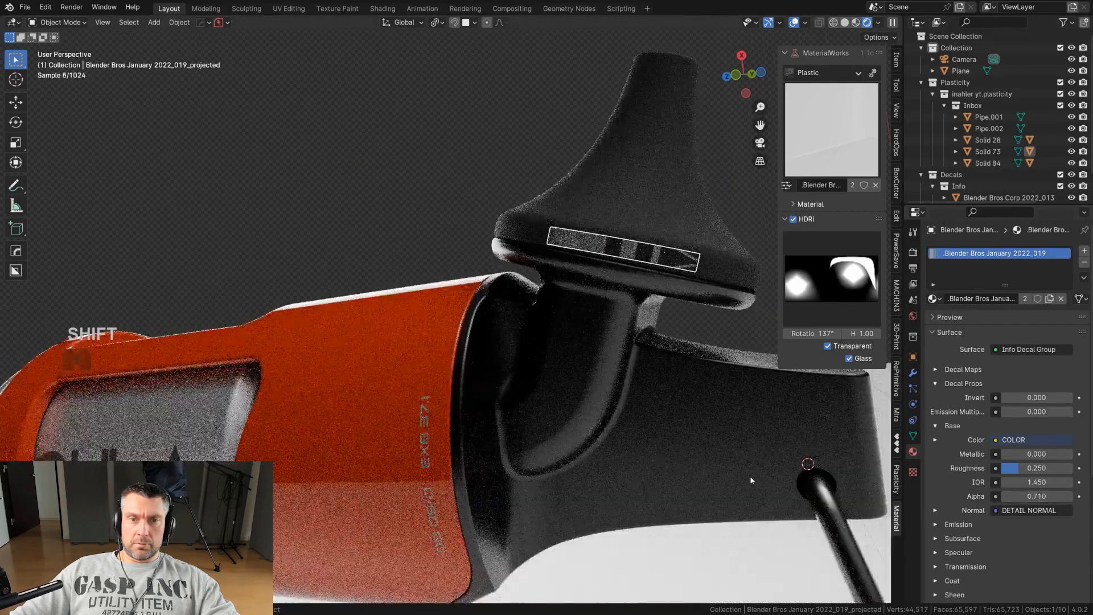
click(672, 449)
middle_drag(672, 449, 633, 416)
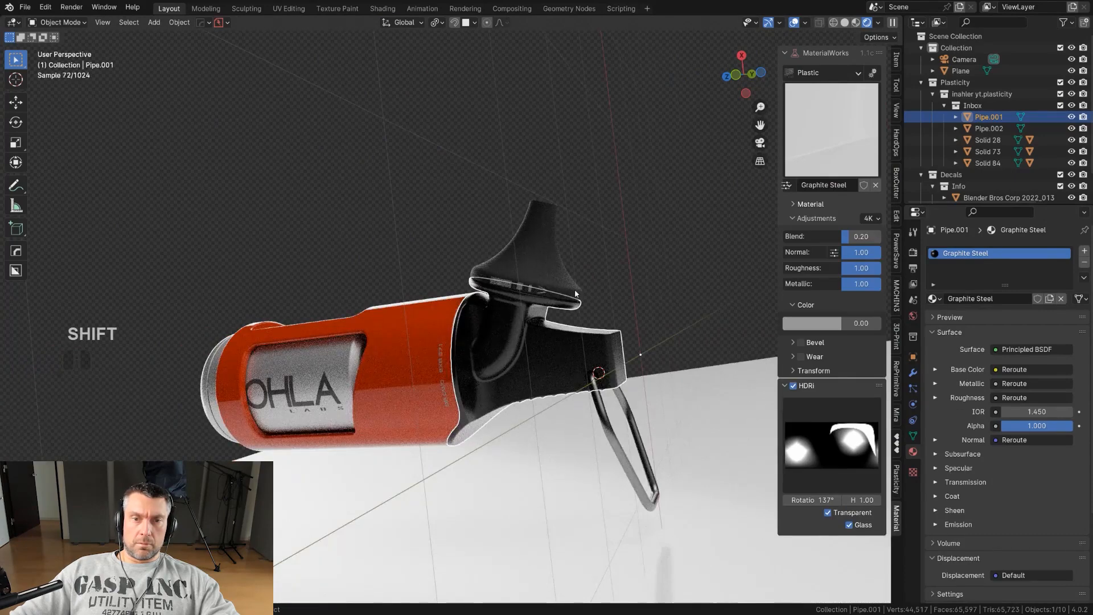
Switch to the camera view to review the framed product with its decals.
click(533, 293)
click(594, 431)
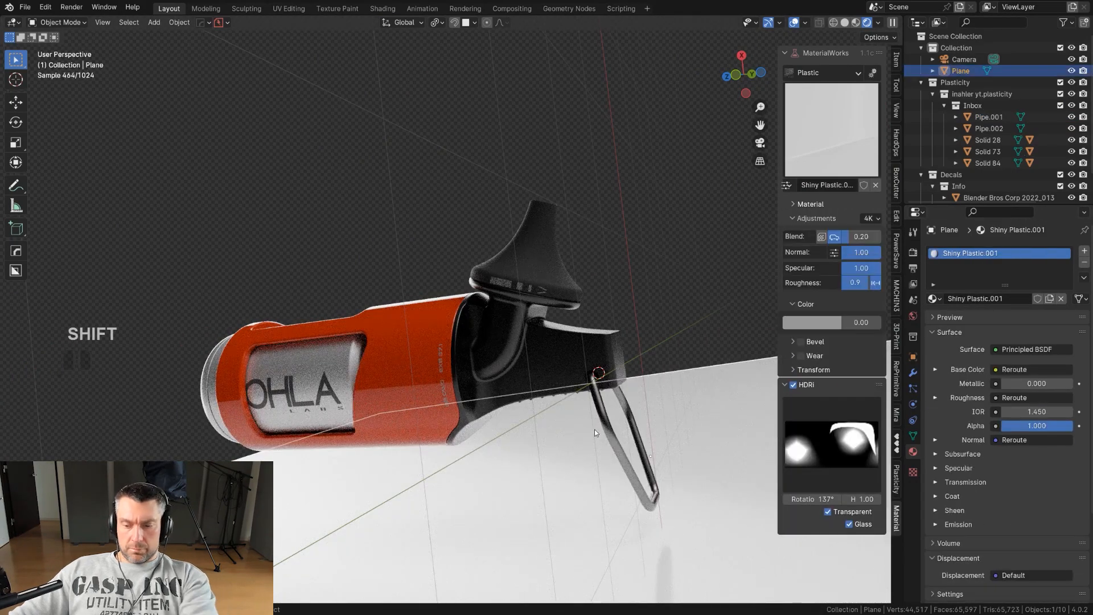
key(KP_0)
scroll(564, 490, down, 2)
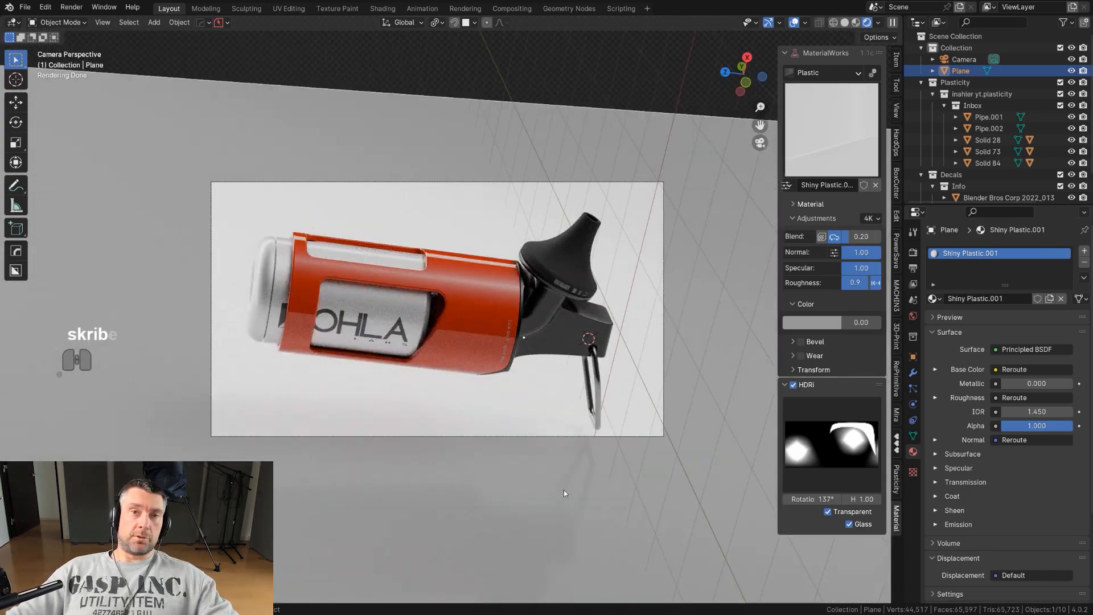